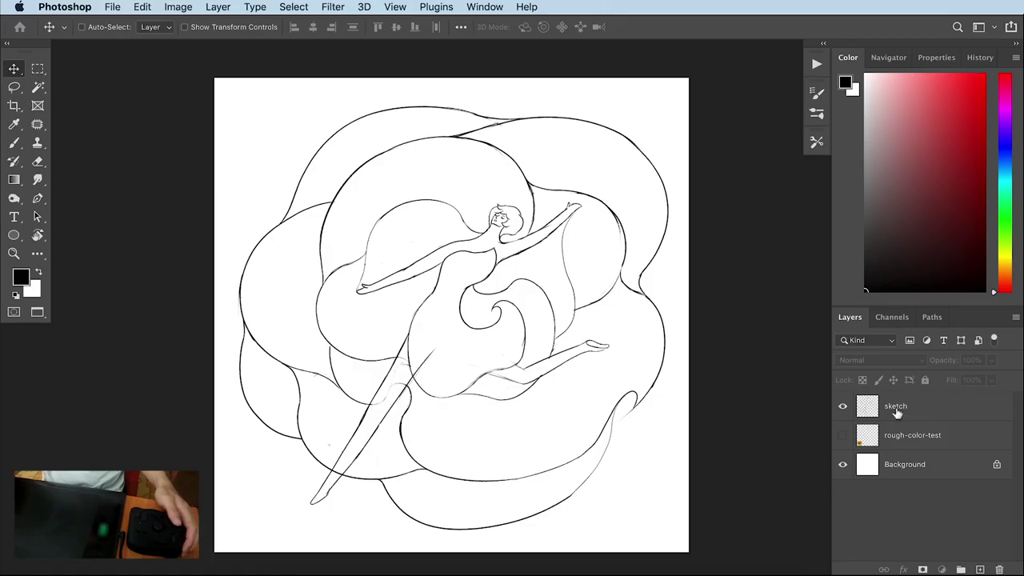
Set the sketch layer to Multiply at 37% opacity and lock it
key(alt+period)
click(895, 364)
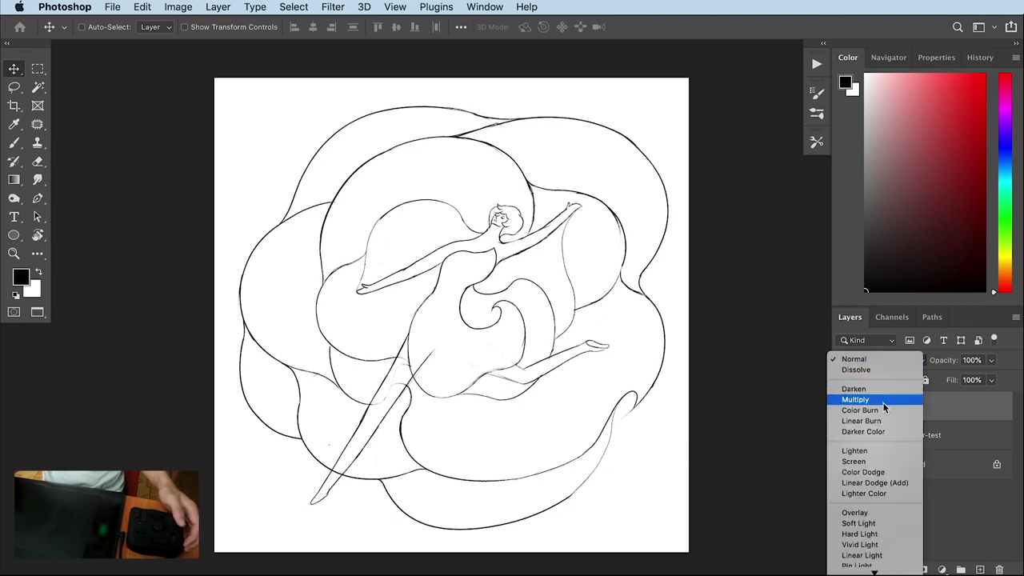
key(Return)
click(972, 360)
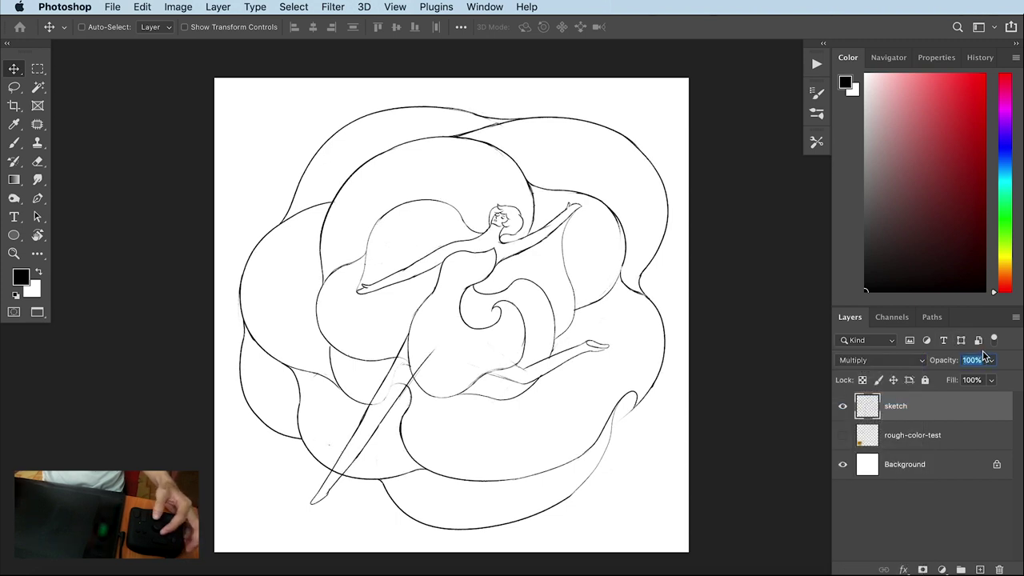
scroll(983, 353, down, 10)
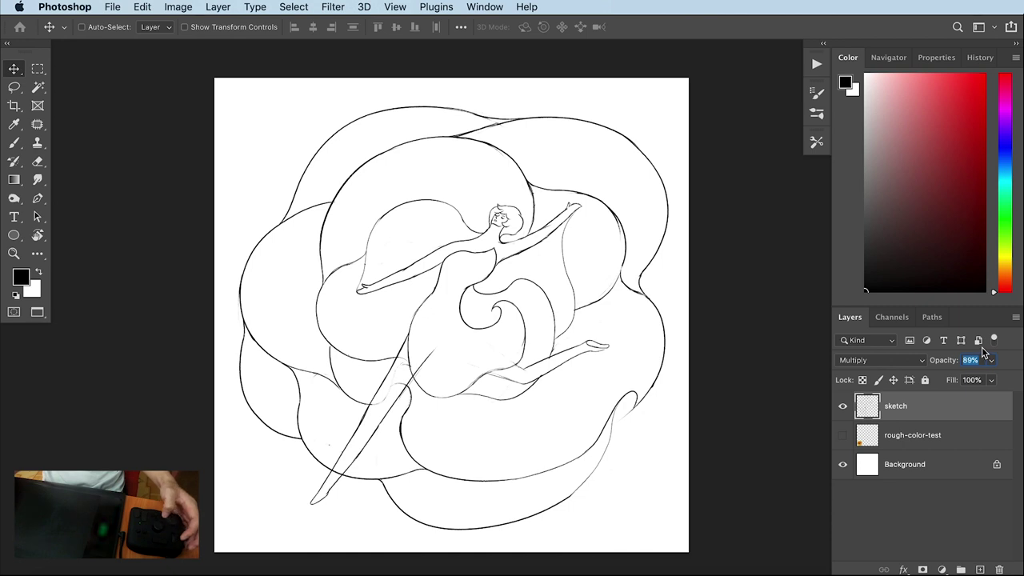
scroll(981, 352, down, 11)
scroll(980, 352, down, 12)
scroll(981, 351, down, 12)
scroll(977, 344, down, 11)
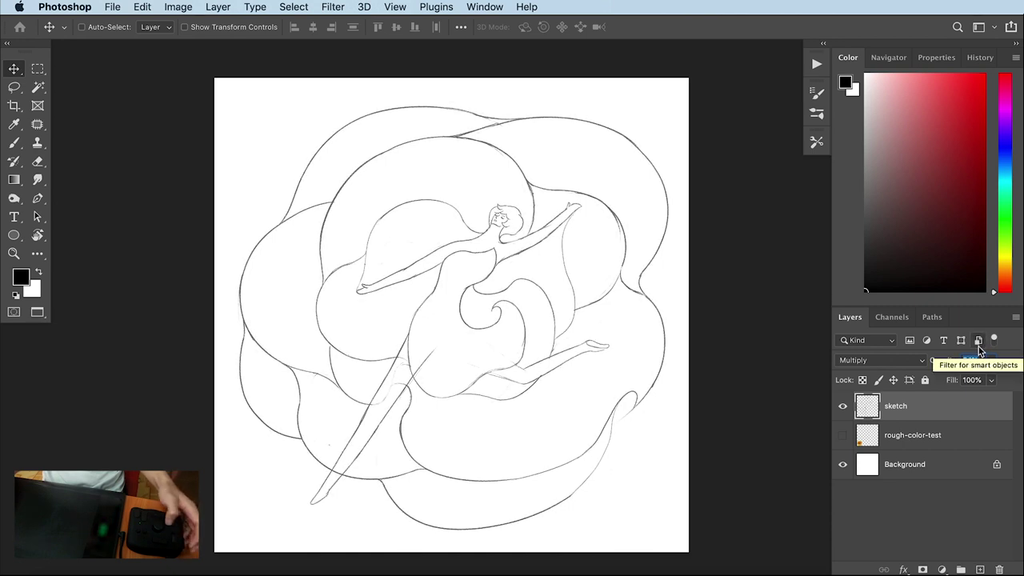
key(Down)
key(Down)
key(Down)
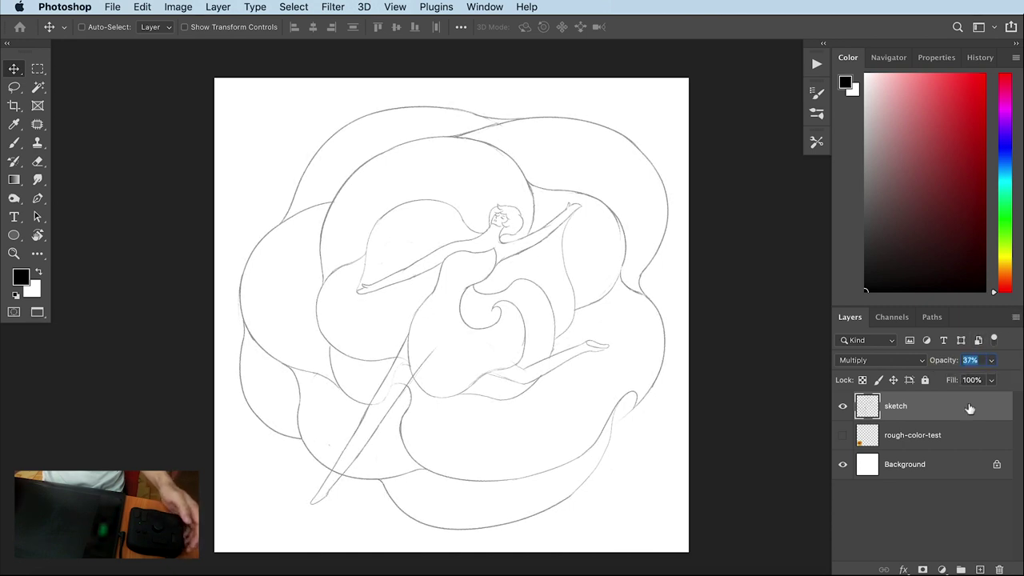
click(925, 380)
Show the rough-color-test layer and add a new empty layer above it
click(920, 435)
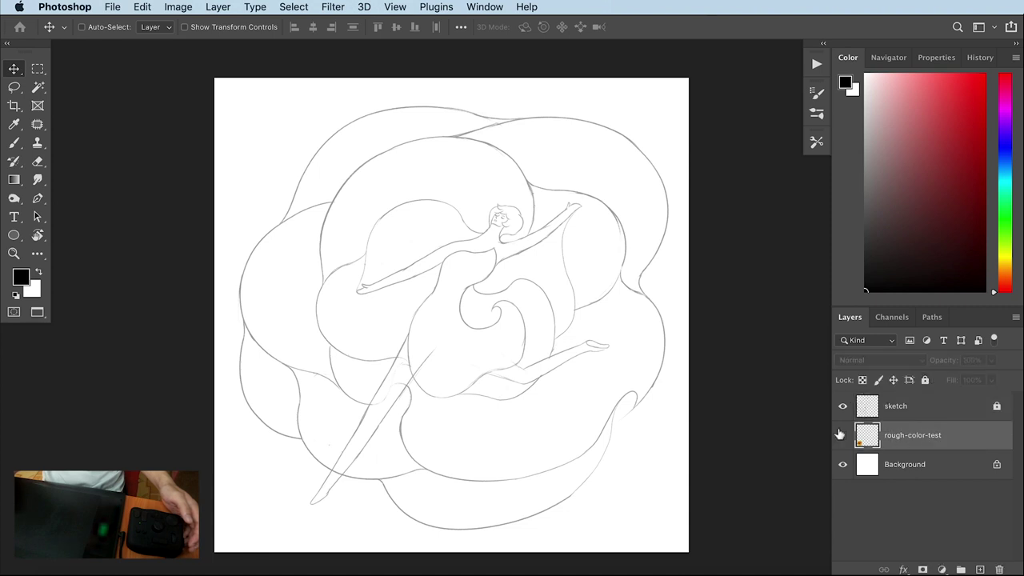
click(842, 435)
double_click(843, 437)
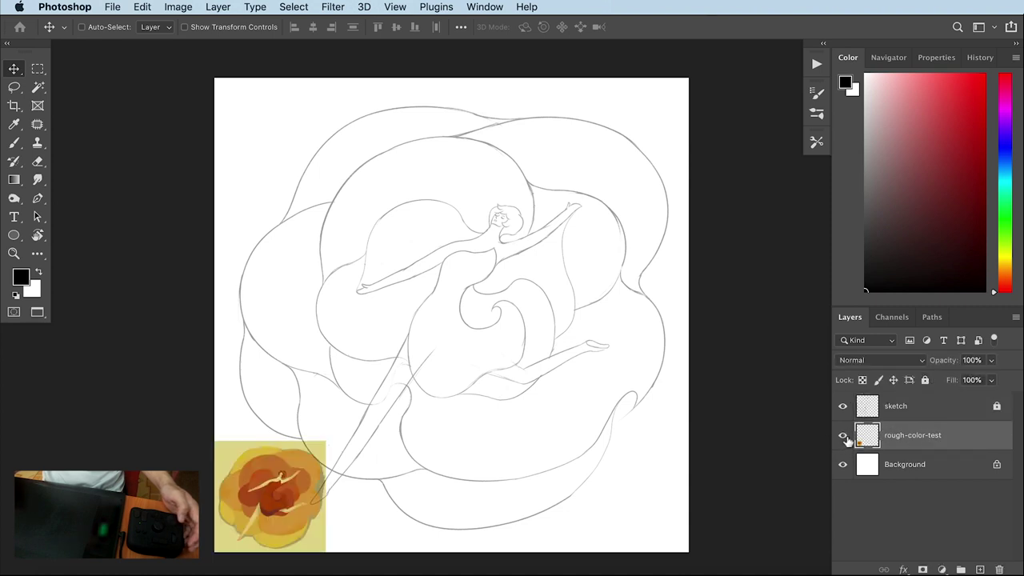
key(ctrl+shift+alt+n)
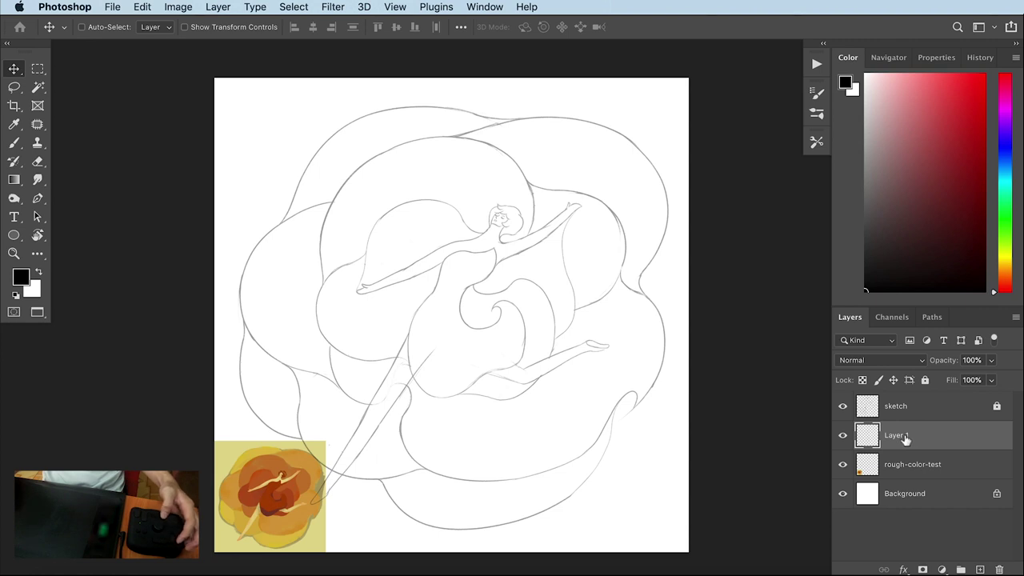
Switch to the Brush tool and rename Layer 1 to 'flower'
key(b)
double_click(897, 437)
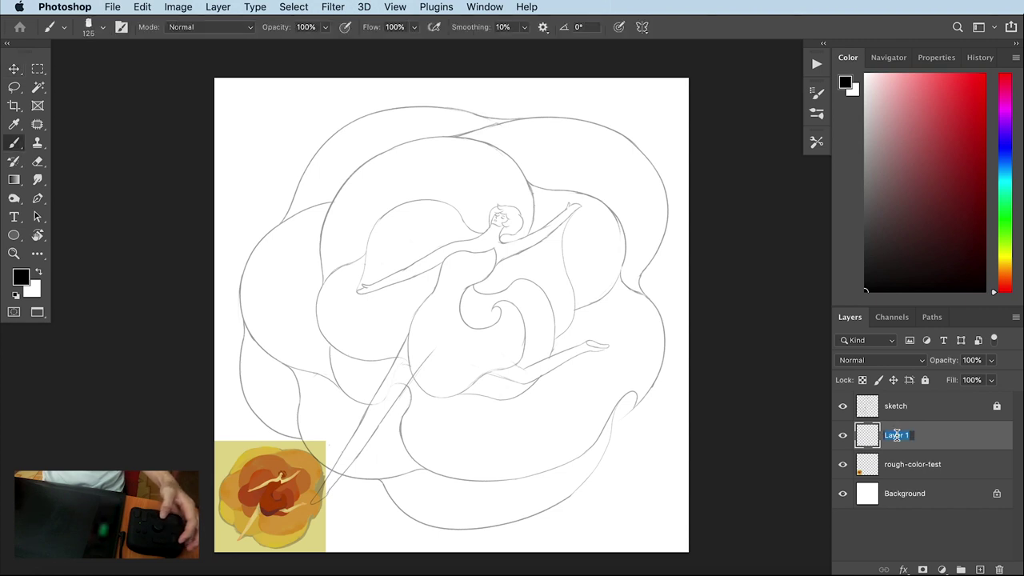
text(flower)
key(Return)
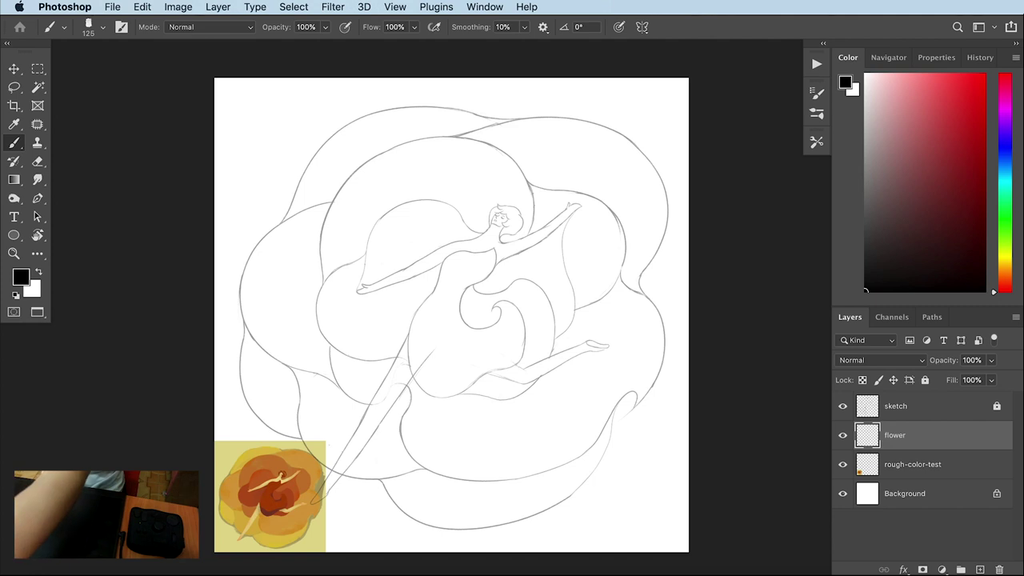
Sample yellow from the colour test and choose the Chalk brush preset
drag(493, 364, 520, 365)
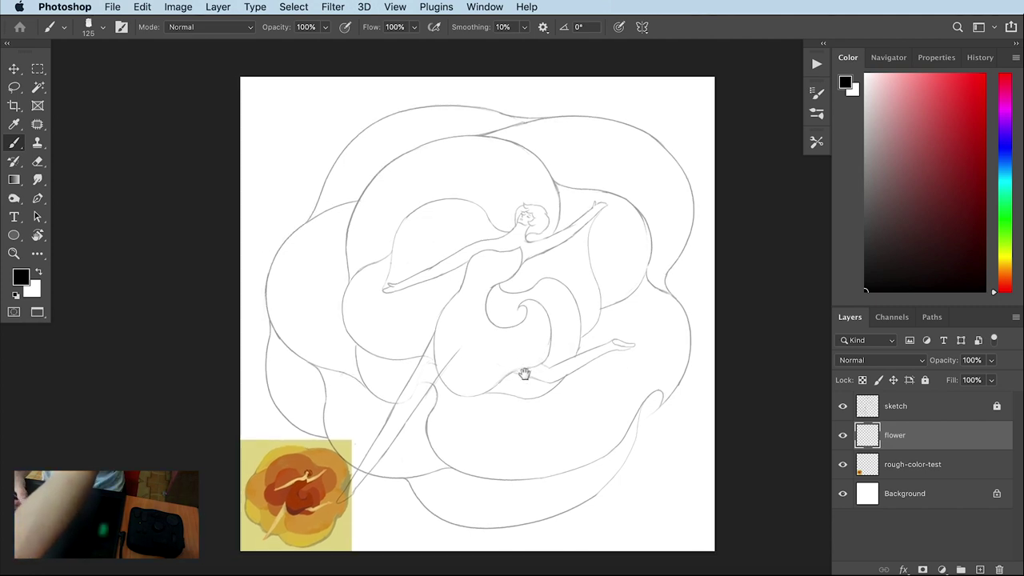
mouse_move(502, 294)
mouse_down()
mouse_move(503, 311)
mouse_move(459, 308)
mouse_up()
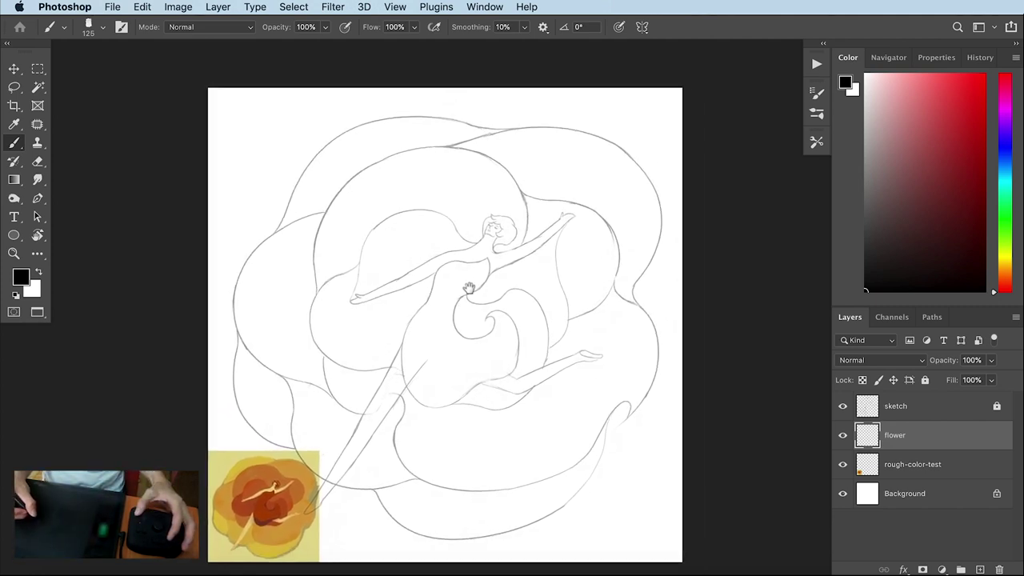
alt+click(250, 457)
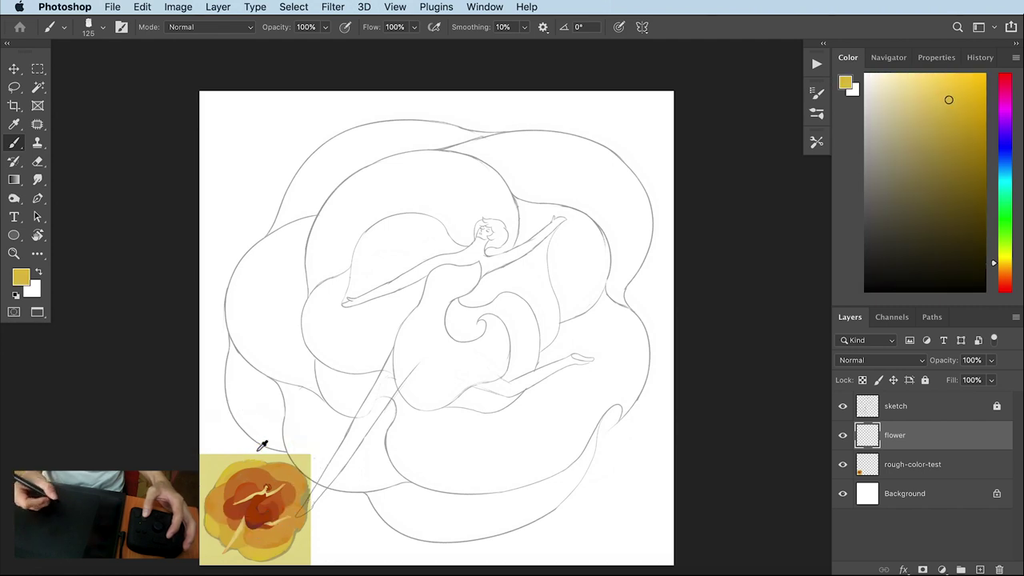
drag(373, 165, 370, 168)
key(ctrl+plus)
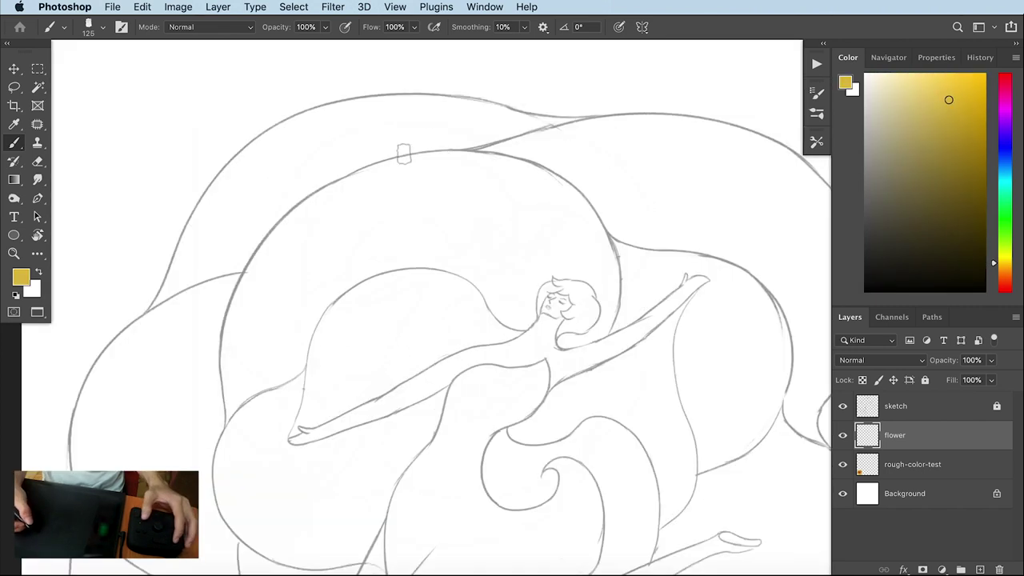
right_click(211, 255)
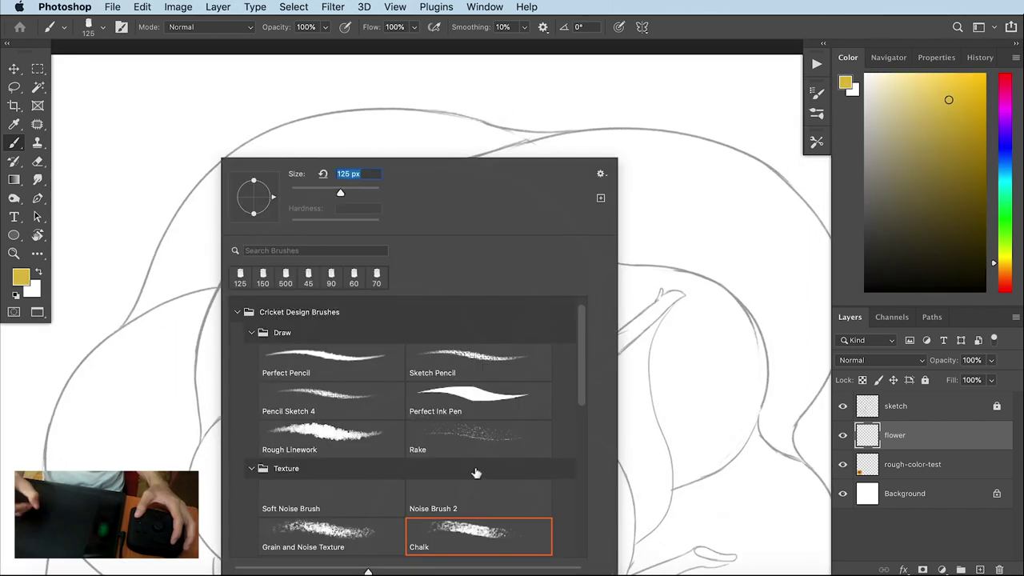
double_click(442, 528)
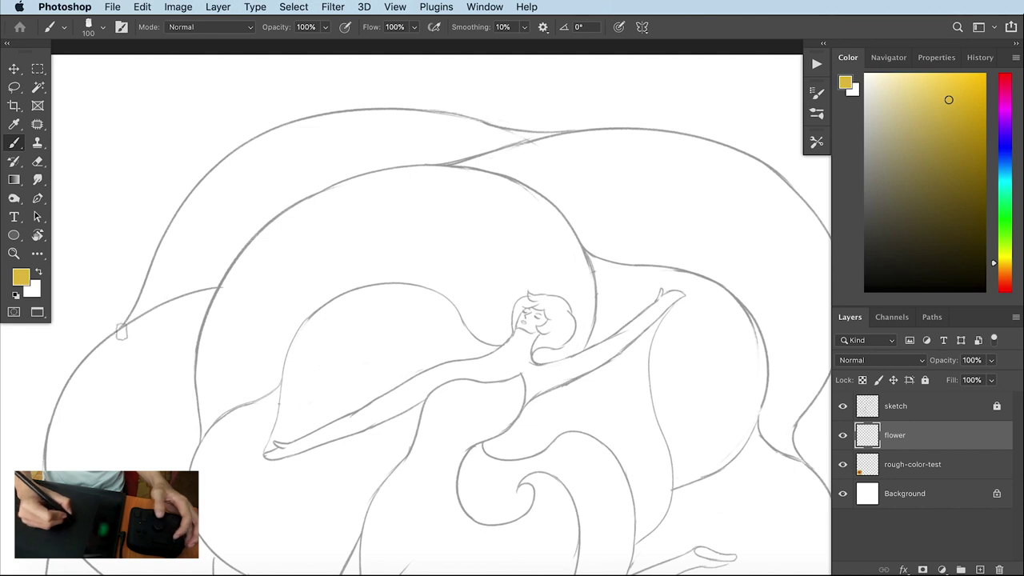
Trace the rose's outer petal outline in yellow chalk, all the way around
drag(144, 302, 332, 120)
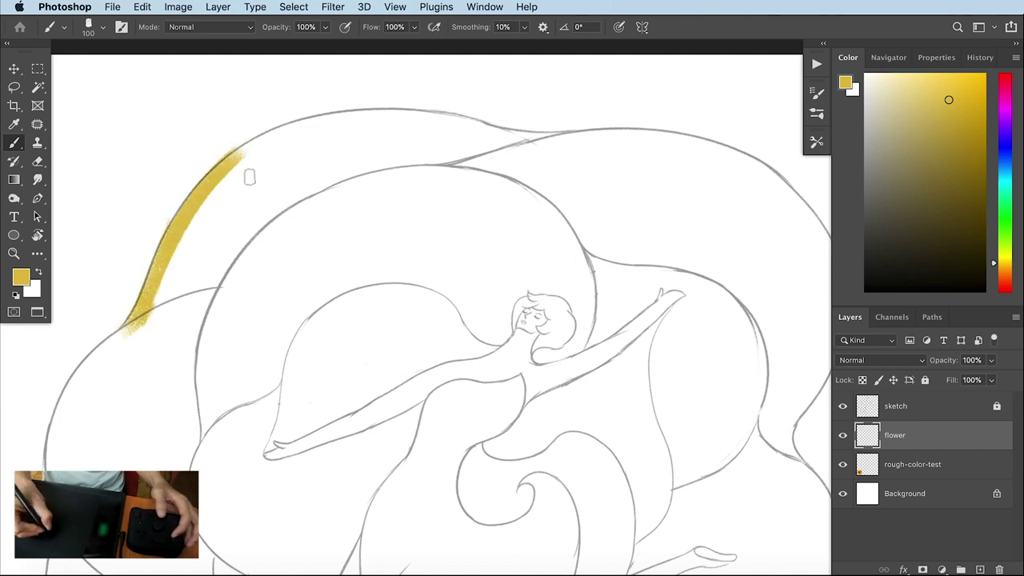
drag(262, 145, 554, 144)
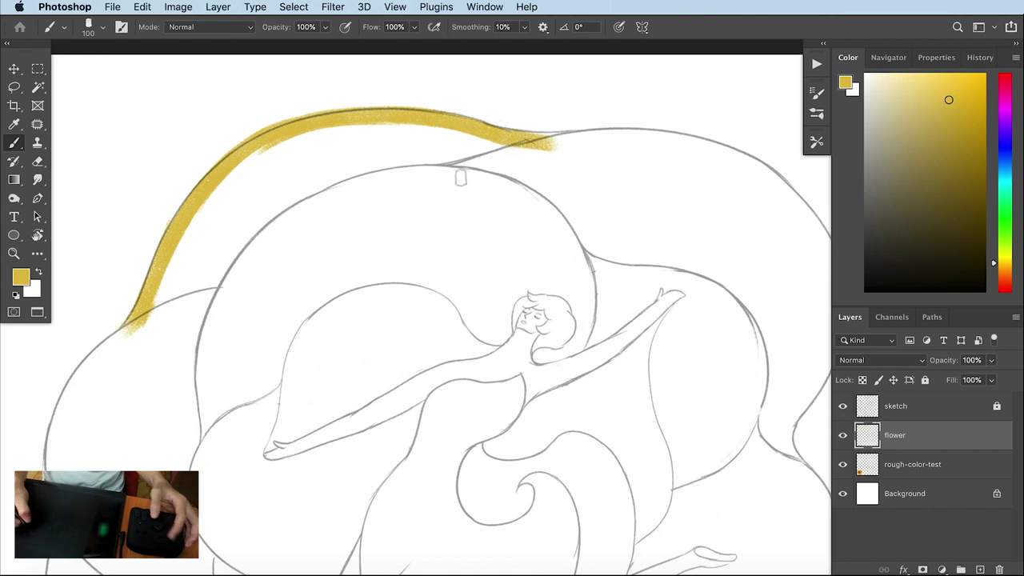
scroll(456, 166, down, 1)
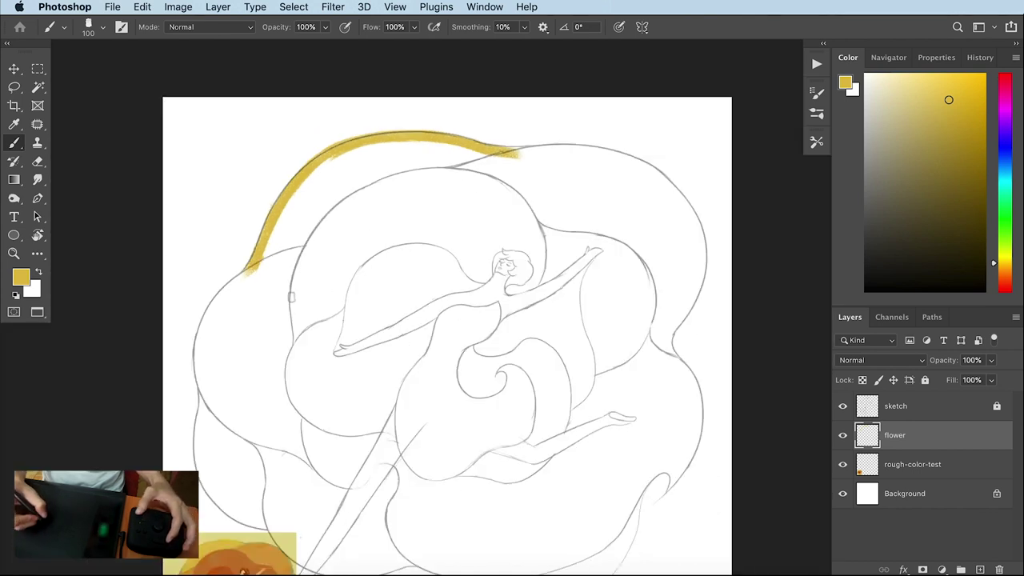
drag(286, 296, 297, 245)
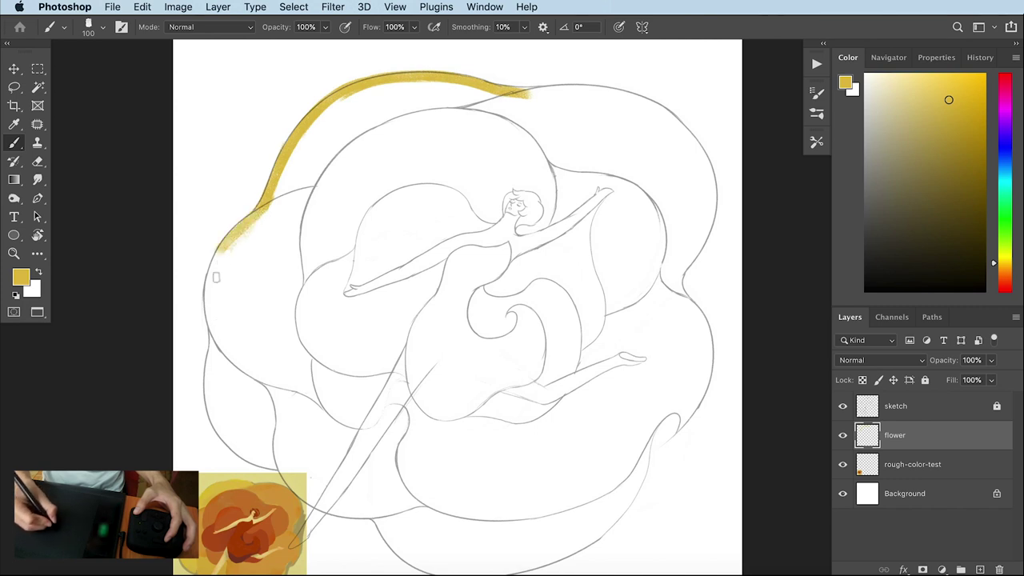
mouse_move(219, 331)
mouse_down()
mouse_move(242, 358)
mouse_move(225, 299)
mouse_up()
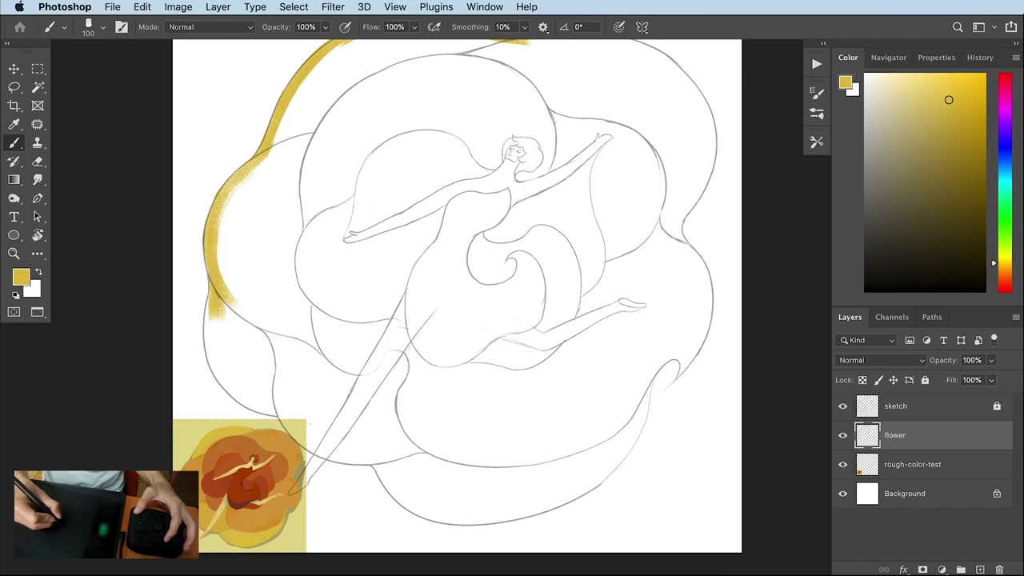
drag(217, 327, 243, 369)
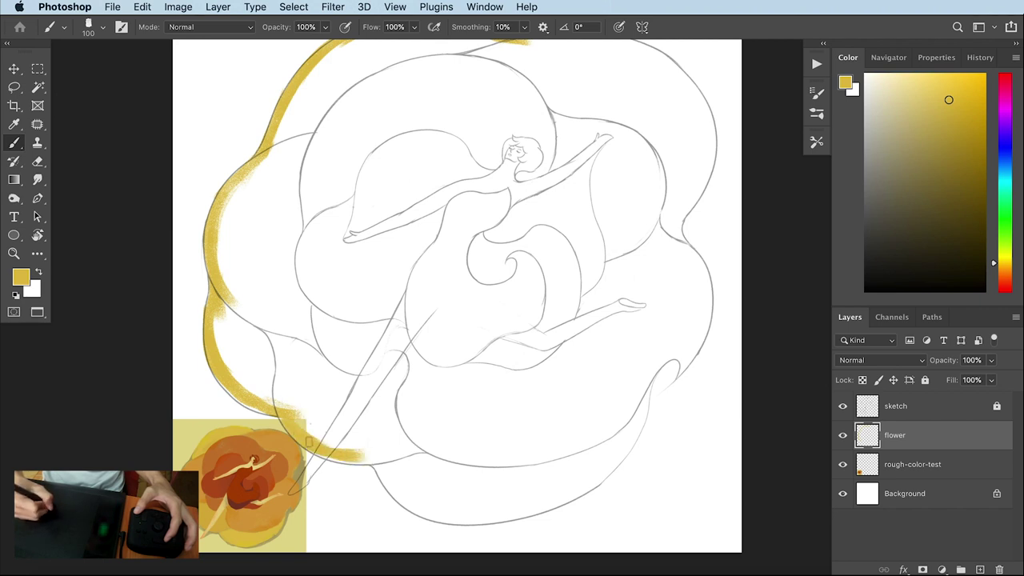
drag(334, 452, 424, 451)
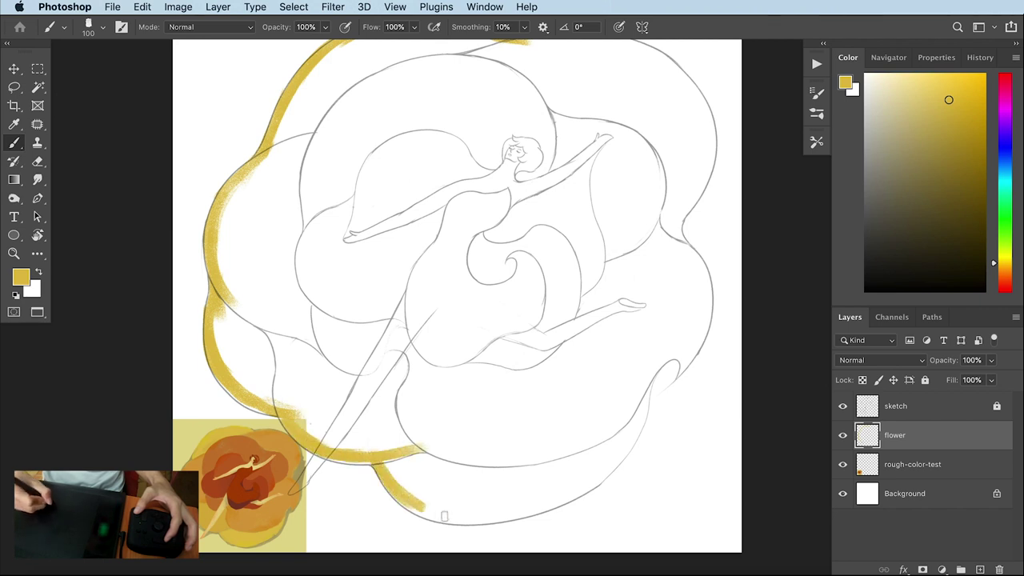
drag(414, 496, 507, 516)
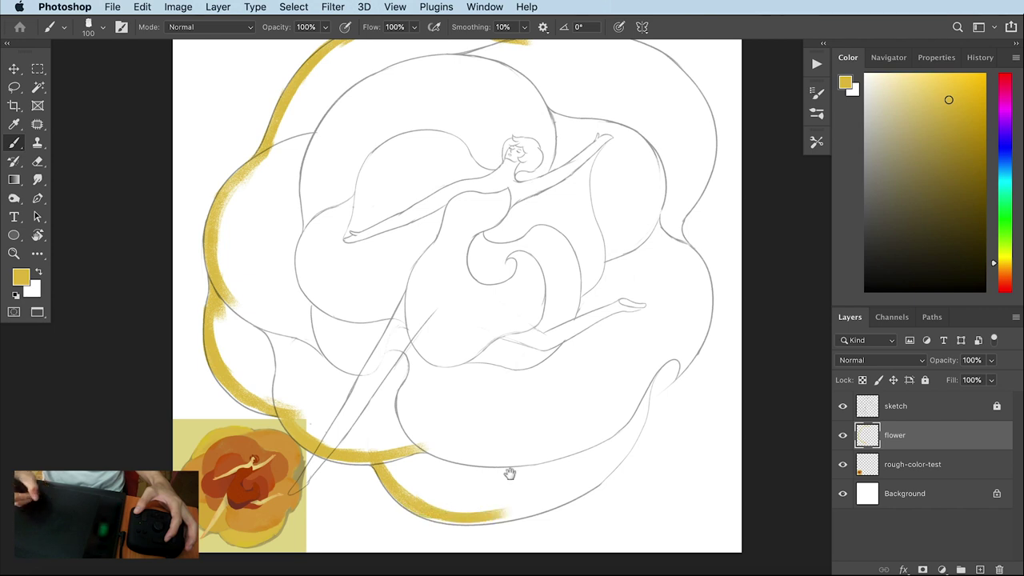
drag(510, 472, 441, 433)
mouse_move(398, 469)
mouse_down()
mouse_move(574, 386)
mouse_move(570, 376)
mouse_up()
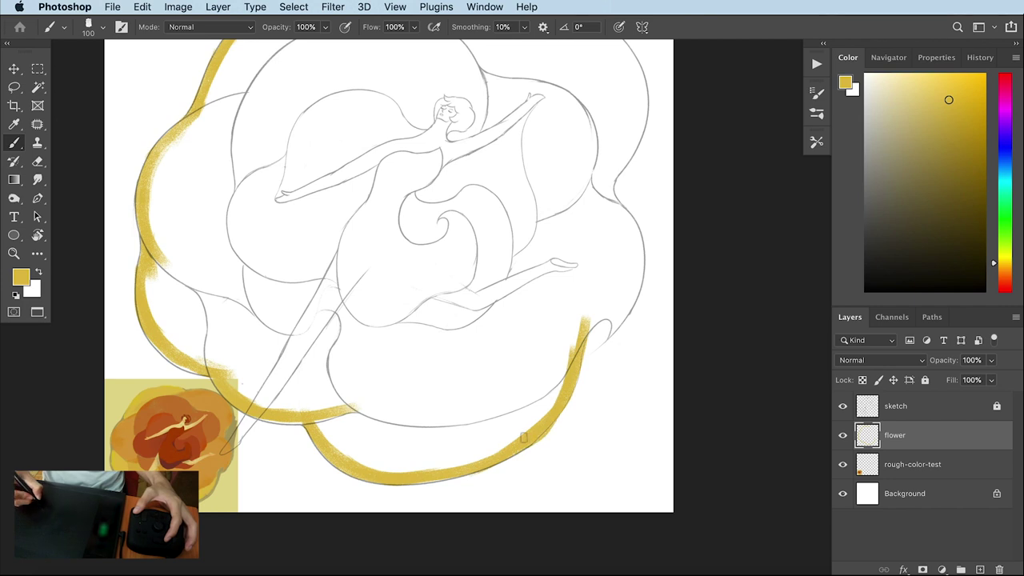
drag(566, 264, 566, 323)
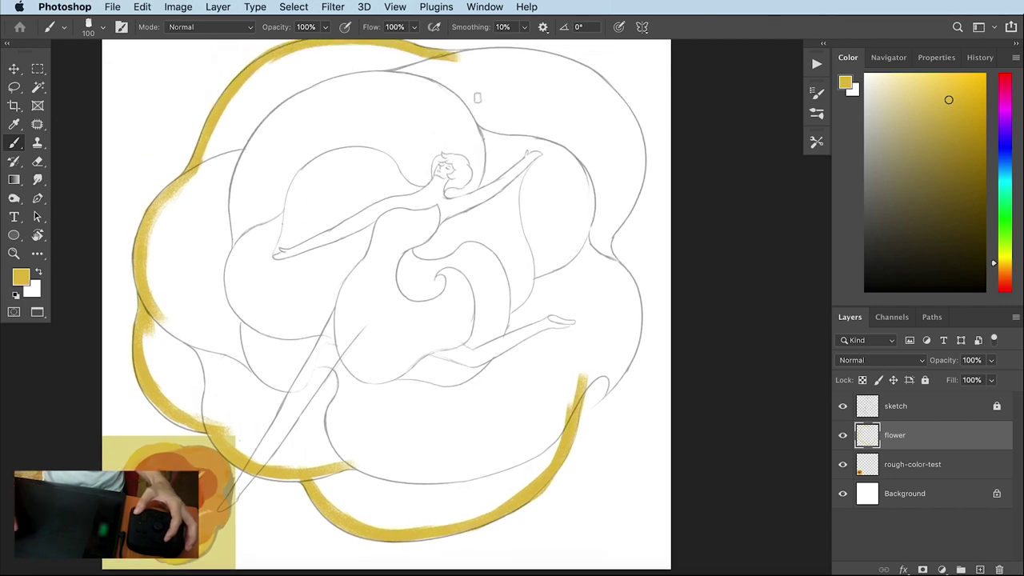
mouse_move(478, 64)
mouse_down()
mouse_move(552, 384)
mouse_move(562, 319)
mouse_up()
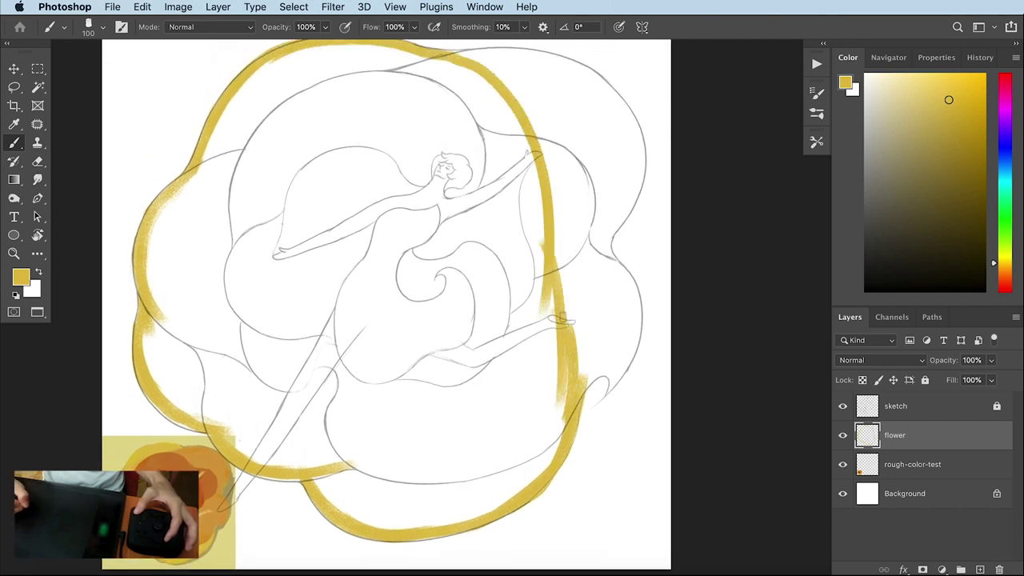
Enlarge the brush to 200 px and broadly fill the left petals with yellow
key(bracketright)
key(bracketright)
key(bracketright)
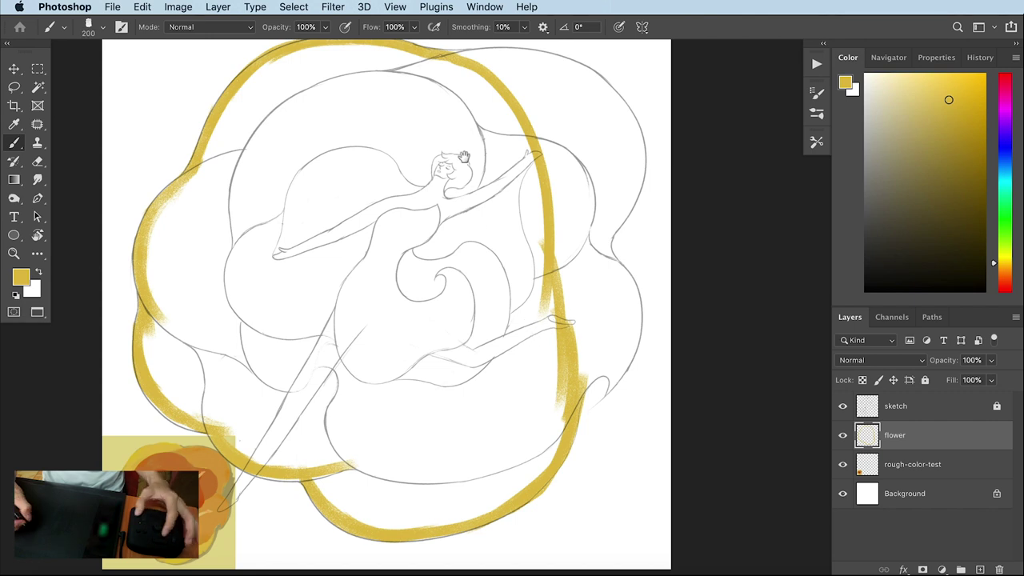
drag(458, 146, 449, 177)
mouse_move(298, 103)
mouse_down()
mouse_move(240, 172)
mouse_move(228, 148)
mouse_move(196, 223)
mouse_move(156, 268)
mouse_move(144, 331)
mouse_move(196, 248)
mouse_up()
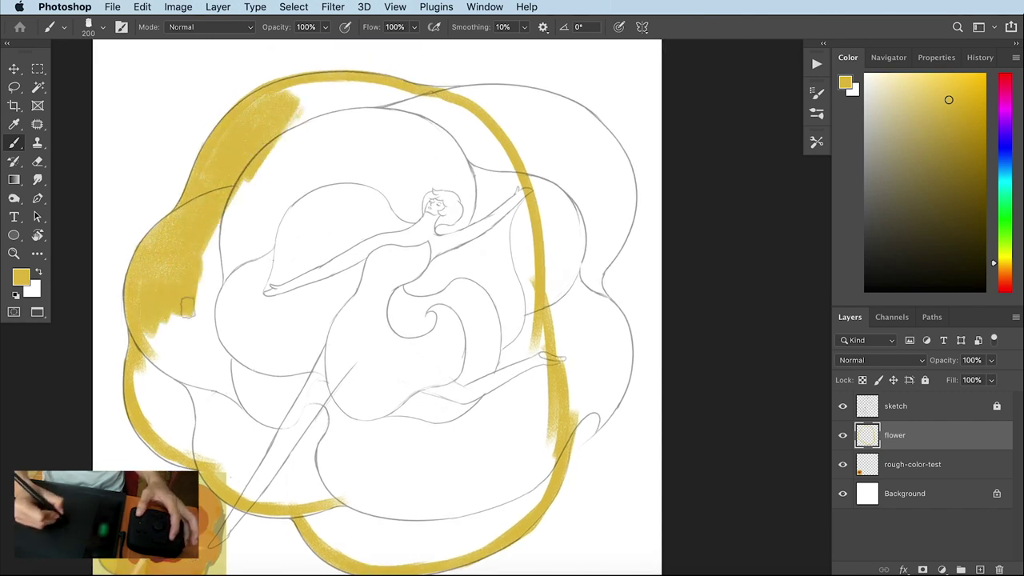
drag(180, 326, 179, 268)
mouse_move(168, 248)
mouse_down()
mouse_move(147, 270)
mouse_move(147, 354)
mouse_move(204, 204)
mouse_move(216, 247)
mouse_move(157, 347)
mouse_move(209, 360)
mouse_up()
drag(274, 336, 250, 312)
mouse_move(200, 352)
mouse_down()
mouse_move(180, 383)
mouse_move(212, 408)
mouse_move(218, 395)
mouse_move(288, 420)
mouse_move(328, 414)
mouse_up()
drag(482, 293, 439, 321)
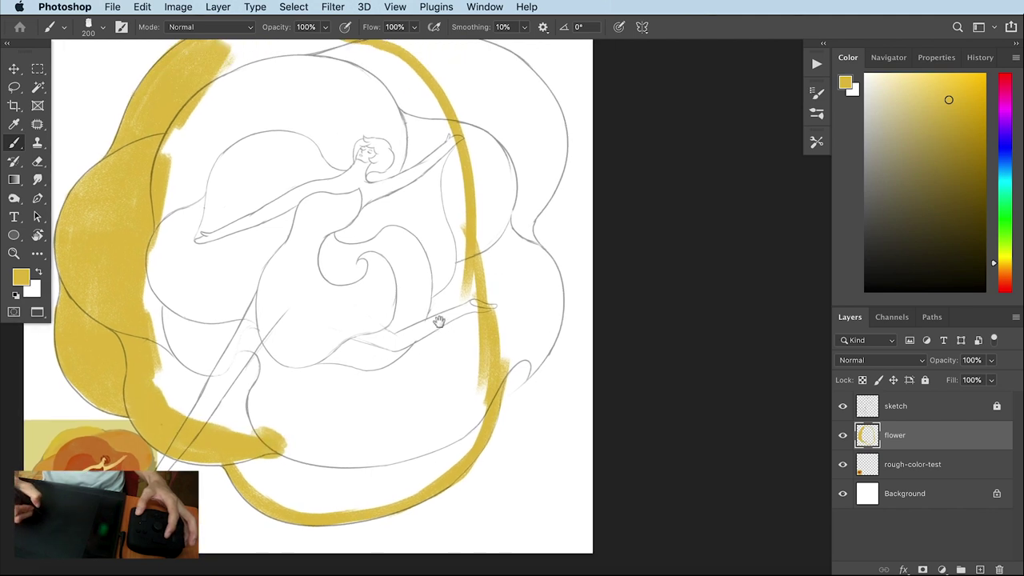
Select the Chalk brush preset at 200 px for painting
key(e)
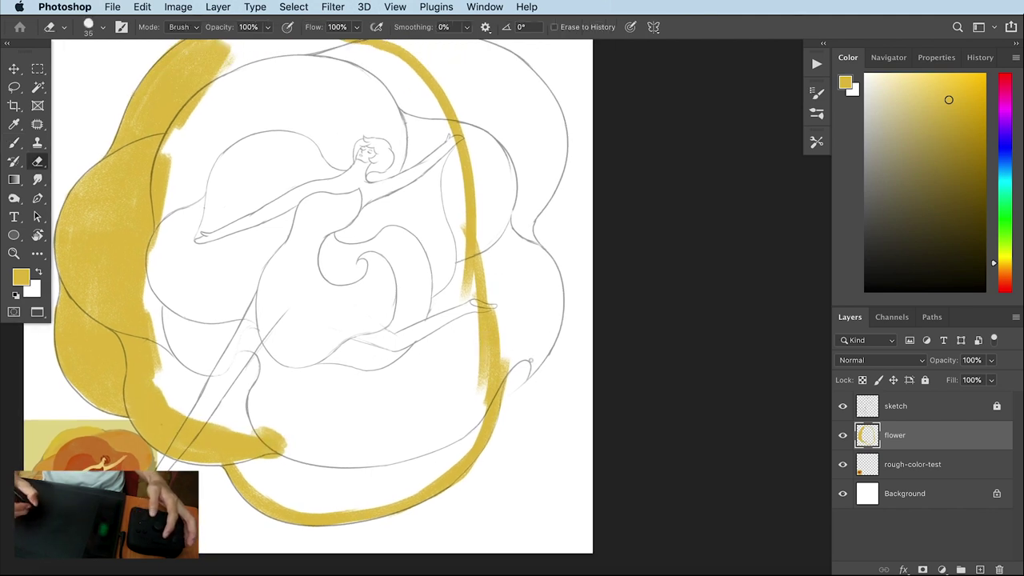
right_click(532, 360)
click(811, 494)
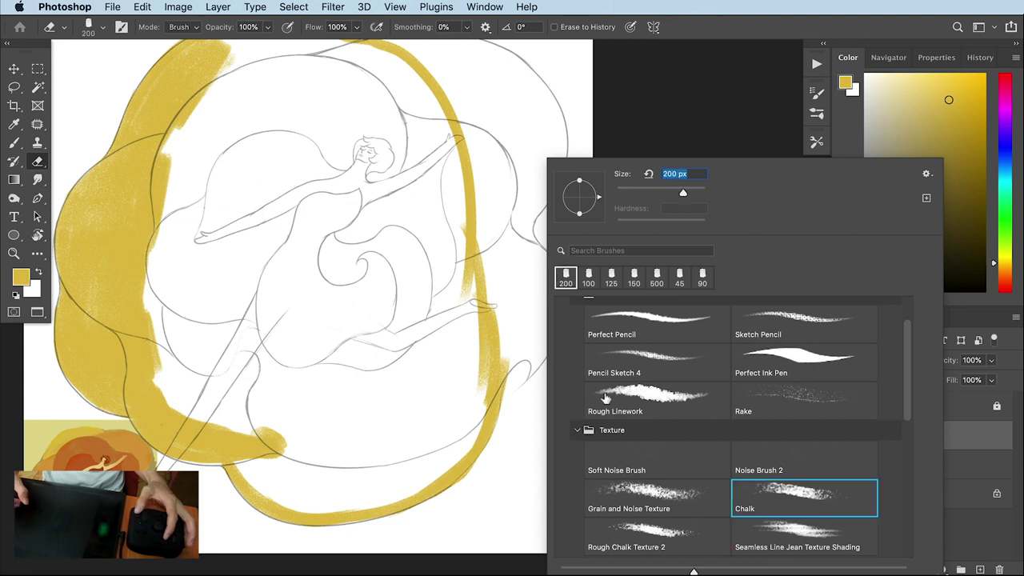
key(Escape)
key(b)
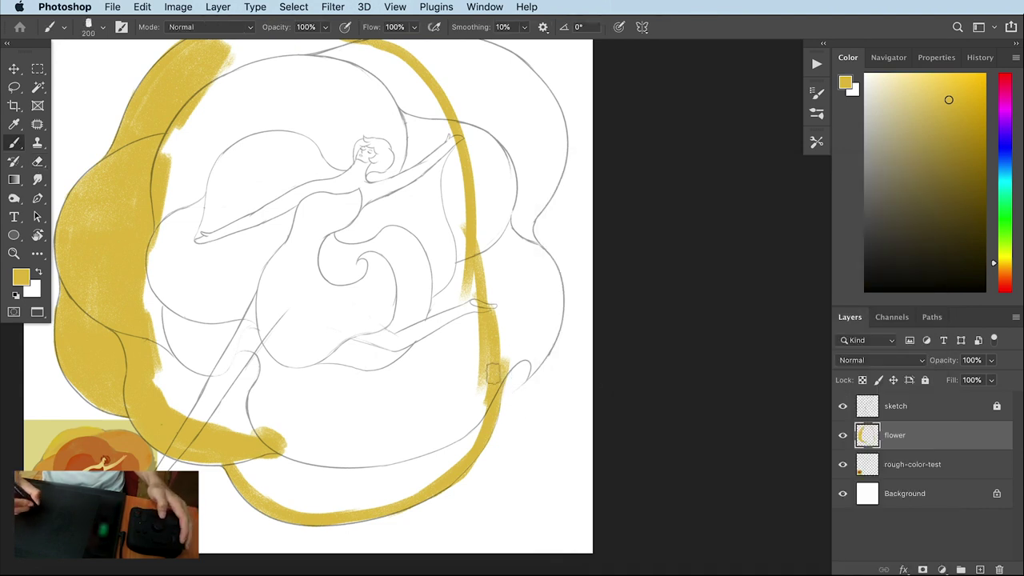
Fill the right and top-right petals of the rose with yellow
mouse_move(490, 382)
mouse_down()
mouse_move(530, 342)
mouse_move(544, 296)
mouse_up()
key(bracketleft)
key(bracketleft)
key(bracketleft)
key(bracketright)
key(bracketright)
key(bracketright)
mouse_move(532, 252)
mouse_down()
mouse_move(500, 336)
mouse_move(495, 417)
mouse_up()
drag(483, 376, 515, 276)
drag(512, 352, 552, 232)
drag(493, 177, 499, 225)
mouse_move(376, 175)
mouse_down()
mouse_move(485, 172)
mouse_move(544, 239)
mouse_move(512, 282)
mouse_move(483, 232)
mouse_move(418, 178)
mouse_move(373, 216)
mouse_move(295, 198)
mouse_move(160, 272)
mouse_move(131, 322)
mouse_up()
Fill the top-left, left and lower-left petals with yellow, up to the dancer
mouse_move(192, 256)
mouse_down()
mouse_move(320, 216)
mouse_move(368, 228)
mouse_up()
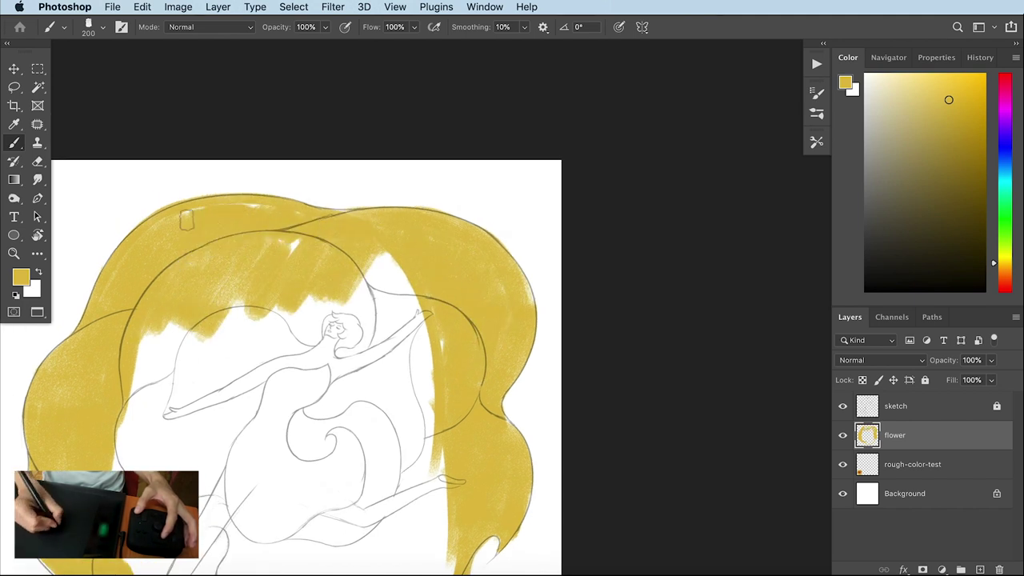
mouse_move(167, 297)
mouse_down()
mouse_move(183, 246)
mouse_move(152, 360)
mouse_up()
drag(250, 227, 243, 211)
mouse_move(192, 272)
mouse_down()
mouse_move(392, 184)
mouse_move(378, 153)
mouse_up()
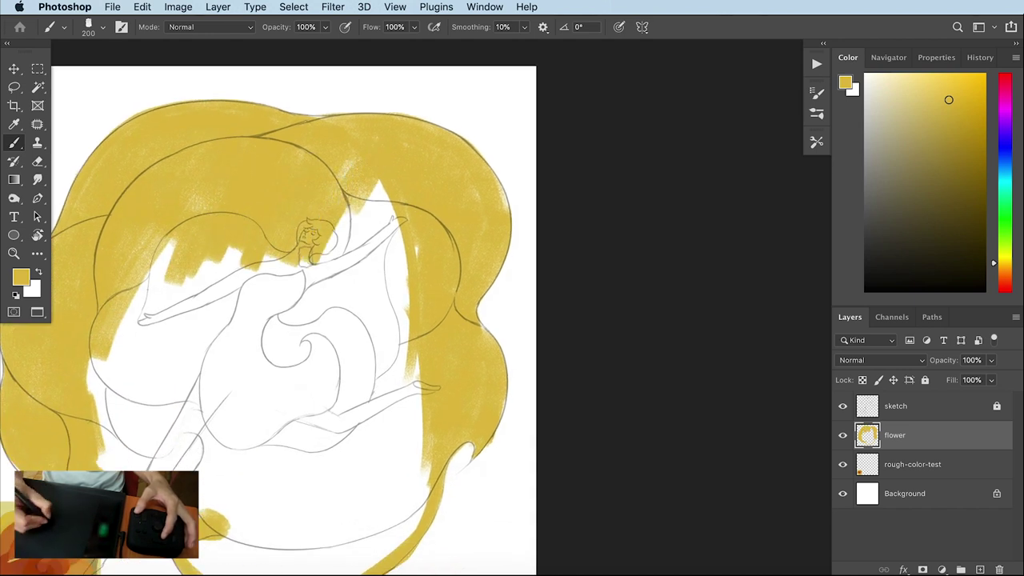
drag(320, 240, 422, 230)
mouse_move(180, 228)
mouse_down()
mouse_move(128, 316)
mouse_move(176, 255)
mouse_up()
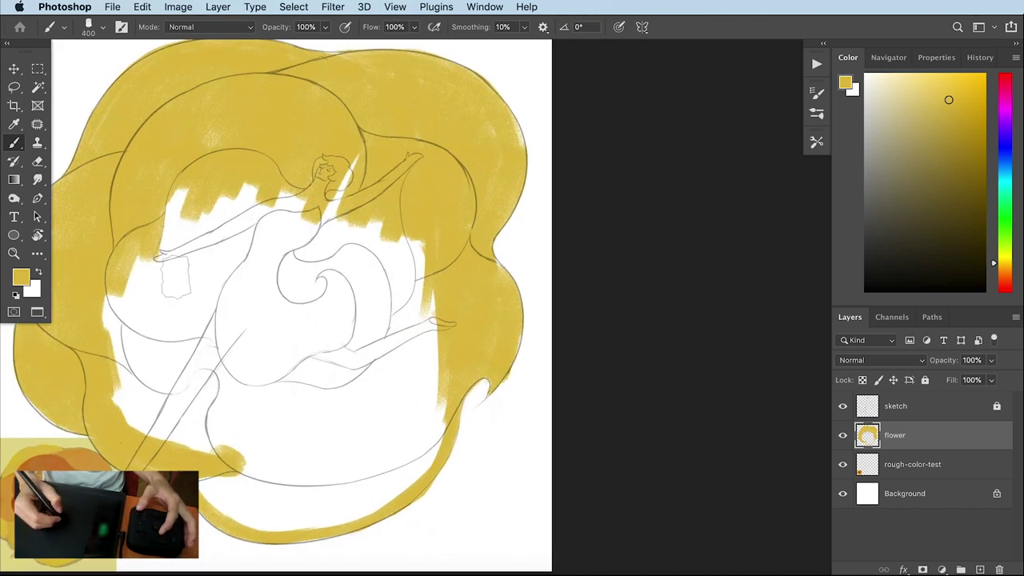
drag(192, 191, 112, 368)
drag(112, 328, 208, 447)
drag(232, 392, 184, 448)
drag(216, 368, 160, 424)
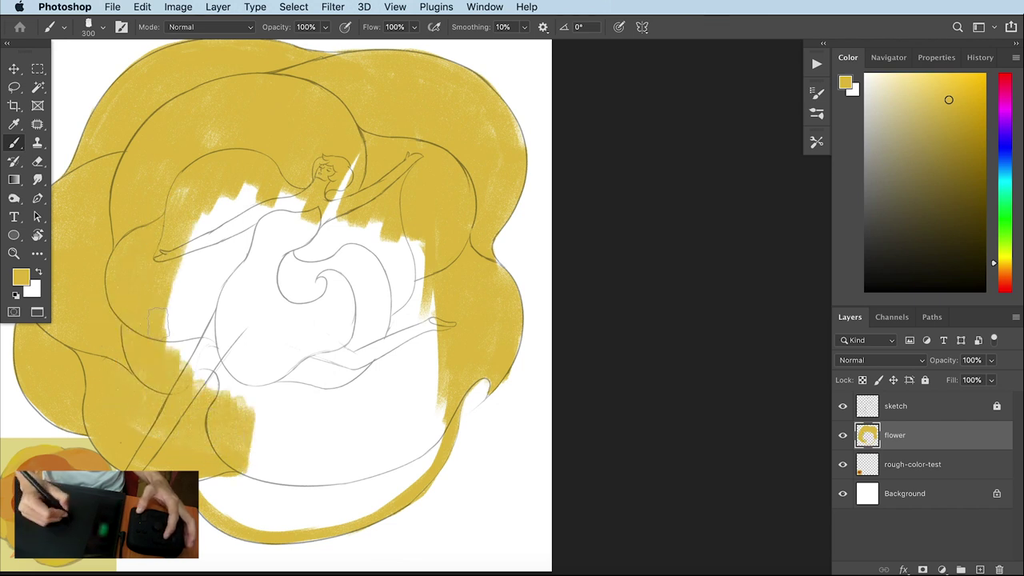
drag(184, 248, 199, 392)
drag(192, 312, 208, 376)
drag(249, 243, 238, 257)
mouse_move(240, 200)
mouse_down()
mouse_move(176, 264)
mouse_move(183, 344)
mouse_move(272, 224)
mouse_up()
Fill the rose's centre around the dancer at 150 px, undoing a stray drip
drag(336, 180, 280, 264)
drag(304, 212, 232, 312)
drag(308, 279, 289, 249)
drag(404, 218, 300, 220)
key(bracketleft)
key(bracketleft)
key(bracketleft)
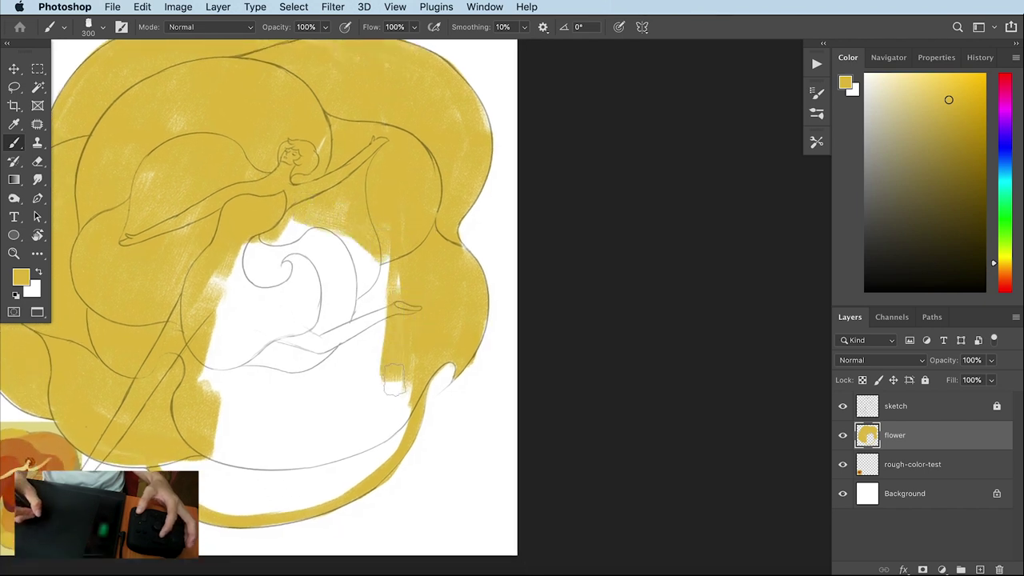
drag(392, 264, 392, 404)
mouse_move(364, 316)
mouse_down()
mouse_move(367, 241)
mouse_move(276, 228)
mouse_move(206, 312)
mouse_up()
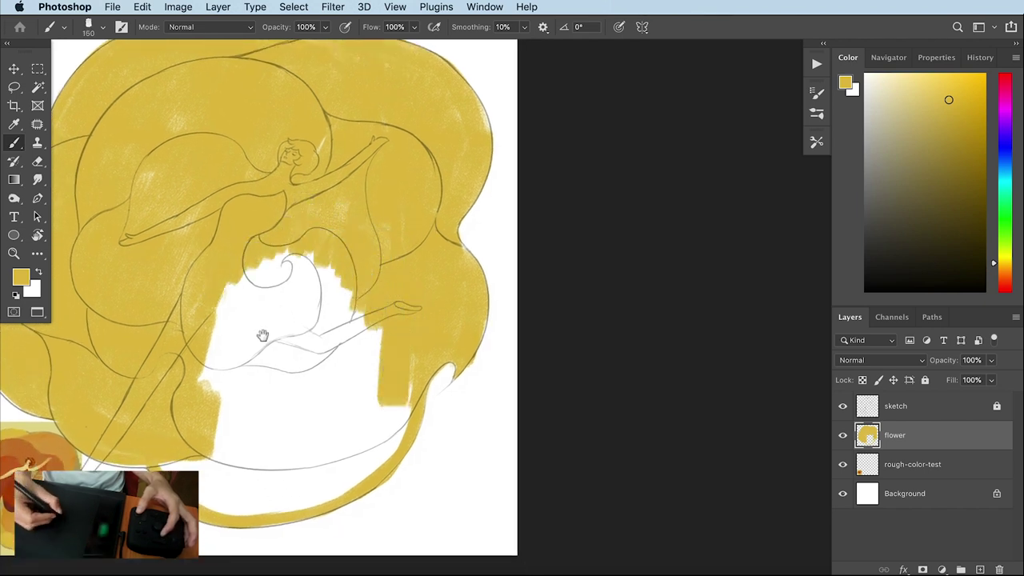
mouse_move(207, 376)
mouse_down()
mouse_move(232, 424)
mouse_move(336, 416)
mouse_move(368, 344)
mouse_move(339, 368)
mouse_move(299, 280)
mouse_move(276, 290)
mouse_move(226, 232)
mouse_move(207, 268)
mouse_up()
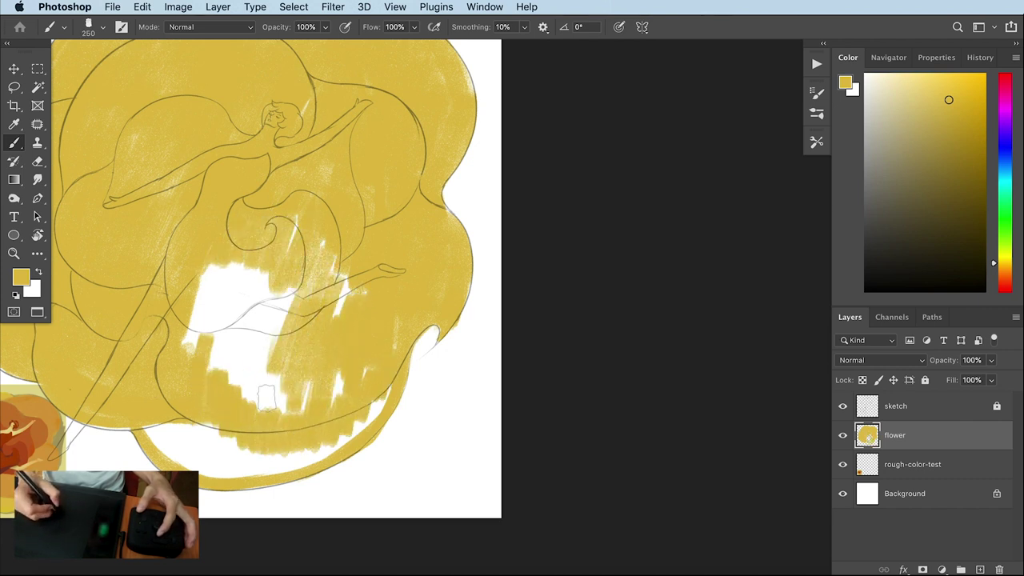
mouse_move(267, 397)
mouse_down()
mouse_move(200, 271)
mouse_move(248, 280)
mouse_move(264, 323)
mouse_up()
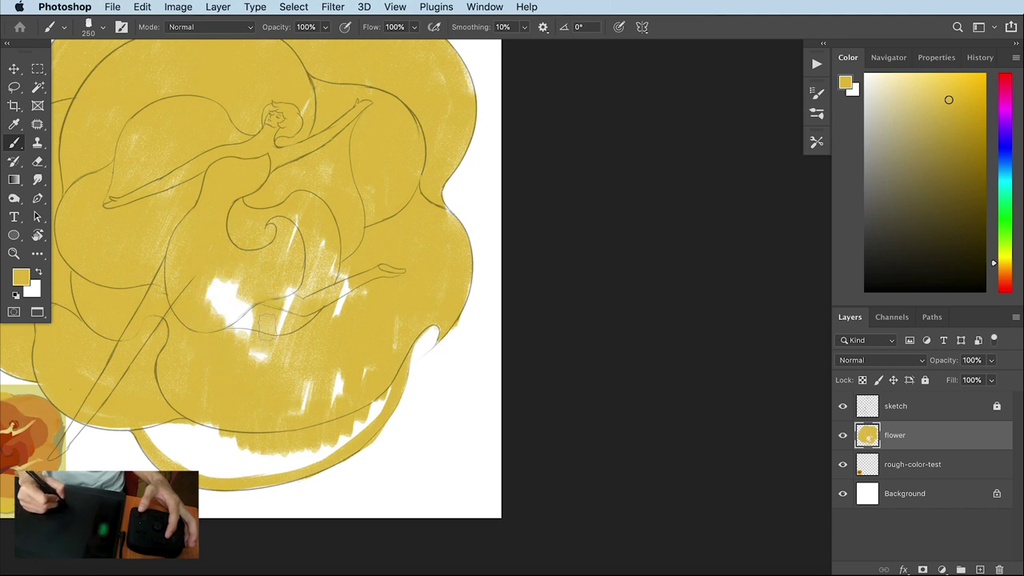
drag(272, 420, 266, 498)
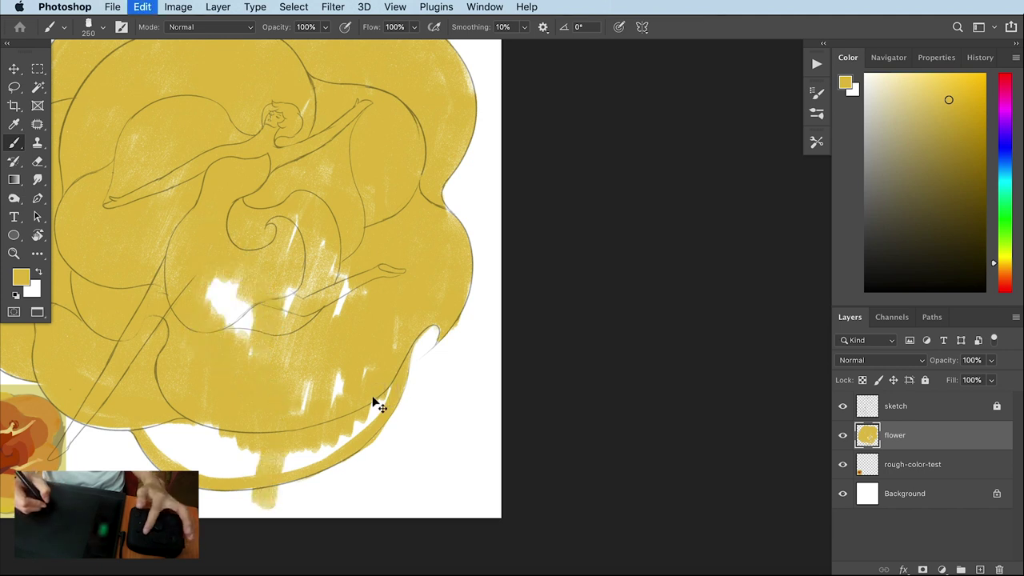
key(super+z)
key(super+z)
drag(276, 412, 204, 323)
mouse_move(279, 296)
mouse_down()
mouse_move(263, 356)
mouse_move(203, 276)
mouse_up()
drag(296, 312, 344, 248)
drag(288, 232, 222, 274)
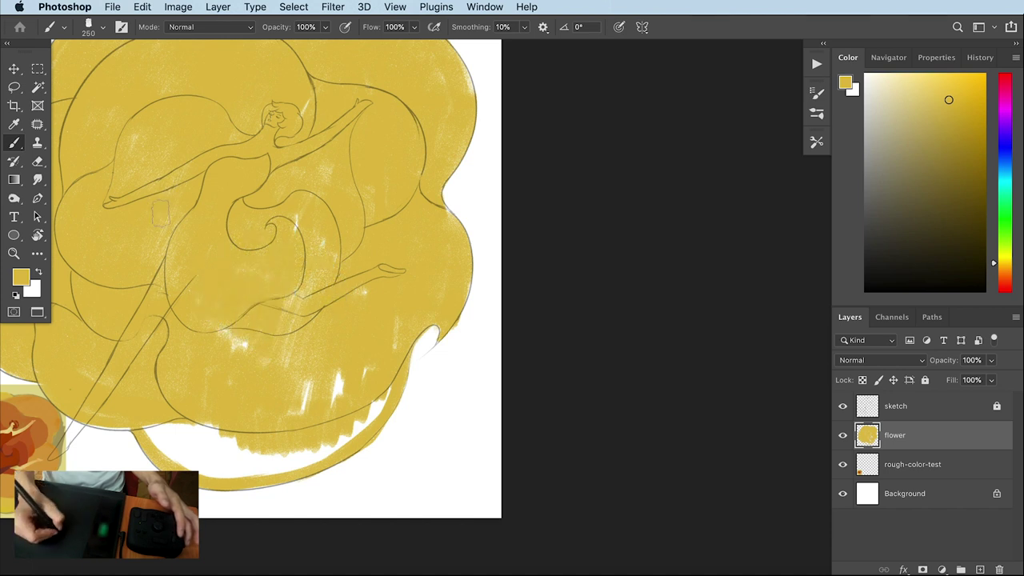
Close the white gaps along the lower edges and add a new layer above flower
mouse_move(144, 423)
mouse_down()
mouse_move(192, 456)
mouse_move(232, 432)
mouse_up()
scroll(205, 418, down, 1)
scroll(205, 419, right, 1)
drag(177, 452, 216, 424)
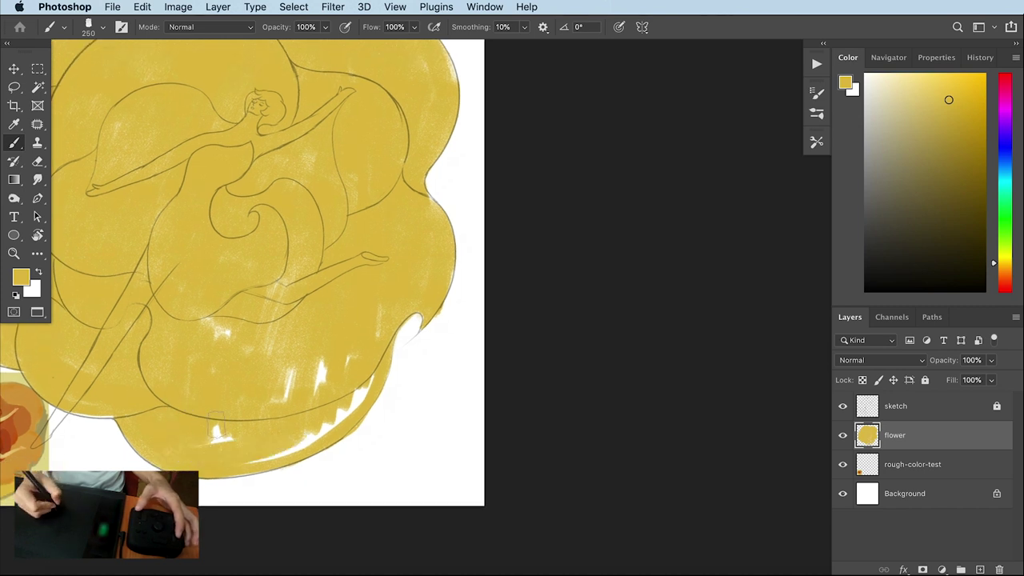
key(bracketleft)
key(bracketleft)
drag(364, 380, 335, 419)
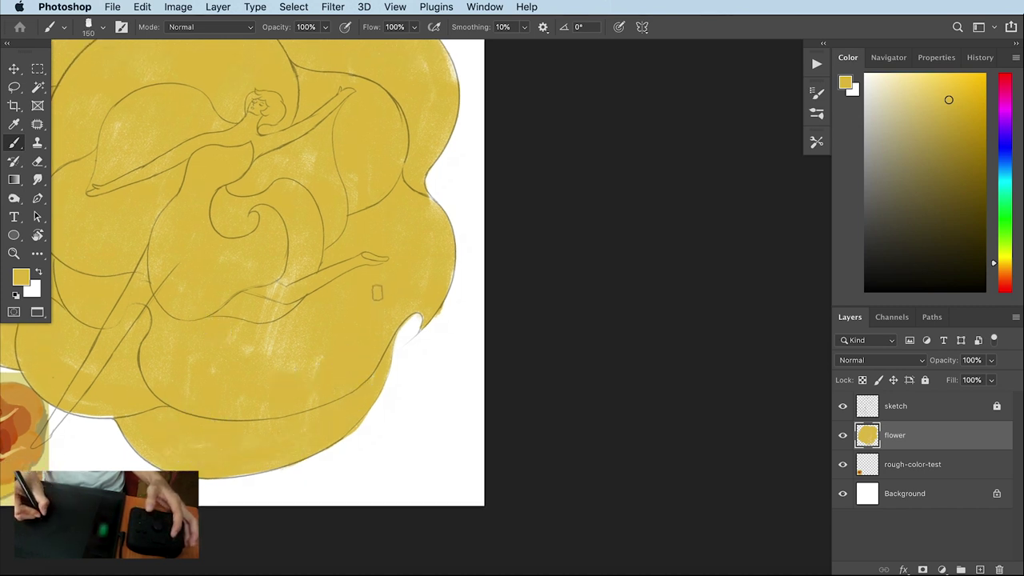
scroll(312, 297, up, 3)
scroll(239, 240, left, 5)
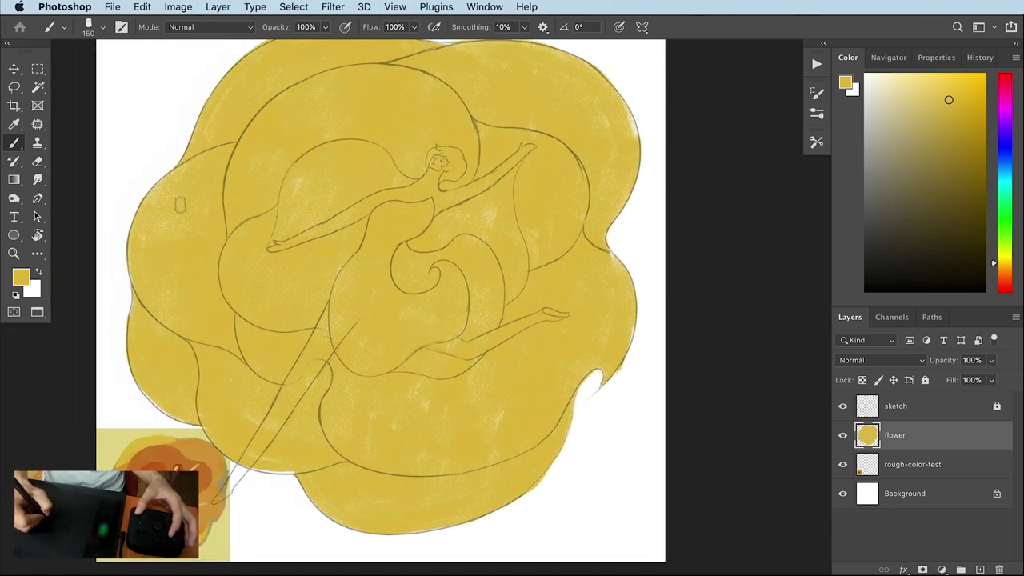
scroll(163, 218, up, 2)
scroll(163, 217, right, 1)
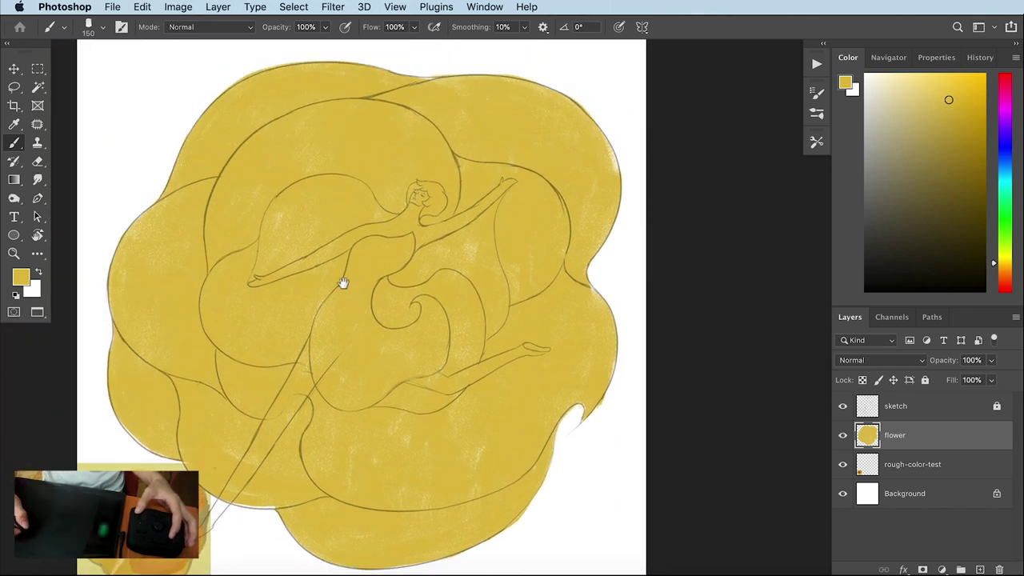
drag(342, 283, 351, 280)
key(ctrl+shift+alt+n)
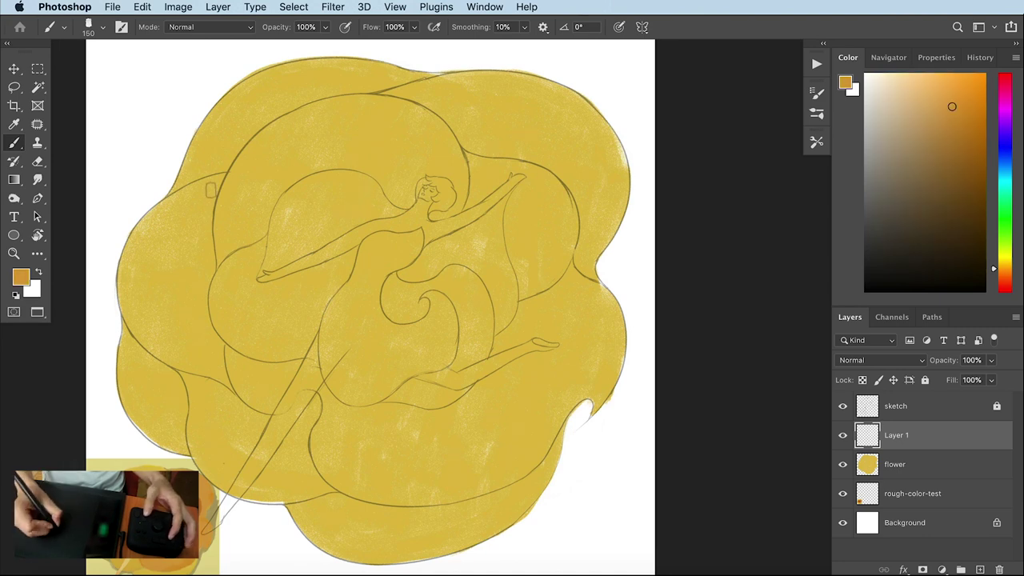
Shade the rose's upper-left and left petal with orange chalk strokes
mouse_move(212, 182)
mouse_down()
mouse_move(173, 303)
mouse_move(216, 329)
mouse_move(202, 214)
mouse_up()
alt+click(204, 228)
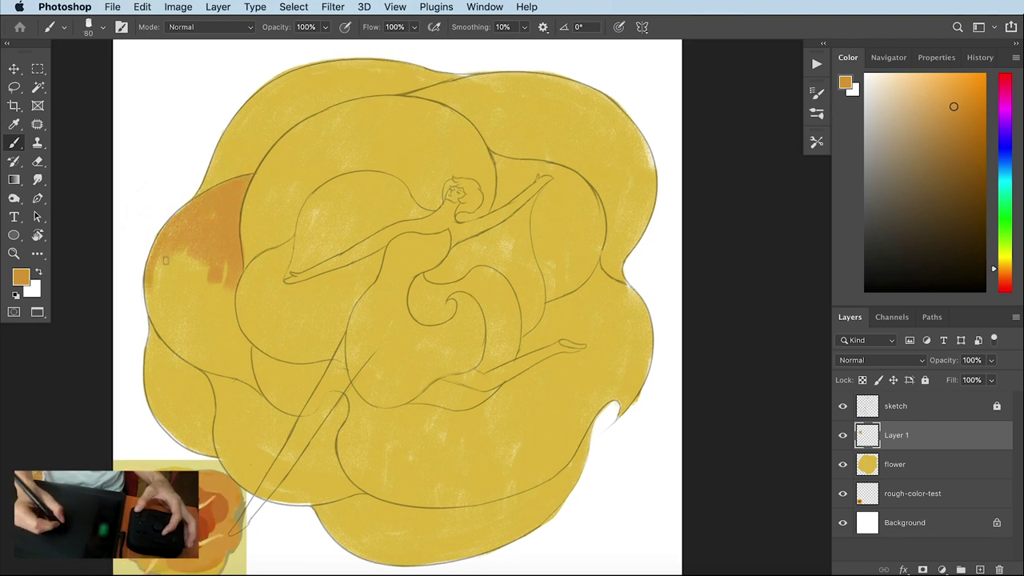
drag(168, 245, 187, 264)
scroll(187, 263, down, 2)
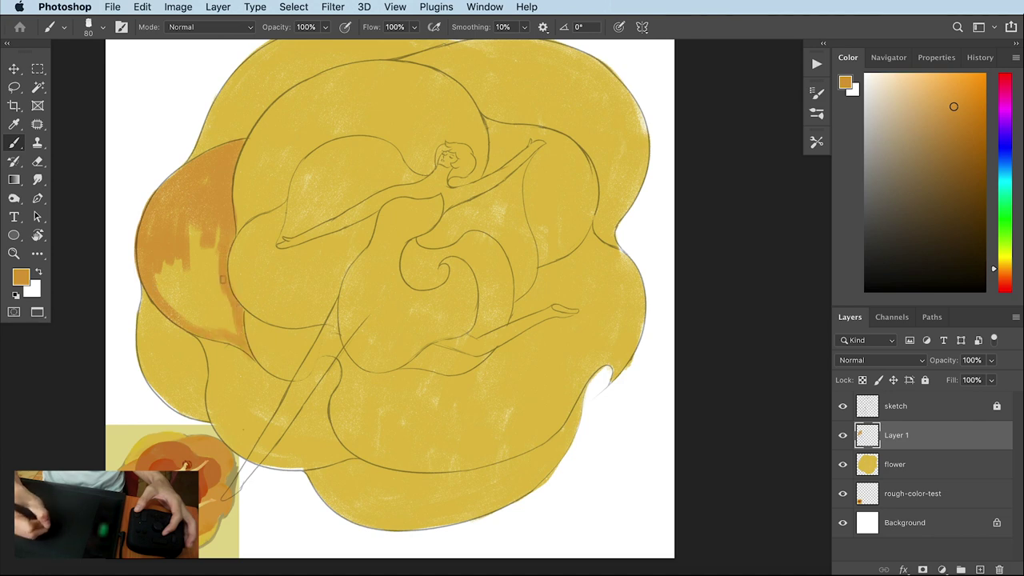
mouse_move(222, 279)
mouse_down()
mouse_move(196, 240)
mouse_move(160, 296)
mouse_move(215, 325)
mouse_up()
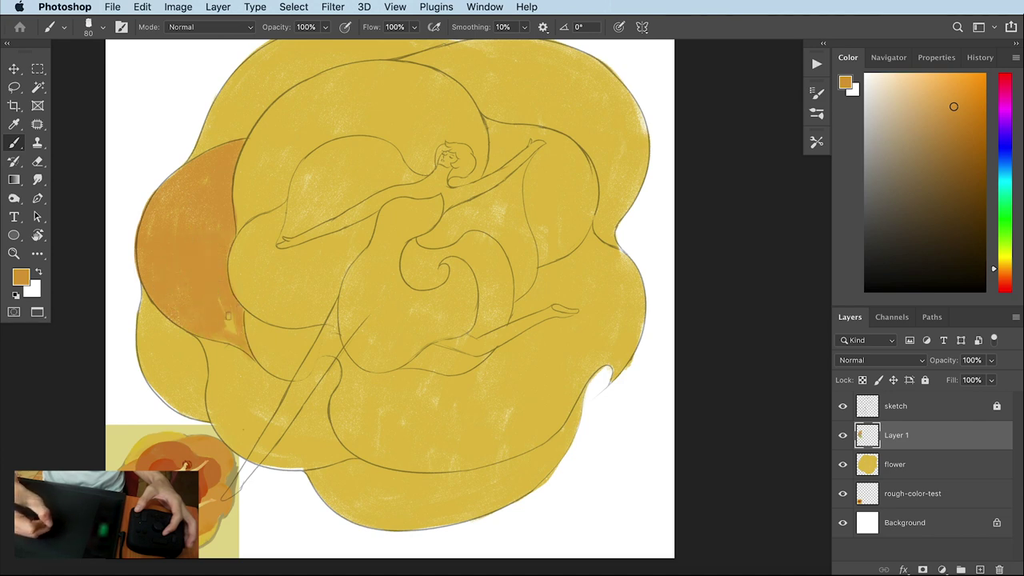
scroll(184, 244, up, 2)
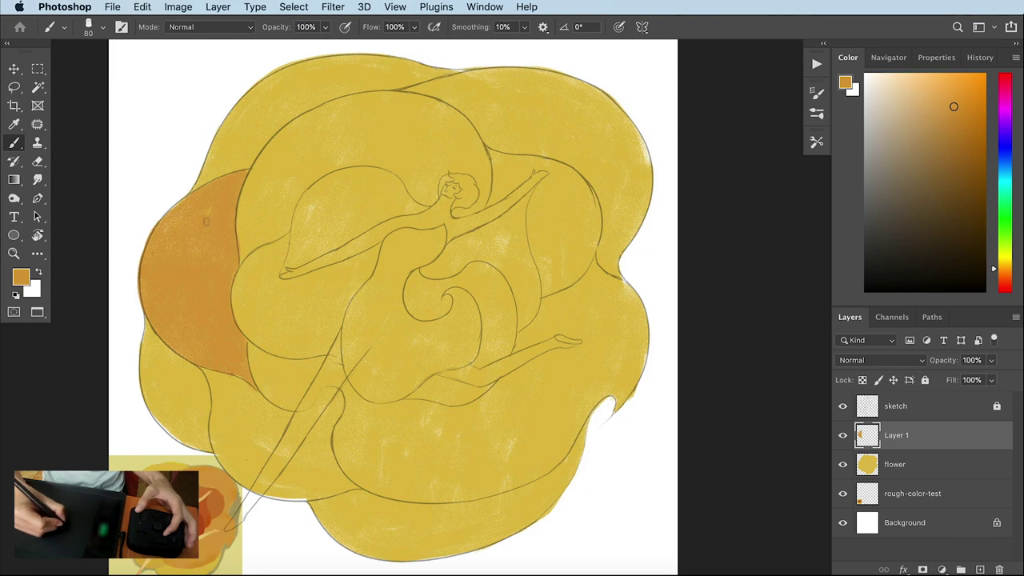
scroll(190, 251, down, 3)
scroll(191, 251, down, 2)
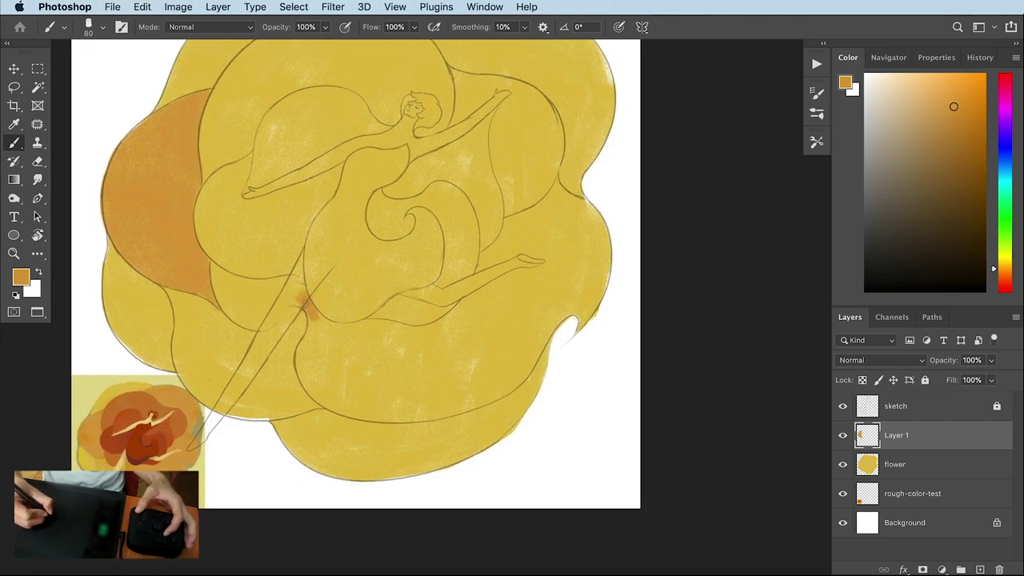
Paint orange curves through the centre, along the right edge and down the top petal
drag(301, 367, 356, 412)
scroll(469, 190, right, 3)
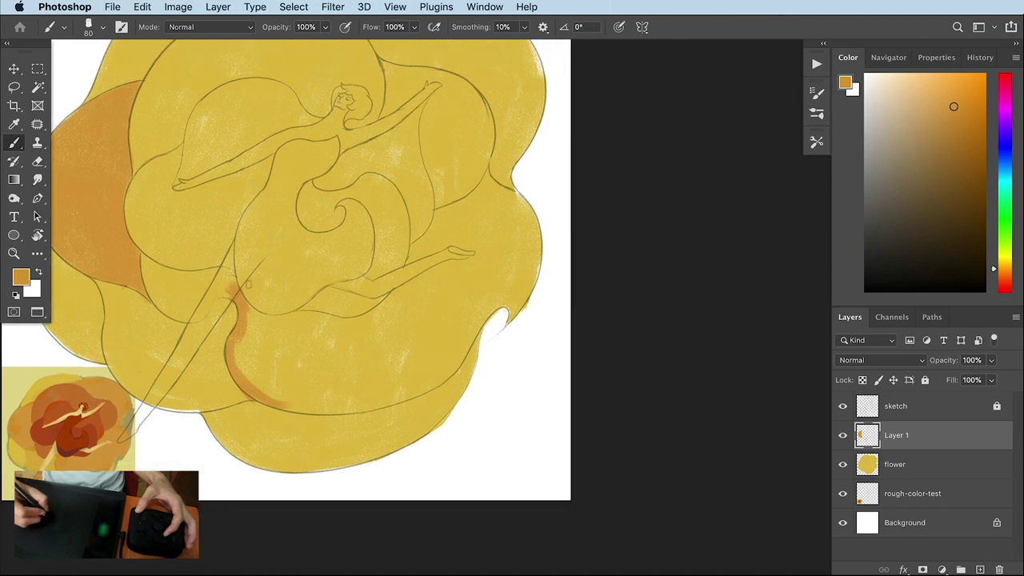
drag(248, 284, 467, 208)
drag(488, 170, 510, 200)
scroll(489, 204, up, 3)
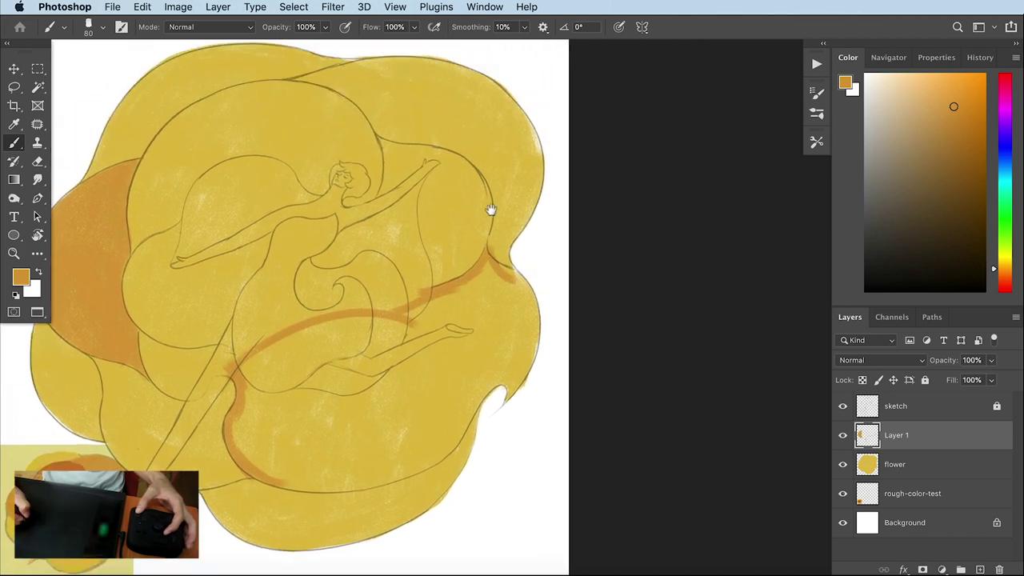
mouse_move(368, 124)
mouse_down()
mouse_move(319, 91)
mouse_move(364, 320)
mouse_up()
scroll(331, 86, up, 1)
drag(392, 85, 316, 94)
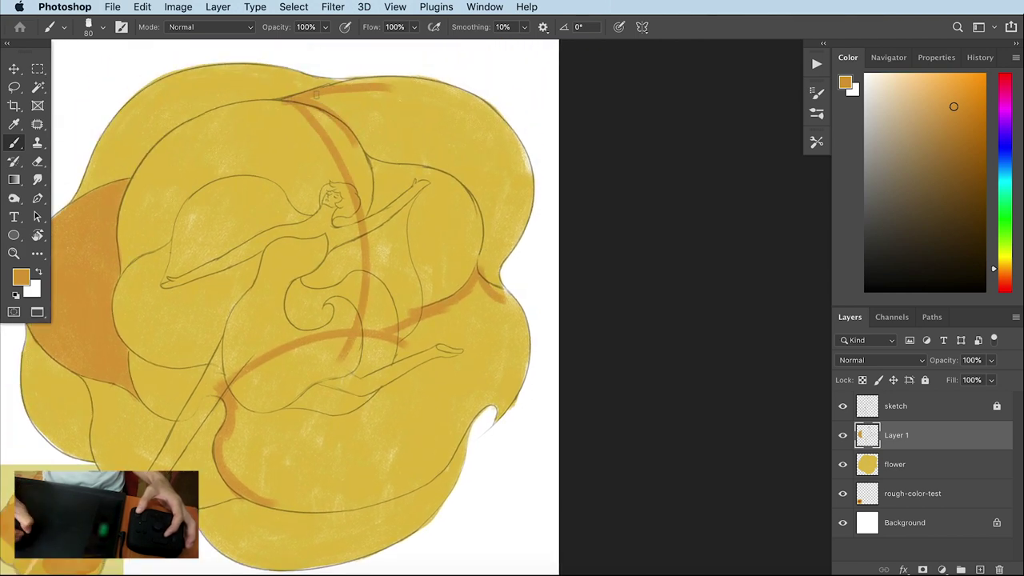
scroll(475, 107, right, 1)
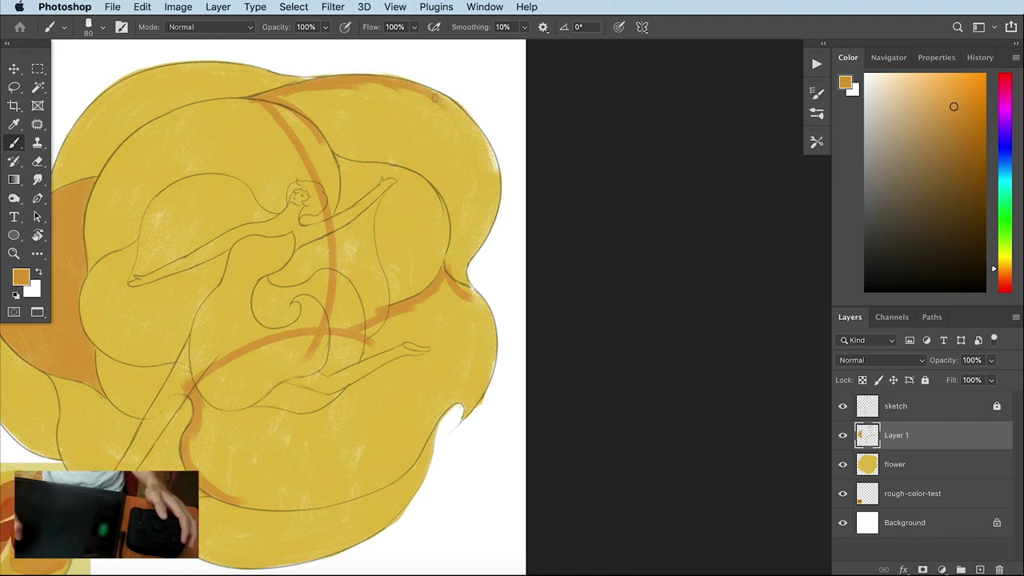
scroll(466, 179, down, 2)
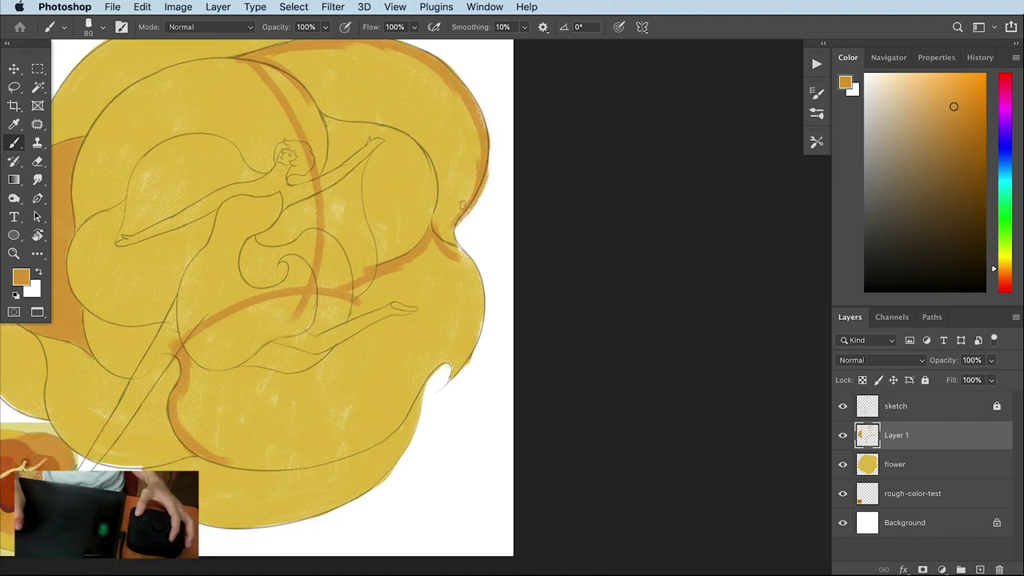
scroll(453, 231, left, 2)
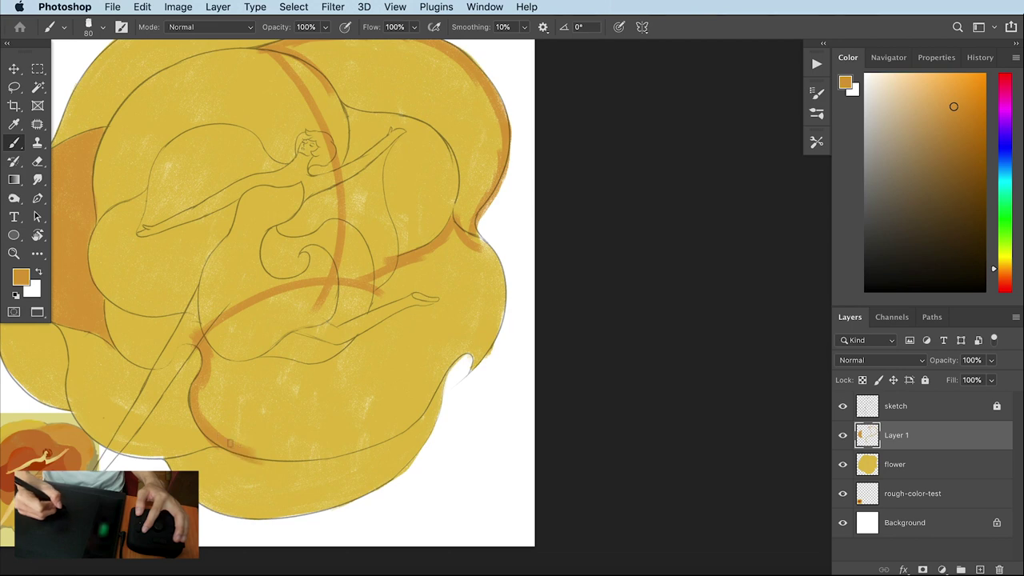
scroll(286, 457, right, 1)
scroll(415, 404, left, 3)
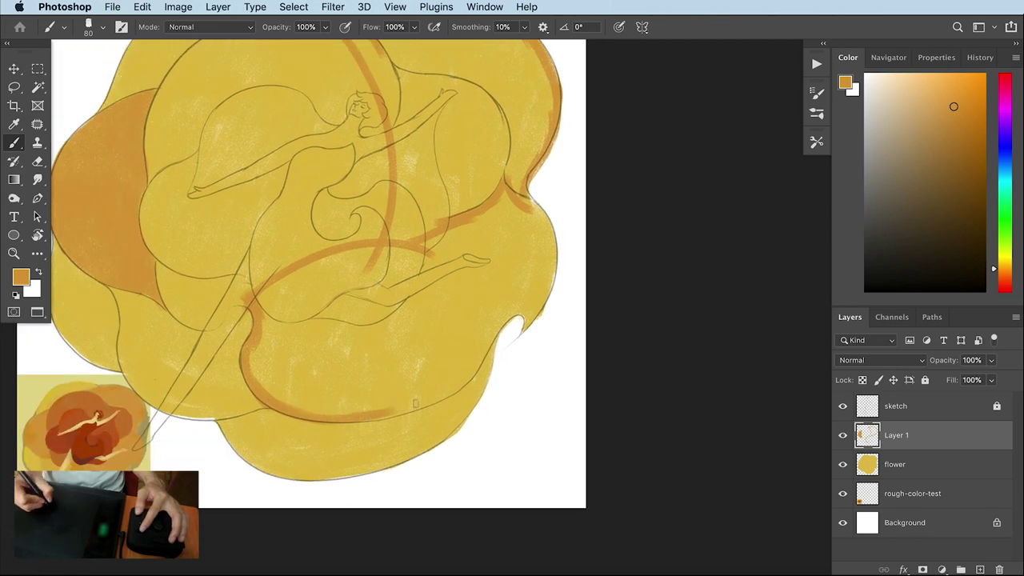
scroll(391, 409, up, 2)
scroll(391, 410, right, 2)
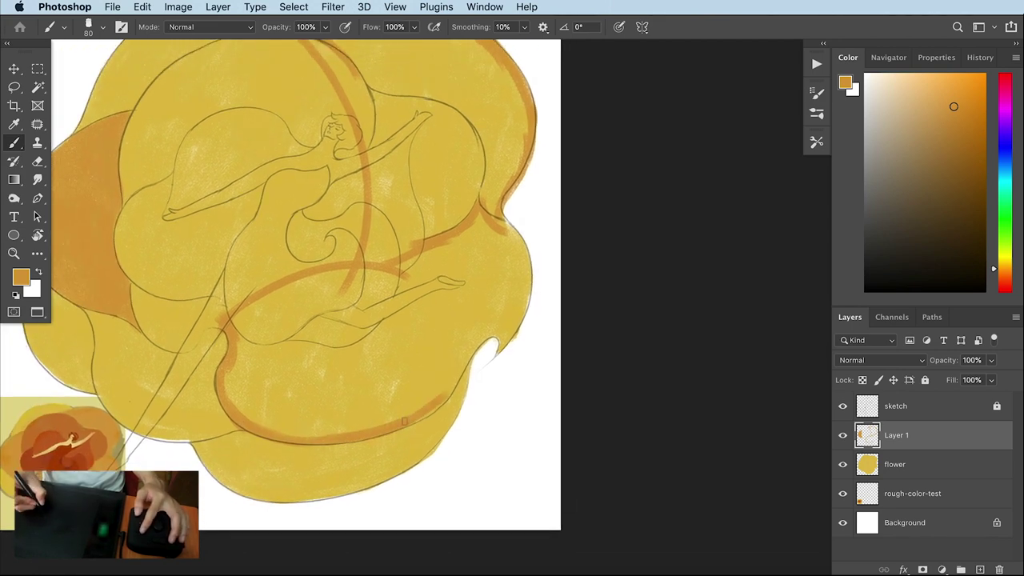
scroll(508, 296, up, 2)
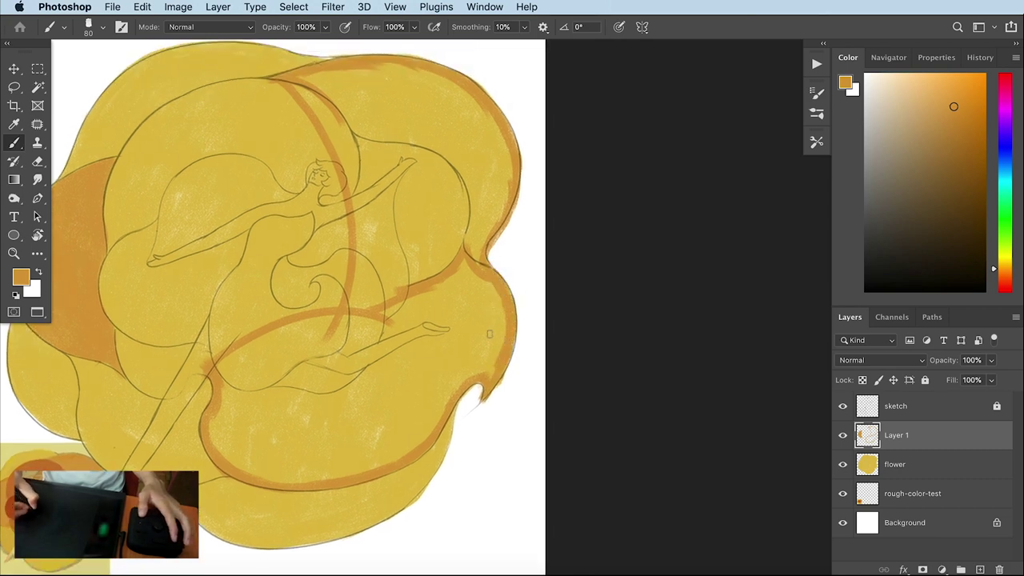
Shade the lower petal and the rose's right edge with orange brush strokes on Layer 1
drag(288, 240, 323, 227)
drag(268, 360, 268, 432)
mouse_move(256, 376)
mouse_down()
mouse_move(352, 307)
mouse_move(284, 403)
mouse_move(308, 376)
mouse_move(273, 374)
mouse_move(468, 311)
mouse_up()
mouse_move(460, 352)
mouse_down()
mouse_move(468, 304)
mouse_move(447, 264)
mouse_move(458, 359)
mouse_move(432, 296)
mouse_move(404, 368)
mouse_move(403, 359)
mouse_up()
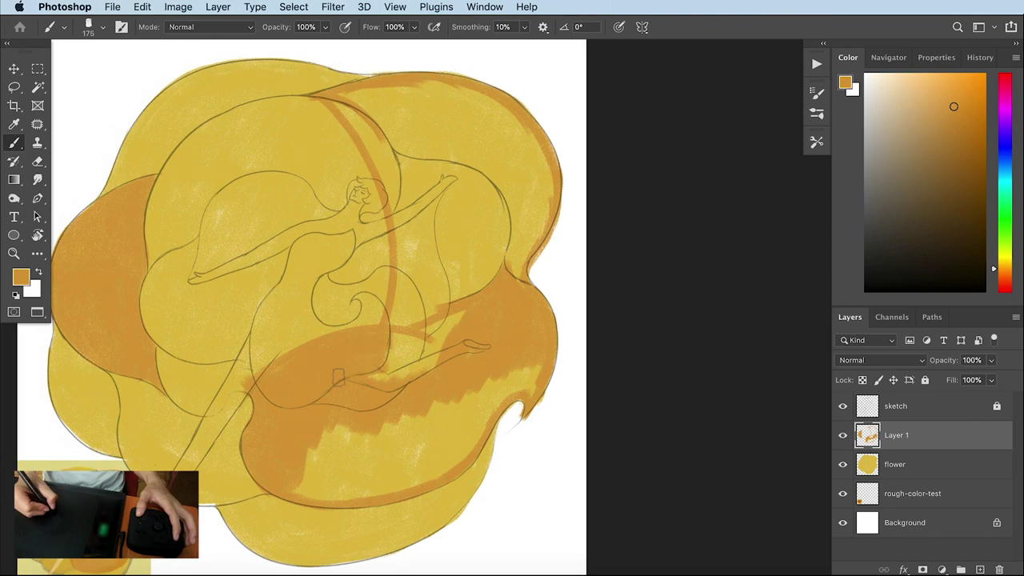
drag(336, 384, 459, 353)
mouse_move(363, 376)
mouse_down()
mouse_move(440, 356)
mouse_move(467, 312)
mouse_up()
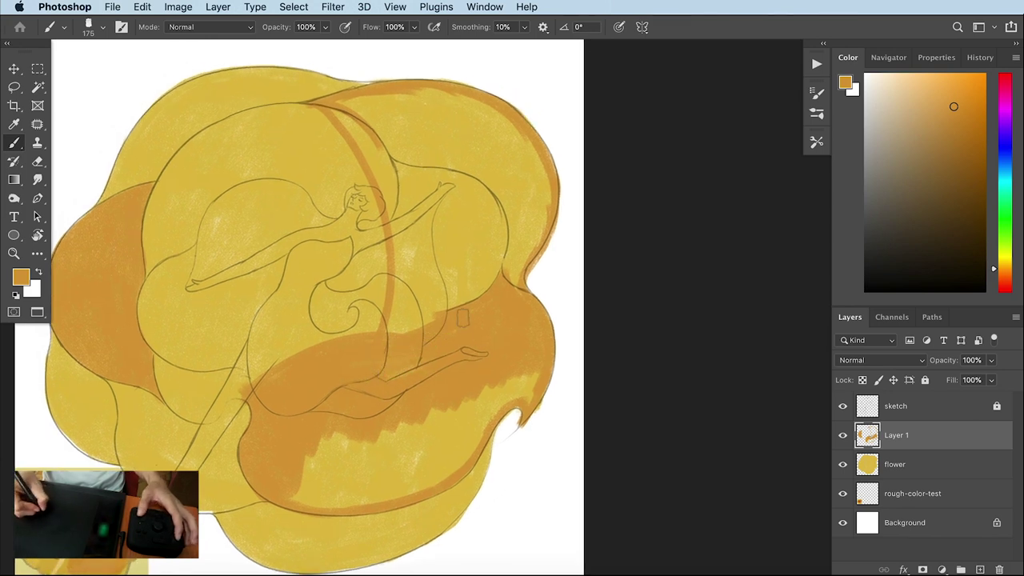
mouse_move(284, 473)
mouse_down()
mouse_move(248, 422)
mouse_move(315, 395)
mouse_up()
With a slightly smaller brush, cover the lower-right petal's yellow band in orange
mouse_move(272, 424)
mouse_down()
mouse_move(312, 376)
mouse_move(331, 380)
mouse_up()
drag(412, 356, 381, 362)
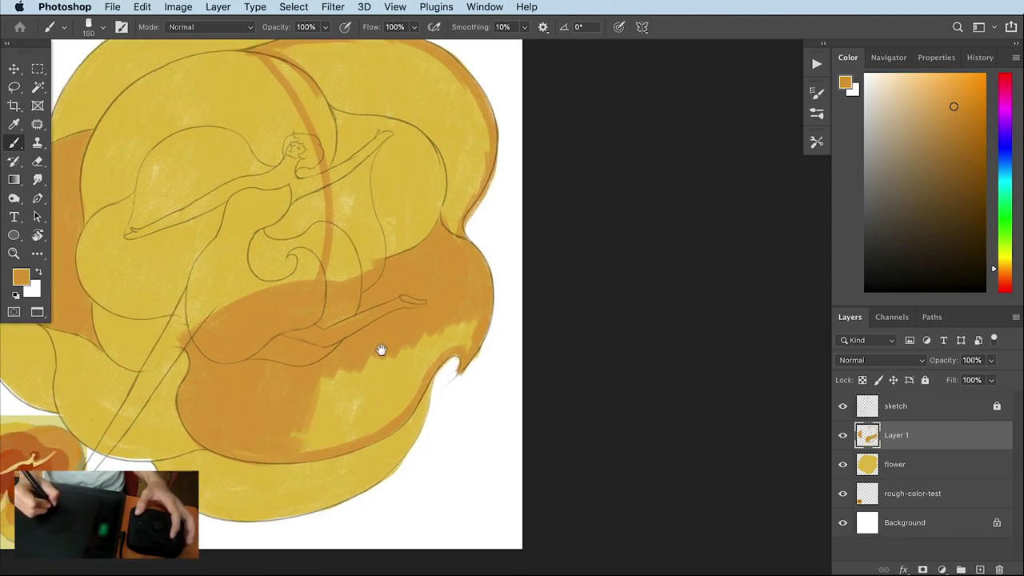
key([)
drag(320, 424, 476, 316)
mouse_move(360, 412)
mouse_down()
mouse_move(388, 370)
mouse_move(421, 385)
mouse_move(448, 340)
mouse_up()
drag(460, 338, 434, 375)
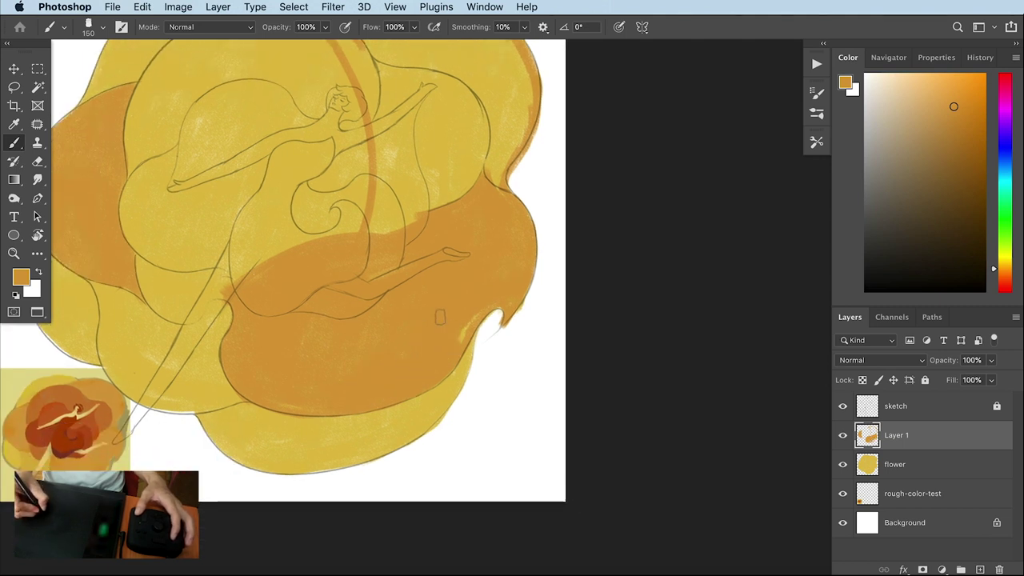
Paint orange shading up along the right petal
scroll(439, 317, up, 1)
scroll(346, 329, up, 4)
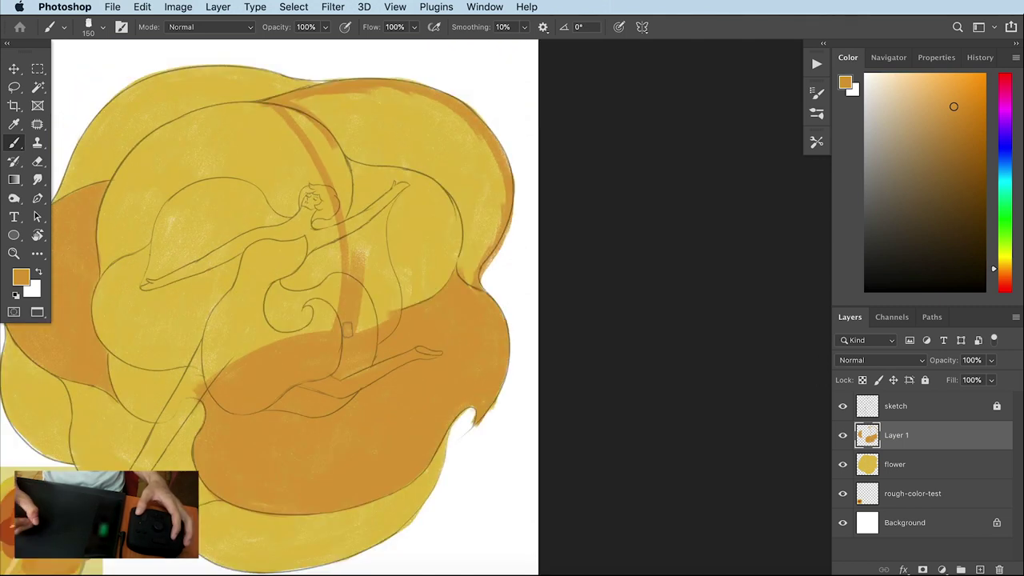
drag(360, 340, 424, 275)
drag(412, 316, 464, 256)
drag(432, 256, 408, 304)
mouse_move(476, 300)
mouse_down()
mouse_move(460, 244)
mouse_move(480, 236)
mouse_up()
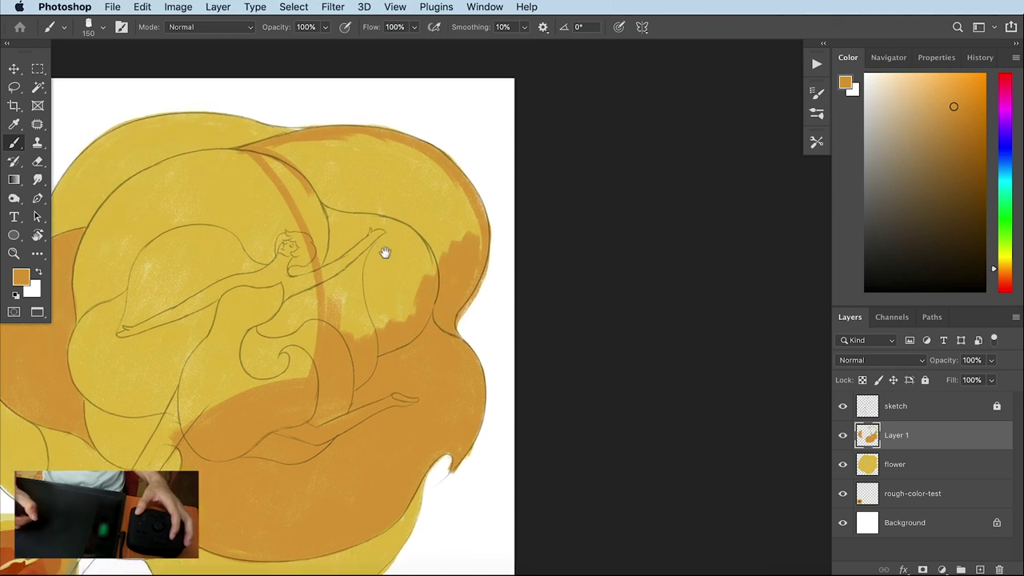
drag(385, 253, 389, 319)
Cover the top of the right petal and the yellow strip near the head, then add Layer 2
mouse_move(336, 403)
mouse_down()
mouse_move(462, 298)
mouse_move(478, 349)
mouse_up()
mouse_move(288, 272)
mouse_down()
mouse_move(392, 260)
mouse_move(454, 288)
mouse_move(480, 328)
mouse_move(432, 280)
mouse_move(463, 360)
mouse_move(365, 260)
mouse_move(408, 376)
mouse_move(344, 400)
mouse_move(372, 350)
mouse_up()
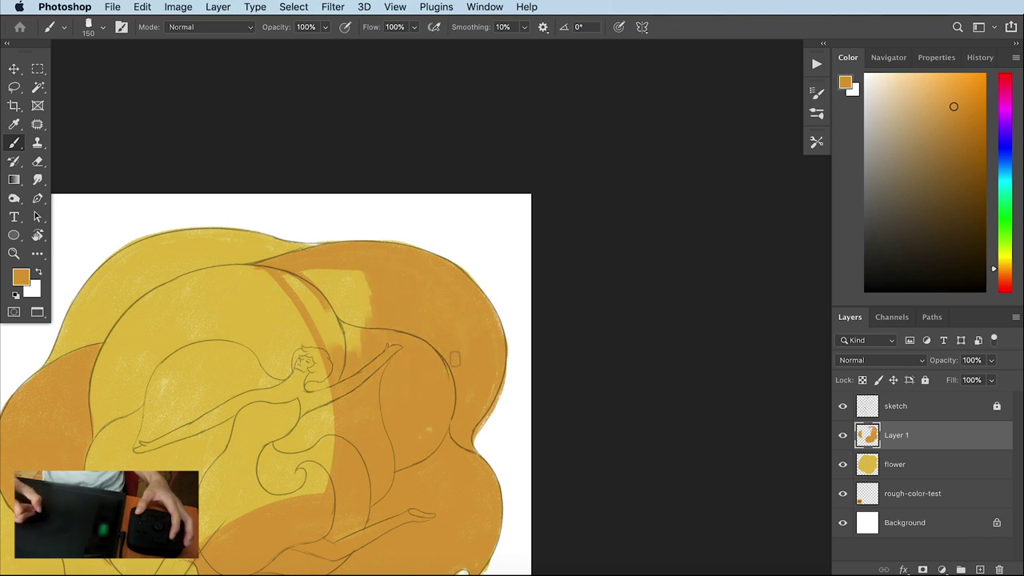
mouse_move(329, 268)
mouse_down()
mouse_move(304, 288)
mouse_move(320, 343)
mouse_move(363, 352)
mouse_up()
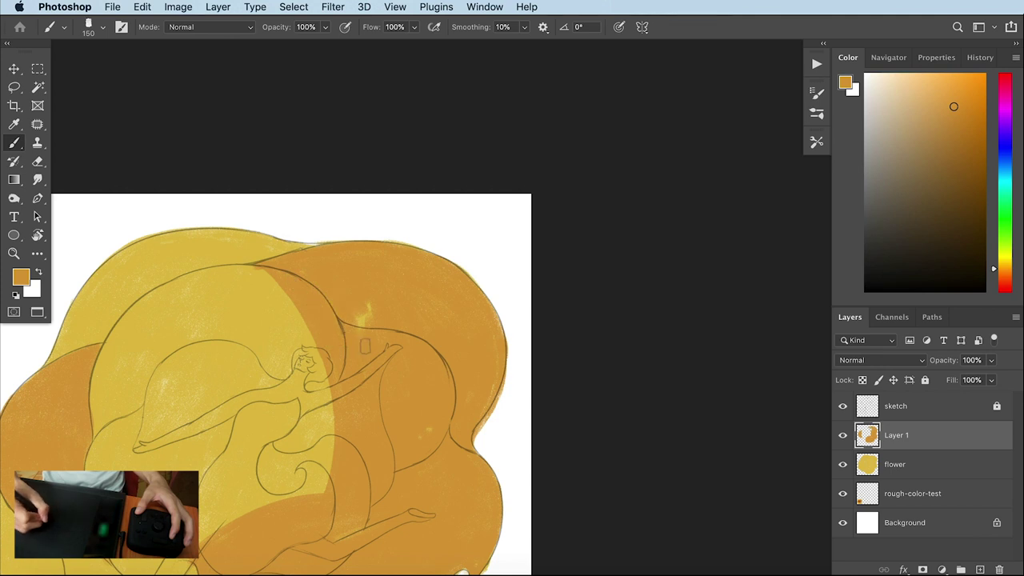
drag(468, 313, 492, 264)
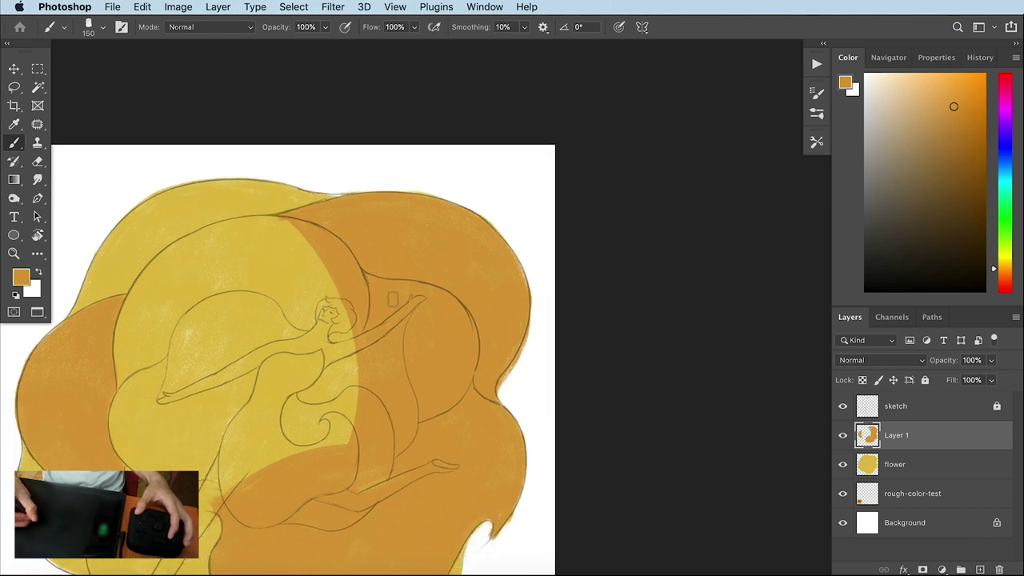
mouse_move(393, 299)
mouse_down()
mouse_move(441, 297)
mouse_move(466, 268)
mouse_up()
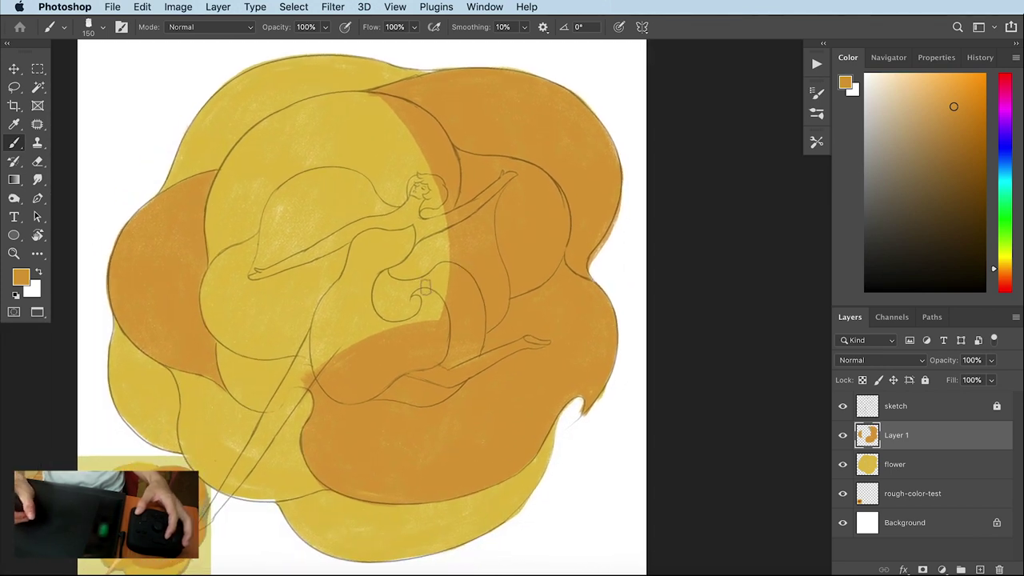
key(ctrl+shift+alt+n)
Paint a small dark orange patch on the lower-left petal with a smaller brush
key(bracketleft)
key(bracketleft)
key(bracketleft)
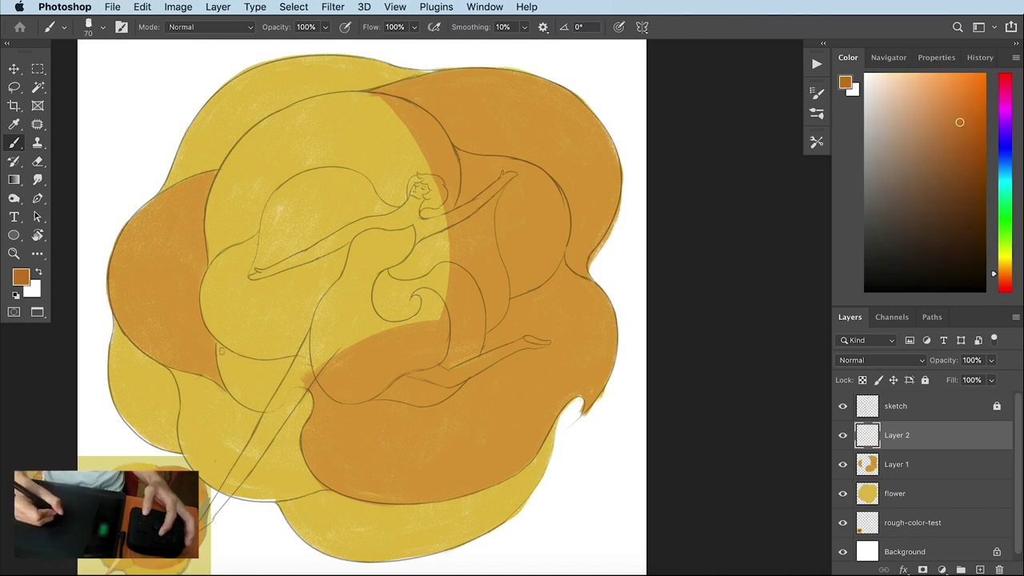
mouse_move(221, 350)
mouse_down()
mouse_move(239, 395)
mouse_move(304, 370)
mouse_up()
mouse_move(221, 352)
mouse_down()
mouse_move(258, 361)
mouse_move(260, 385)
mouse_move(238, 377)
mouse_move(253, 408)
mouse_up()
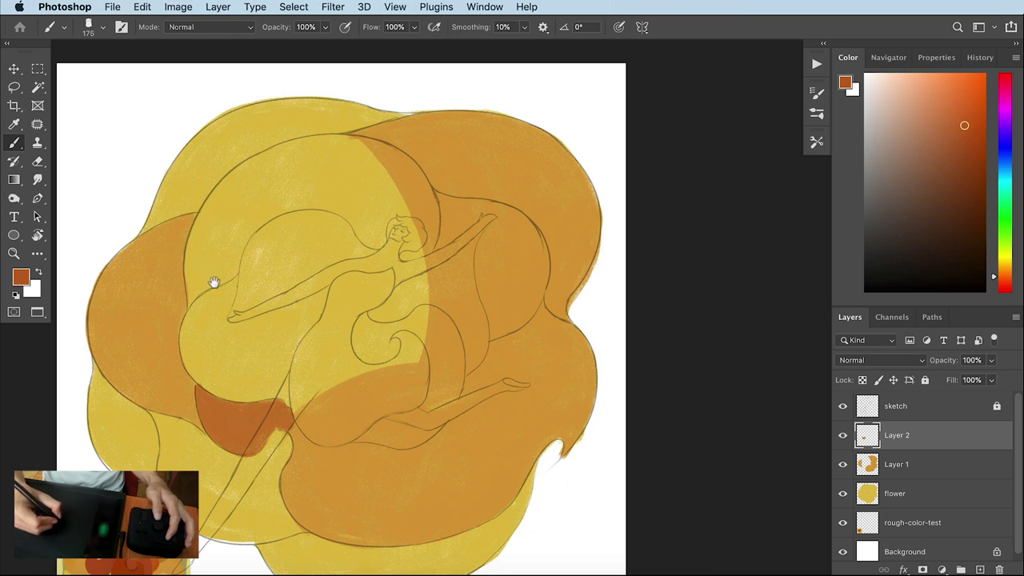
mouse_move(212, 283)
mouse_down()
mouse_move(227, 214)
mouse_move(202, 212)
mouse_move(233, 148)
mouse_move(266, 129)
mouse_up()
Sample a darker orange and paint it across the top inner petal and arc
alt+click(137, 485)
mouse_move(266, 129)
mouse_down()
mouse_move(236, 164)
mouse_move(304, 140)
mouse_move(344, 149)
mouse_move(402, 203)
mouse_move(484, 224)
mouse_move(520, 276)
mouse_move(483, 323)
mouse_move(542, 308)
mouse_up()
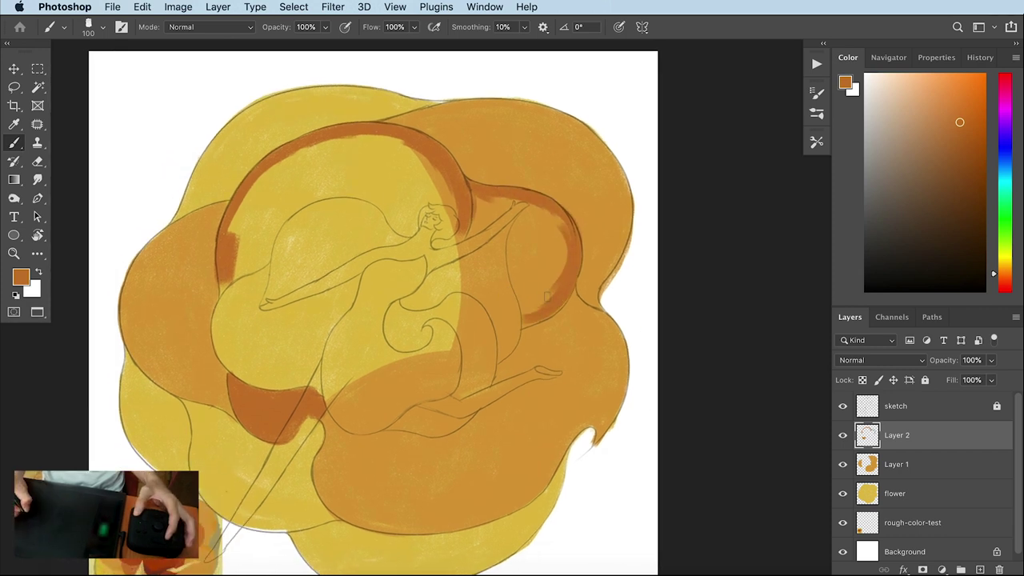
mouse_move(225, 272)
mouse_down()
mouse_move(256, 255)
mouse_move(464, 249)
mouse_move(491, 311)
mouse_move(540, 311)
mouse_move(560, 213)
mouse_move(502, 204)
mouse_move(460, 236)
mouse_move(504, 256)
mouse_move(515, 235)
mouse_move(520, 279)
mouse_move(507, 240)
mouse_up()
mouse_move(460, 303)
mouse_down()
mouse_move(480, 266)
mouse_move(340, 135)
mouse_up()
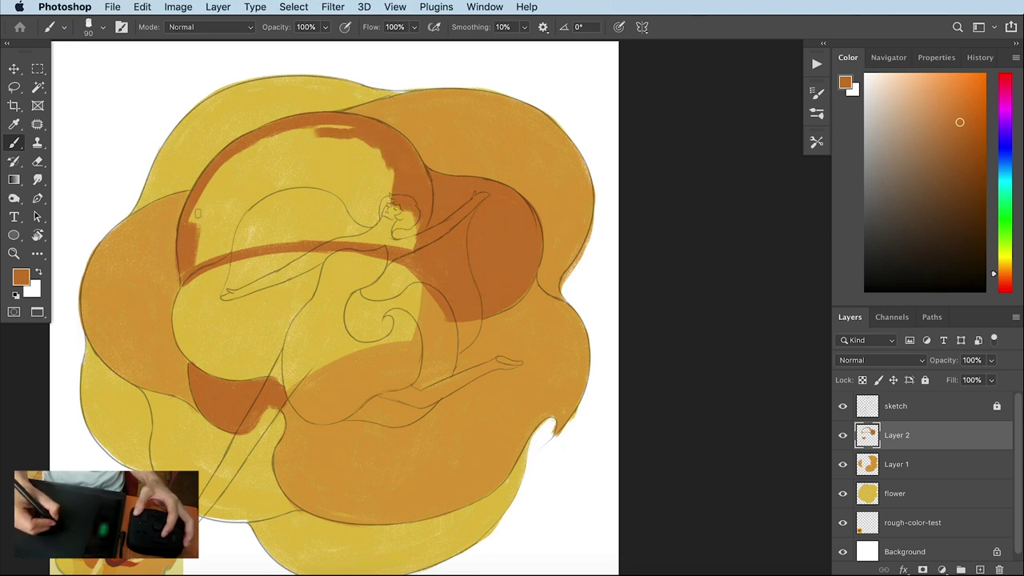
mouse_move(196, 236)
mouse_down()
mouse_move(204, 196)
mouse_move(256, 156)
mouse_move(350, 132)
mouse_move(411, 236)
mouse_move(247, 200)
mouse_move(225, 206)
mouse_move(232, 244)
mouse_up()
Enlarge the brush to 200 and cover the upper arc's yellow band in dark orange
key(bracketright)
key(bracketright)
key(bracketright)
drag(252, 191, 304, 153)
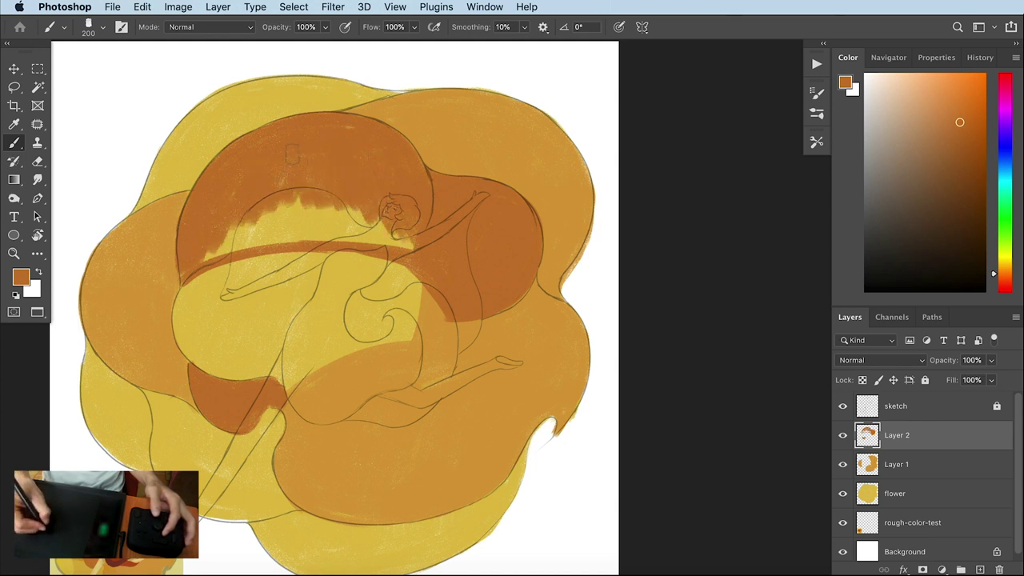
drag(204, 256, 300, 206)
drag(240, 244, 328, 196)
mouse_move(316, 232)
mouse_down()
mouse_move(404, 208)
mouse_move(316, 243)
mouse_up()
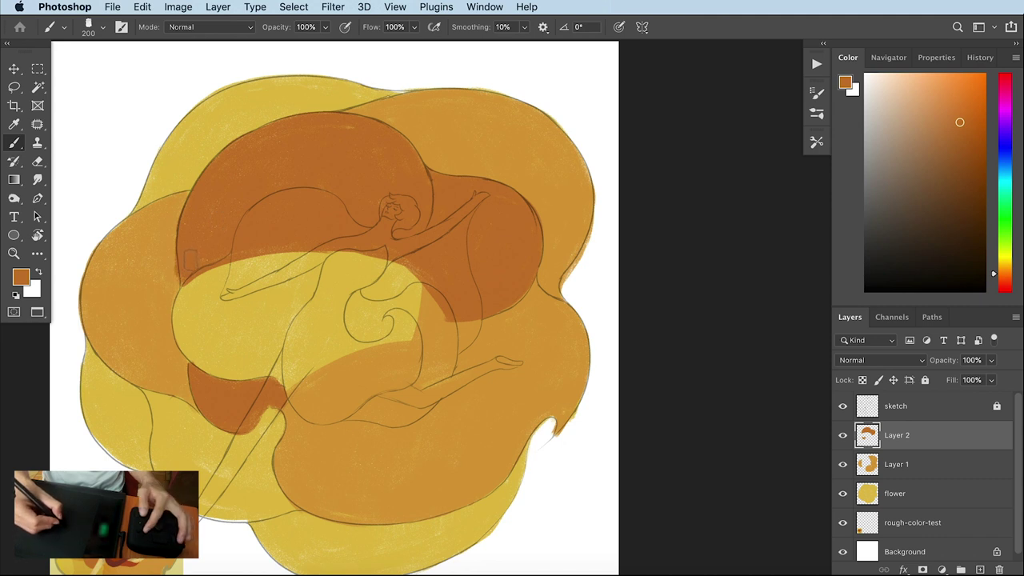
Add Layer 3 and begin shading the petal under the ballerina's left arm
key(e)
key(b)
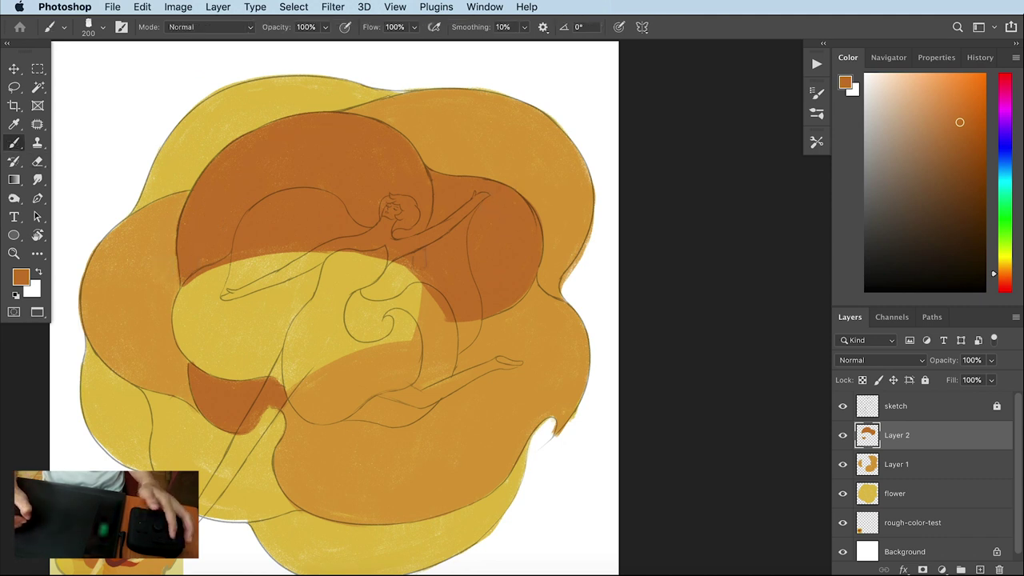
drag(381, 160, 405, 132)
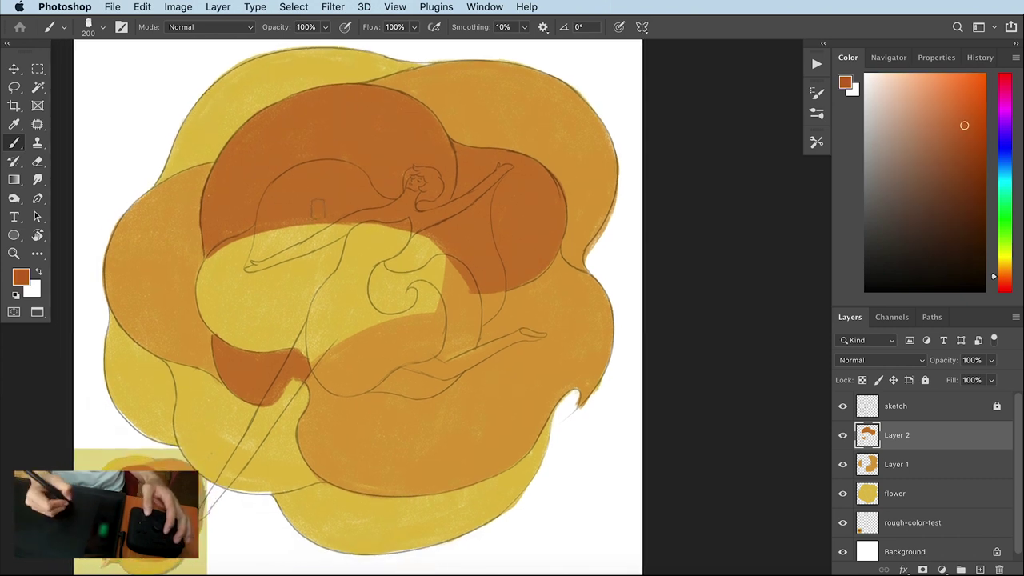
key(ctrl+shift+alt+n)
mouse_move(281, 189)
mouse_down()
mouse_move(262, 251)
mouse_move(292, 182)
mouse_move(324, 210)
mouse_move(376, 220)
mouse_move(312, 240)
mouse_up()
At brush size 80, shade the petals beside the waist and below the raised arm, then add Layer 4
key(bracketleft)
key(bracketleft)
key(bracketleft)
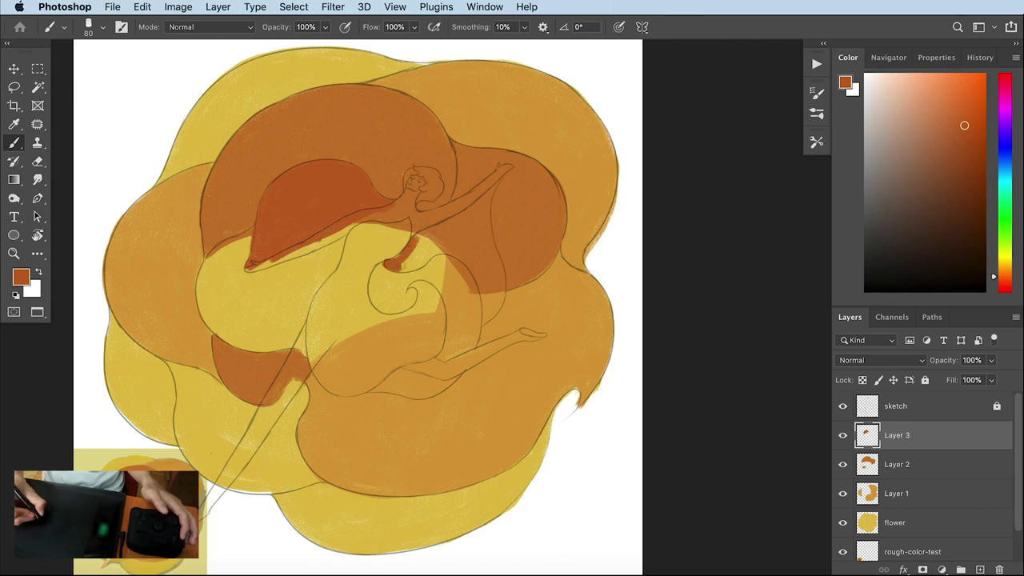
drag(395, 264, 448, 228)
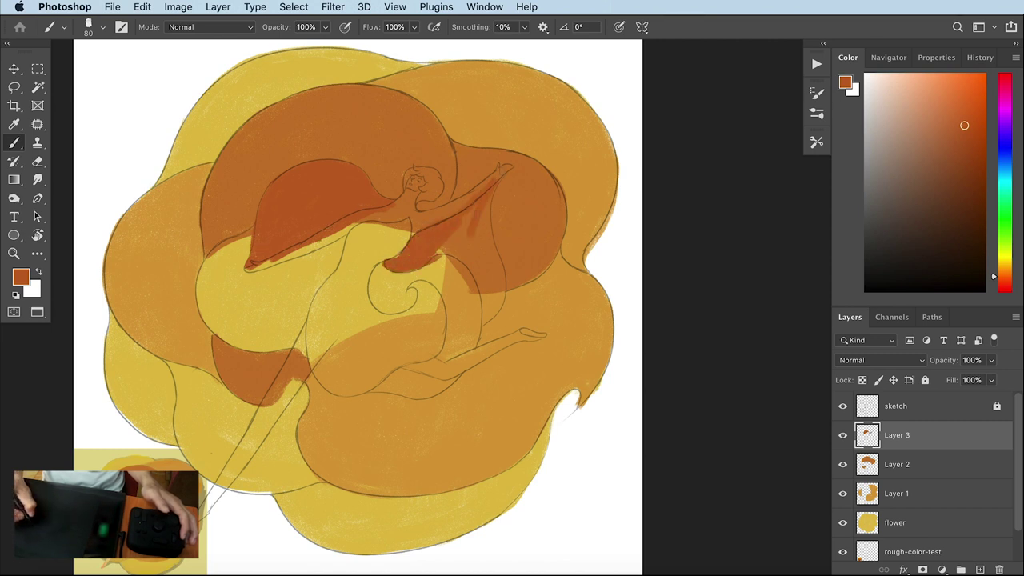
drag(495, 310, 462, 237)
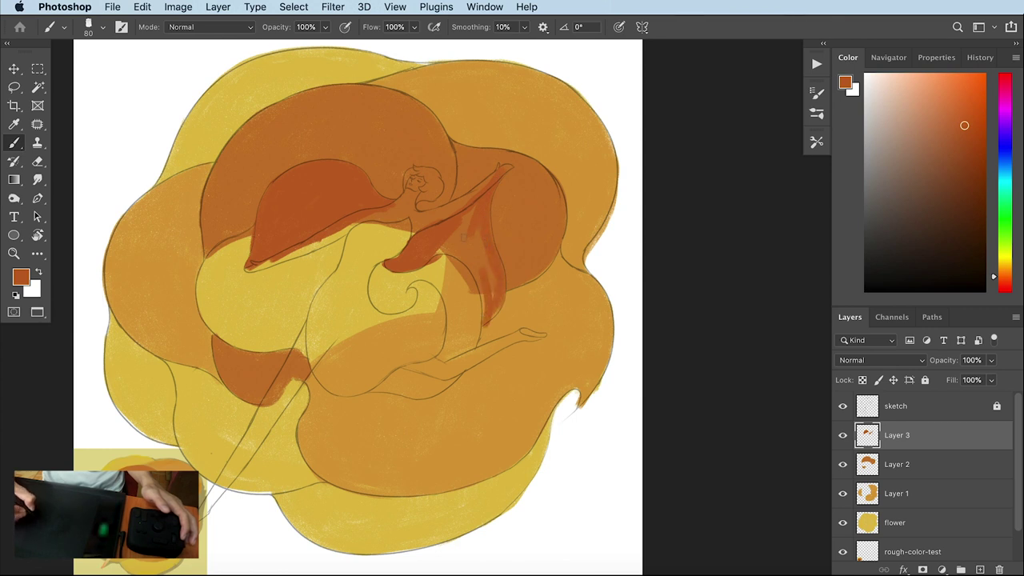
mouse_move(480, 310)
mouse_down()
mouse_move(454, 260)
mouse_move(469, 214)
mouse_up()
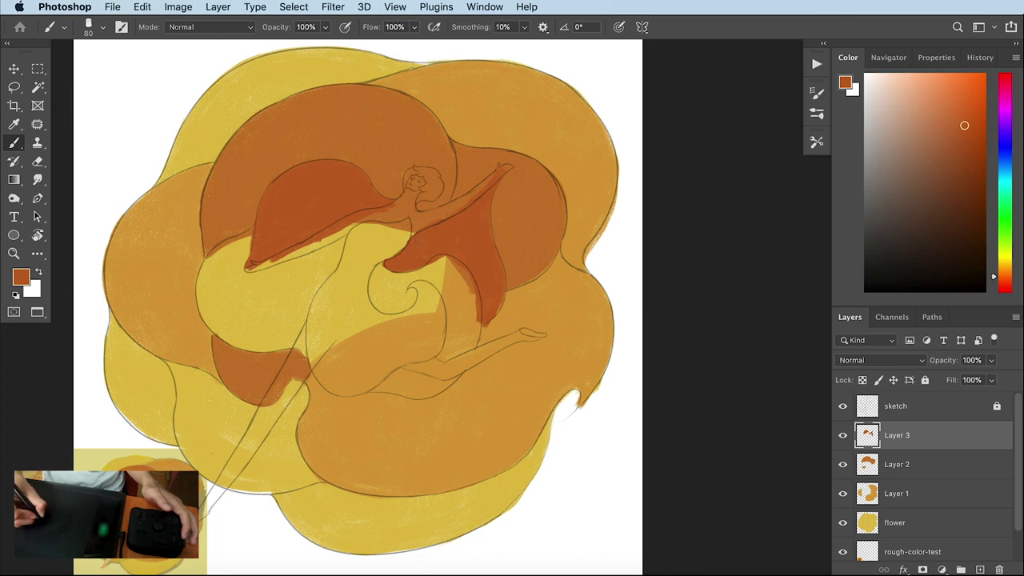
key(ctrl+shift+alt+n)
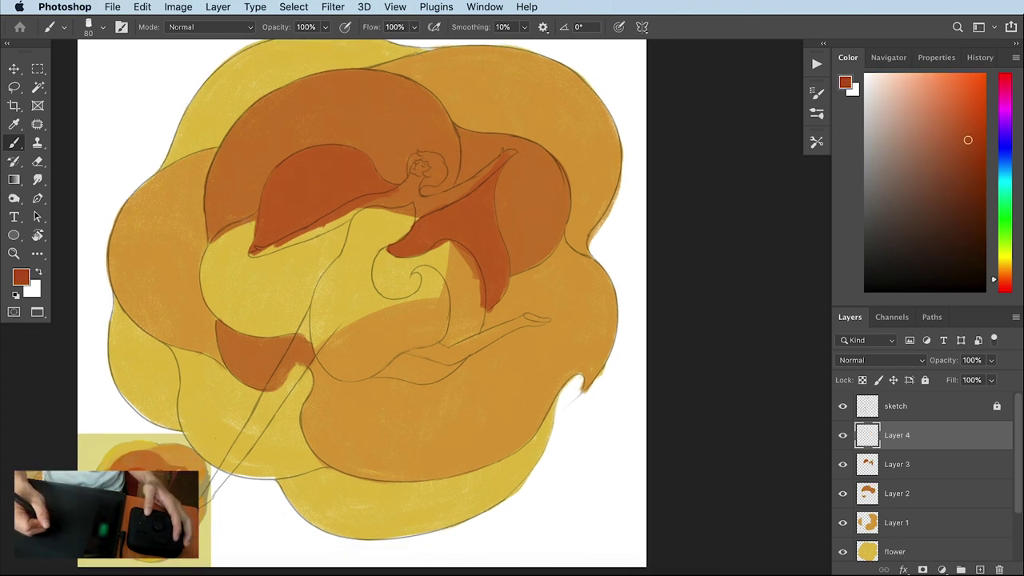
At brush size 45, paint a filled red-brown loop on the left inner petal
key(bracketleft)
key(bracketleft)
key(bracketleft)
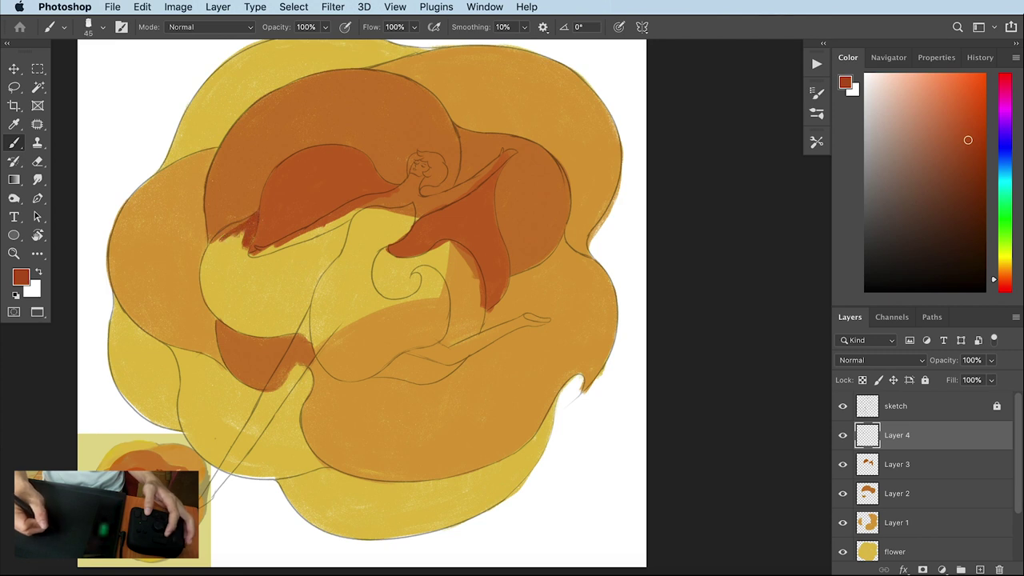
drag(348, 222, 293, 327)
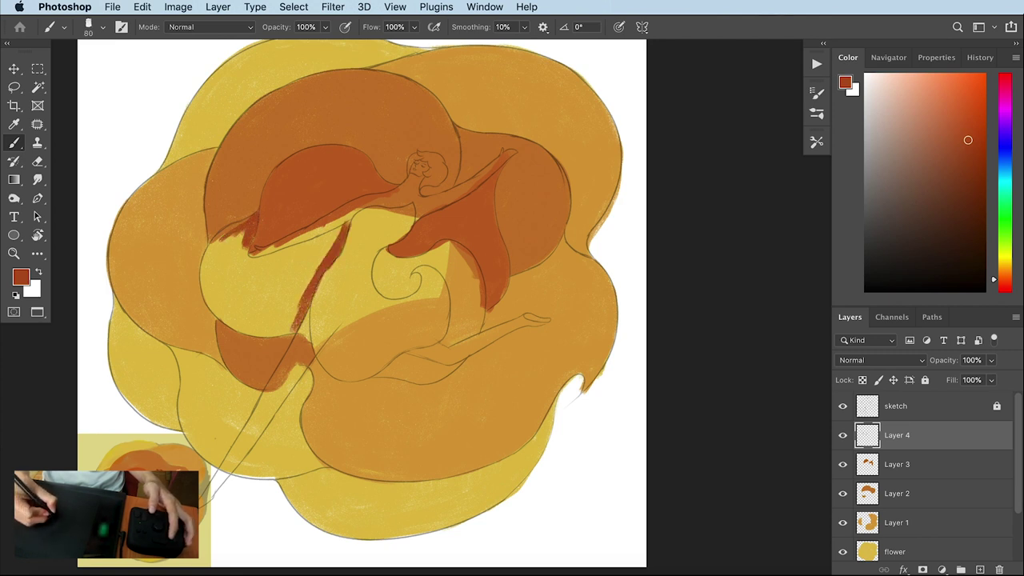
mouse_move(243, 225)
mouse_down()
mouse_move(218, 241)
mouse_move(203, 276)
mouse_move(209, 308)
mouse_move(227, 322)
mouse_up()
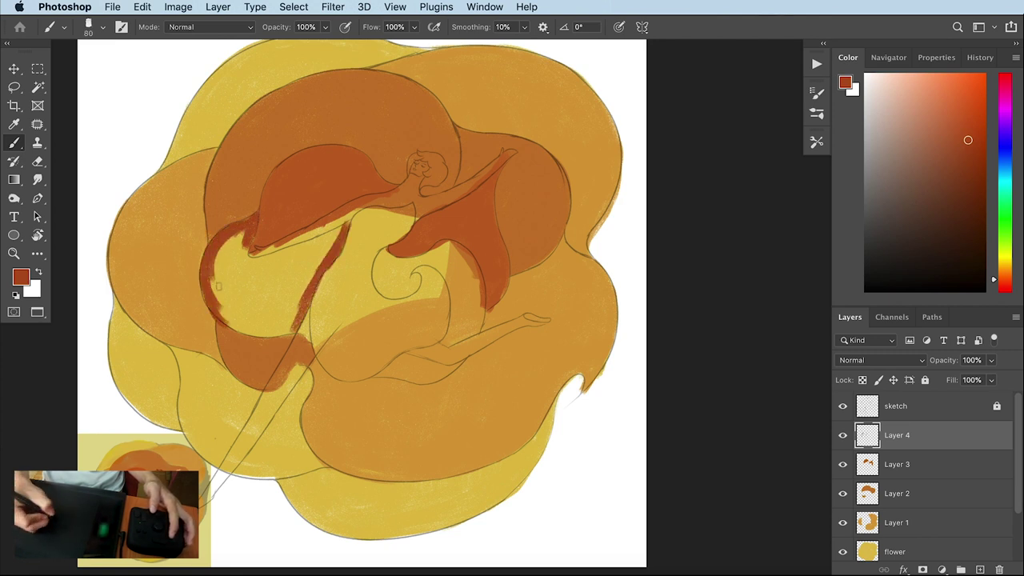
mouse_move(218, 286)
mouse_down()
mouse_move(207, 308)
mouse_move(240, 327)
mouse_move(288, 329)
mouse_up()
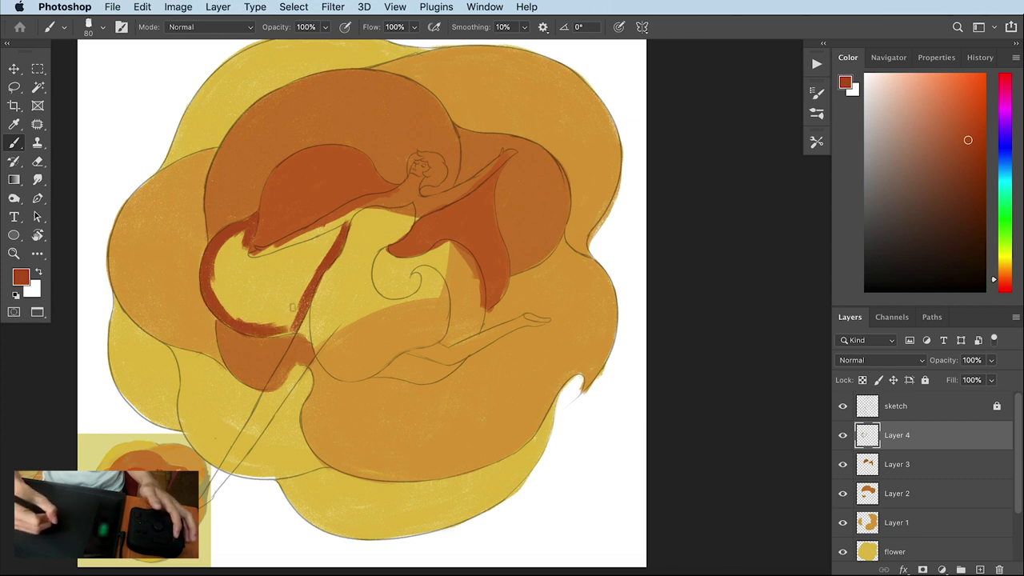
mouse_move(311, 260)
mouse_down()
mouse_move(280, 320)
mouse_move(240, 312)
mouse_up()
mouse_move(247, 236)
mouse_down()
mouse_move(216, 263)
mouse_move(244, 320)
mouse_move(288, 323)
mouse_up()
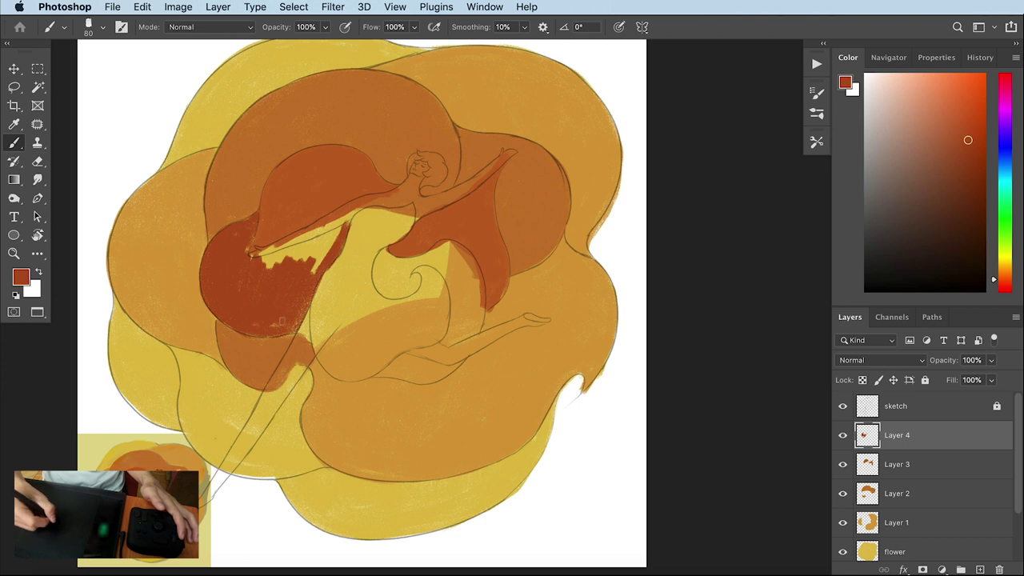
mouse_move(252, 254)
mouse_down()
mouse_move(326, 252)
mouse_move(308, 241)
mouse_move(253, 250)
mouse_up()
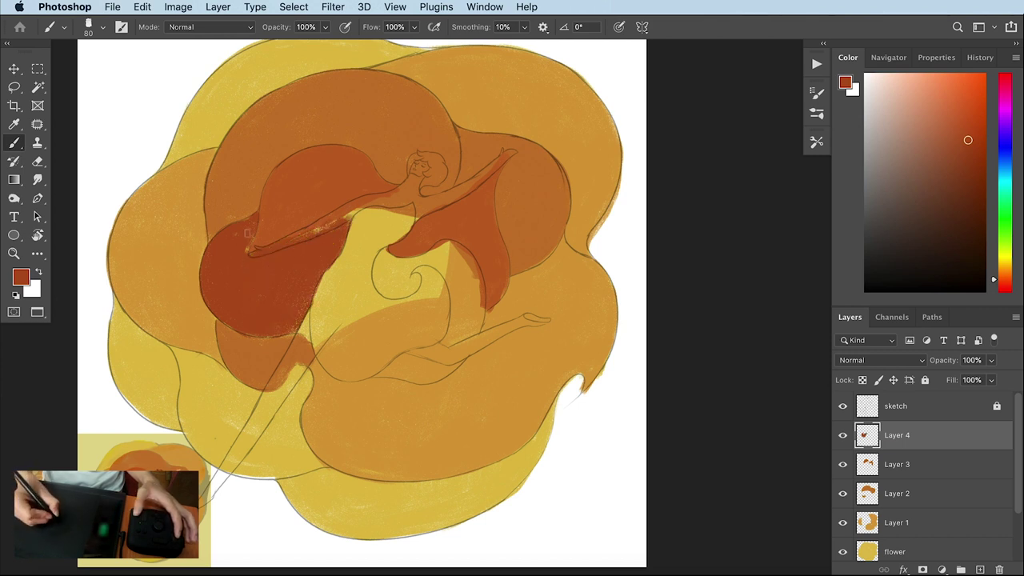
Paint a red-brown curl and hatching inside the spiral loop
scroll(456, 268, down, 1)
scroll(456, 268, right, 1)
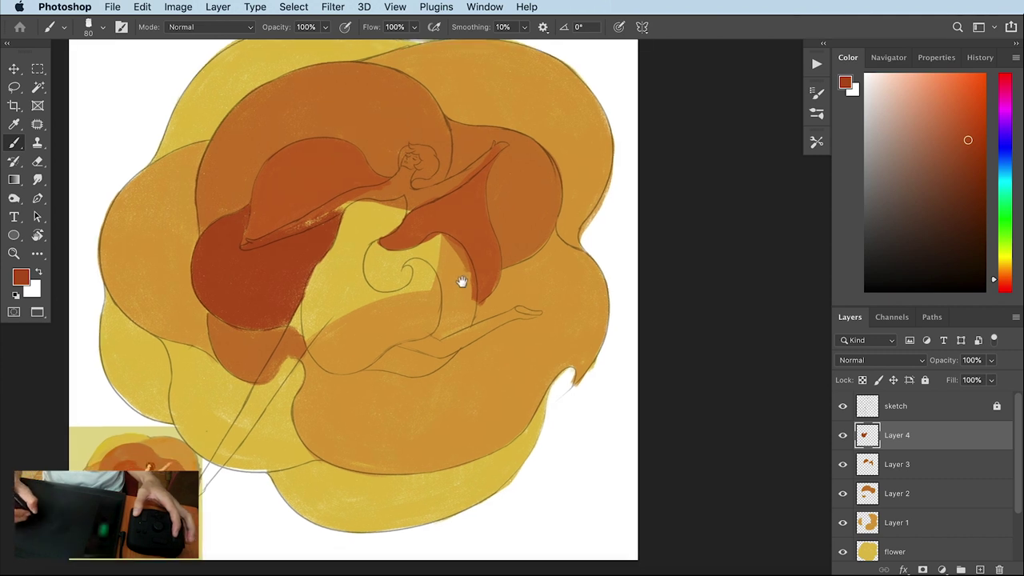
mouse_move(382, 238)
mouse_down()
mouse_move(364, 268)
mouse_move(399, 293)
mouse_move(320, 350)
mouse_move(361, 364)
mouse_move(458, 346)
mouse_move(472, 276)
mouse_move(439, 237)
mouse_move(458, 292)
mouse_up()
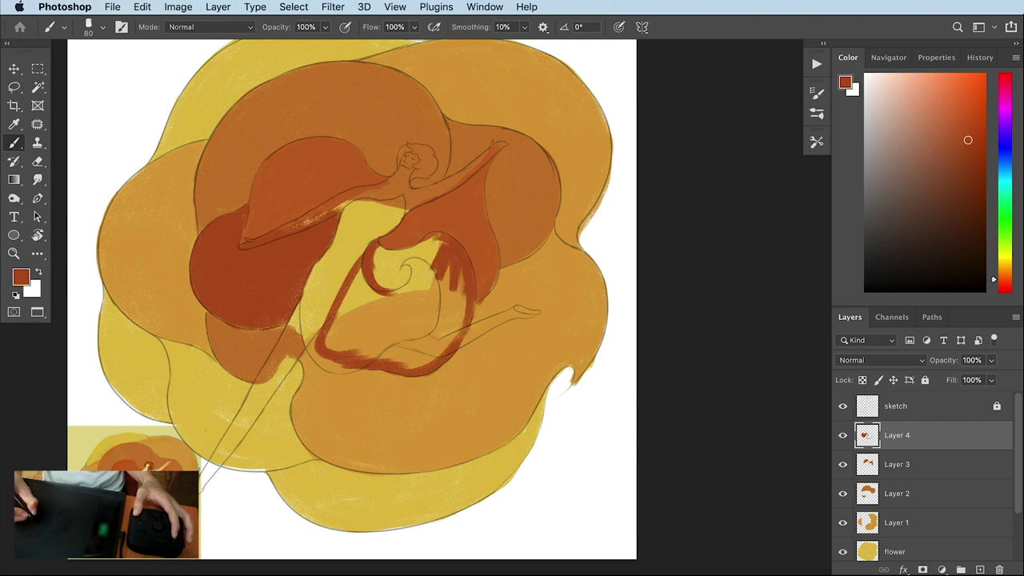
drag(438, 241, 409, 280)
drag(417, 257, 376, 296)
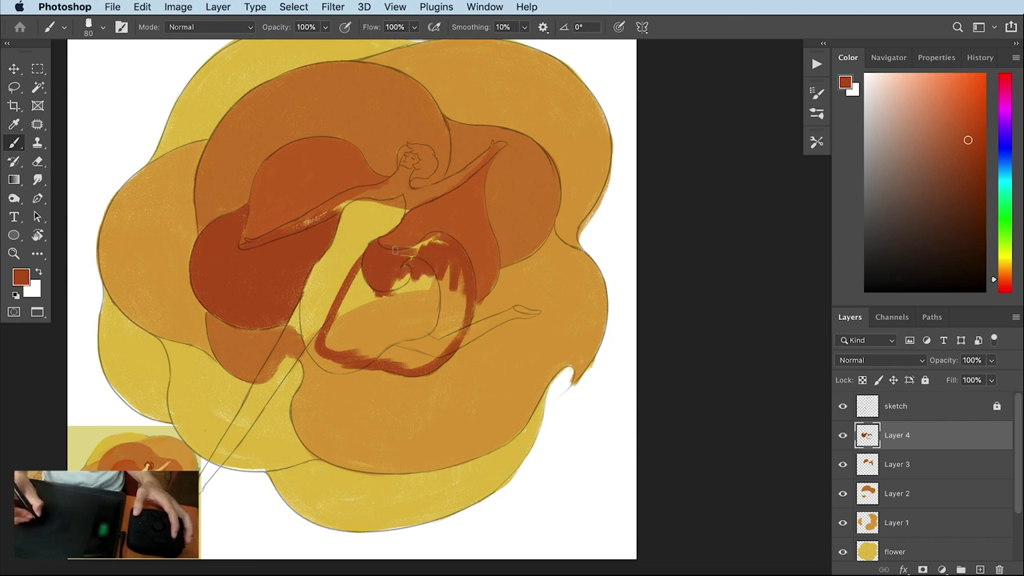
drag(394, 250, 413, 255)
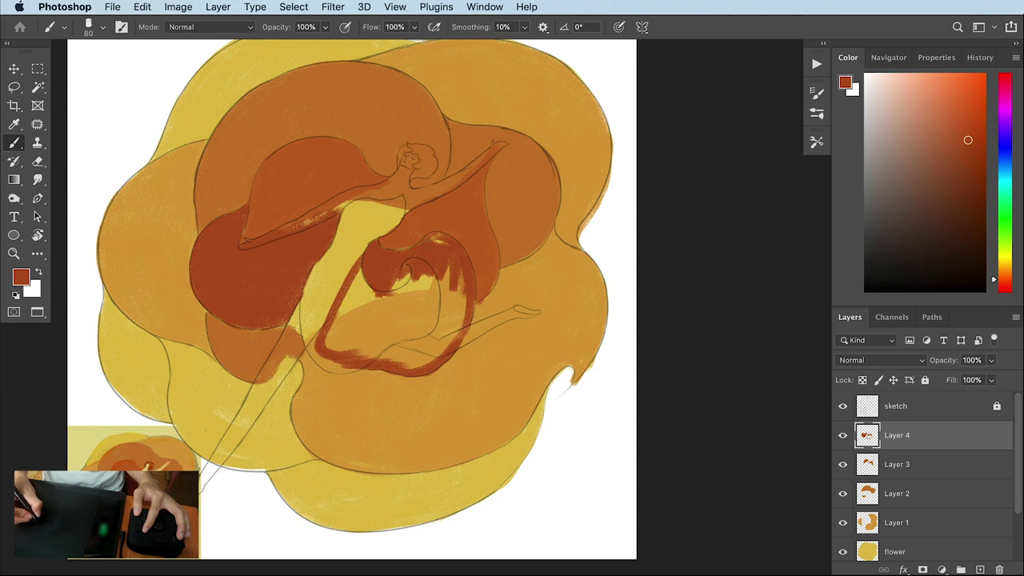
Fill the loop's lower area and lower-left corner solid red-brown, then add Layer 5
drag(460, 272, 448, 320)
drag(428, 272, 360, 316)
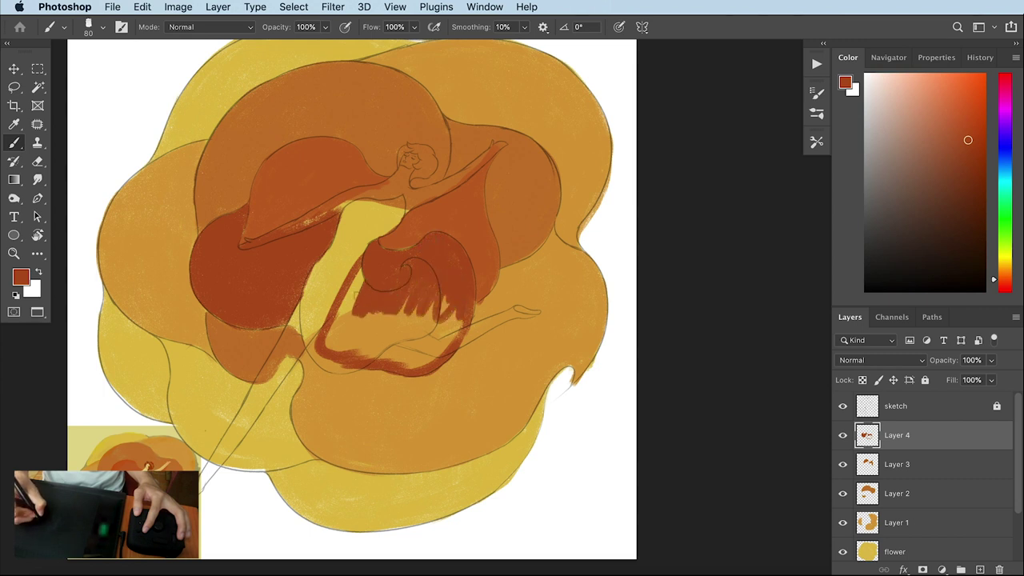
mouse_move(360, 270)
mouse_down()
mouse_move(328, 346)
mouse_move(444, 300)
mouse_up()
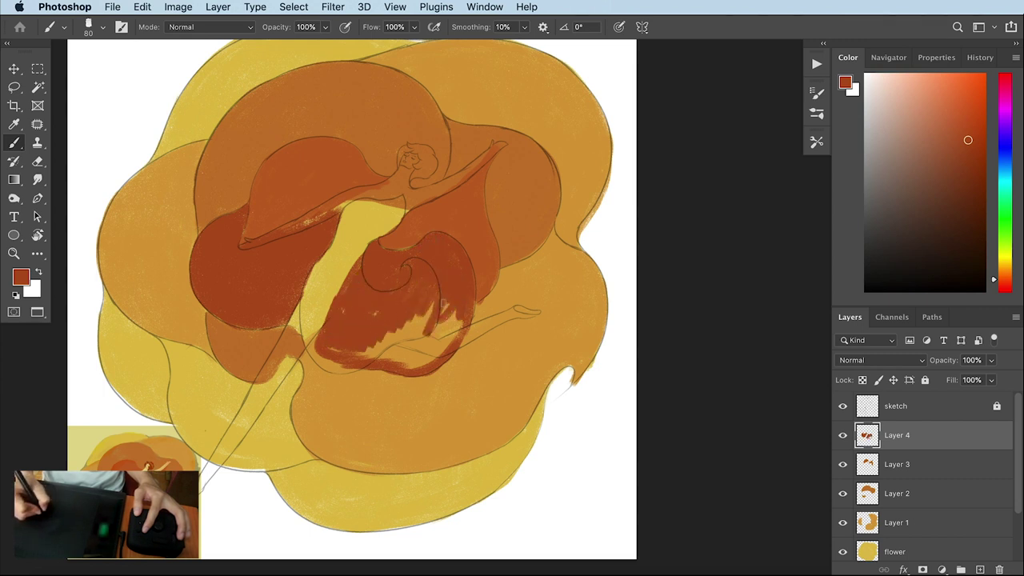
mouse_move(431, 343)
mouse_down()
mouse_move(463, 316)
mouse_move(390, 332)
mouse_up()
drag(329, 351, 441, 352)
drag(319, 348, 343, 368)
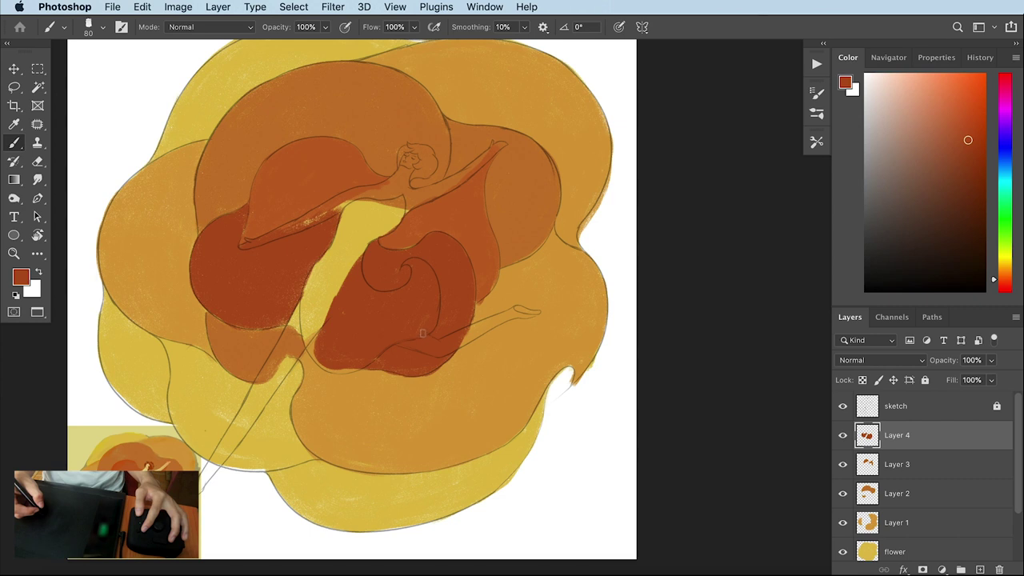
key(ctrl+shift+alt+n)
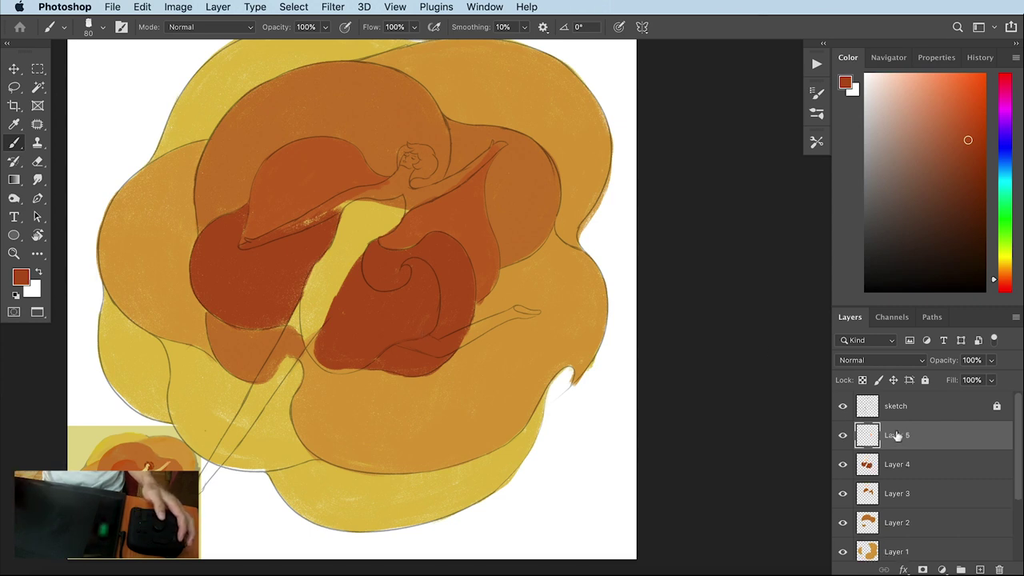
Rename the new layer to 'dress'
double_click(897, 435)
text(dress)
key(Return)
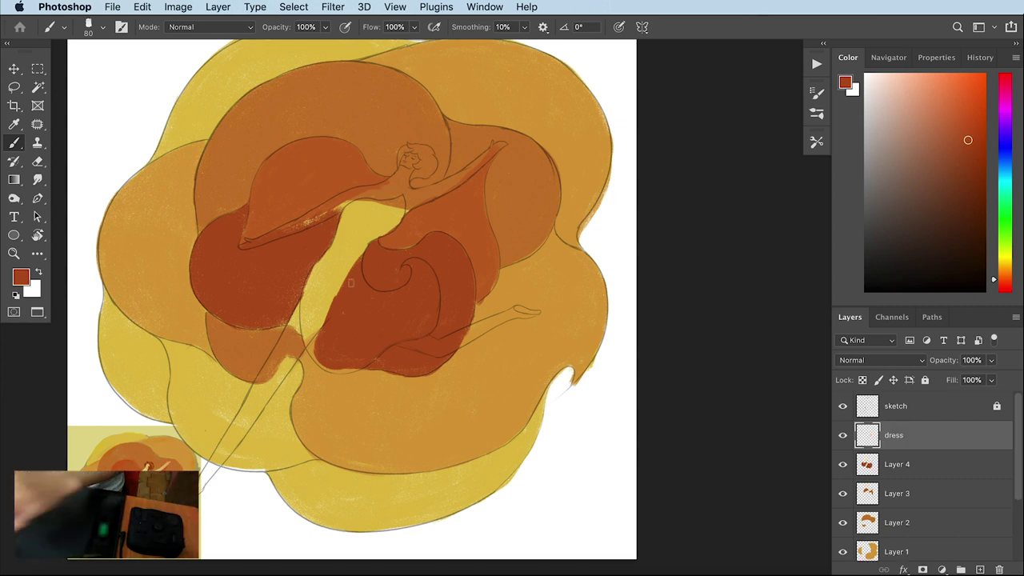
Paint the dress's left edge and spiral curves dark red with Layer 4 hidden
drag(368, 242, 359, 252)
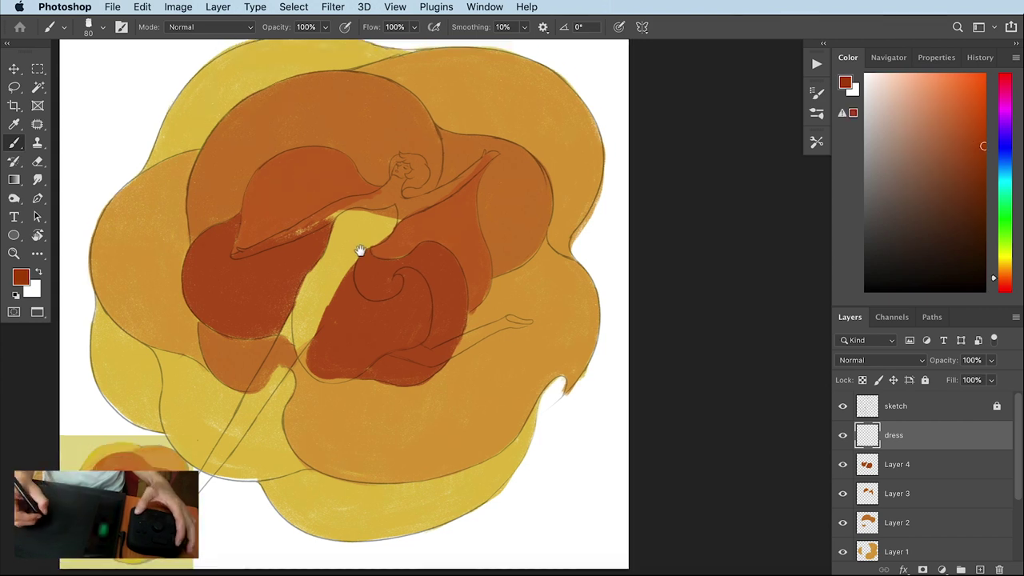
drag(334, 216, 323, 267)
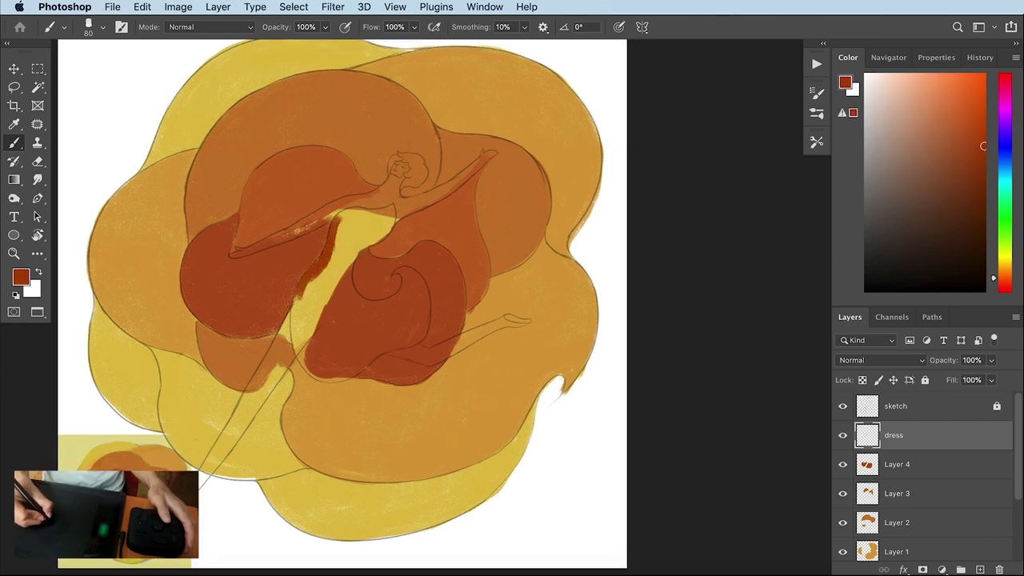
mouse_move(309, 300)
mouse_down()
mouse_move(296, 313)
mouse_move(301, 370)
mouse_move(328, 376)
mouse_move(400, 342)
mouse_up()
click(842, 464)
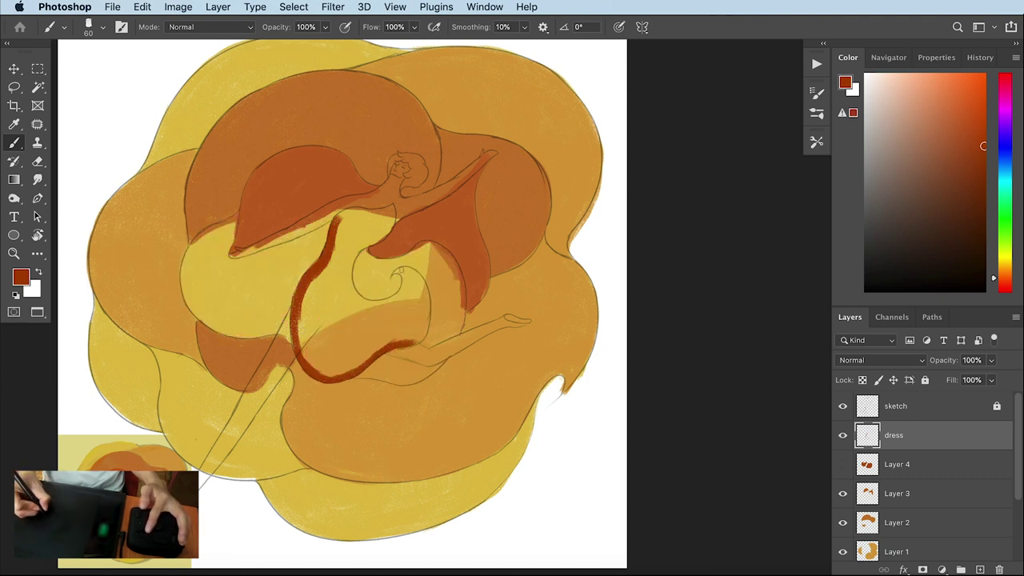
drag(395, 274, 410, 311)
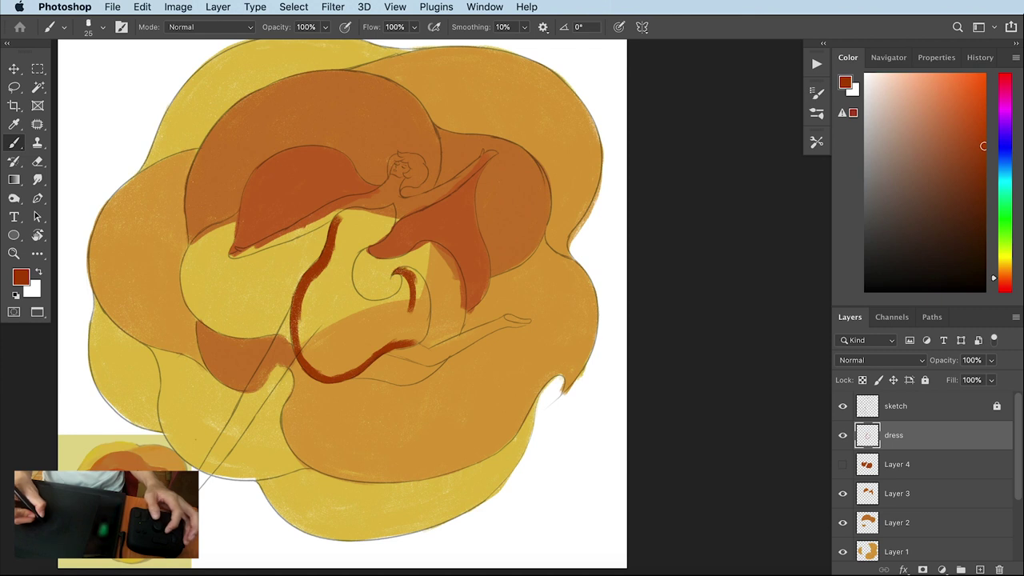
mouse_move(413, 272)
mouse_down()
mouse_move(422, 299)
mouse_move(416, 342)
mouse_up()
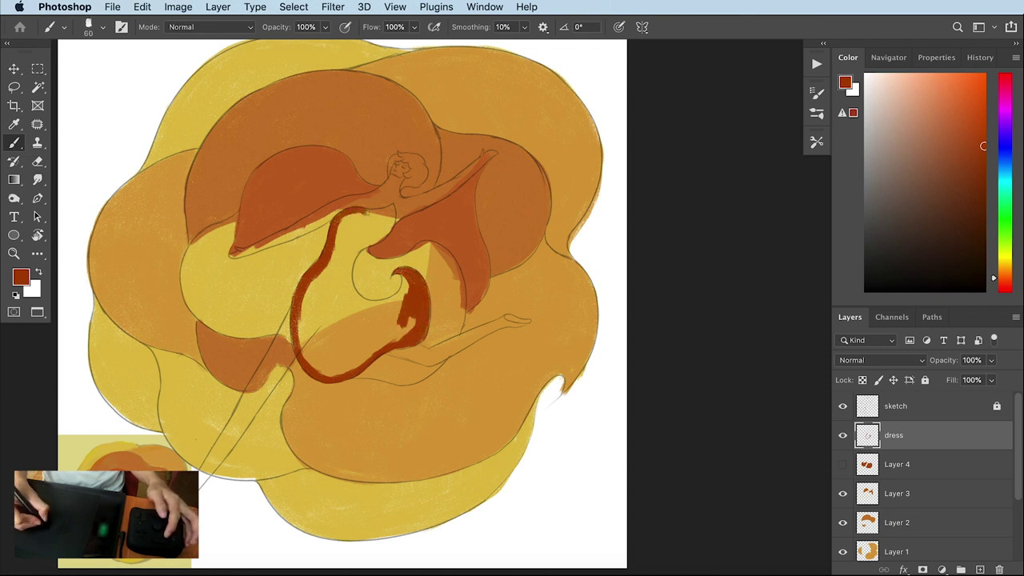
key(bracketleft)
mouse_move(391, 205)
mouse_down()
mouse_move(395, 224)
mouse_move(348, 216)
mouse_move(350, 246)
mouse_up()
Fill the dress body and bottom streaks with a larger brush, then show Layer 4 again
key(bracketright)
key(bracketright)
key(bracketright)
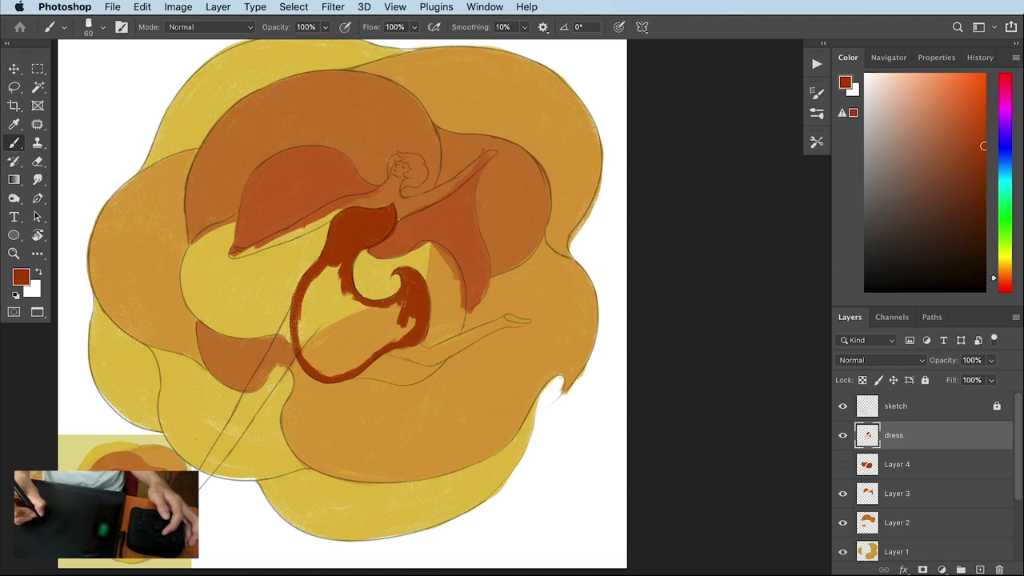
key(bracketright)
key(bracketright)
key(bracketright)
mouse_move(402, 304)
mouse_down()
mouse_move(383, 328)
mouse_move(344, 296)
mouse_move(304, 300)
mouse_move(344, 336)
mouse_move(312, 368)
mouse_move(381, 327)
mouse_move(414, 283)
mouse_up()
drag(317, 328, 354, 367)
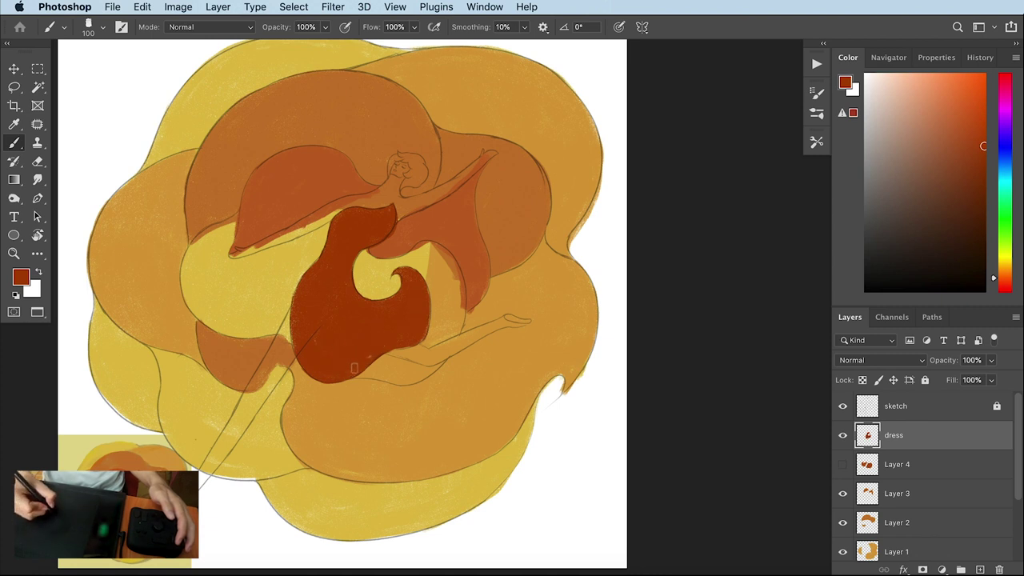
click(844, 466)
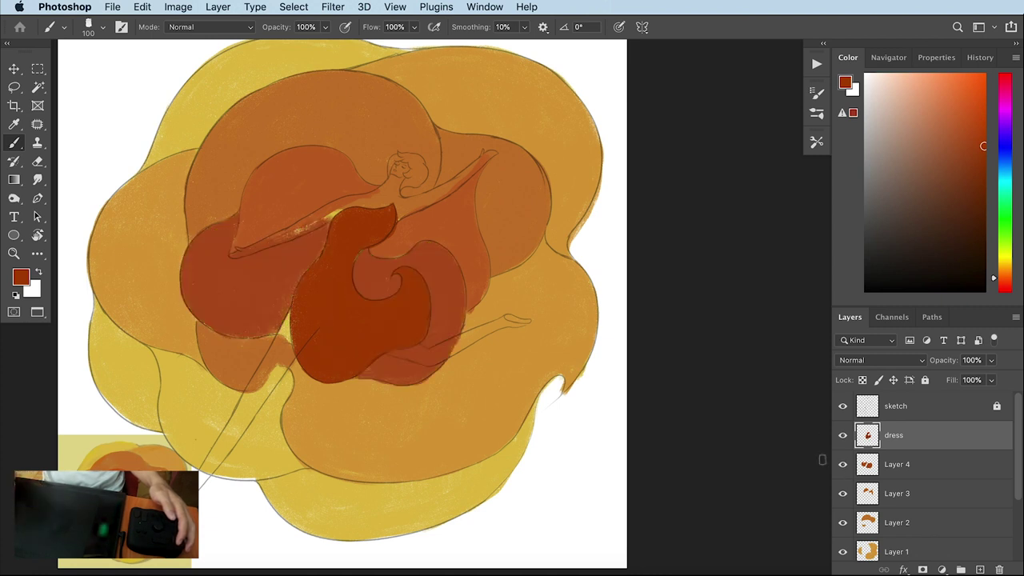
Add a new layer above Layer 4 and pick a pale yellow skin colour with a small brush
click(901, 465)
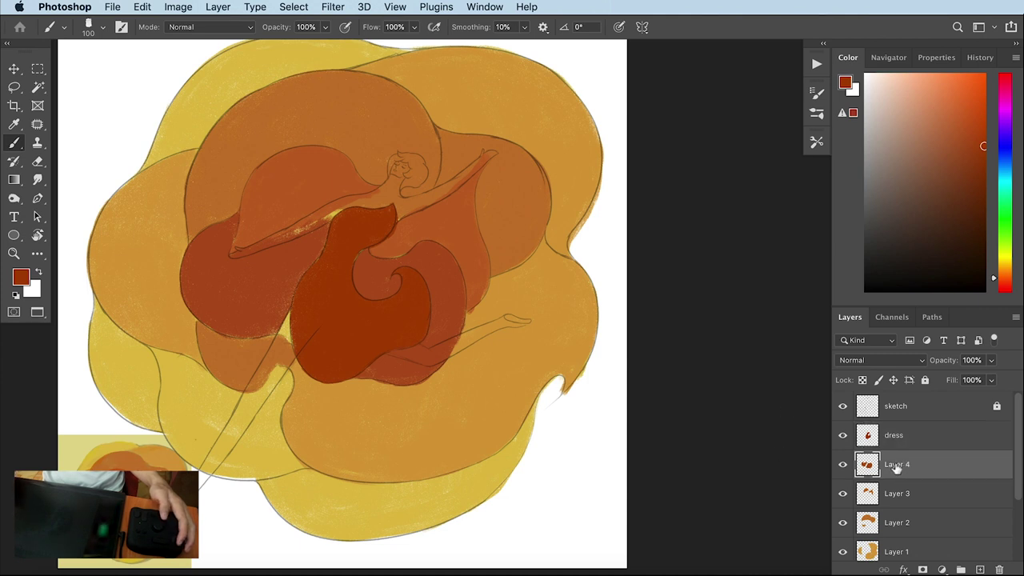
key(ctrl+shift+alt+n)
alt+click(344, 225)
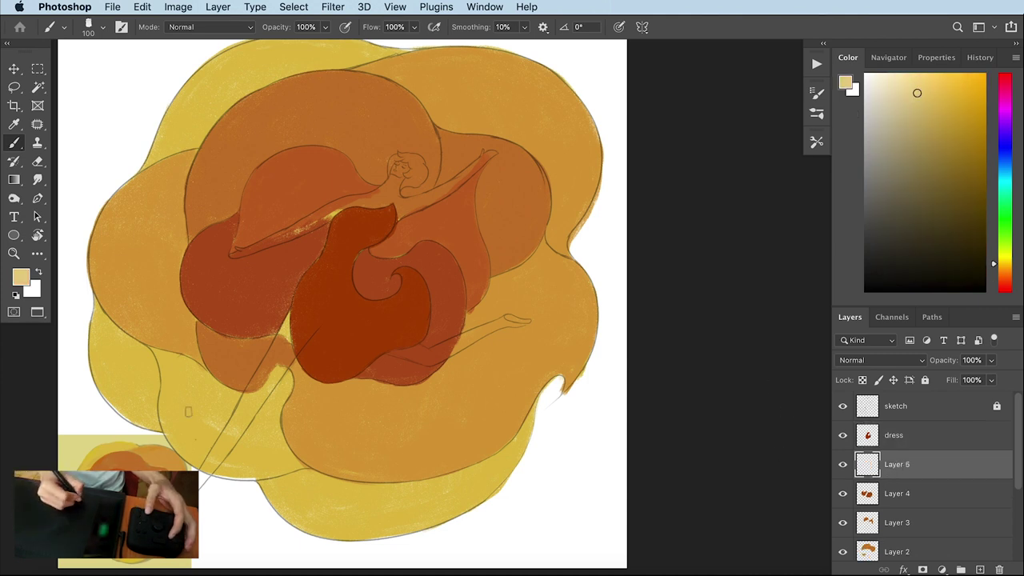
drag(344, 226, 354, 245)
key(bracketleft)
key(bracketleft)
key(bracketleft)
scroll(269, 238, up, 3)
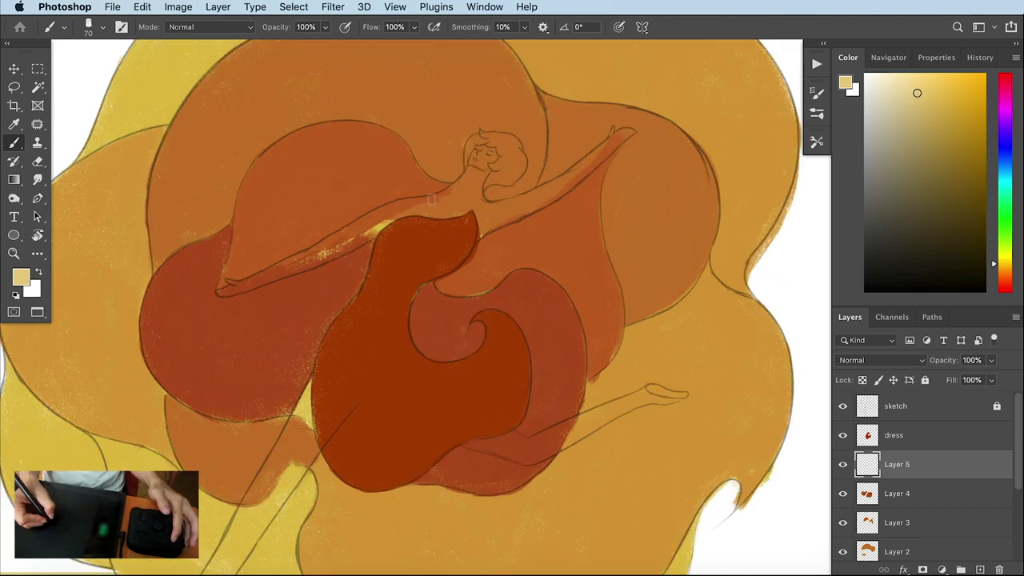
key(bracketleft)
key(bracketleft)
key(bracketleft)
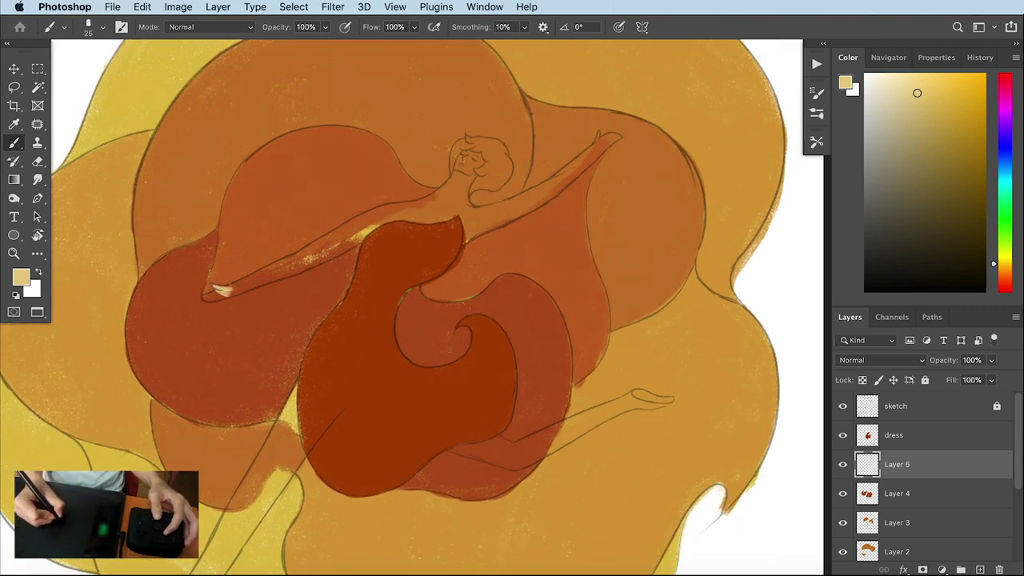
Paint pale skin along both of the dancer's arms
drag(222, 288, 298, 256)
drag(298, 257, 478, 169)
scroll(352, 230, up, 2)
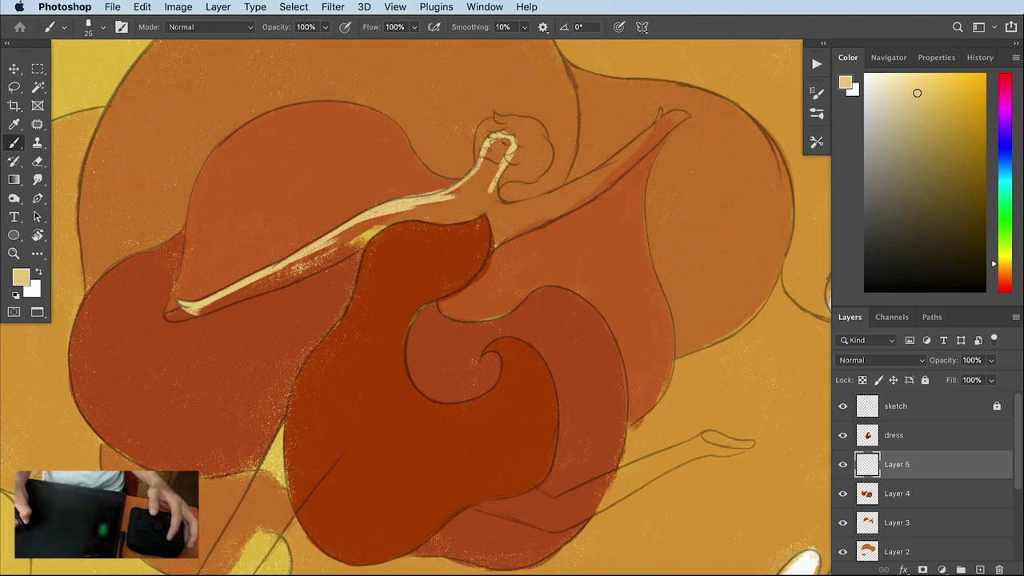
drag(476, 221, 632, 138)
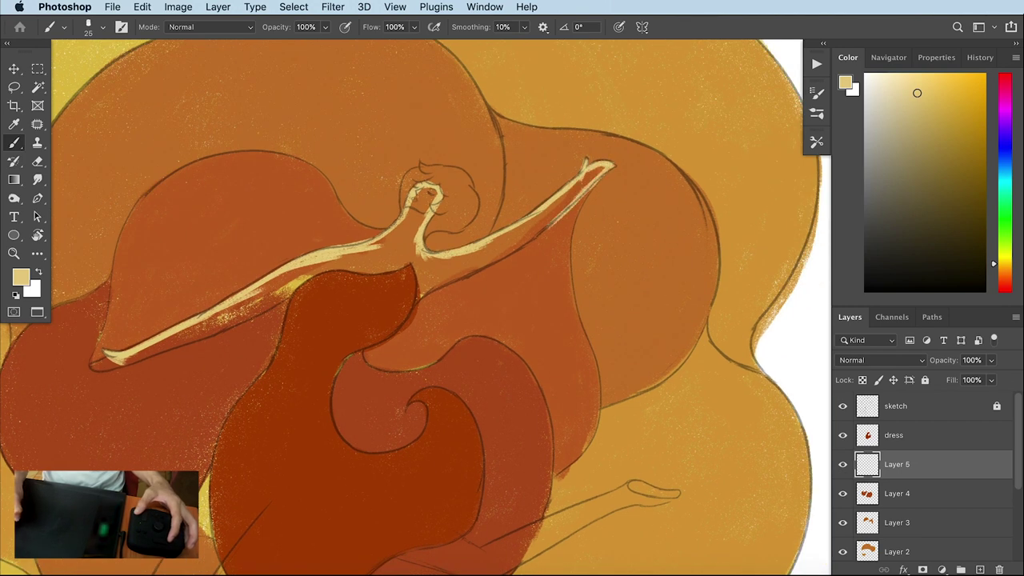
key(bracketleft)
drag(604, 168, 528, 240)
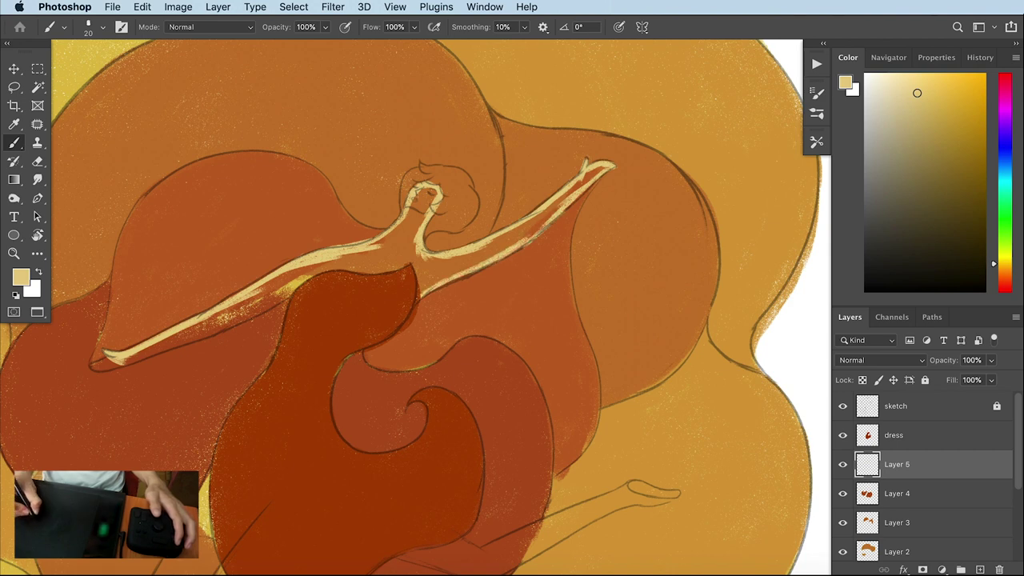
drag(113, 359, 96, 366)
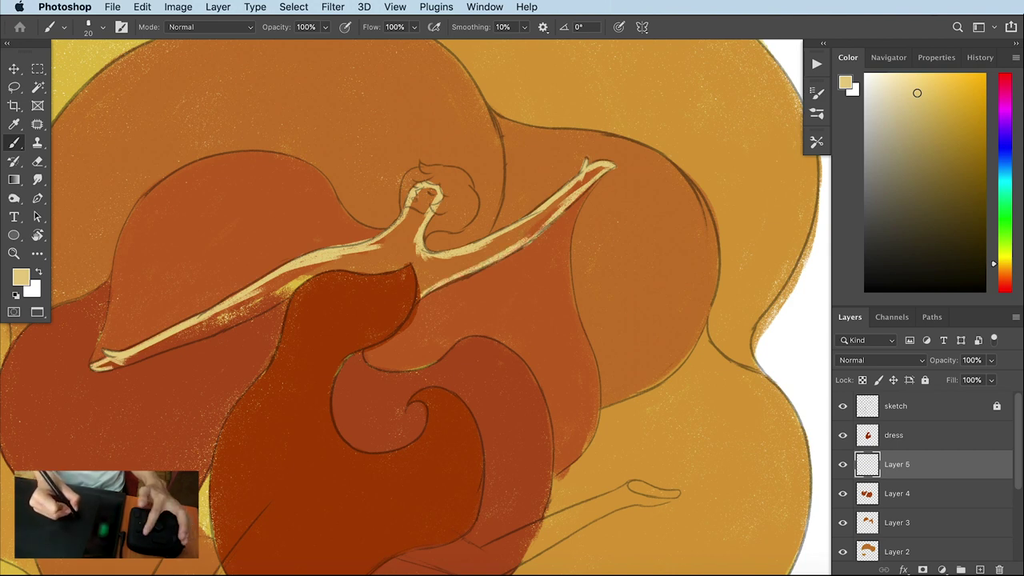
mouse_move(164, 348)
mouse_down()
mouse_move(93, 365)
mouse_move(168, 346)
mouse_move(313, 273)
mouse_move(382, 271)
mouse_move(300, 279)
mouse_up()
Fill the arm's lower edge, shoulder and chest area with pale skin
key(bracketright)
key(bracketright)
key(bracketright)
key(bracketleft)
key(bracketleft)
drag(150, 344, 400, 236)
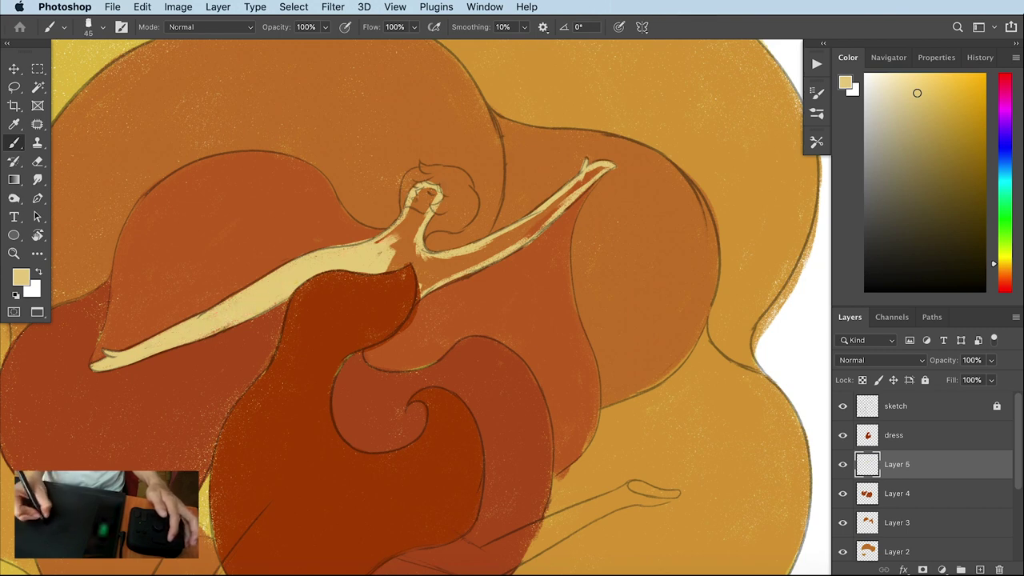
drag(428, 192, 396, 244)
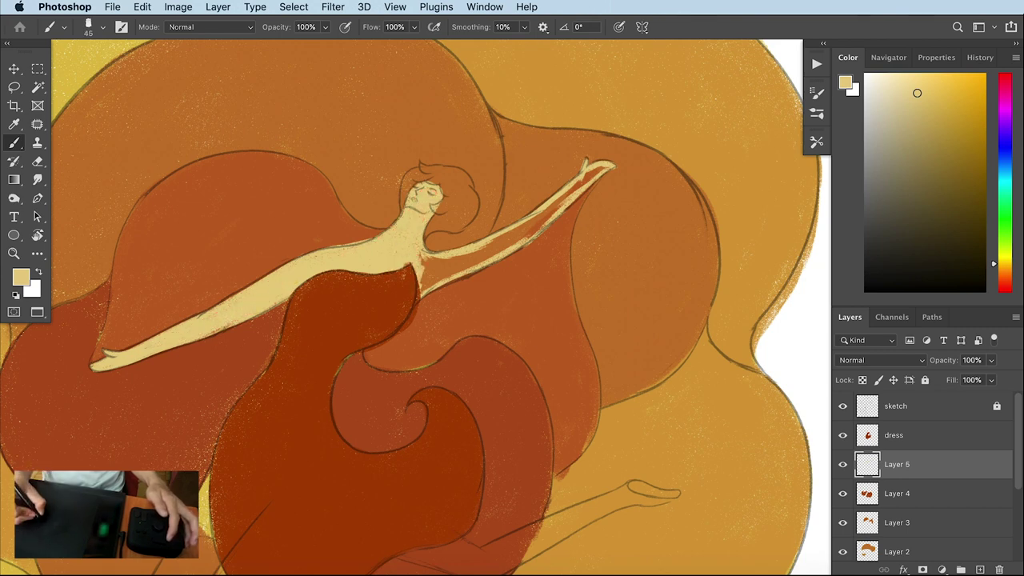
mouse_move(423, 289)
mouse_down()
mouse_move(532, 226)
mouse_move(604, 165)
mouse_up()
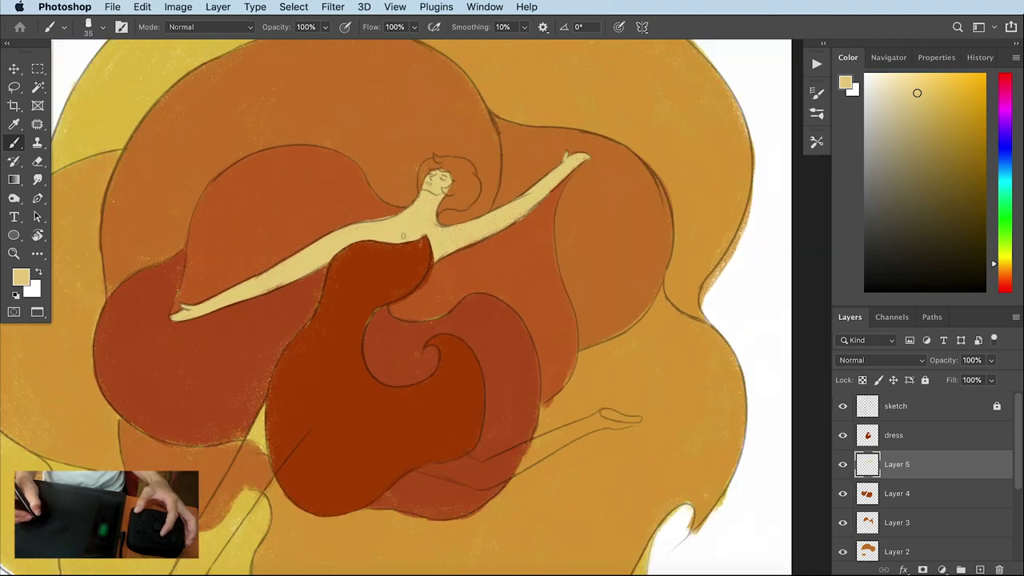
Paint pale skin over the dancer's left leg and upper leg
scroll(407, 240, down, 5)
mouse_move(402, 266)
mouse_down()
mouse_move(413, 262)
mouse_move(297, 364)
mouse_move(310, 343)
mouse_move(308, 367)
mouse_move(238, 467)
mouse_up()
drag(339, 337, 322, 357)
drag(344, 344, 289, 414)
drag(407, 251, 376, 298)
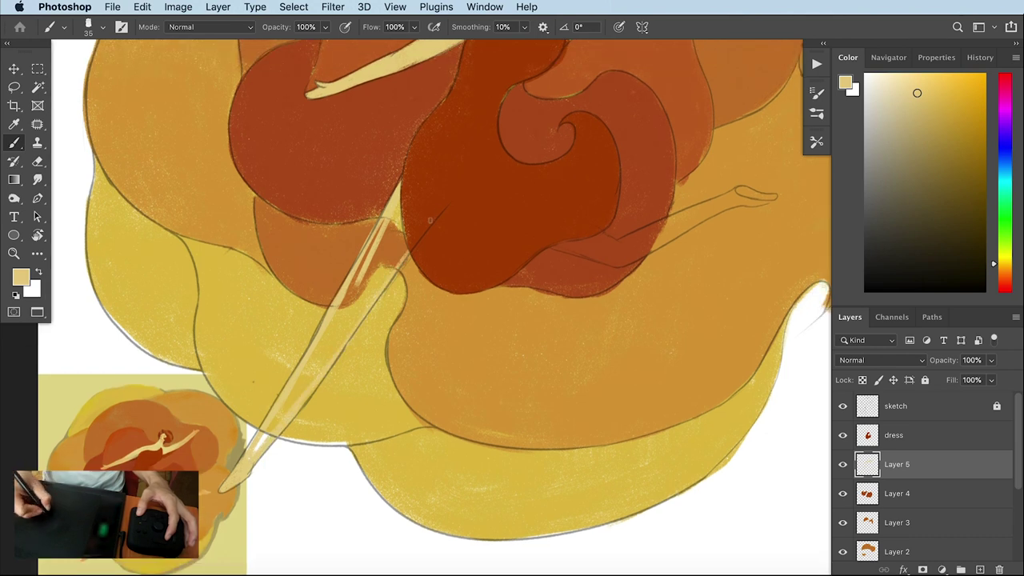
mouse_move(407, 239)
mouse_down()
mouse_move(375, 286)
mouse_move(375, 272)
mouse_up()
key(bracketright)
key(bracketright)
key(bracketright)
mouse_move(399, 214)
mouse_down()
mouse_move(335, 322)
mouse_move(372, 295)
mouse_move(315, 371)
mouse_up()
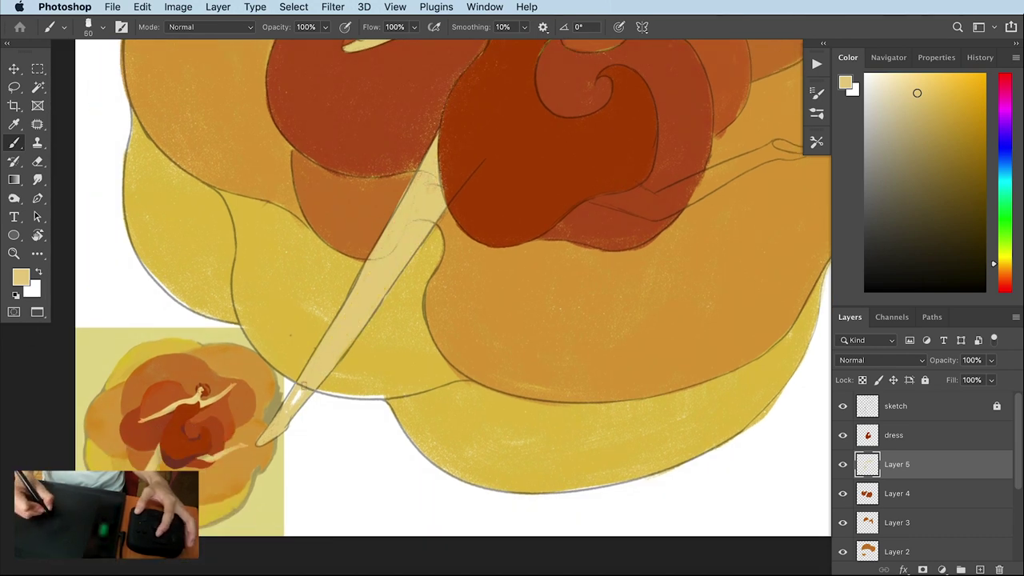
Paint the lower leg pale, undoing the last lower-leg strokes
mouse_move(582, 206)
mouse_down()
mouse_move(370, 390)
mouse_move(424, 392)
mouse_move(435, 405)
mouse_move(452, 375)
mouse_move(512, 352)
mouse_up()
key(bracketleft)
key(bracketleft)
key(bracketleft)
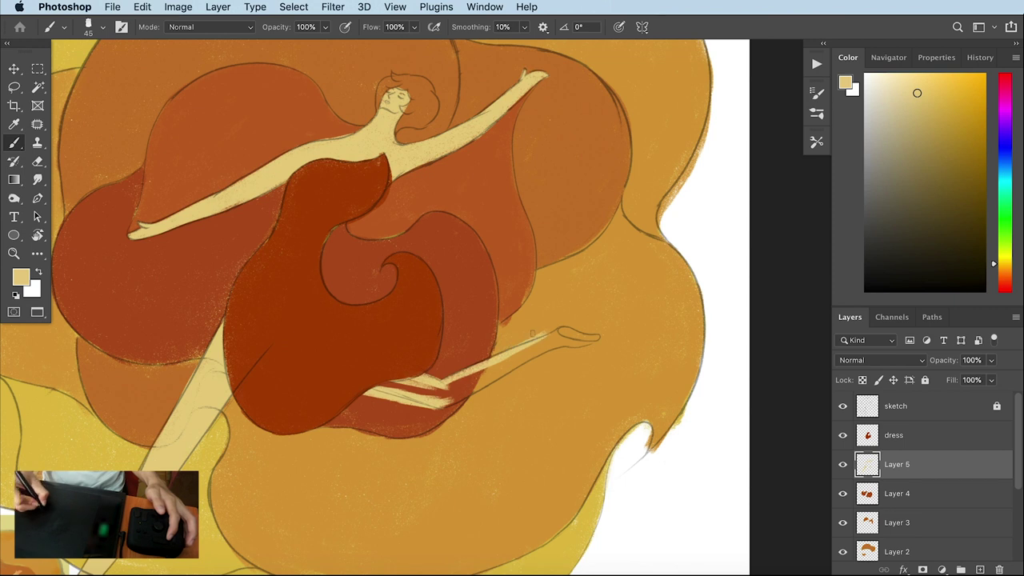
key(bracketleft)
drag(448, 382, 529, 352)
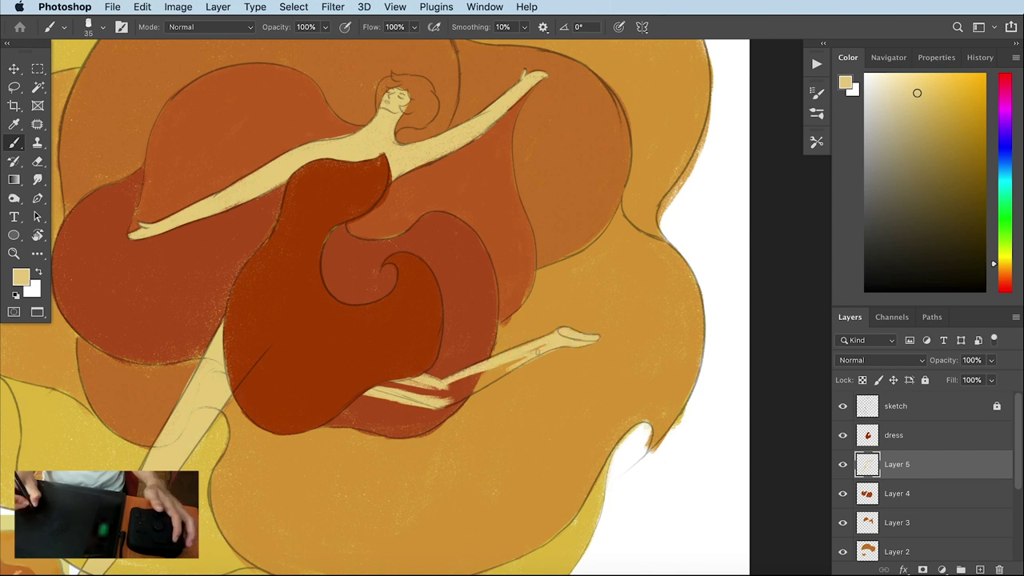
key(ctrl+z)
drag(550, 349, 428, 396)
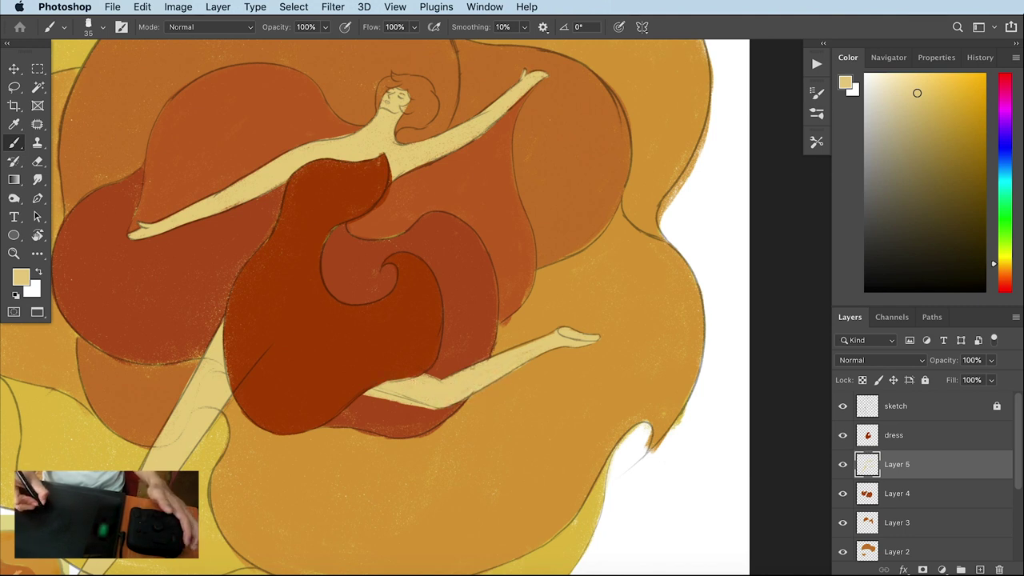
key(ctrl+z)
Sample the dress's red-brown as the painting colour and add a new layer
mouse_move(463, 380)
mouse_down()
mouse_move(520, 402)
mouse_move(548, 427)
mouse_up()
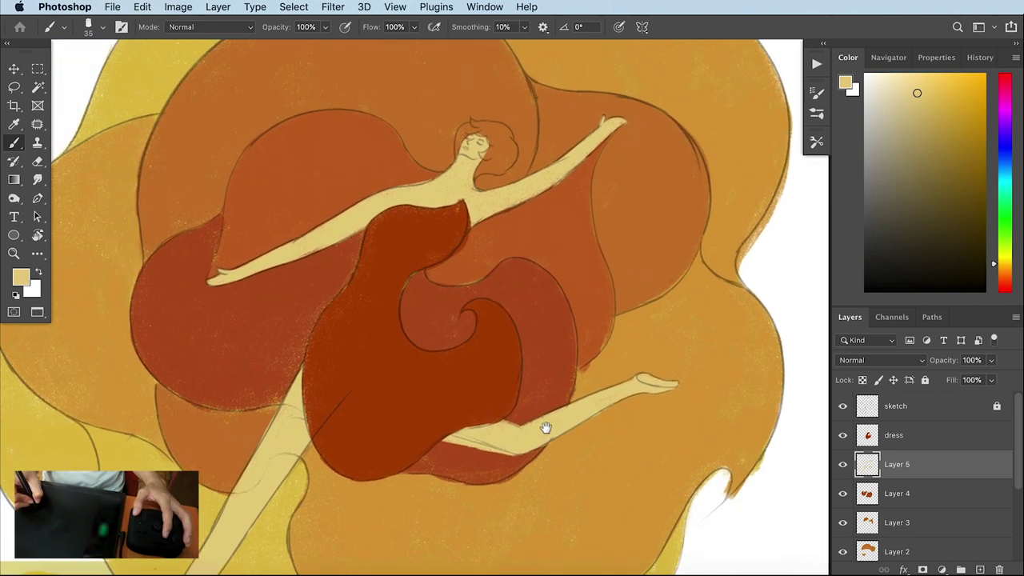
alt+click(424, 373)
drag(425, 373, 399, 460)
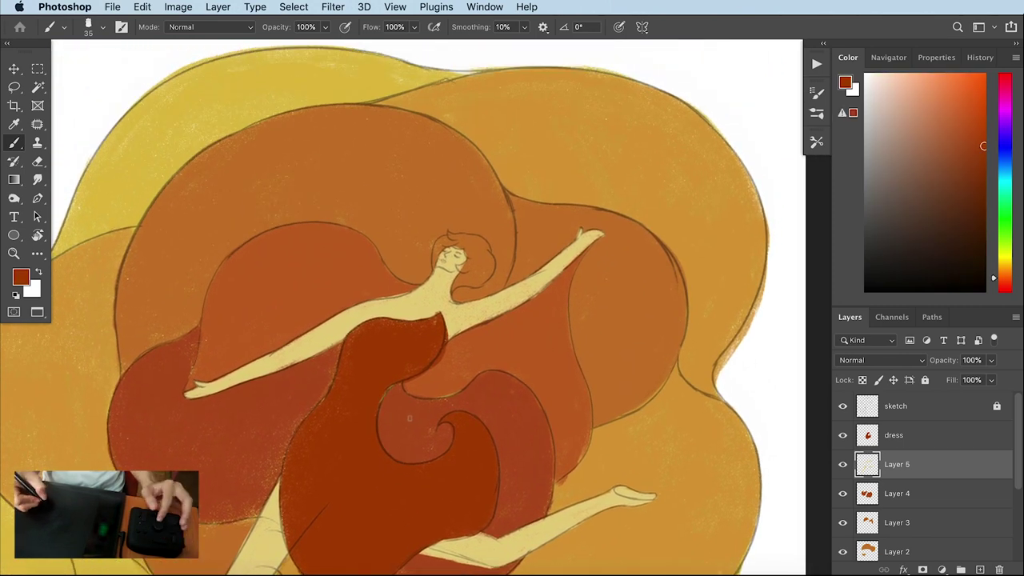
click(960, 570)
Rename the new layer to 'hair'
double_click(896, 464)
text(hair)
key(Return)
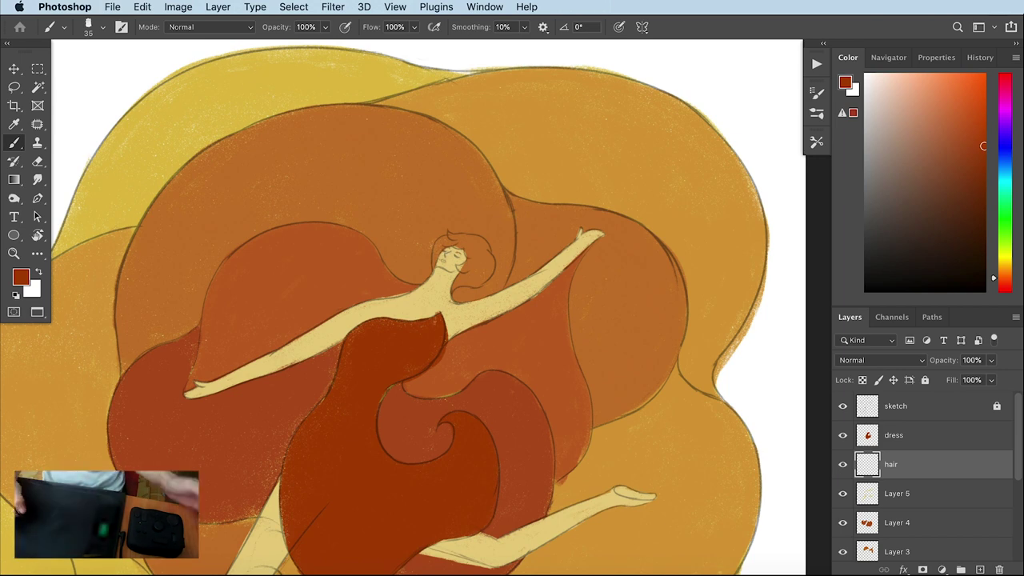
Paint the hair solid dark red at brush sizes 15–25, then add an empty layer beneath it
scroll(440, 245, up, 3)
key(bracketleft)
key(bracketleft)
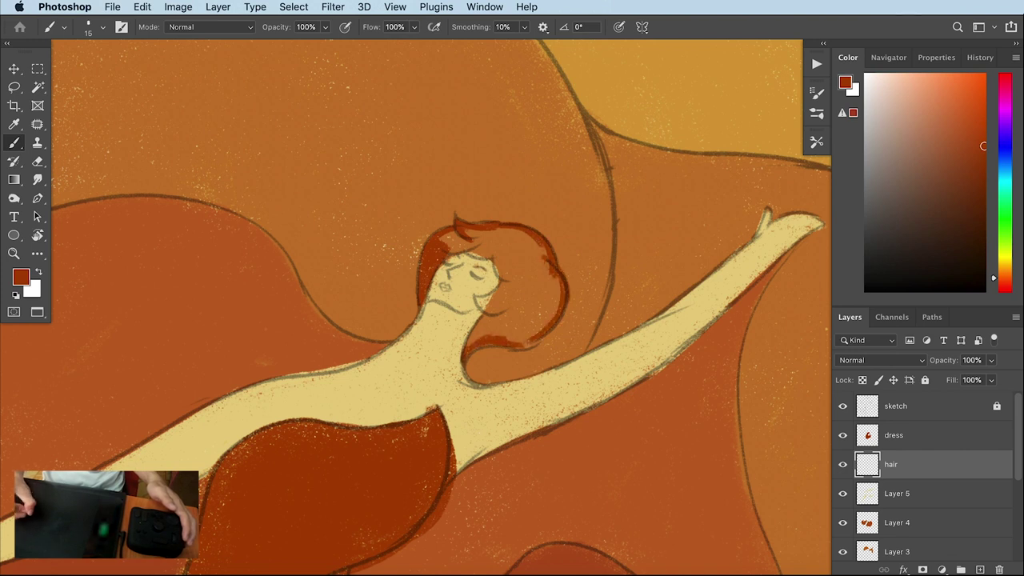
drag(488, 309, 465, 355)
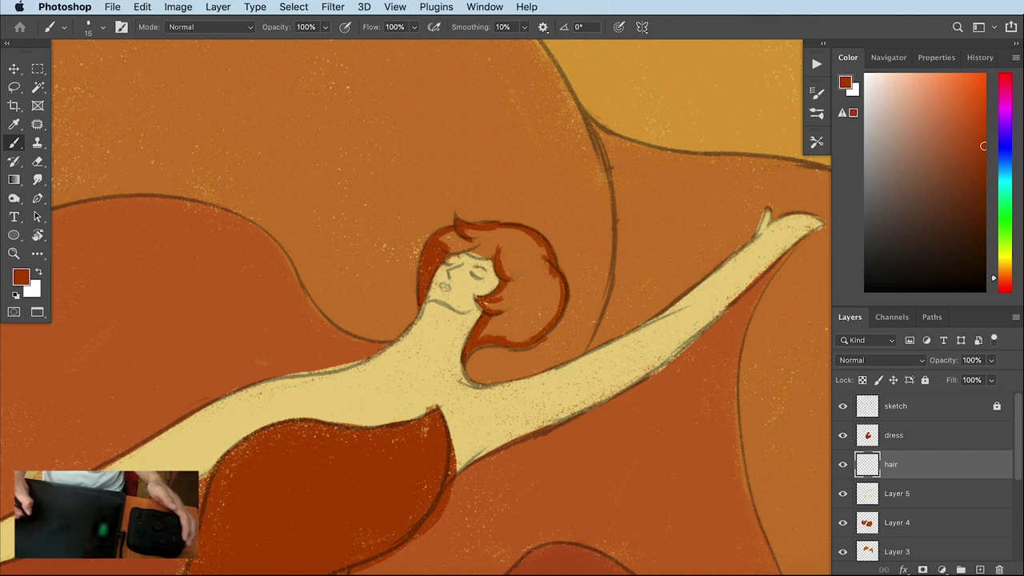
key(bracketright)
mouse_move(446, 231)
mouse_down()
mouse_move(488, 240)
mouse_move(547, 280)
mouse_move(487, 312)
mouse_move(544, 297)
mouse_move(552, 331)
mouse_move(494, 323)
mouse_up()
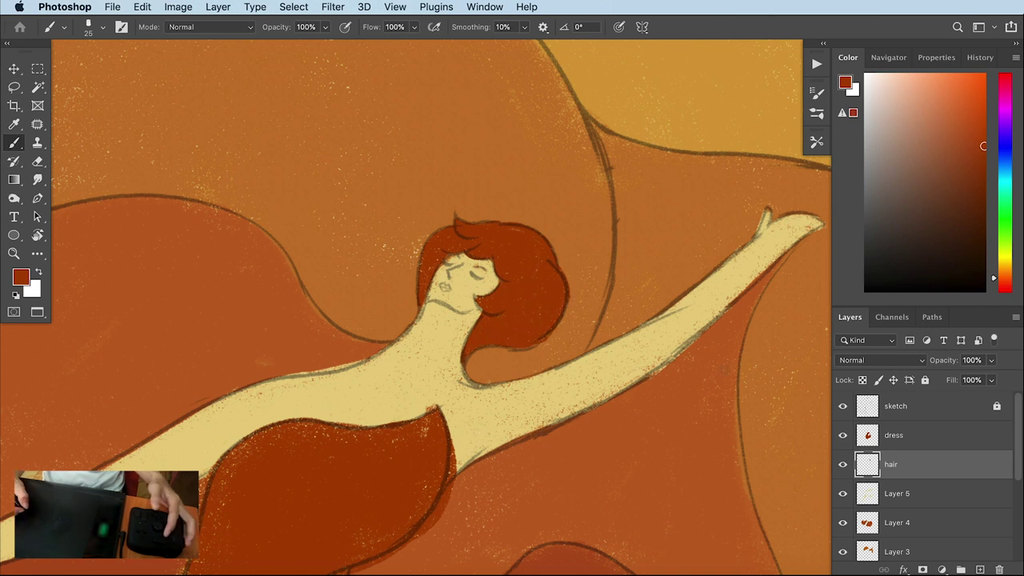
click(896, 494)
key(super+alt+shift+n)
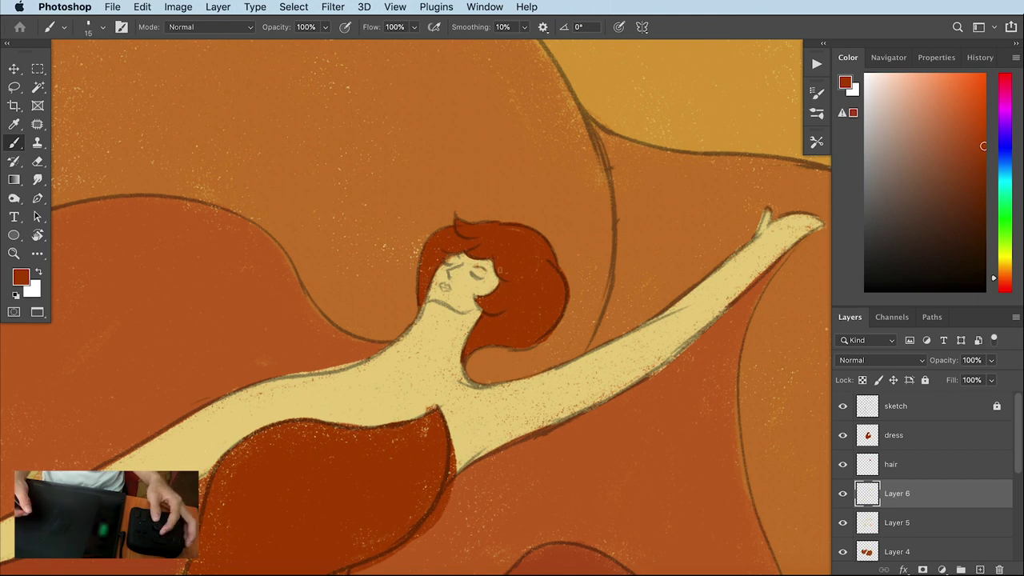
Pick an orange and a smaller brush for painting the eyebrows and lips
click(959, 122)
key(bracketleft)
key(bracketleft)
scroll(448, 264, up, 1)
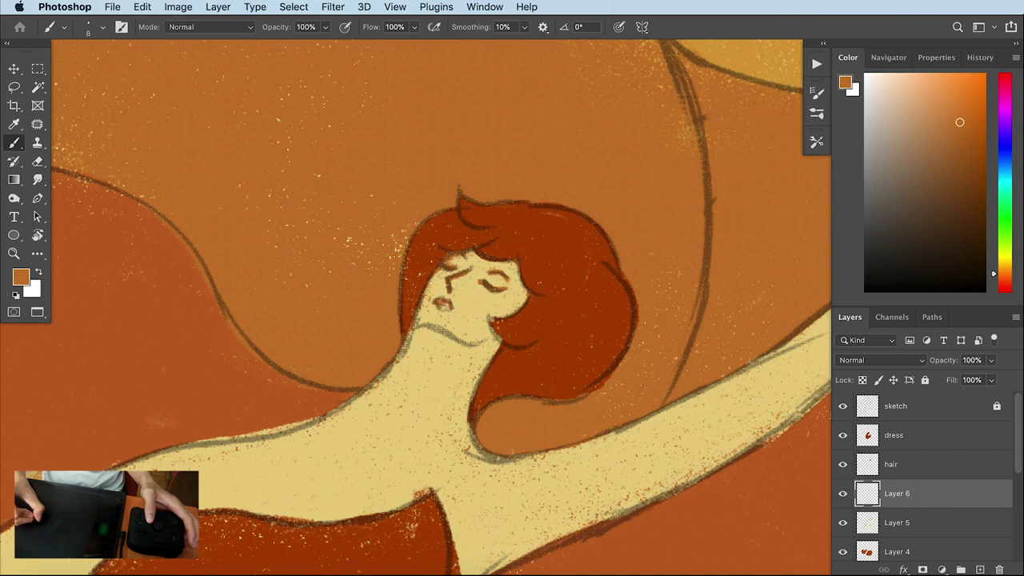
Zoom out and toggle the sketch outlines off and on to check the face painting
key(ctrl+0)
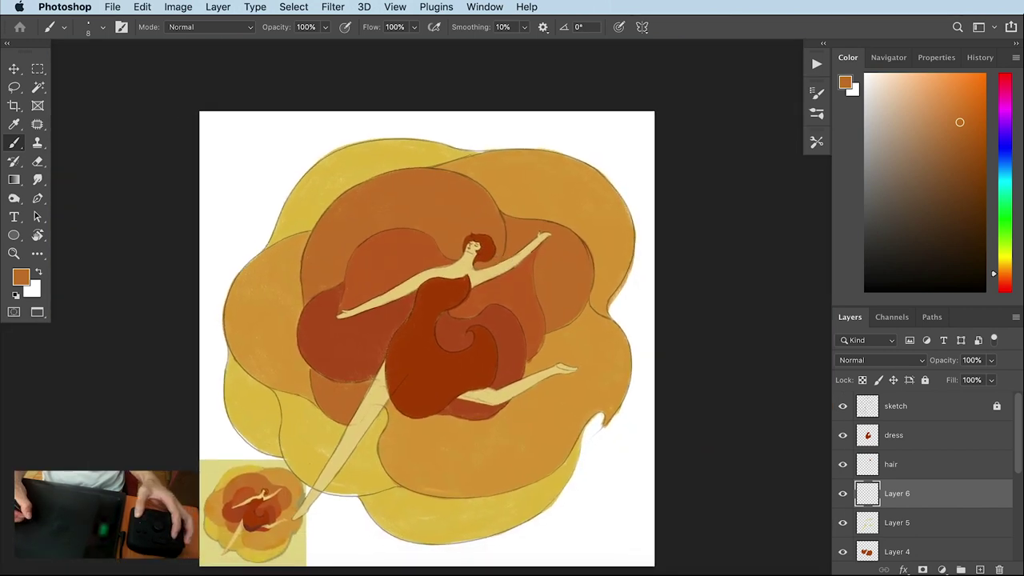
click(843, 407)
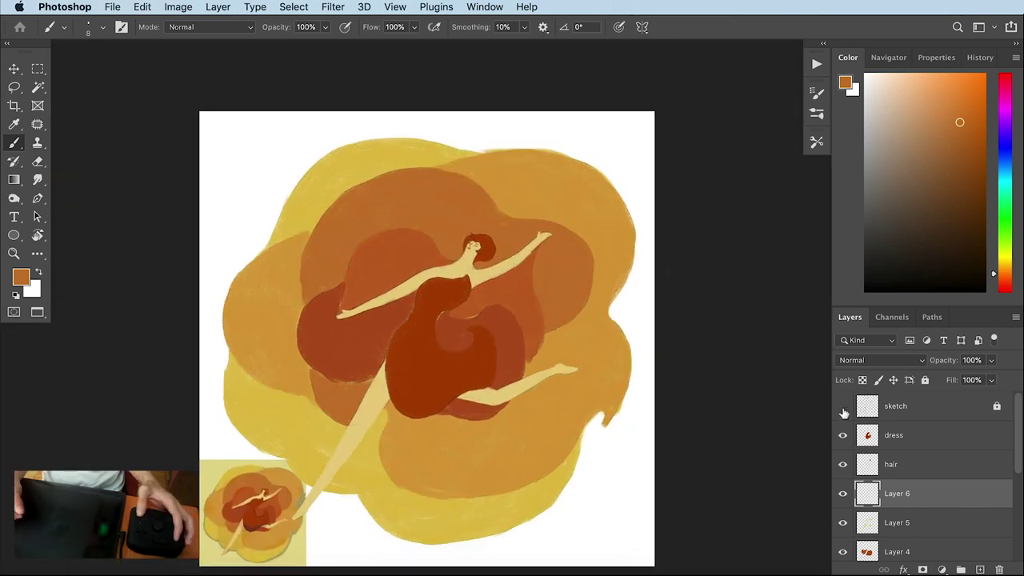
click(842, 406)
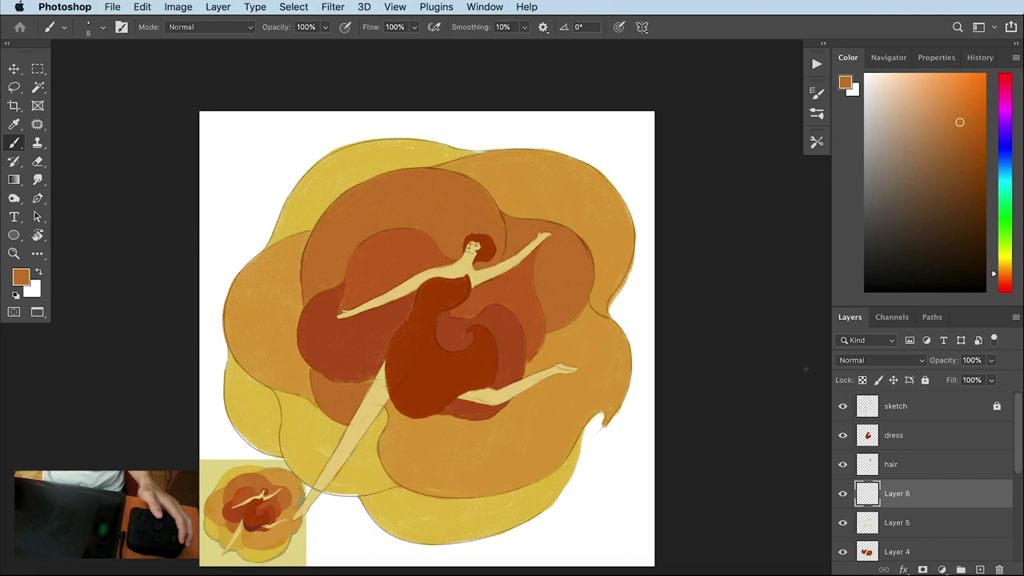
key(ctrl+plus)
key(ctrl+plus)
key(ctrl+plus)
Rename the face-features layer to 'features'
click(843, 494)
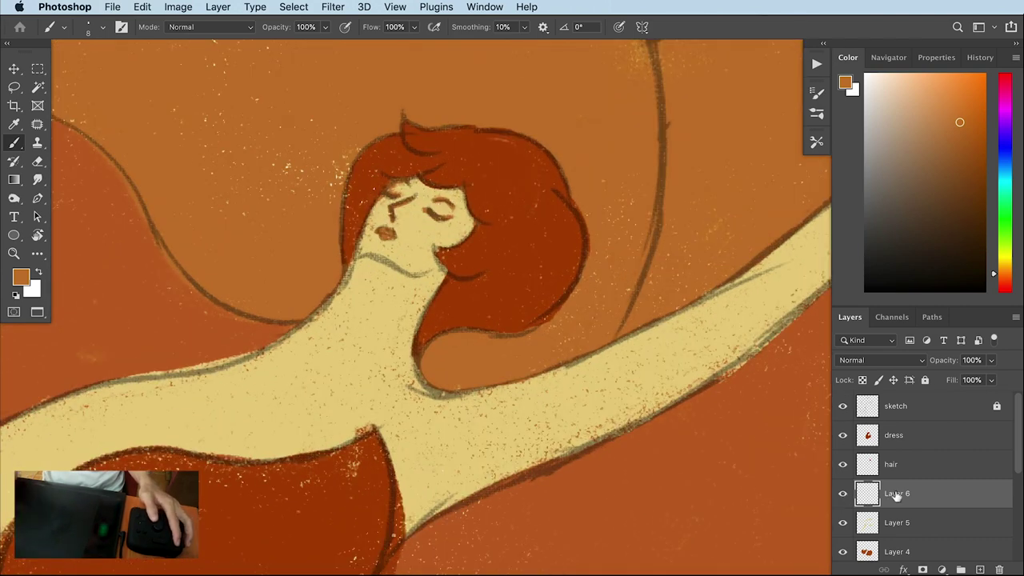
double_click(897, 493)
text(features)
key(Return)
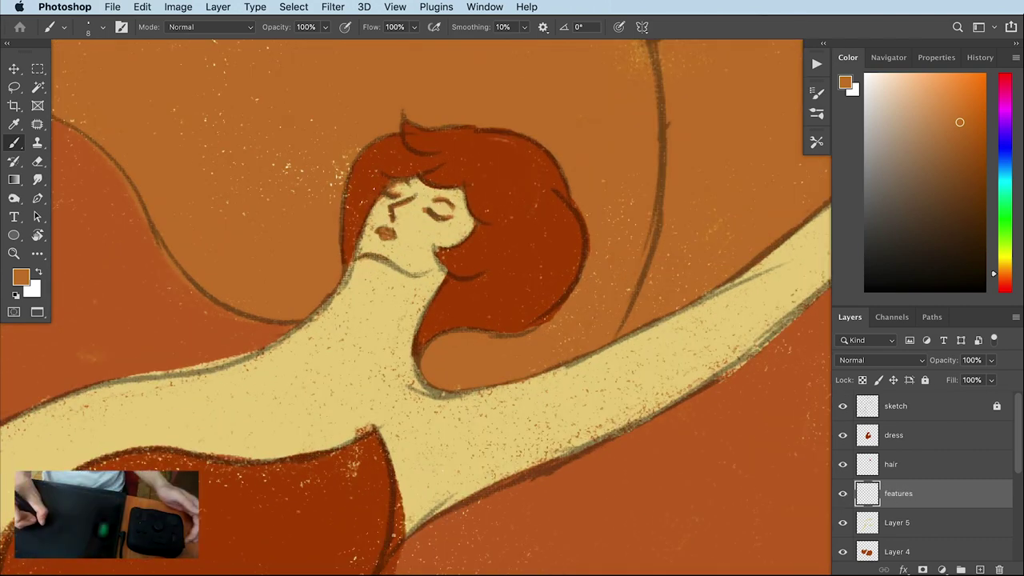
Hide the sketch outlines, check the rough colour test, and pick a pale yellow
key(ctrl+0)
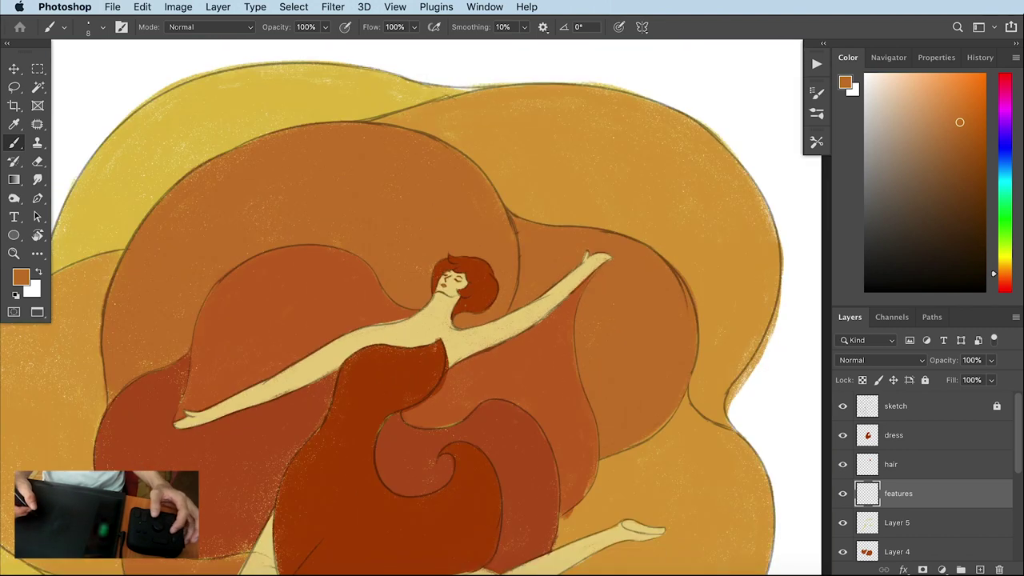
scroll(1012, 453, down, 2)
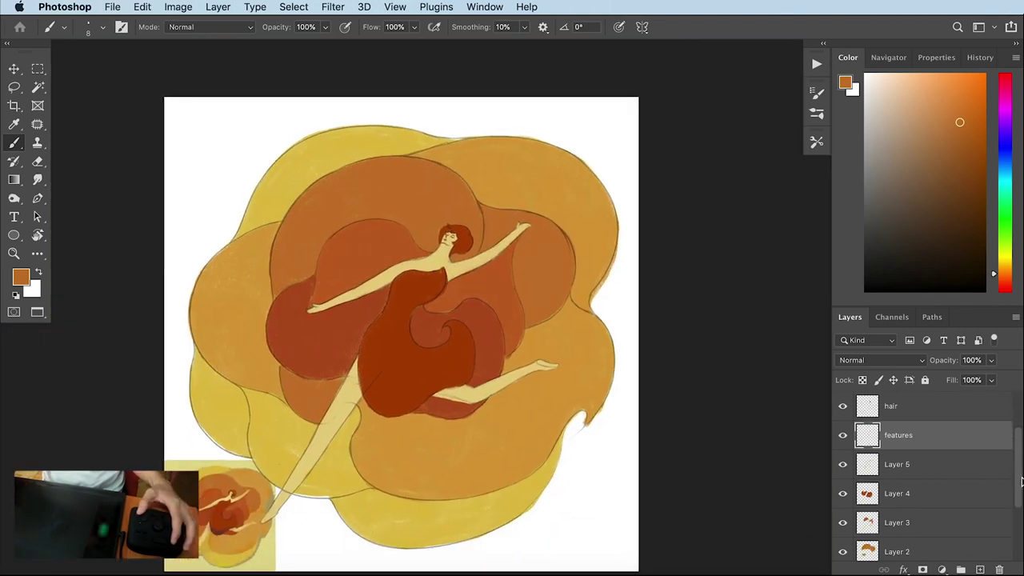
scroll(1013, 453, up, 2)
click(842, 405)
scroll(919, 480, down, 5)
click(841, 519)
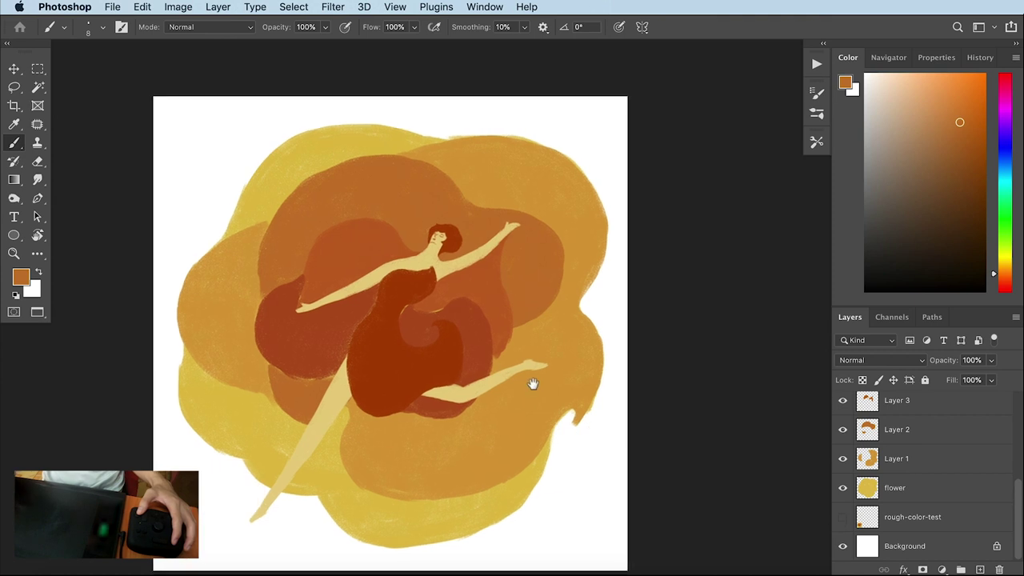
click(842, 516)
alt+click(263, 553)
Add a pale-yellow-filled layer above Background, plus an empty texture layer
click(926, 544)
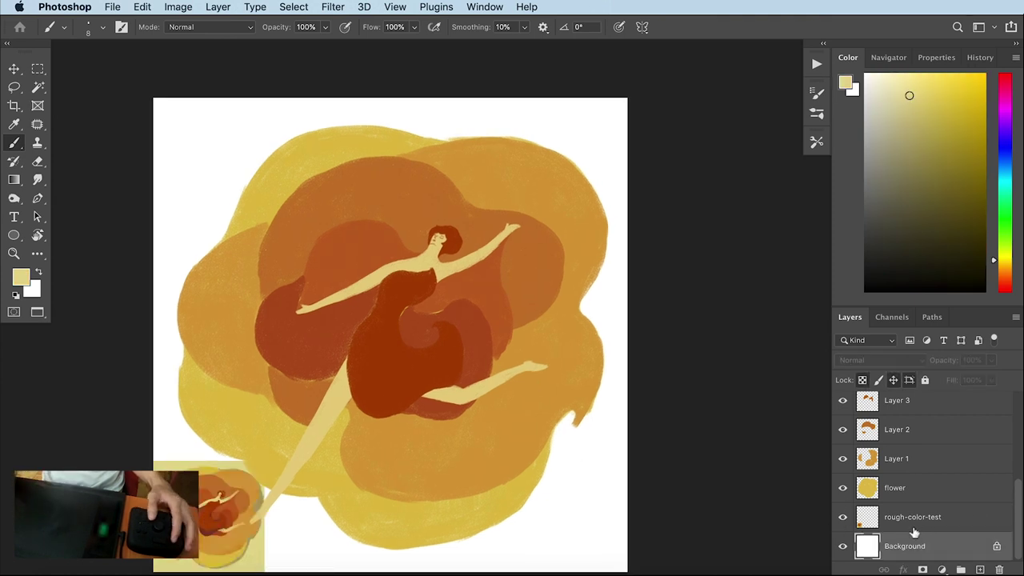
key(ctrl+shift+alt+n)
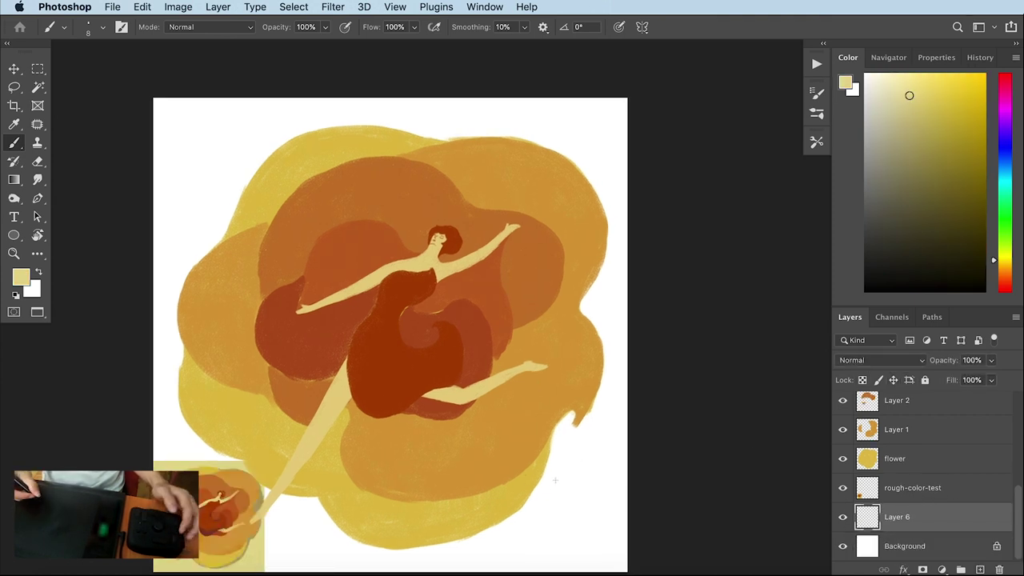
key(alt+BackSpace)
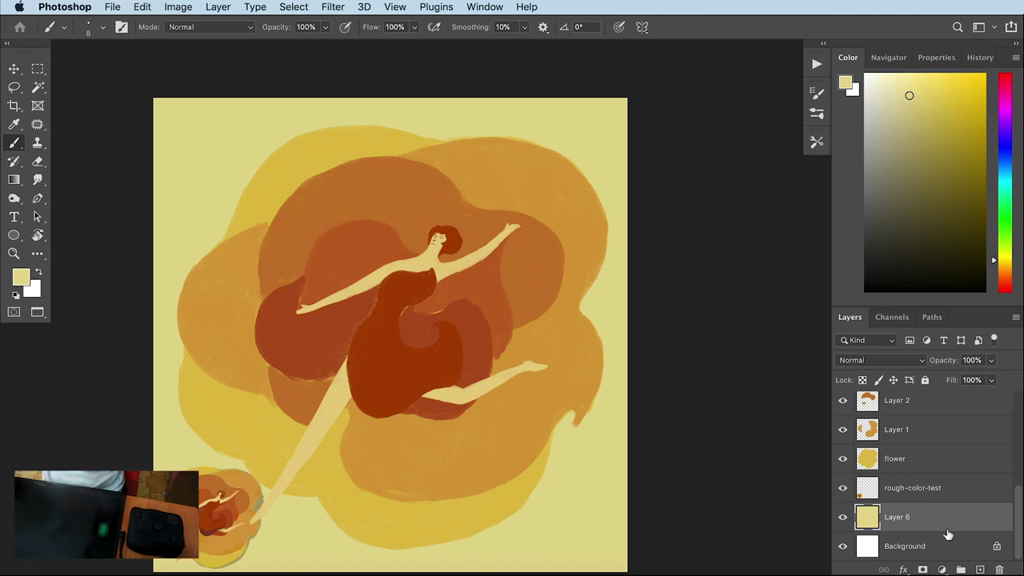
key(ctrl+shift+alt+n)
Choose the Chalk brush at size 500 with a richer, more saturated yellow
right_click(576, 454)
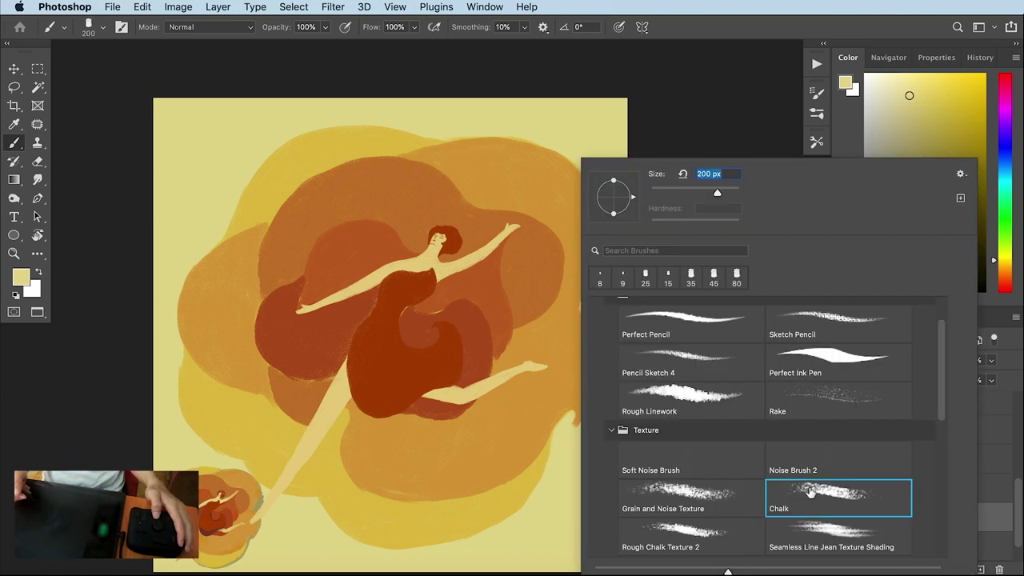
double_click(808, 491)
click(918, 97)
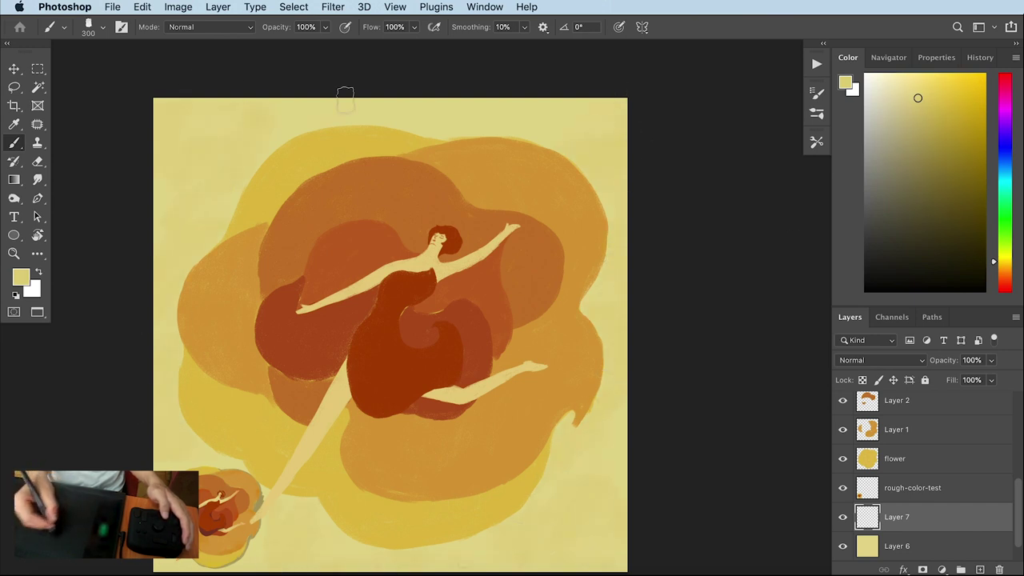
drag(1005, 263, 1005, 257)
click(888, 101)
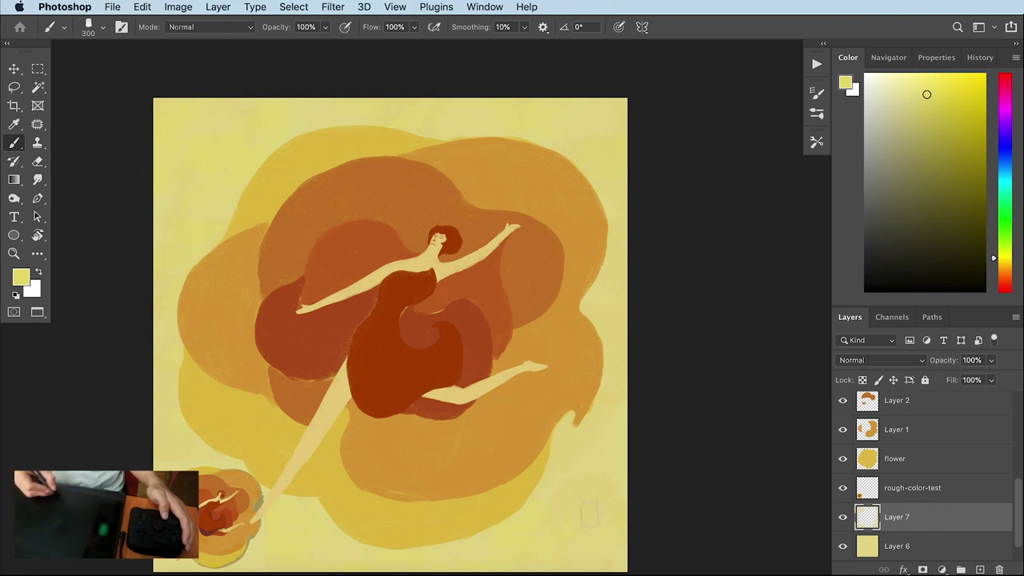
key(bracketright)
key(bracketright)
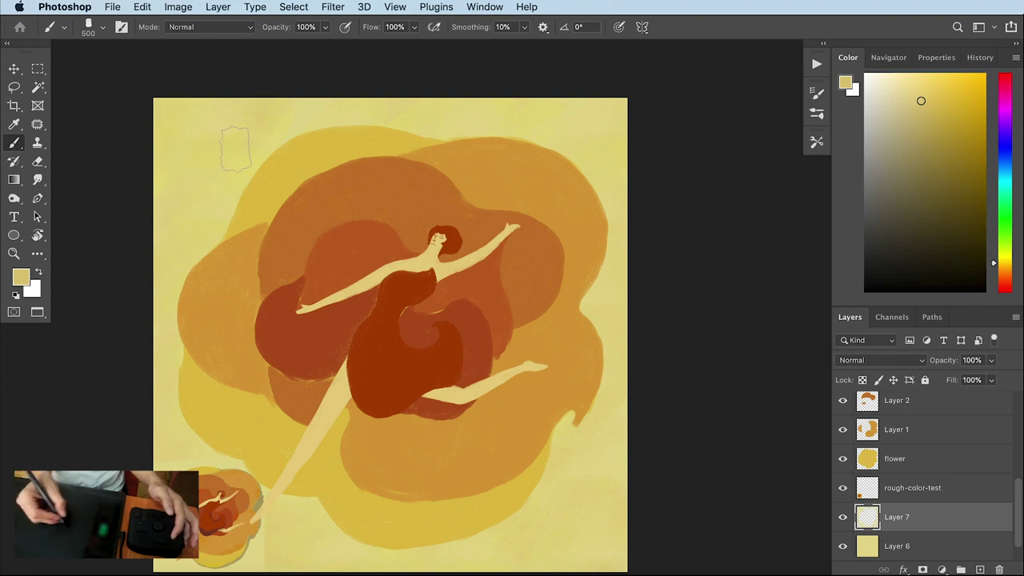
Hide rough-color-test, move it below the yellow fill layer, and start renaming the fill
click(842, 487)
drag(902, 497, 920, 551)
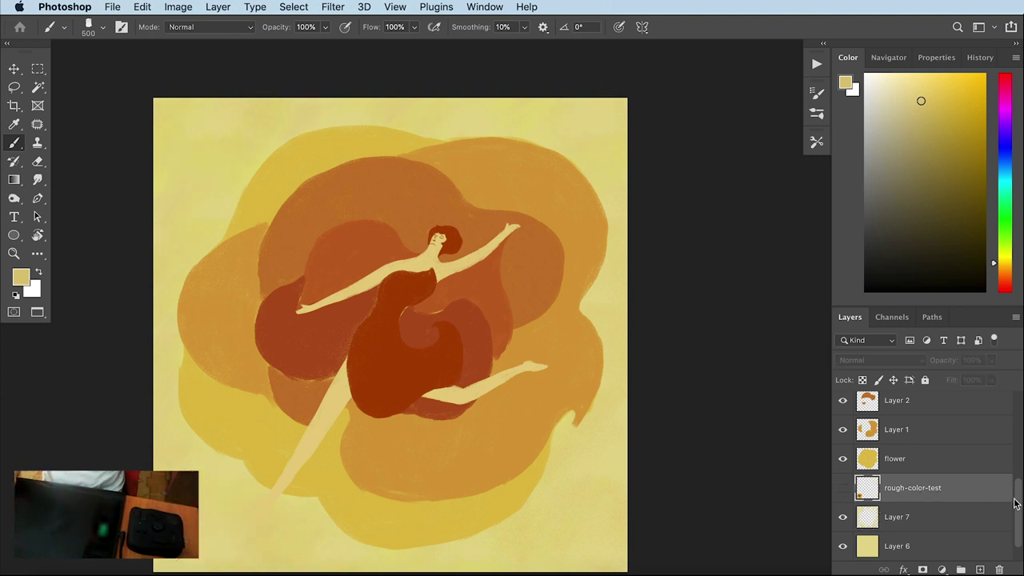
double_click(896, 487)
Name the fill layer 'background', clip the chalk texture to it, and move rough-color-test above
text(background)
key(Return)
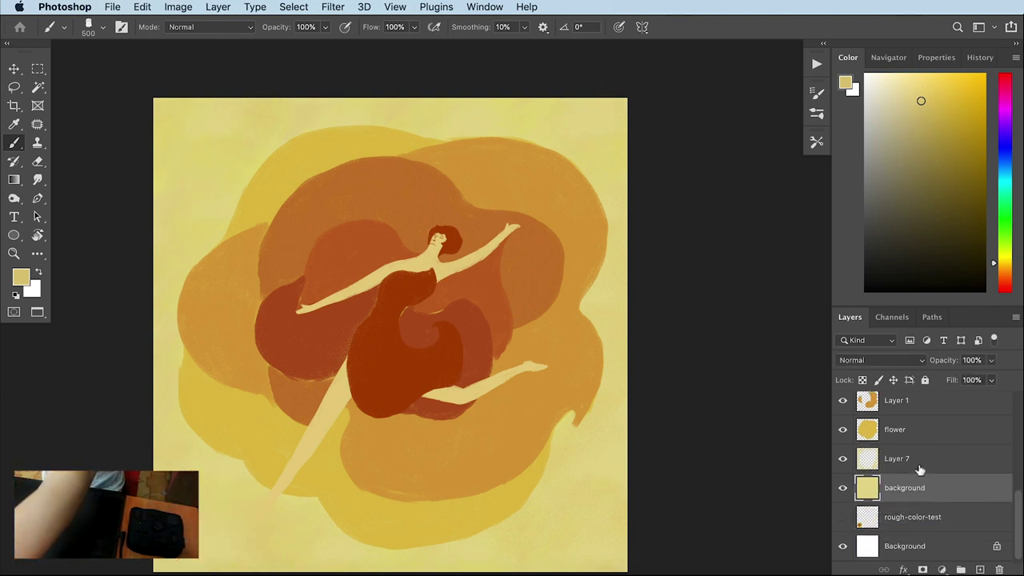
alt+click(920, 472)
key(v)
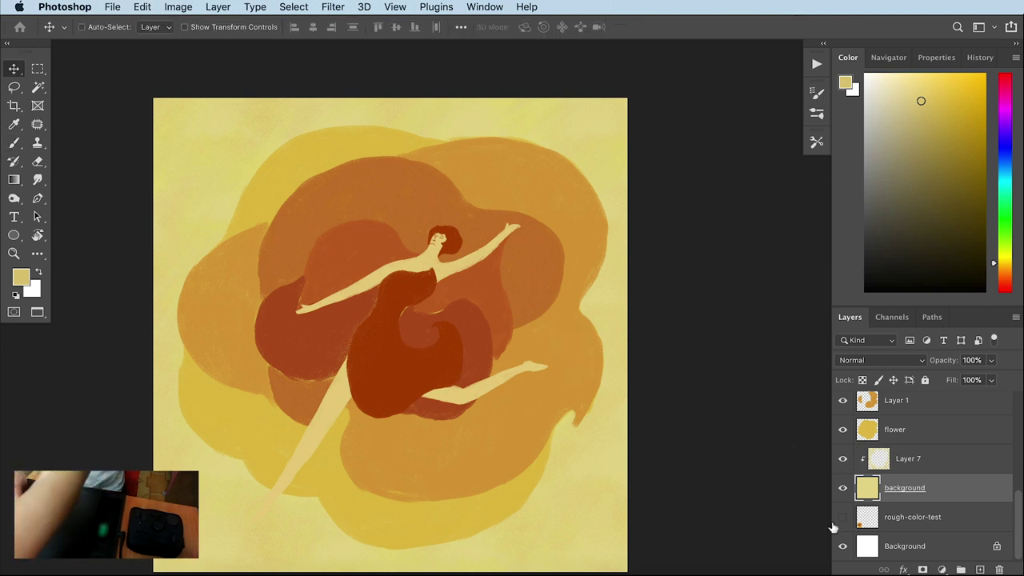
drag(912, 516, 912, 468)
click(842, 458)
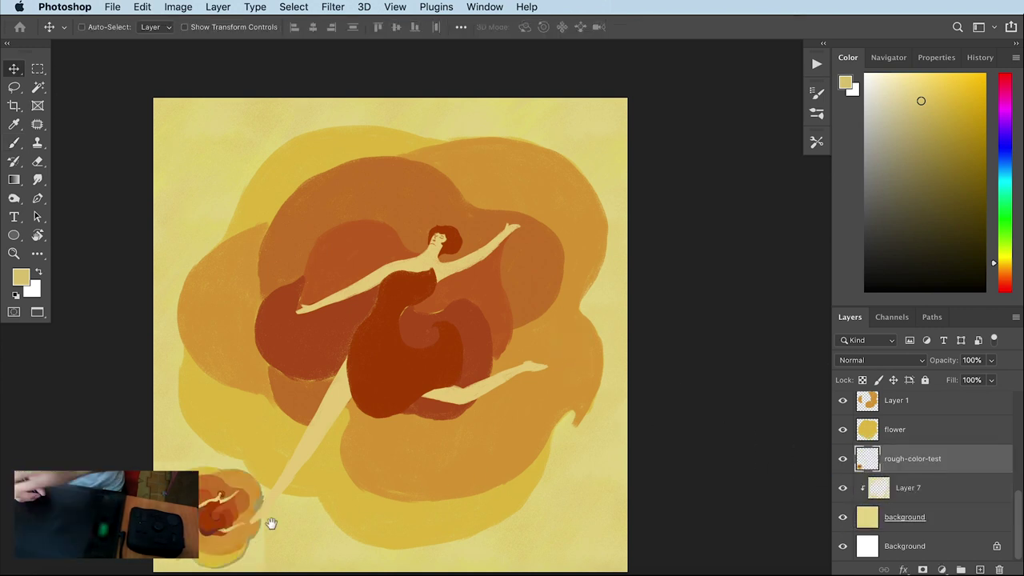
Sample a darker colour and paint a grey-olive cast shadow beneath the dancer's foot on a new layer
key(b)
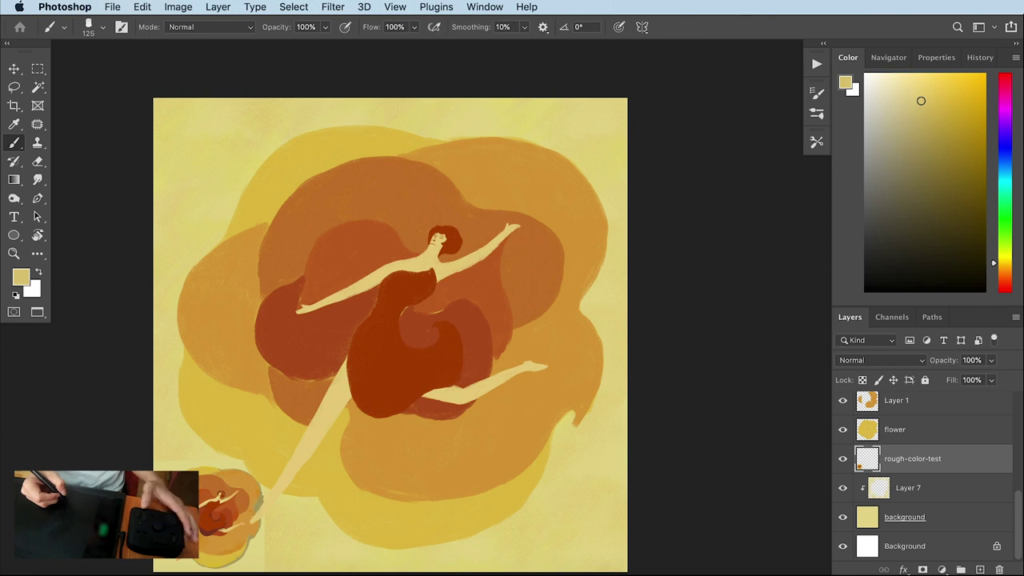
alt+click(258, 509)
click(842, 458)
key(ctrl+shift+alt+n)
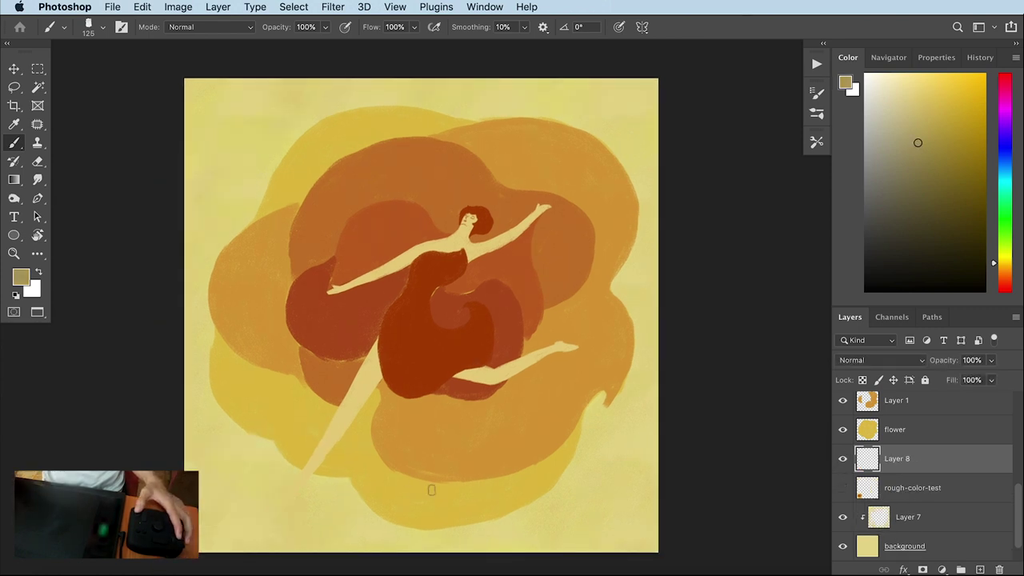
mouse_move(292, 496)
mouse_down()
mouse_move(340, 467)
mouse_move(275, 506)
mouse_up()
key(bracketleft)
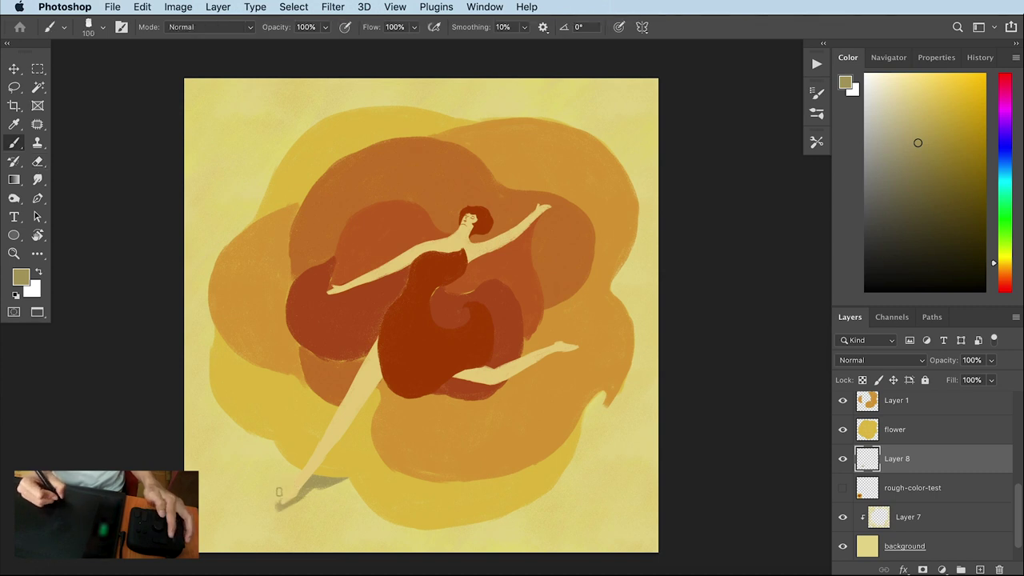
key(e)
key(b)
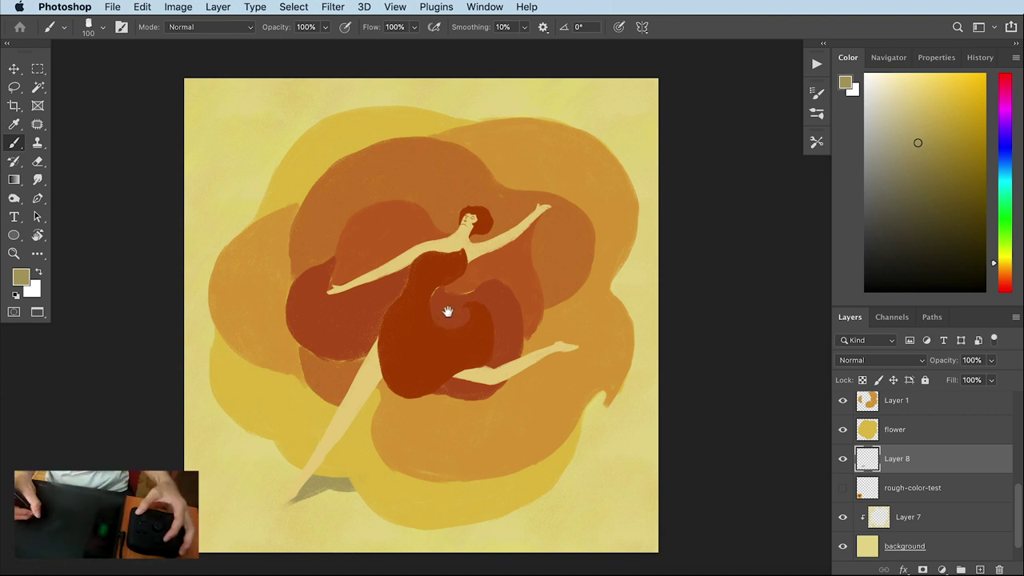
drag(448, 311, 436, 322)
scroll(997, 491, up, 1)
On Layer 1, adjust the brush size and sample the mid orange of the outer petals
scroll(996, 491, up, 2)
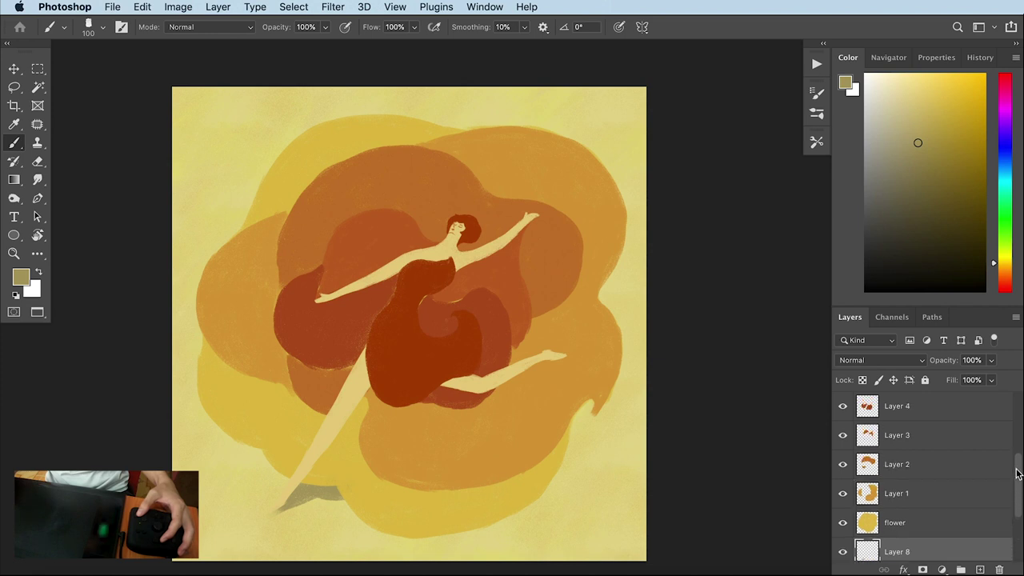
scroll(1005, 464, up, 3)
scroll(1012, 429, down, 2)
click(942, 521)
drag(459, 412, 450, 406)
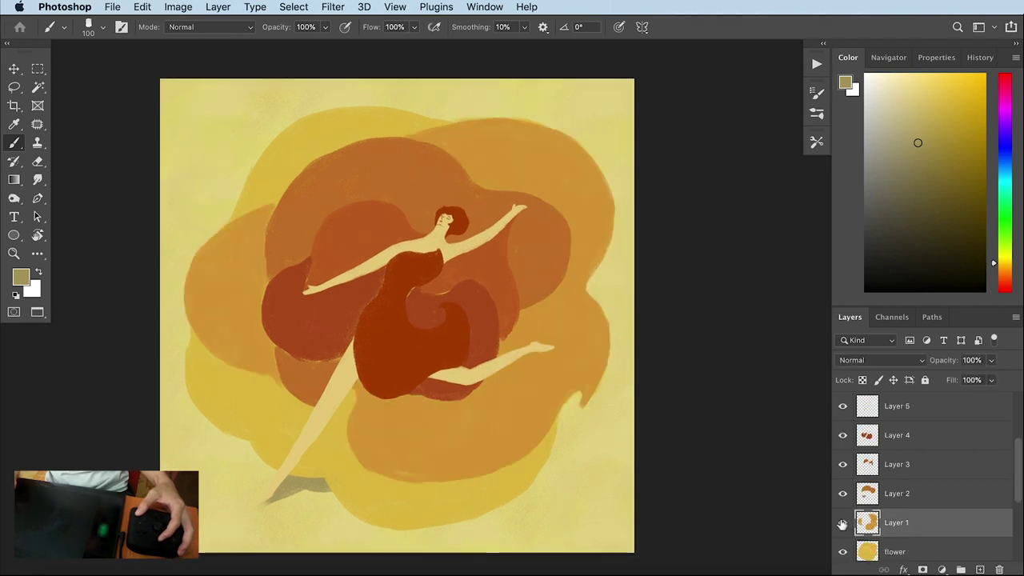
key(bracketright)
key(bracketright)
key(bracketright)
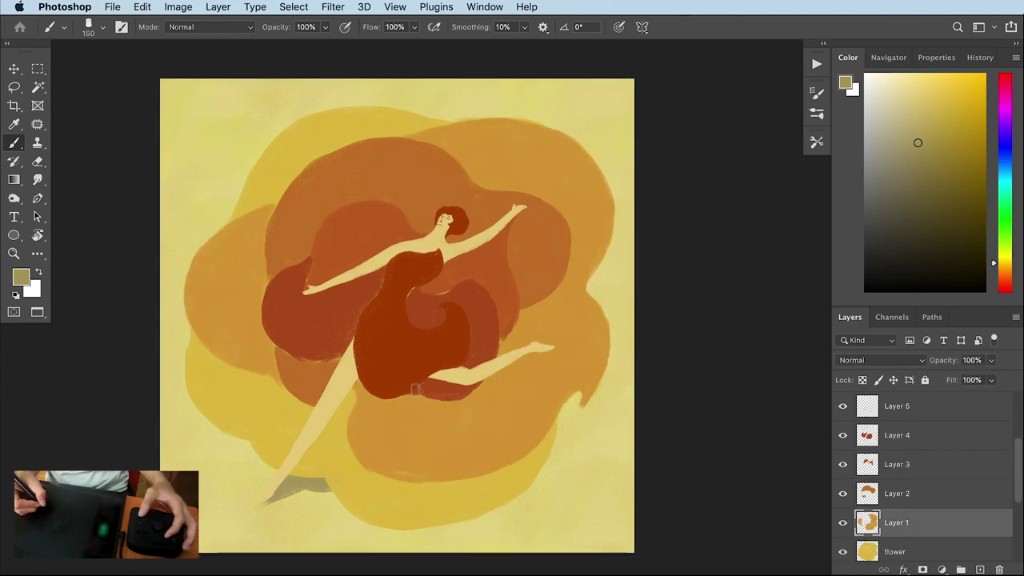
scroll(392, 440, up, 2)
key(bracketleft)
key(bracketleft)
key(bracketleft)
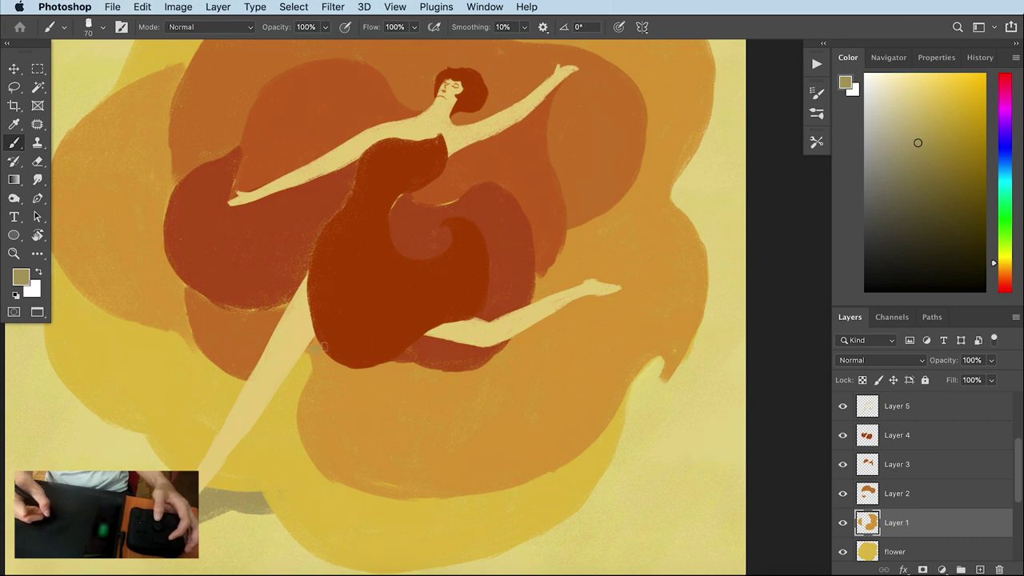
key(r)
key(b)
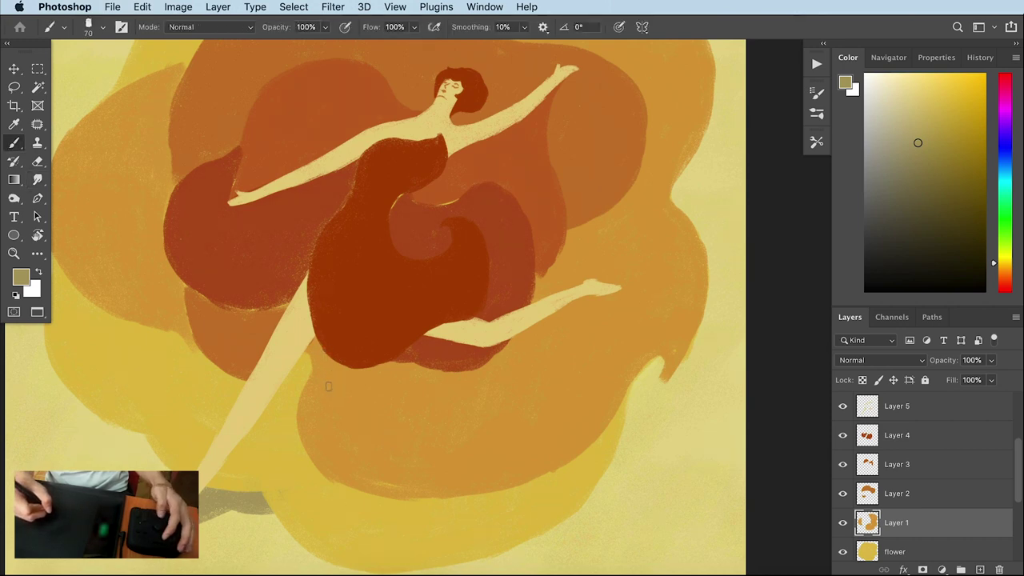
drag(331, 388, 315, 373)
alt+click(315, 373)
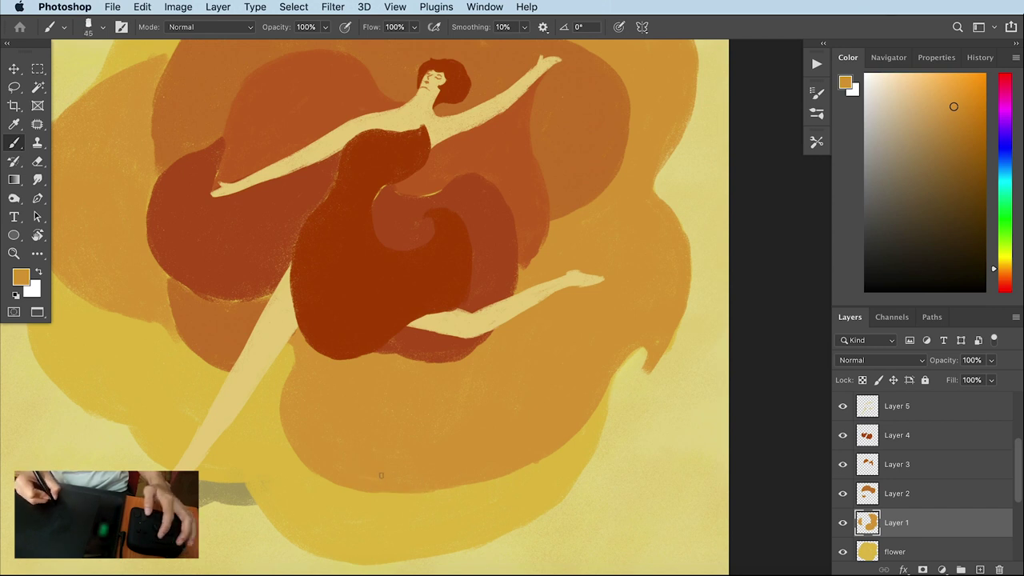
Pan around the flower and toggle Layer 1's visibility to check its outer shape
drag(425, 434, 509, 484)
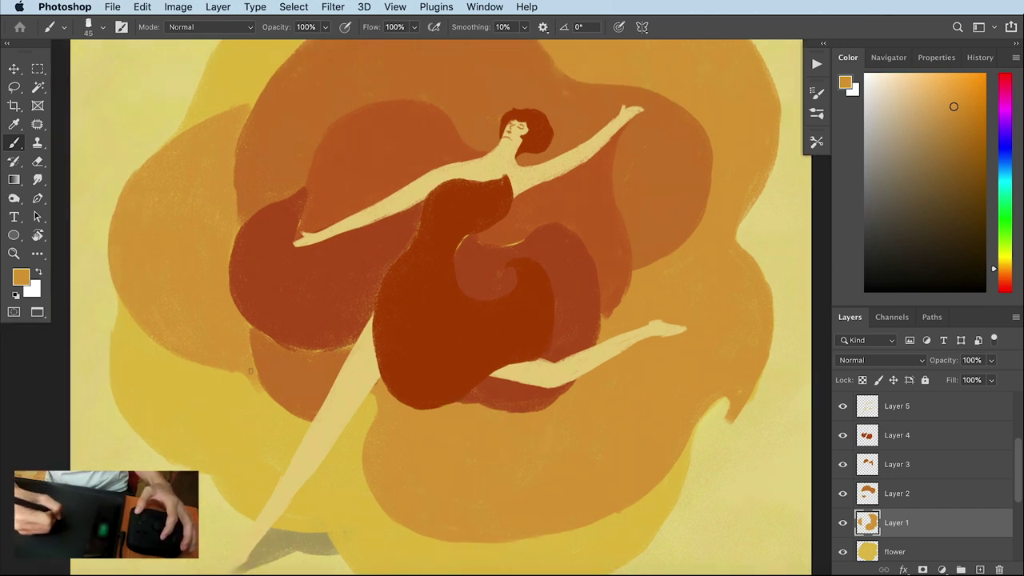
scroll(244, 342, up, 2)
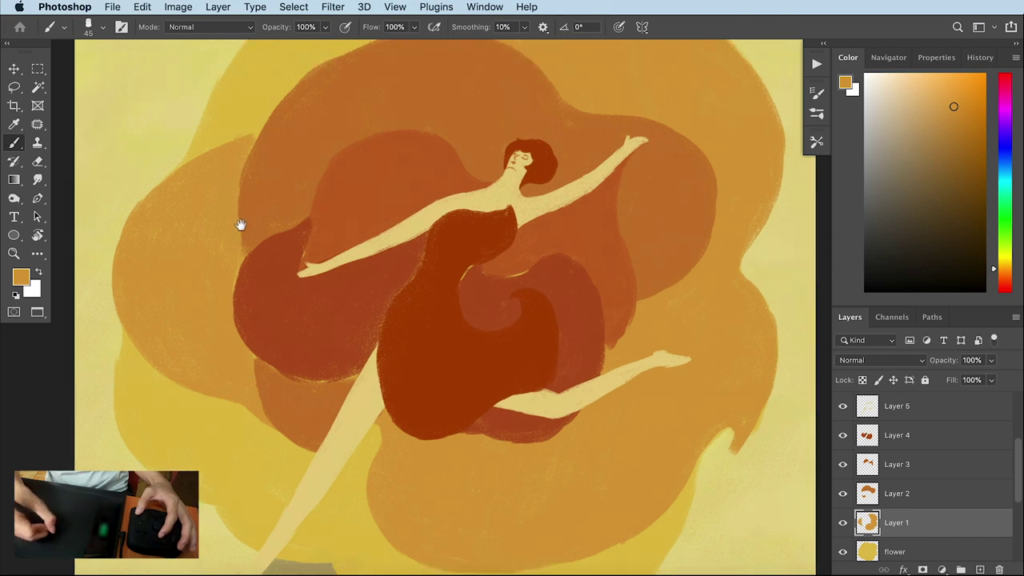
scroll(240, 221, up, 2)
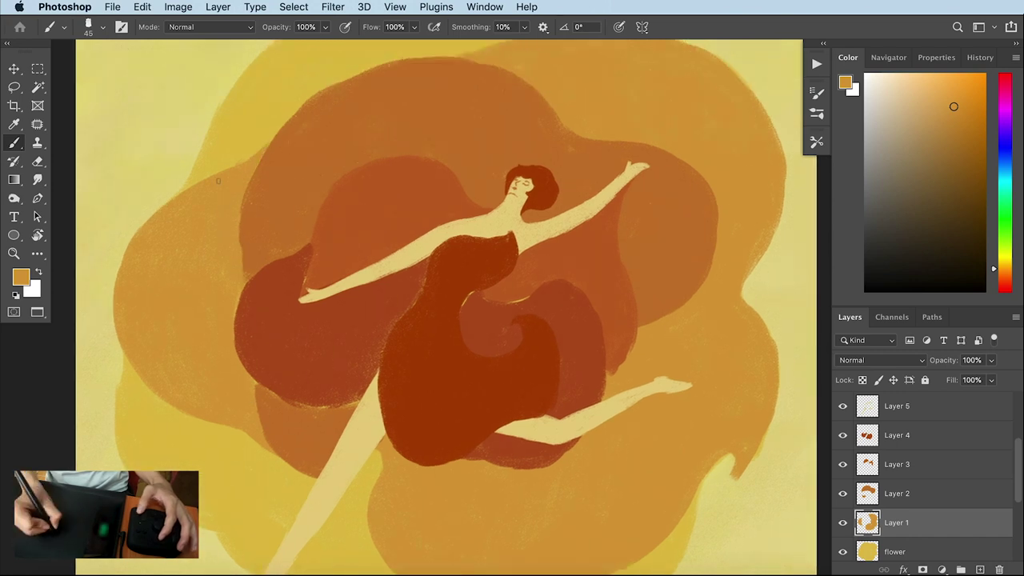
scroll(261, 146, up, 2)
scroll(261, 146, right, 3)
scroll(272, 174, up, 2)
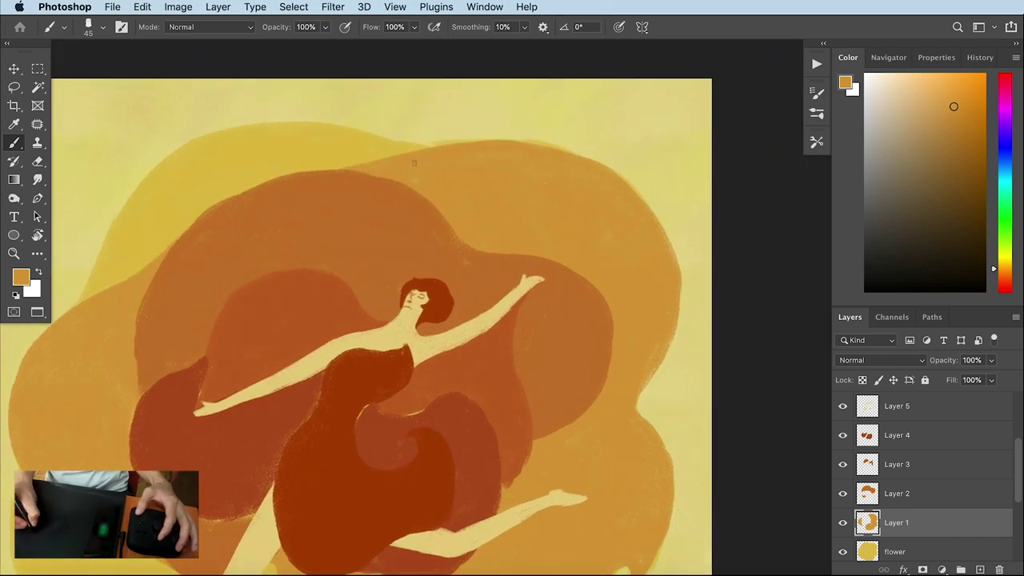
scroll(575, 168, right, 2)
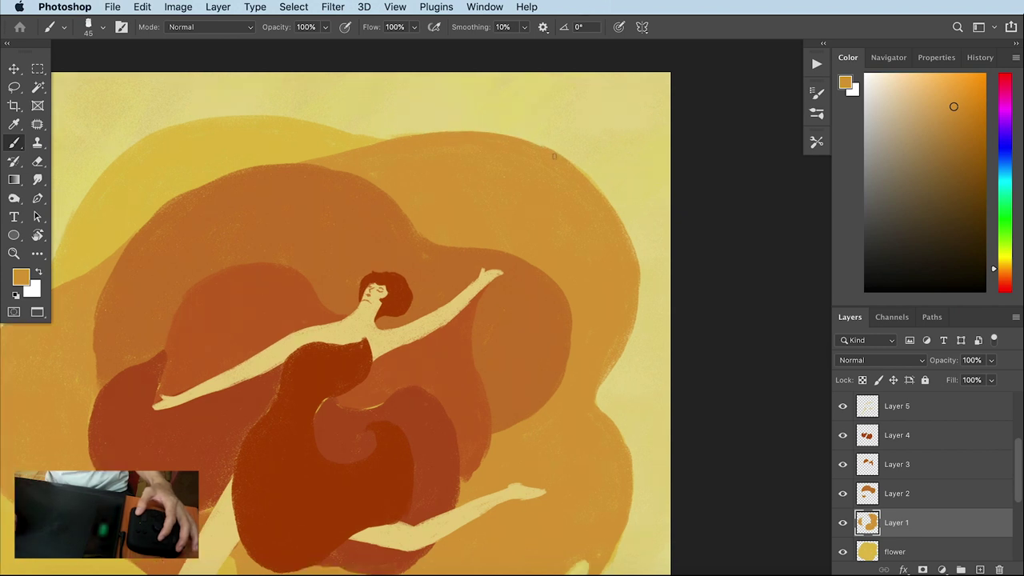
scroll(631, 272, down, 1)
scroll(578, 281, down, 1)
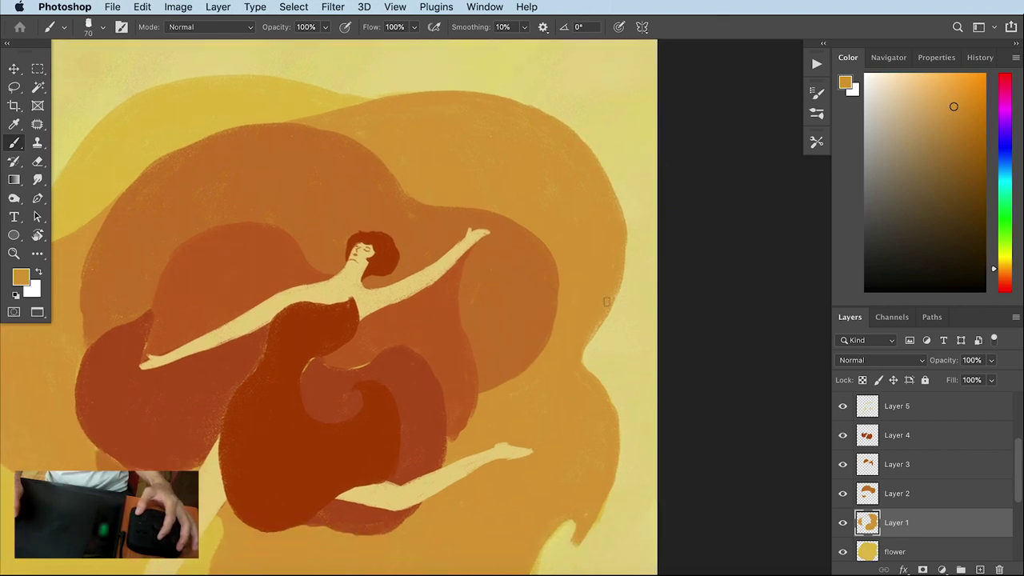
click(842, 523)
click(842, 523)
scroll(590, 322, down, 3)
scroll(589, 322, right, 1)
scroll(559, 401, down, 1)
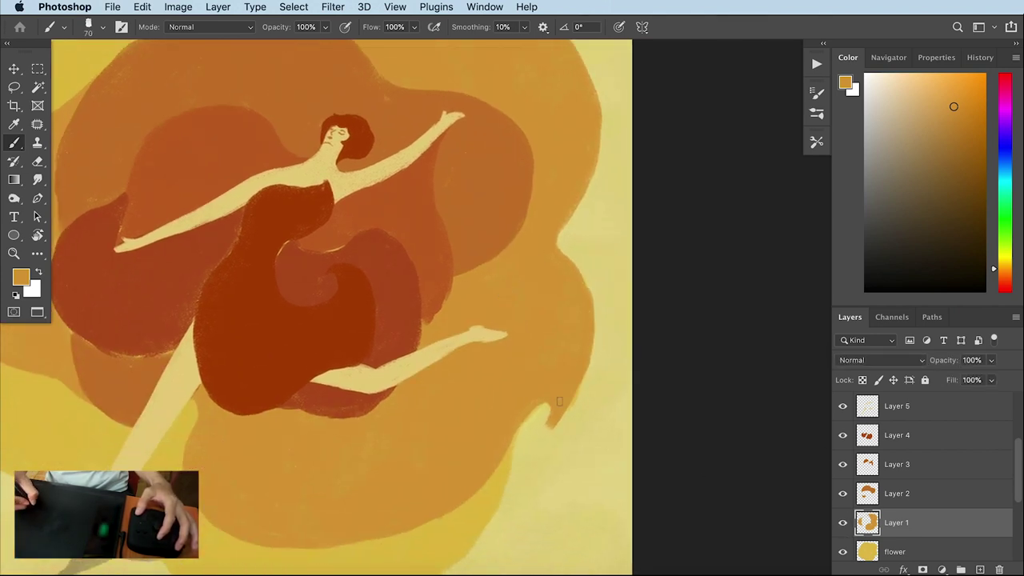
key(e)
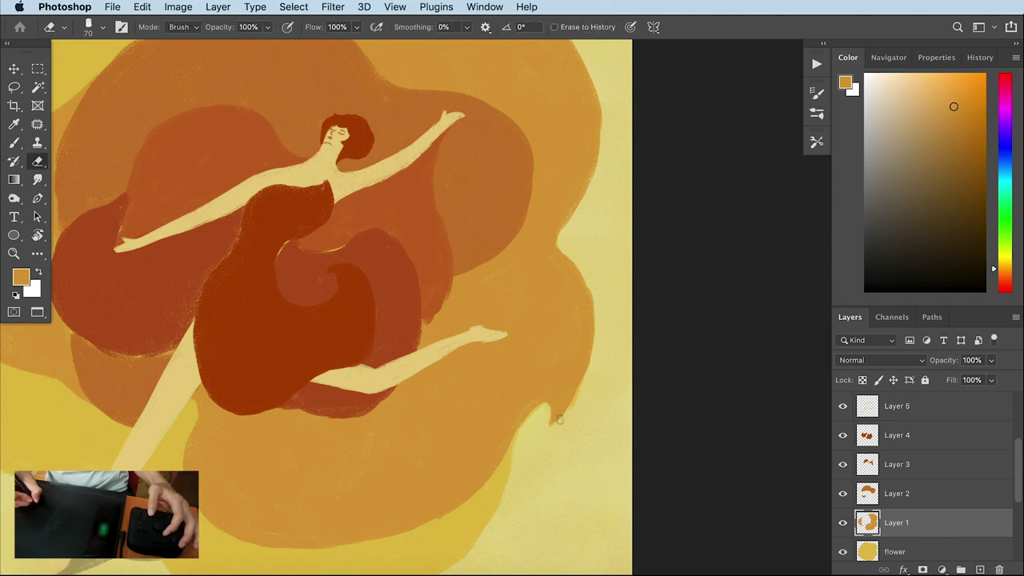
scroll(559, 418, up, 2)
scroll(564, 373, up, 1)
scroll(642, 392, left, 2)
Select Layer 2 with the brush active, panning across the flower
click(902, 493)
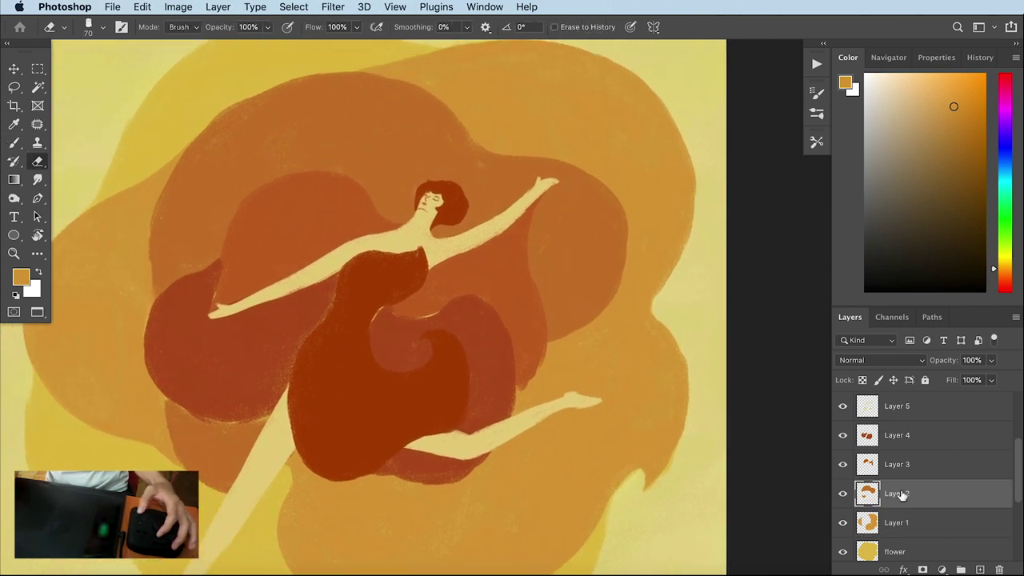
scroll(528, 411, down, 1)
scroll(527, 411, left, 1)
scroll(697, 455, left, 1)
key(b)
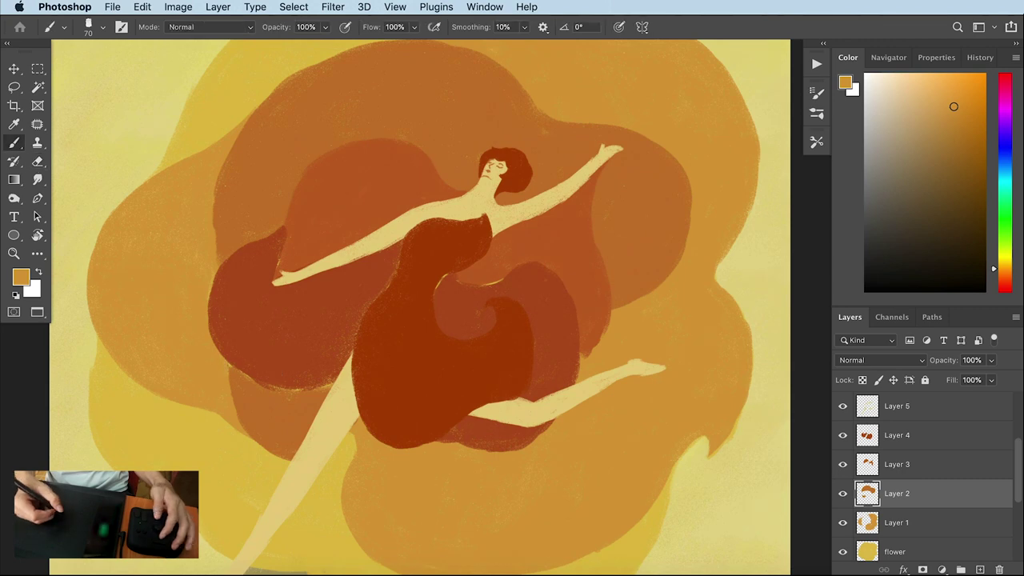
scroll(427, 308, down, 1)
scroll(426, 307, left, 1)
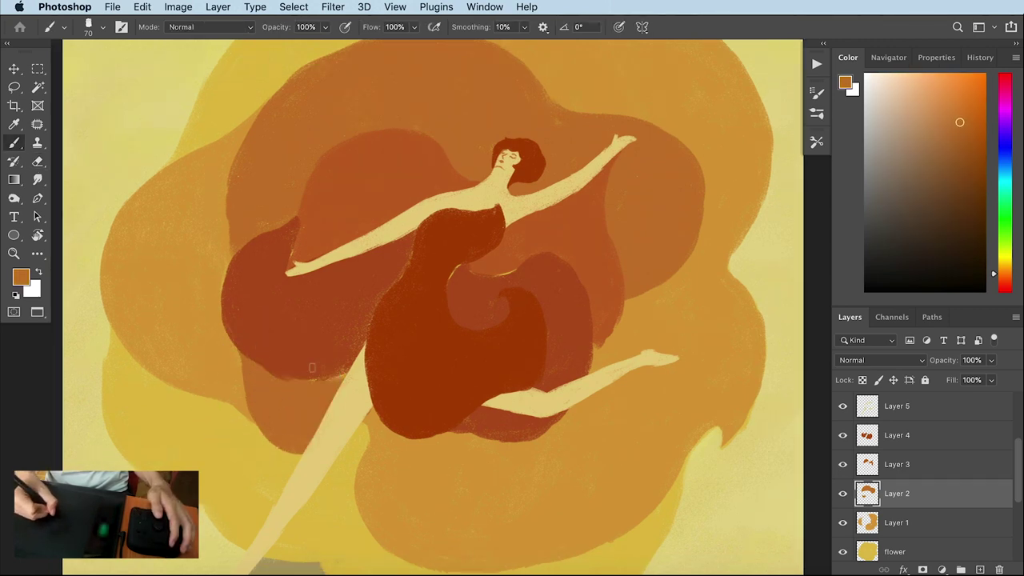
scroll(408, 254, up, 4)
scroll(408, 253, right, 2)
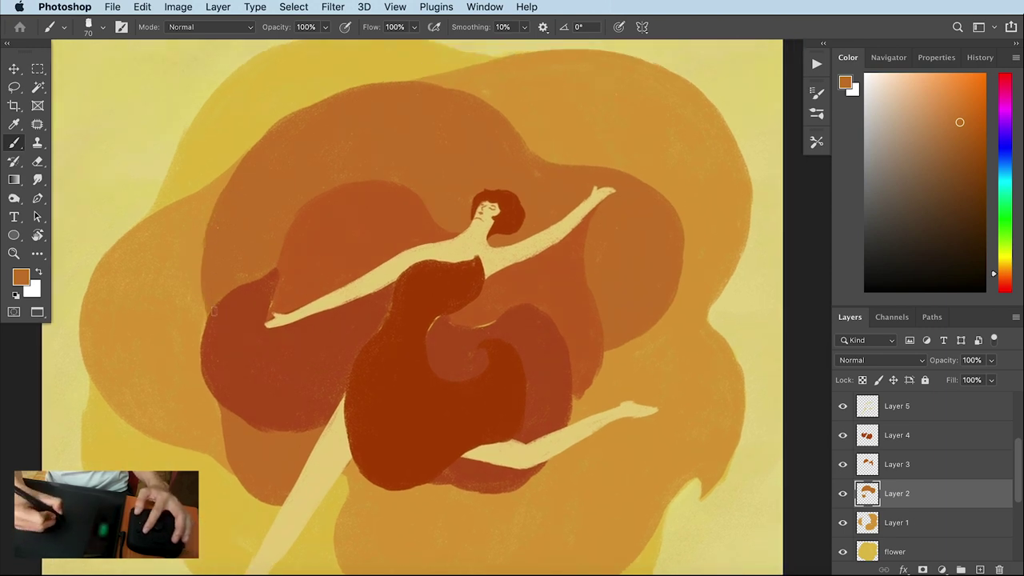
drag(333, 190, 299, 200)
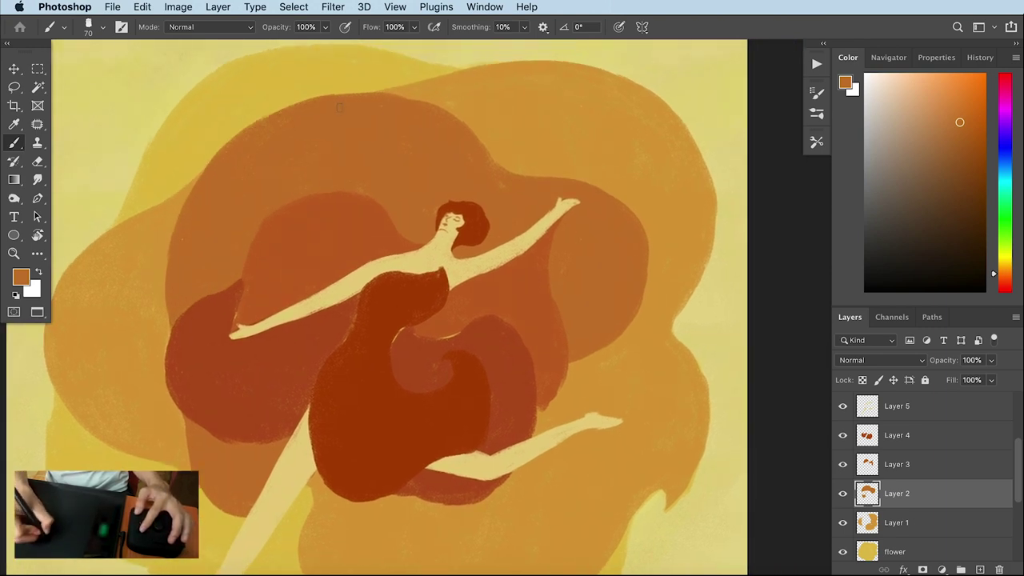
mouse_move(529, 244)
mouse_down()
mouse_move(481, 245)
mouse_move(461, 223)
mouse_move(504, 216)
mouse_up()
Select Layer 3 and sample the deep red-orange from the inner petals
click(888, 464)
drag(441, 306, 459, 315)
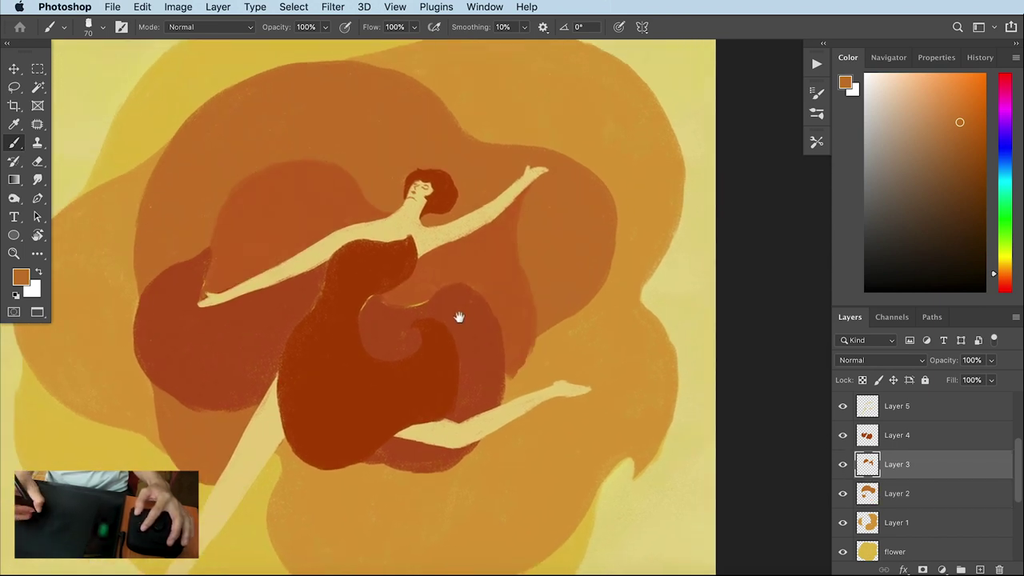
alt+click(265, 216)
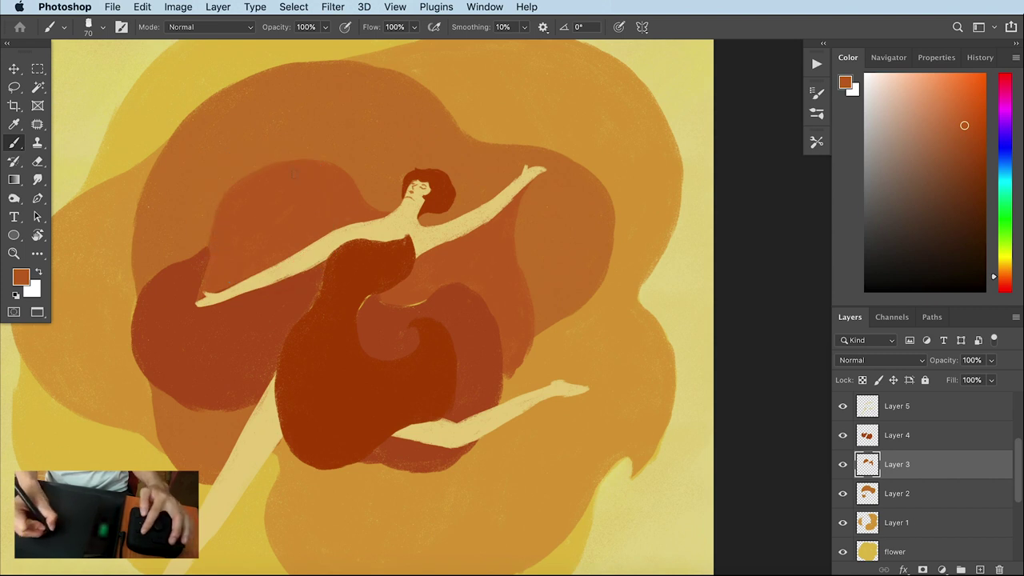
drag(340, 232, 303, 220)
drag(334, 278, 318, 276)
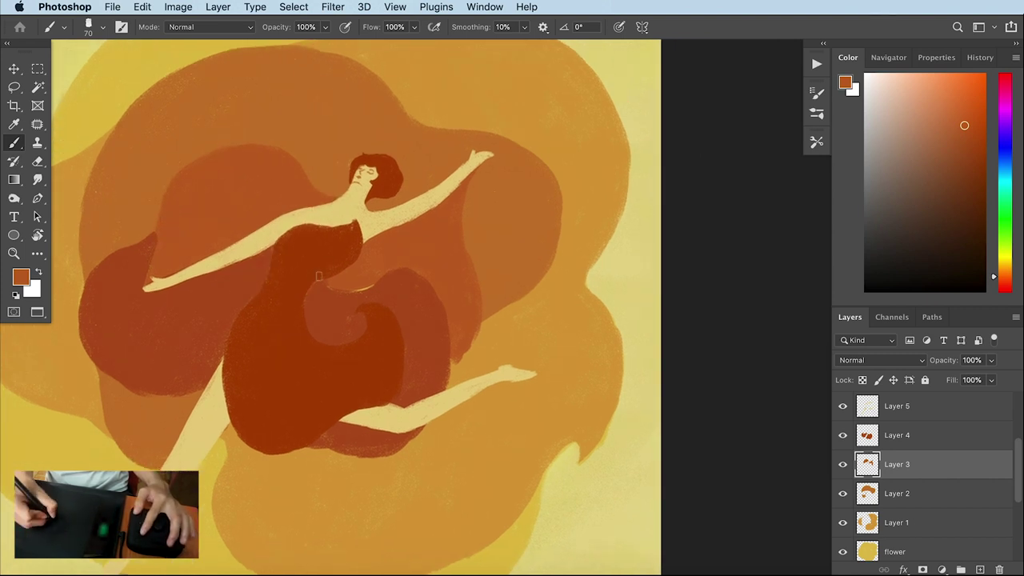
drag(456, 328, 451, 319)
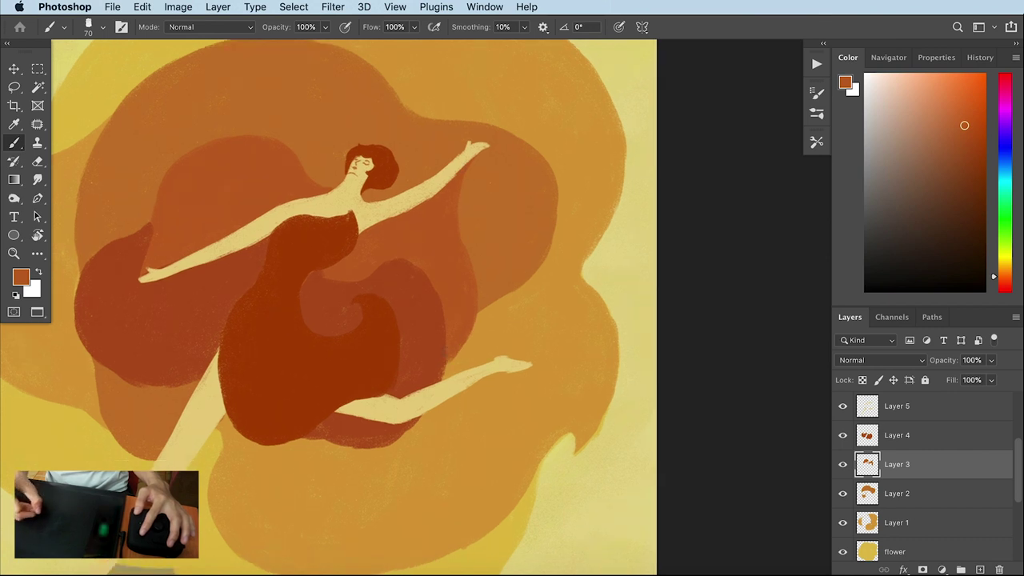
scroll(445, 362, up, 3)
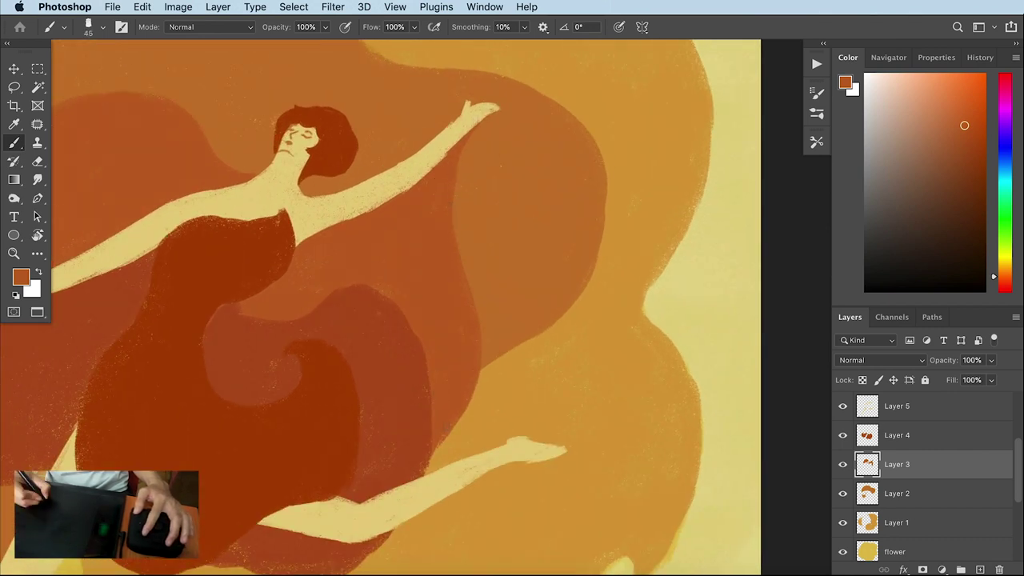
drag(404, 439, 434, 402)
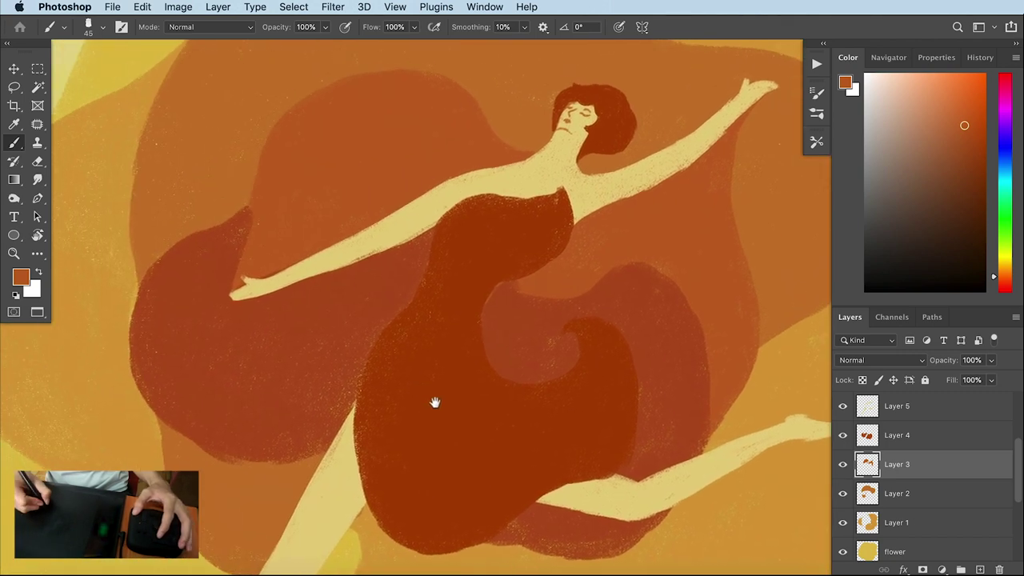
Select Layer 4, then return to Layer 3 with the brush active
click(845, 435)
drag(320, 350, 366, 347)
key(e)
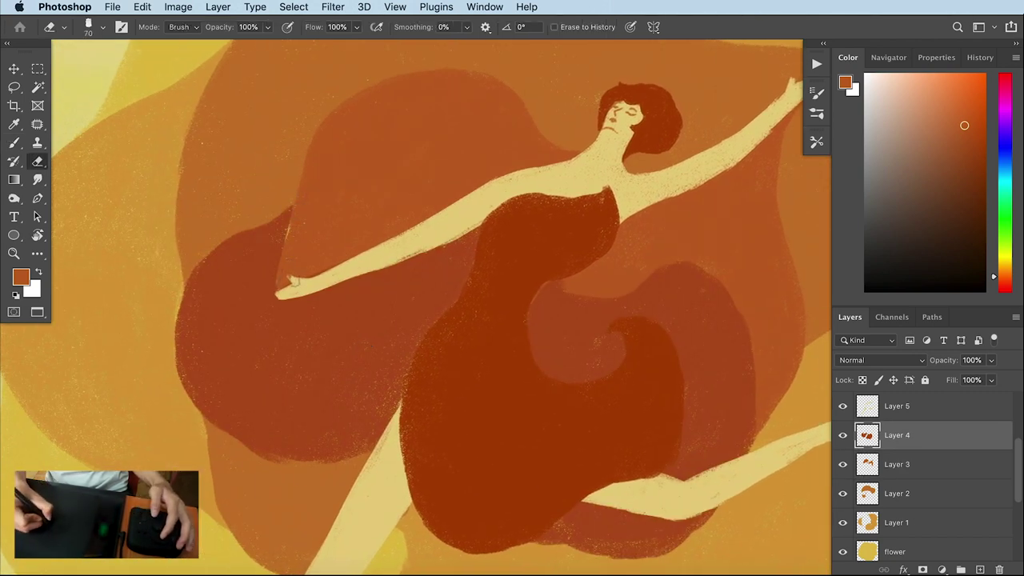
click(890, 462)
key(b)
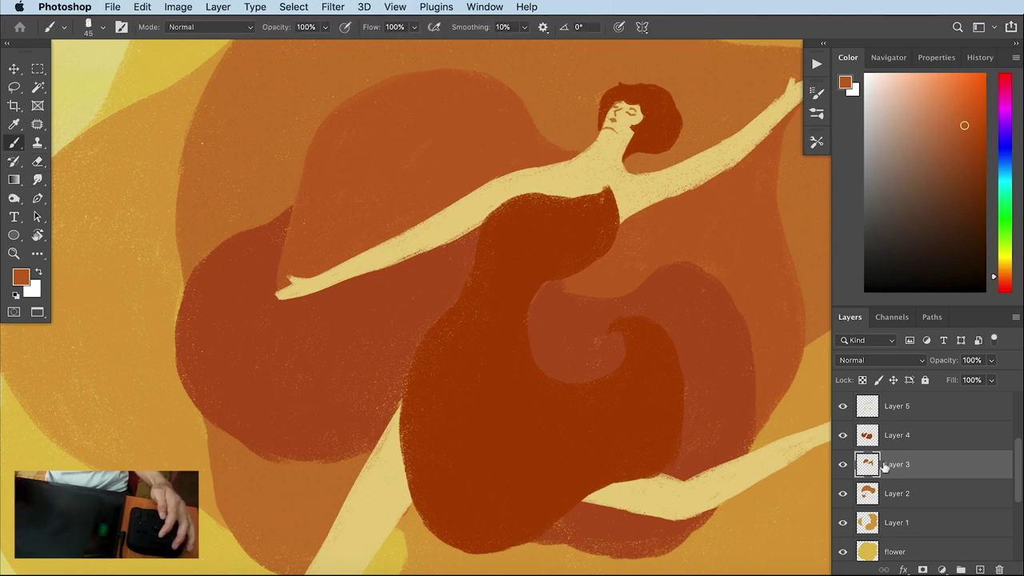
On Layer 4, sample the skirt's dark red and round out the blob's left and bottom edges
click(888, 435)
alt+click(246, 271)
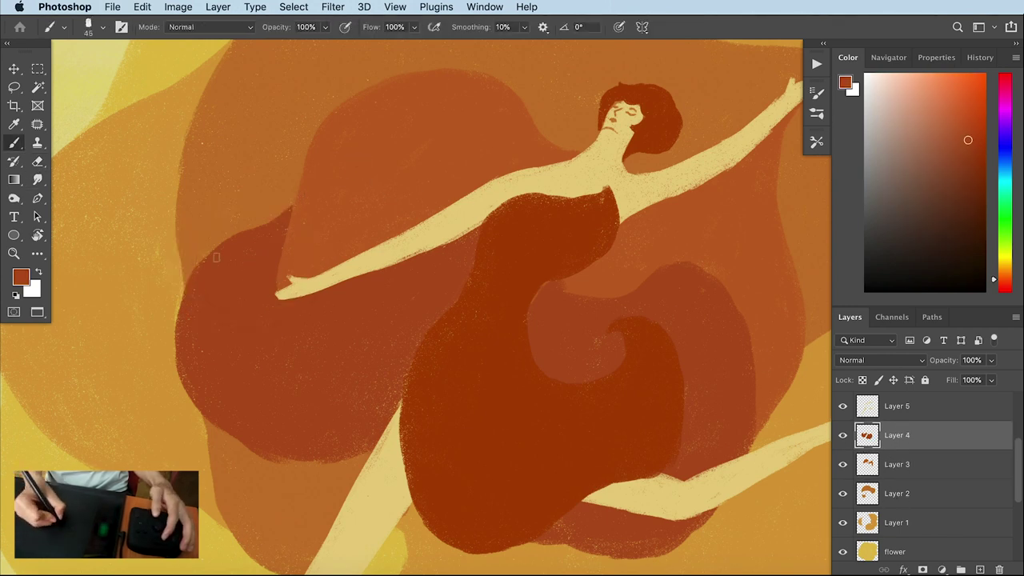
drag(215, 257, 198, 371)
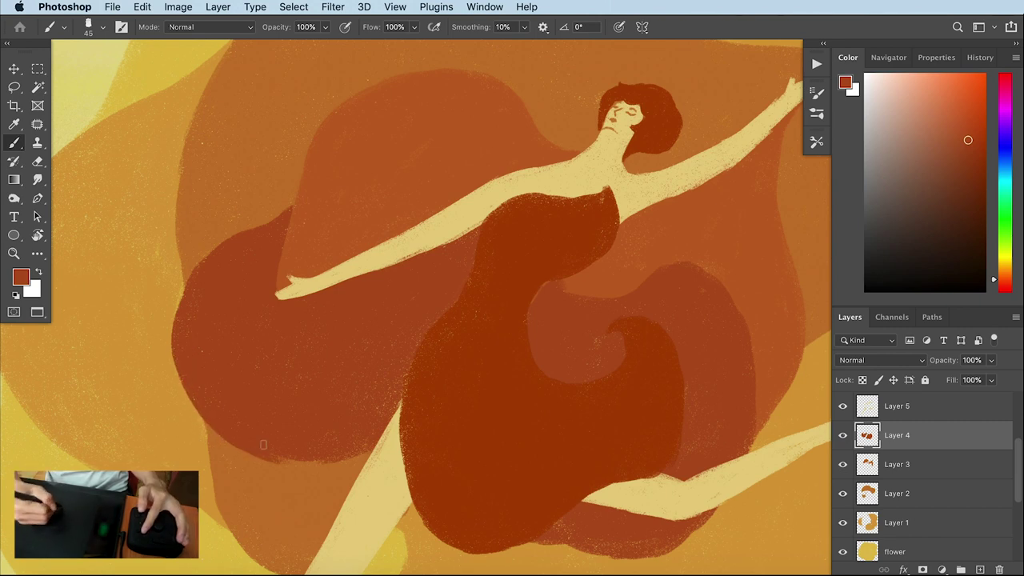
drag(272, 460, 370, 454)
Enlarge the brush to 80 and paint a dark red bump on the petal's top edge
key(])
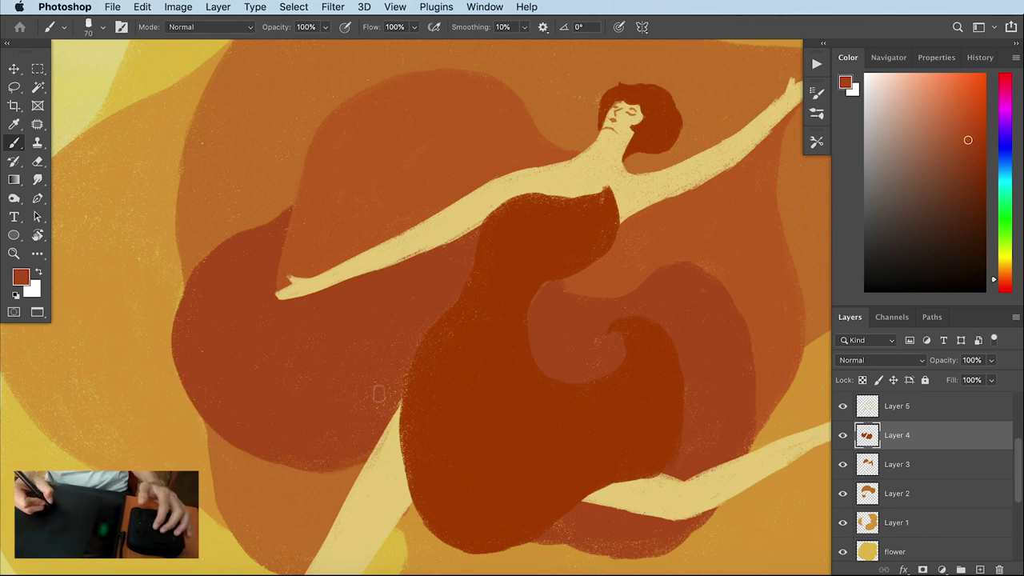
key(])
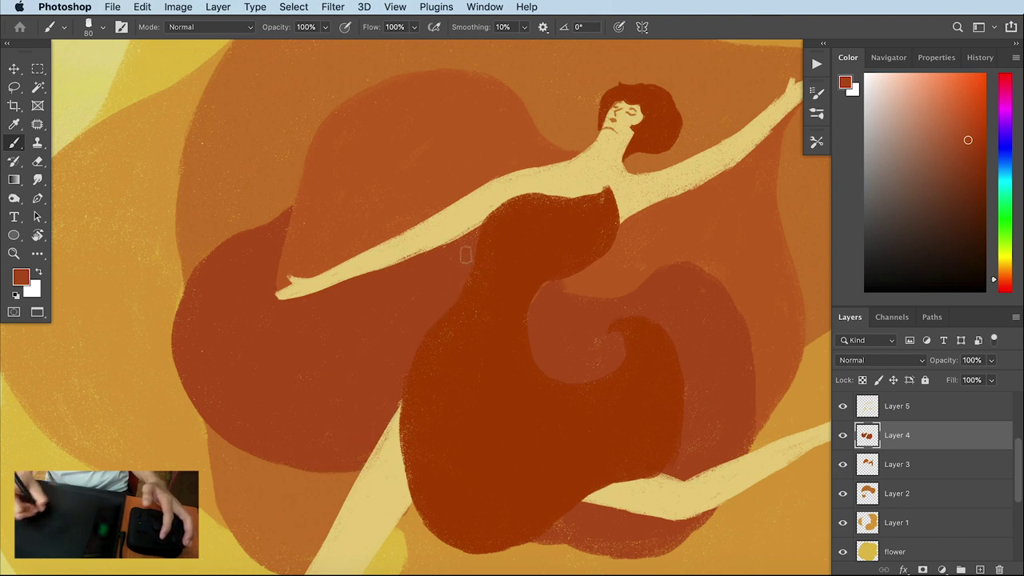
drag(297, 212, 273, 235)
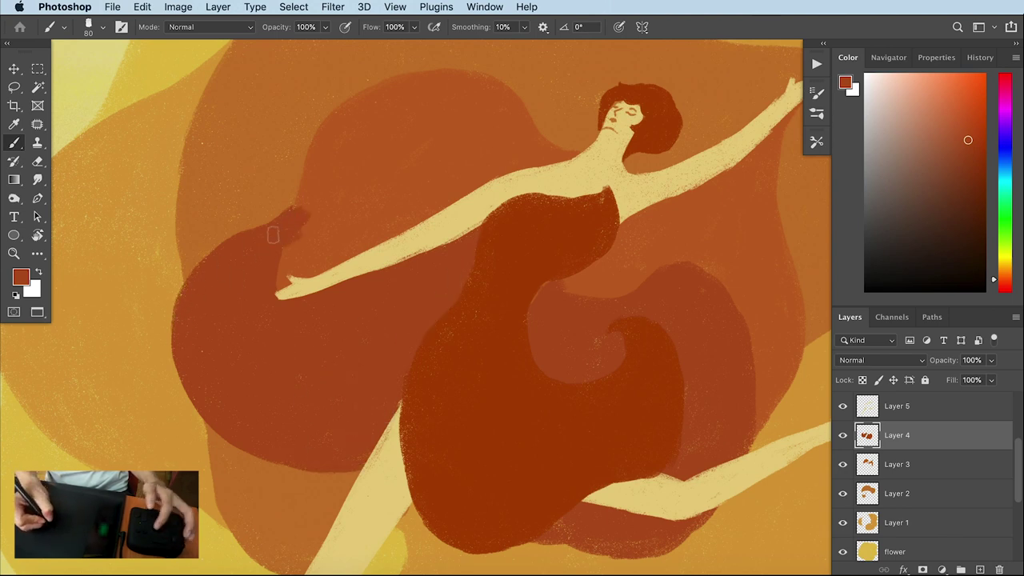
scroll(427, 219, right, 5)
scroll(427, 219, down, 3)
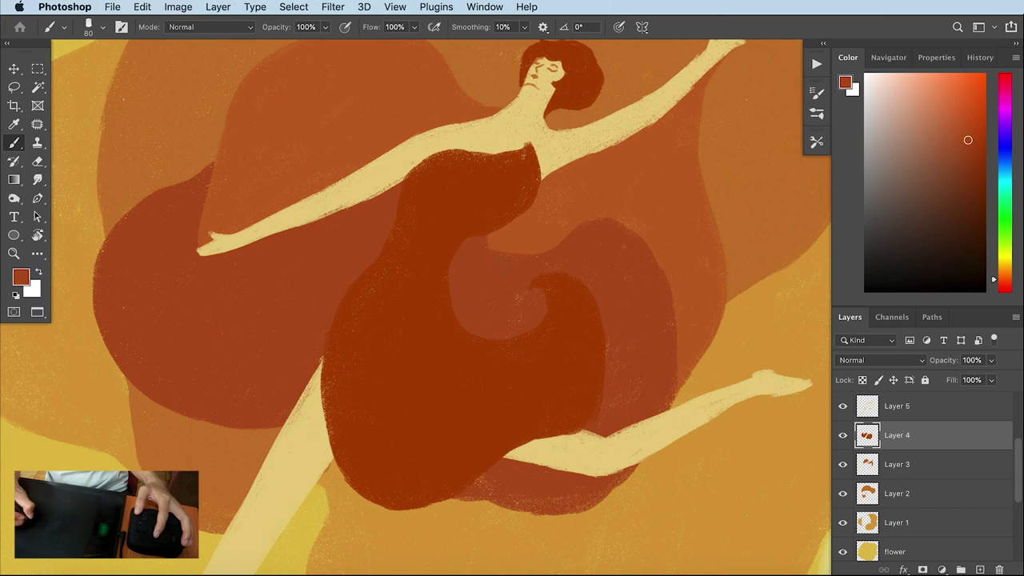
scroll(582, 365, down, 2)
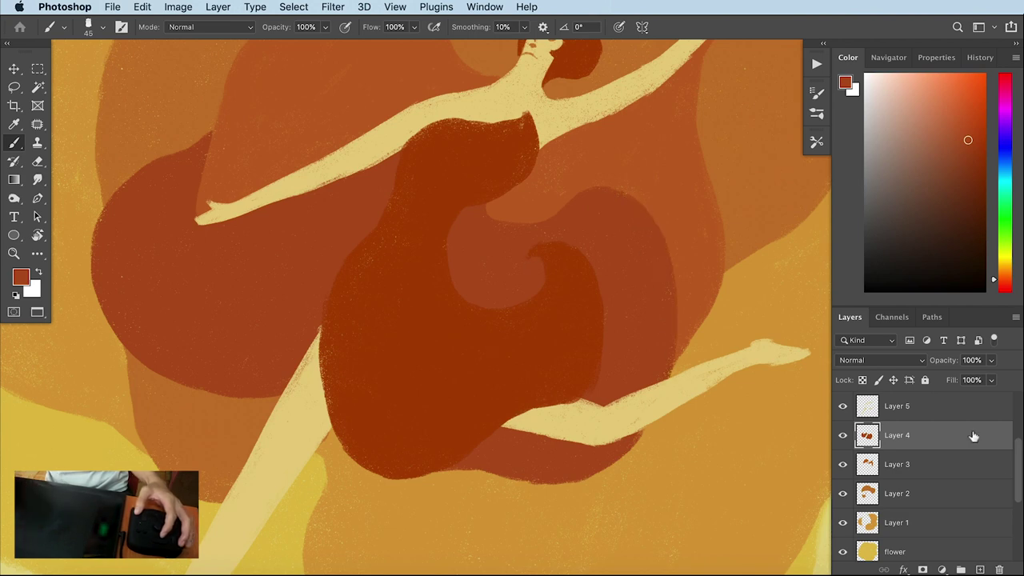
scroll(974, 435, up, 2)
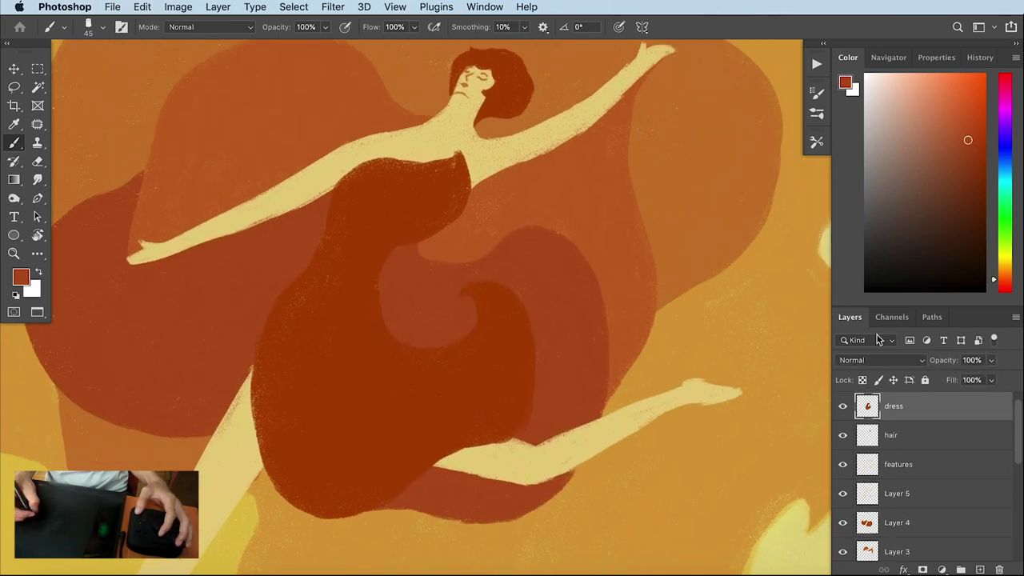
scroll(1016, 415, up, 1)
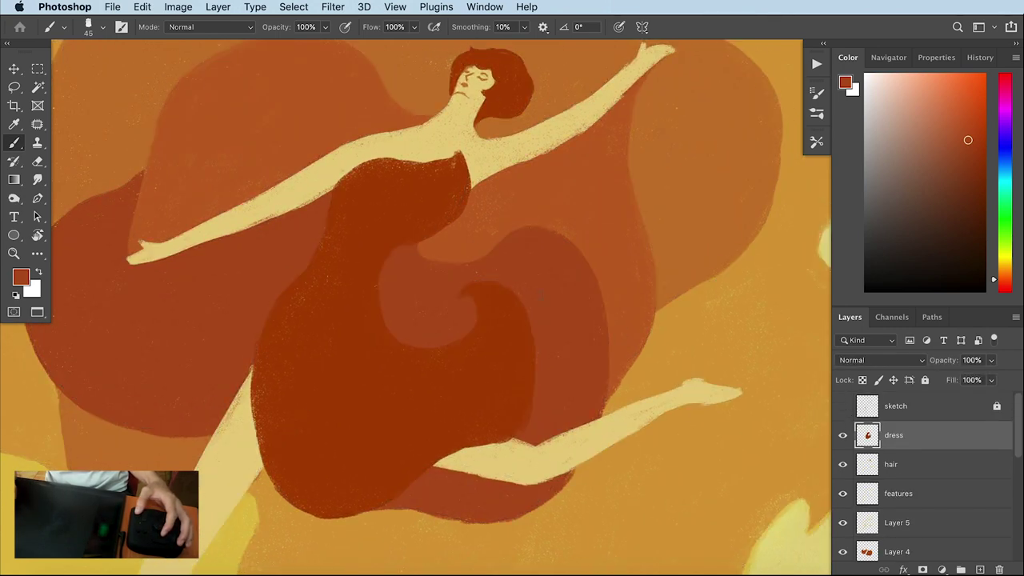
Toggle the sketch outlines on and off as a reference for the dress shape
key(e)
click(842, 406)
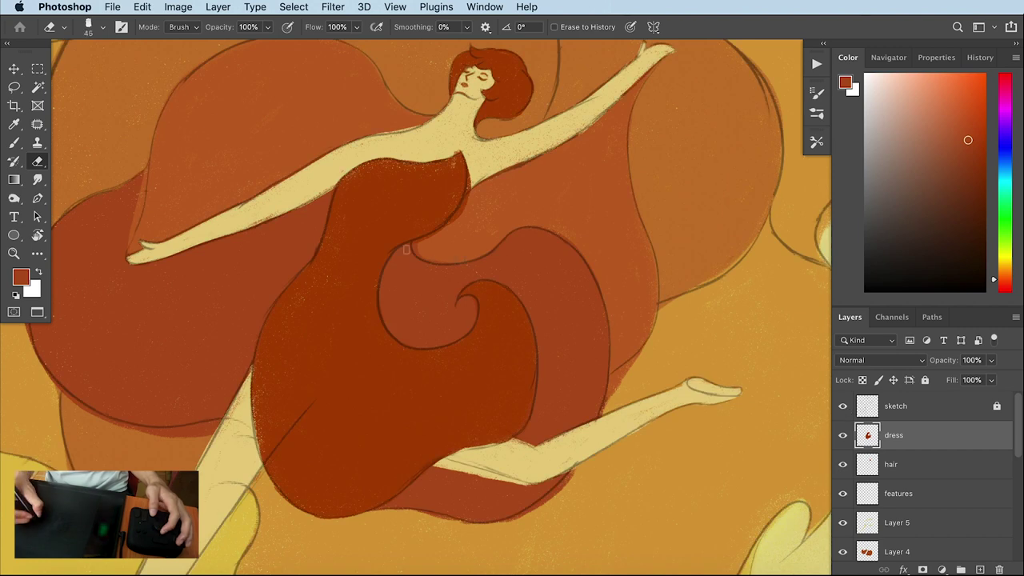
scroll(408, 251, up, 2)
scroll(409, 250, up, 1)
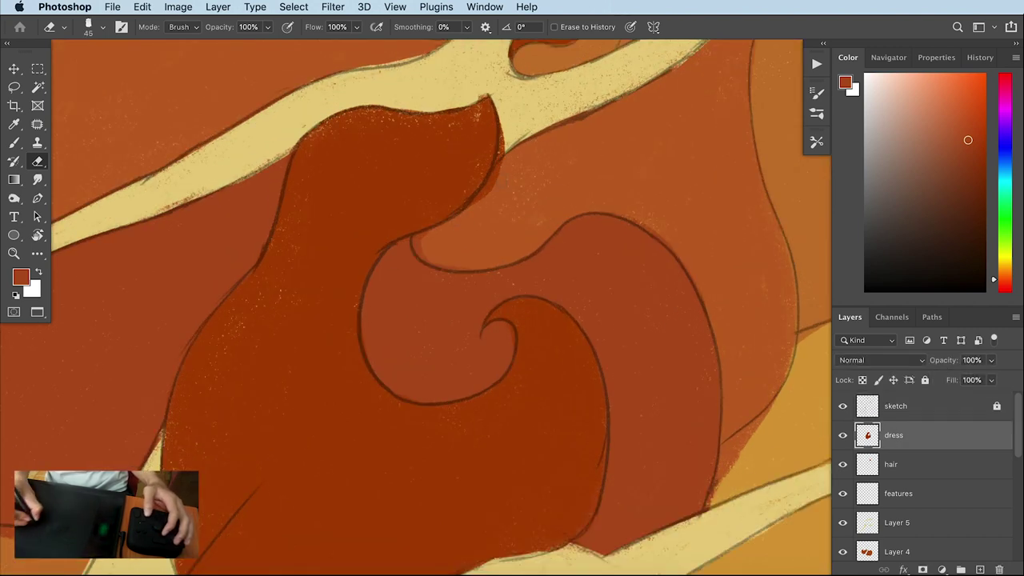
drag(470, 236, 549, 141)
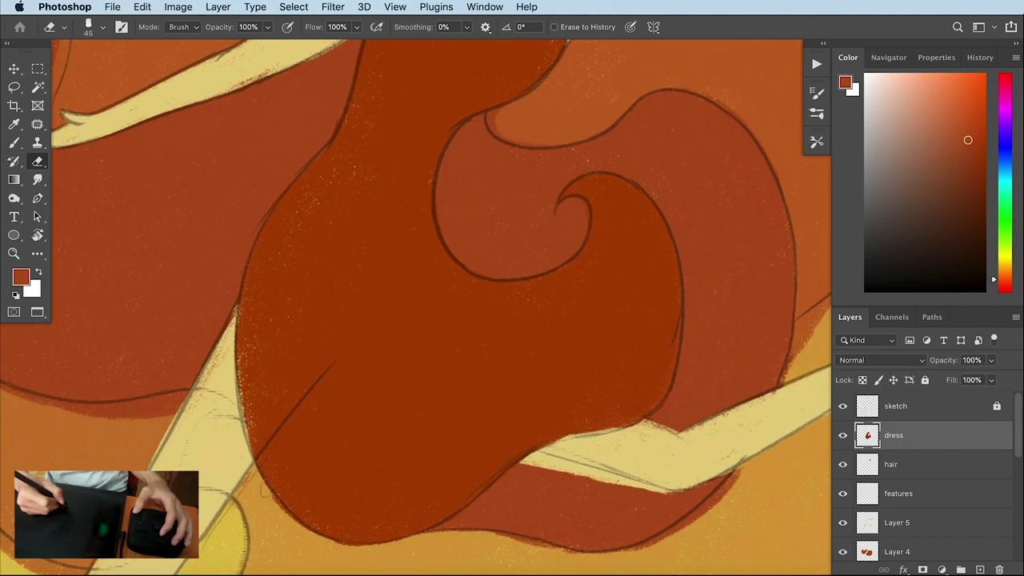
click(842, 405)
key(b)
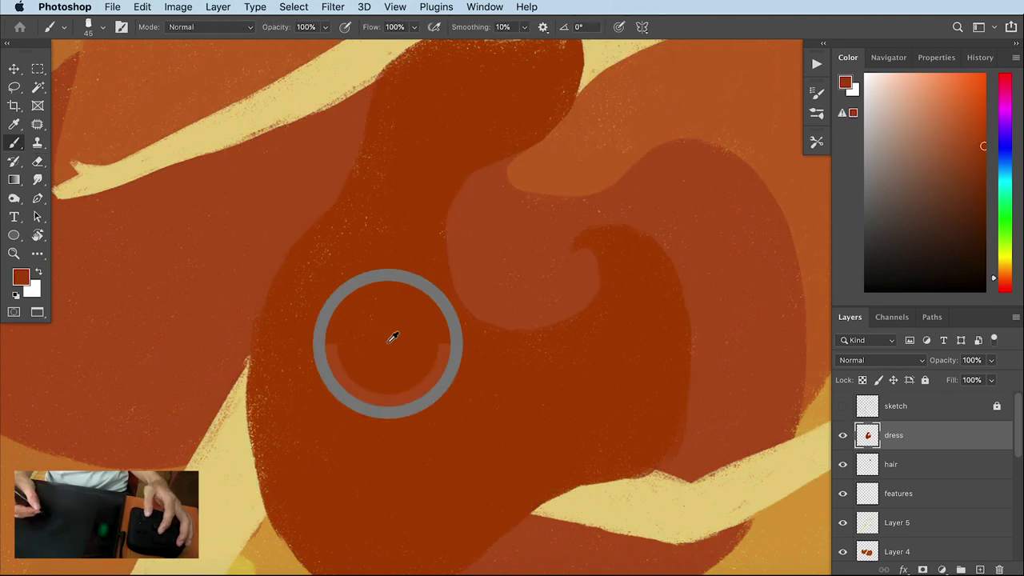
scroll(391, 320, up, 3)
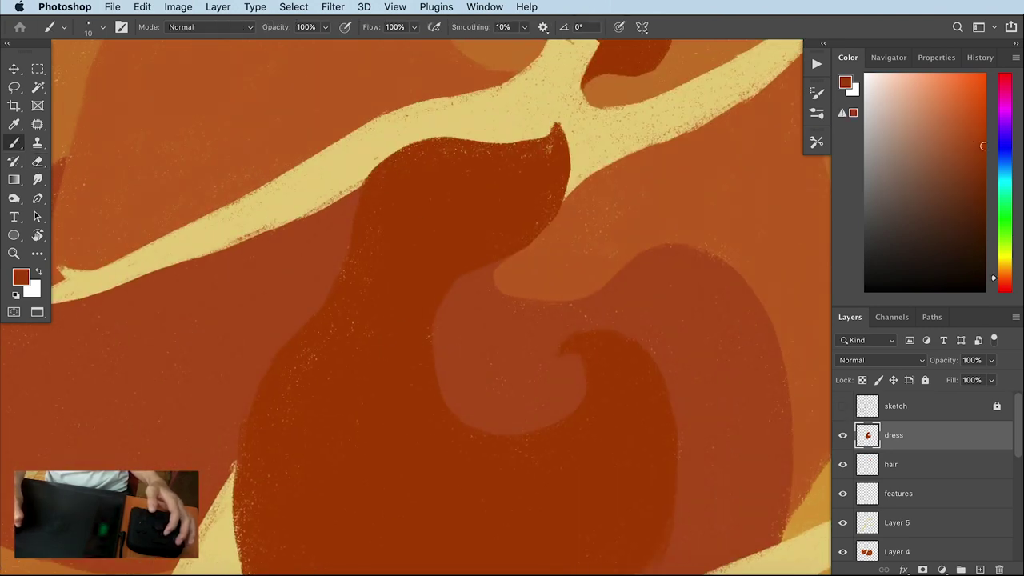
key(e)
key(b)
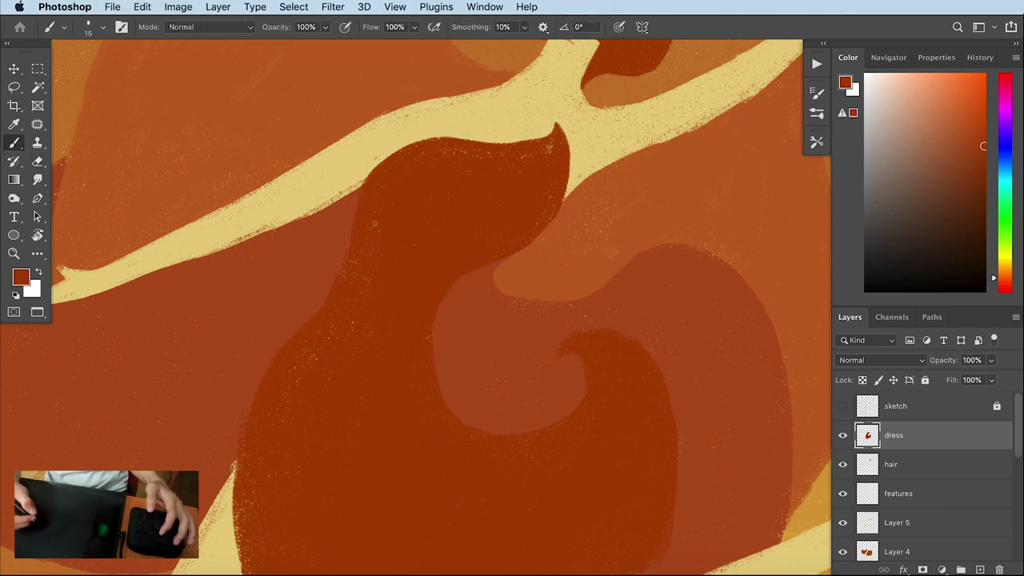
Push out and smooth the dress's left edge with paint
drag(298, 345, 328, 270)
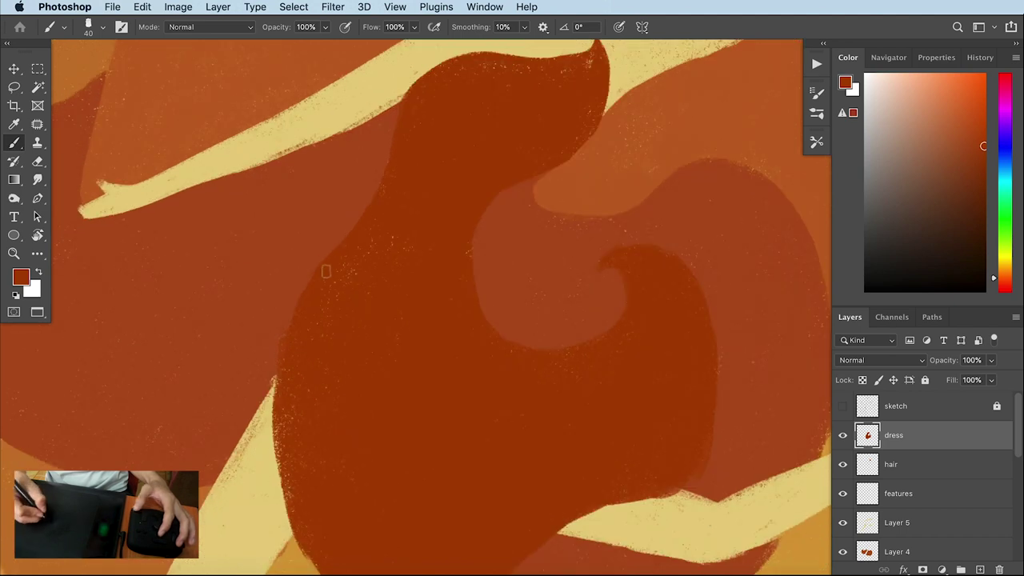
drag(290, 383, 298, 296)
mouse_move(286, 199)
mouse_down()
mouse_move(264, 320)
mouse_move(364, 472)
mouse_up()
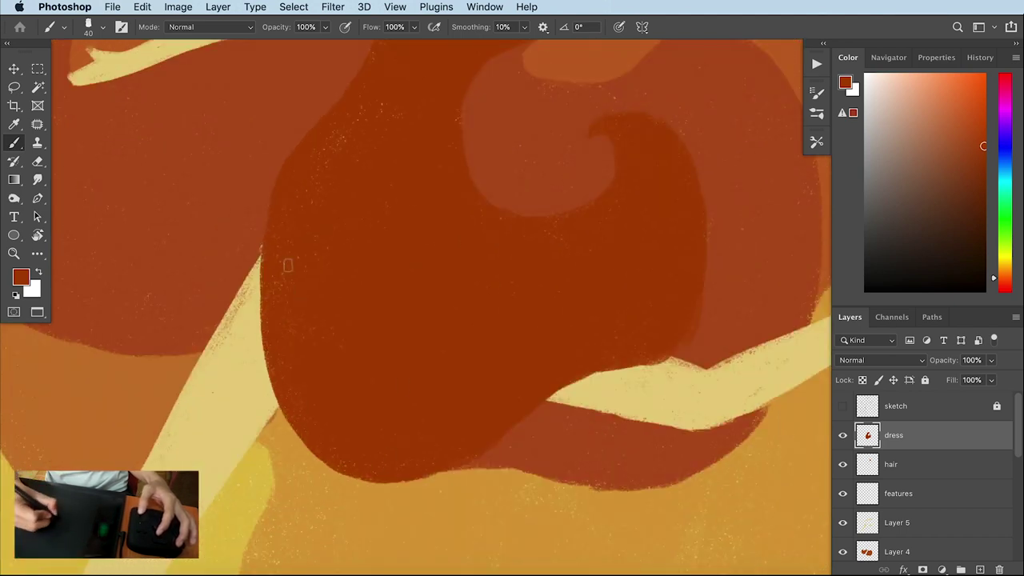
scroll(304, 240, up, 2)
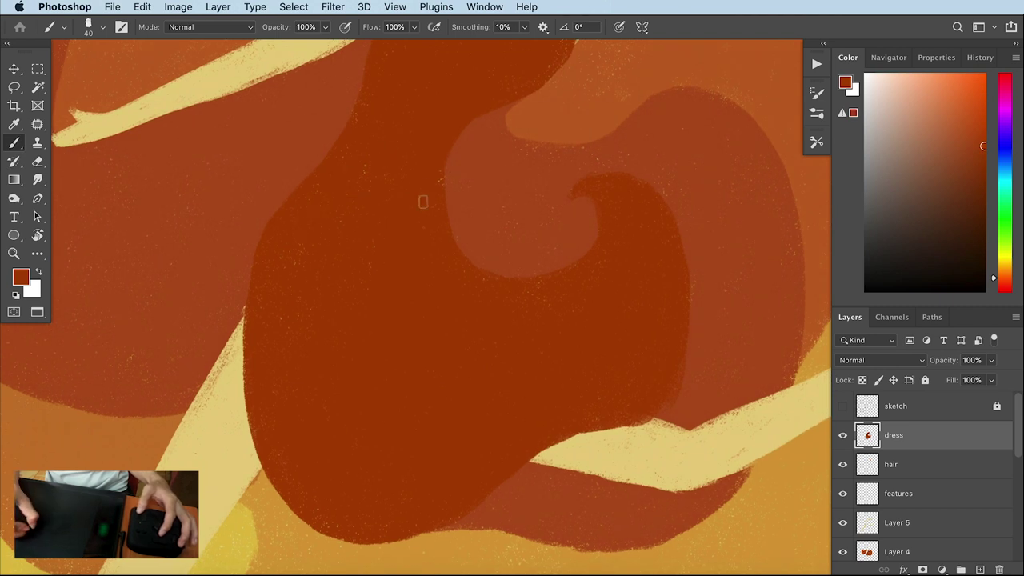
At brush size 50, widen the dress's right edge and extend its lower-right edge
key(bracketleft)
key(bracketleft)
key(bracketleft)
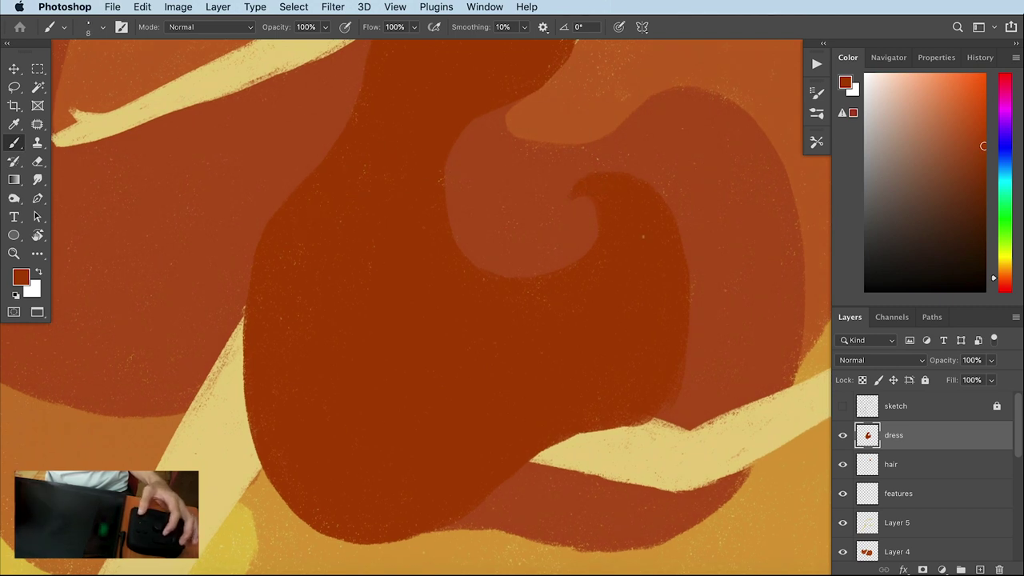
key(bracketright)
key(bracketright)
key(bracketright)
drag(672, 240, 661, 344)
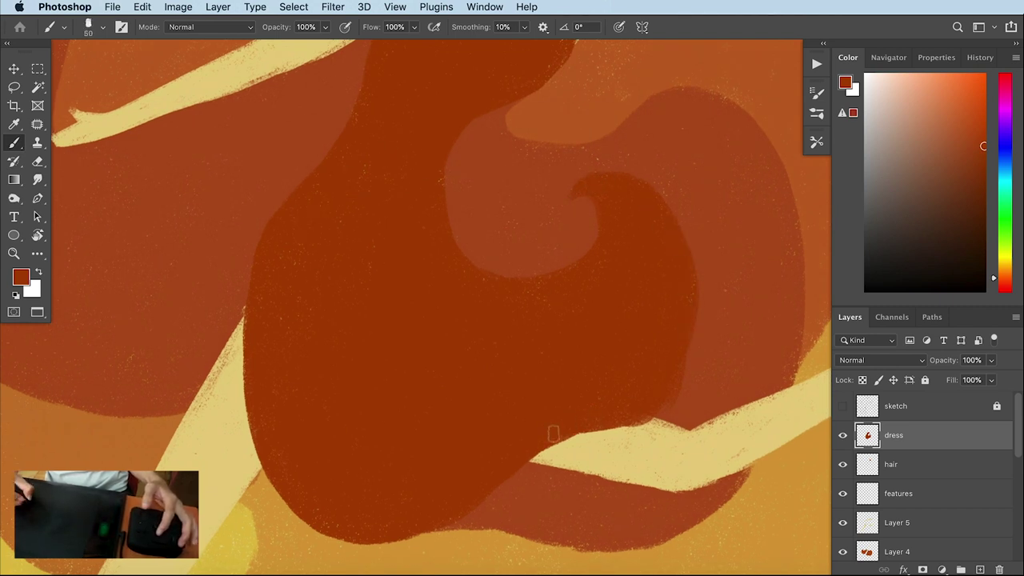
mouse_move(624, 415)
mouse_down()
mouse_move(692, 292)
mouse_move(642, 372)
mouse_up()
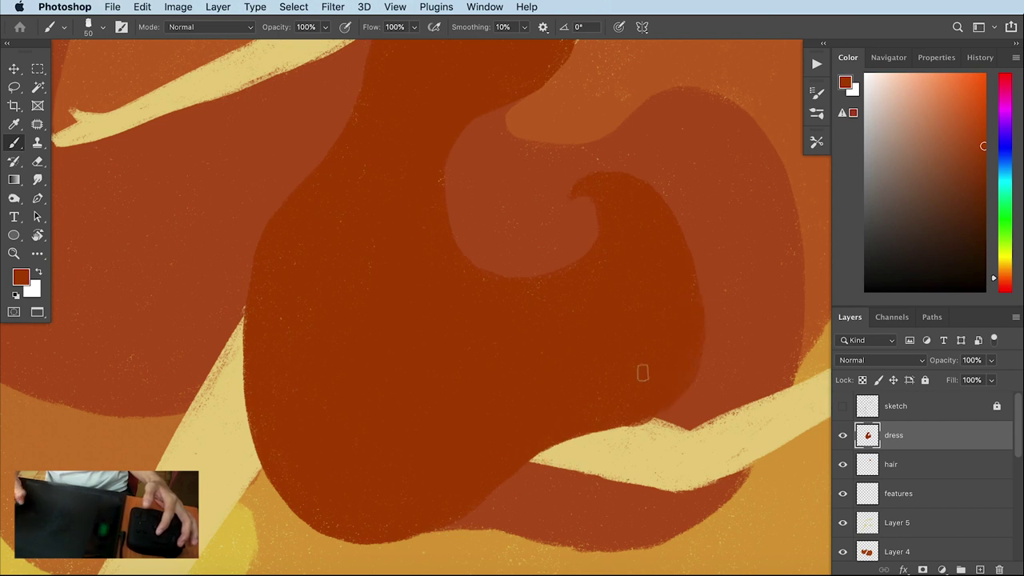
scroll(468, 365, down, 3)
scroll(473, 359, down, 2)
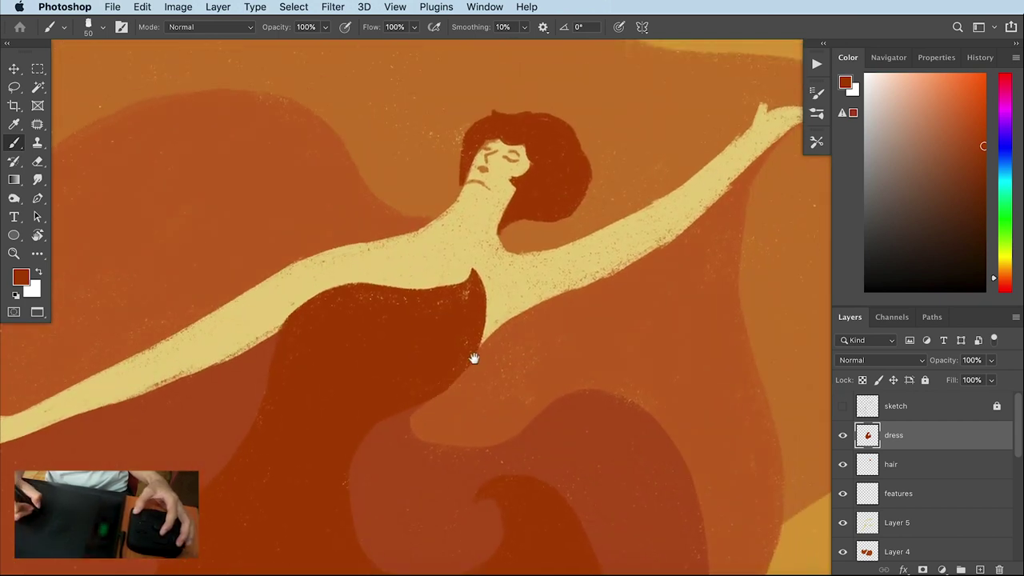
drag(493, 280, 551, 276)
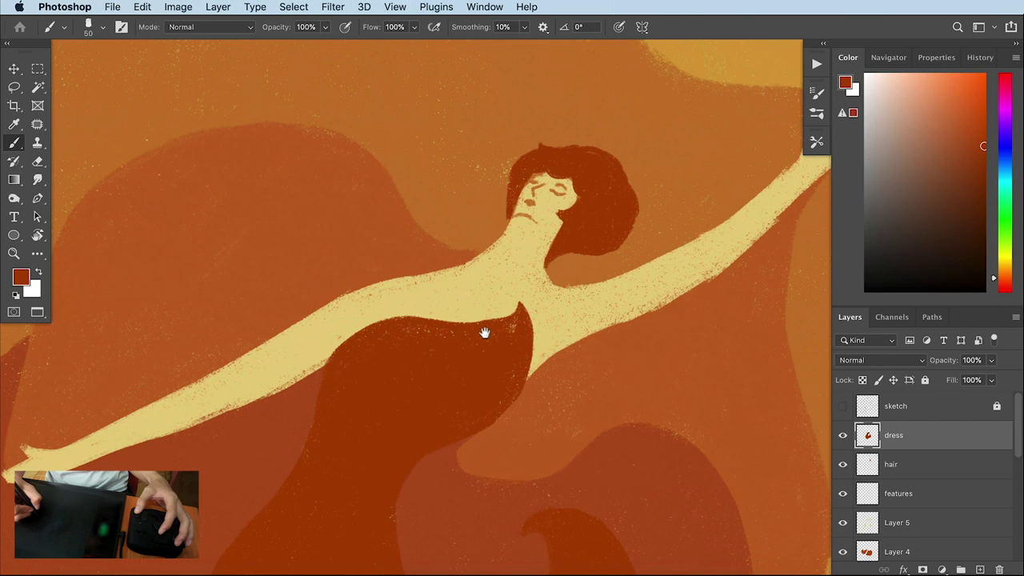
click(890, 464)
key(bracketleft)
key(bracketleft)
key(bracketleft)
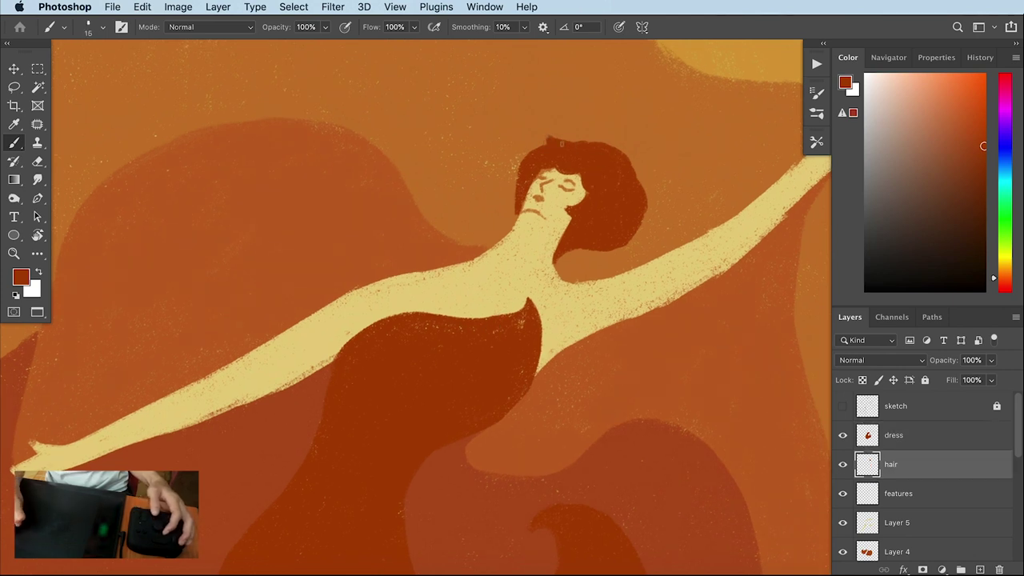
key(e)
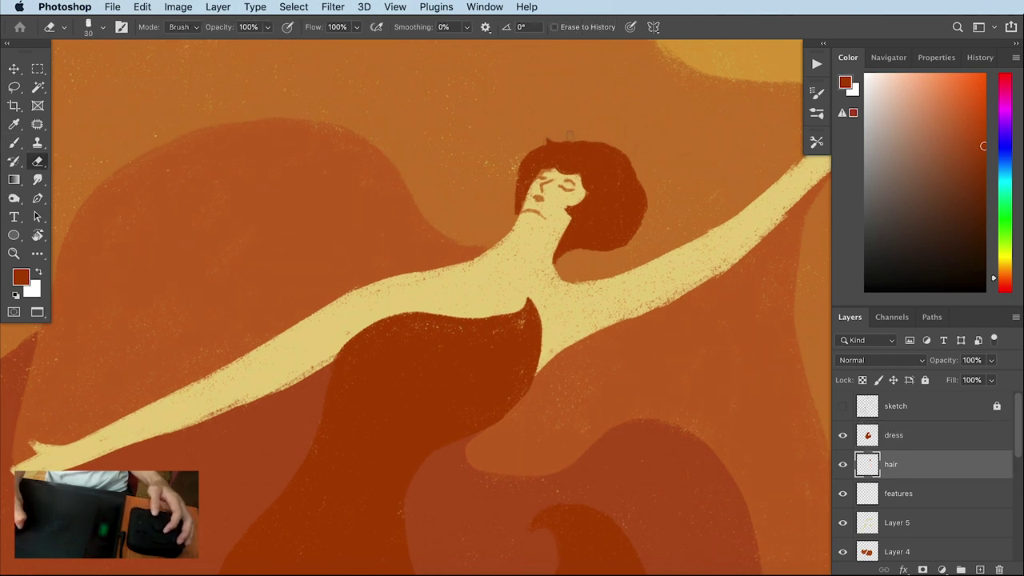
key(b)
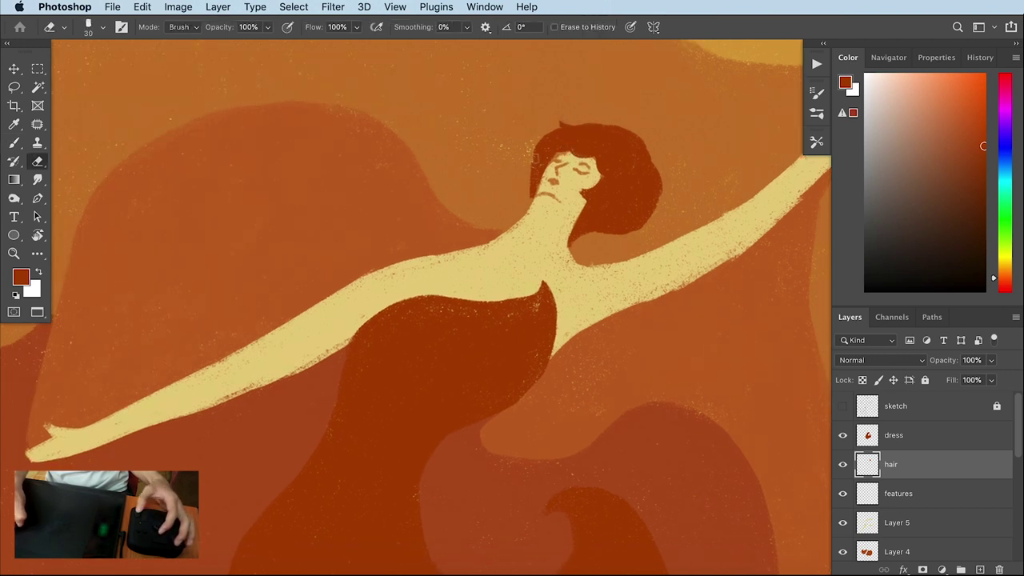
drag(563, 177, 577, 161)
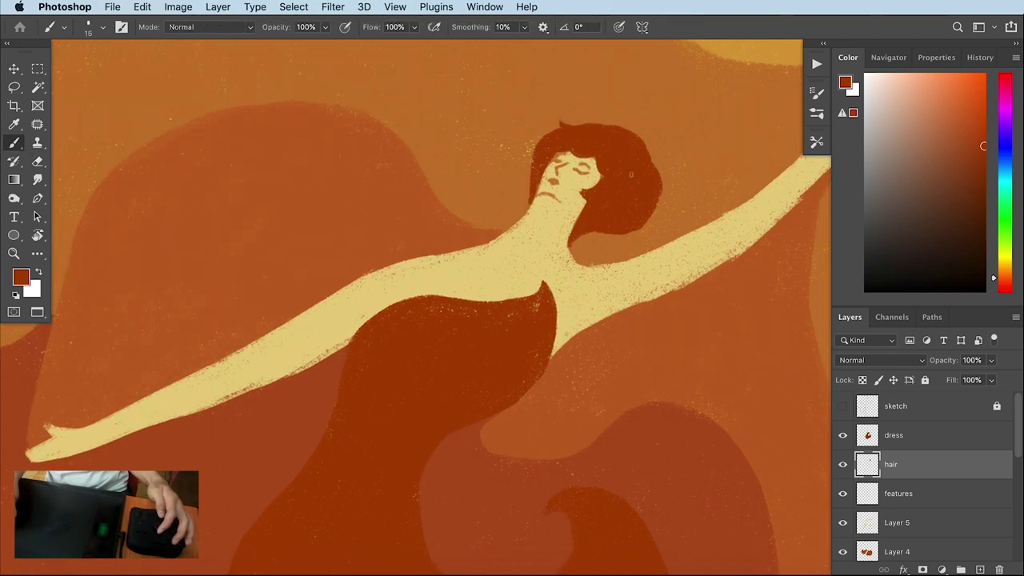
scroll(596, 233, down, 3)
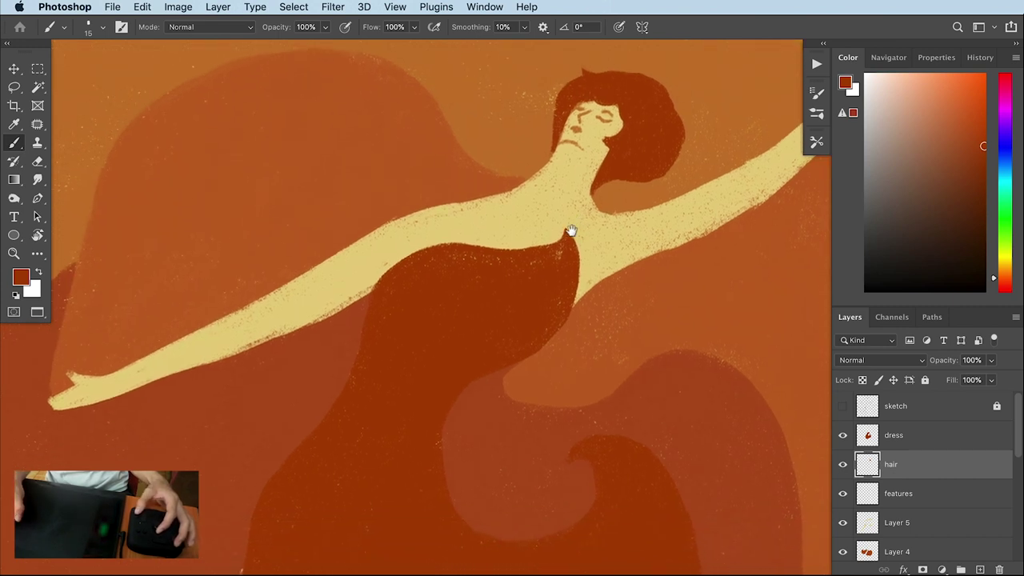
scroll(571, 231, down, 3)
click(897, 522)
On Layer 5, sample the arm's pale yellow and extend the hand at the arm's end
scroll(559, 240, up, 2)
scroll(560, 240, right, 2)
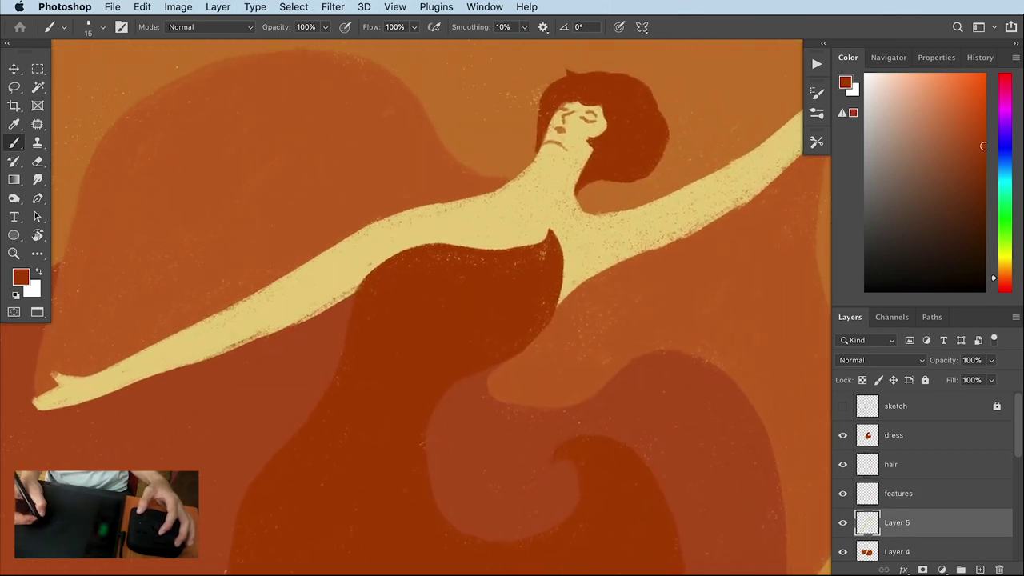
scroll(361, 241, down, 2)
scroll(360, 241, left, 2)
key(e)
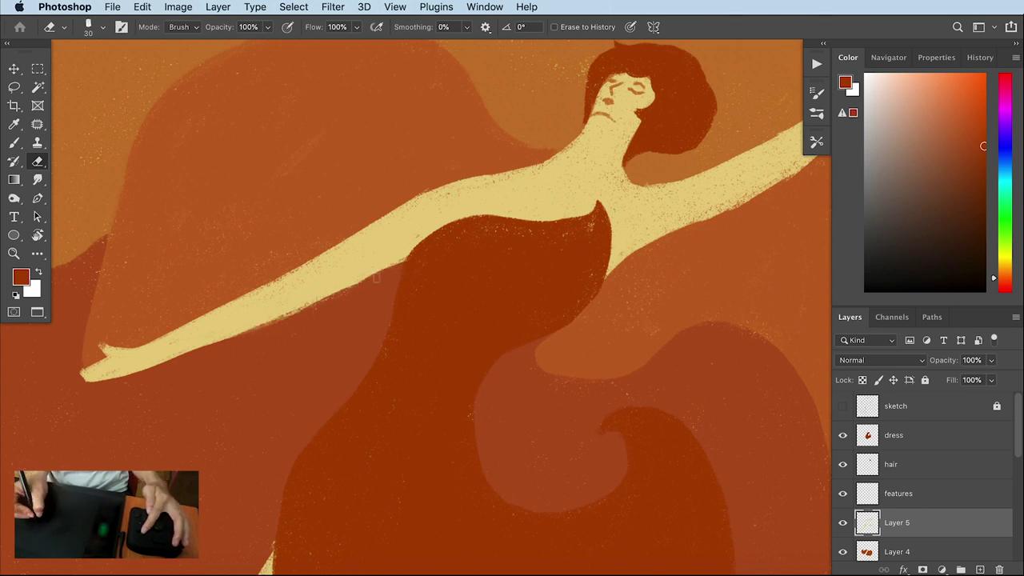
key(b)
alt+click(377, 249)
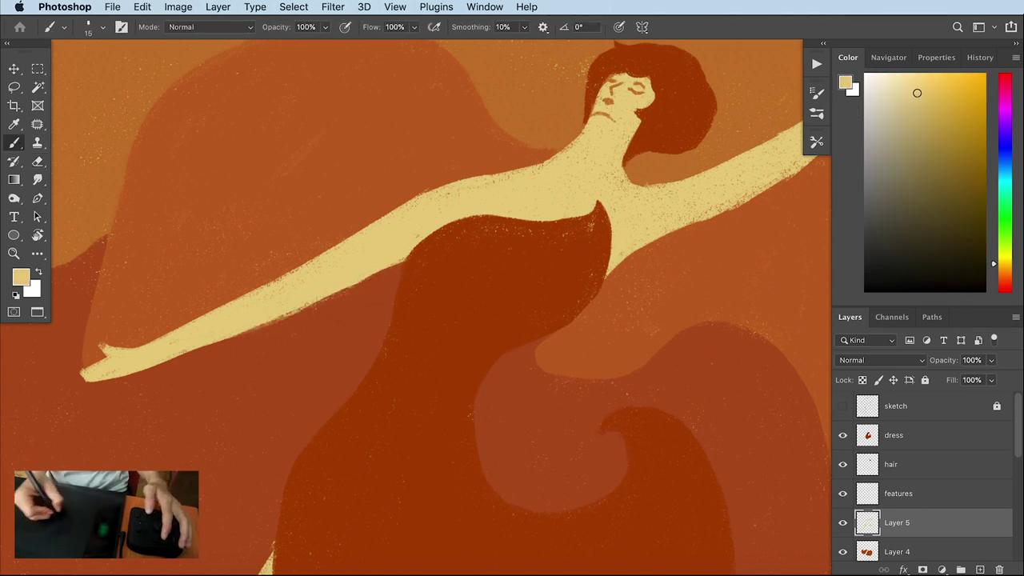
scroll(383, 271, down, 2)
scroll(384, 272, left, 3)
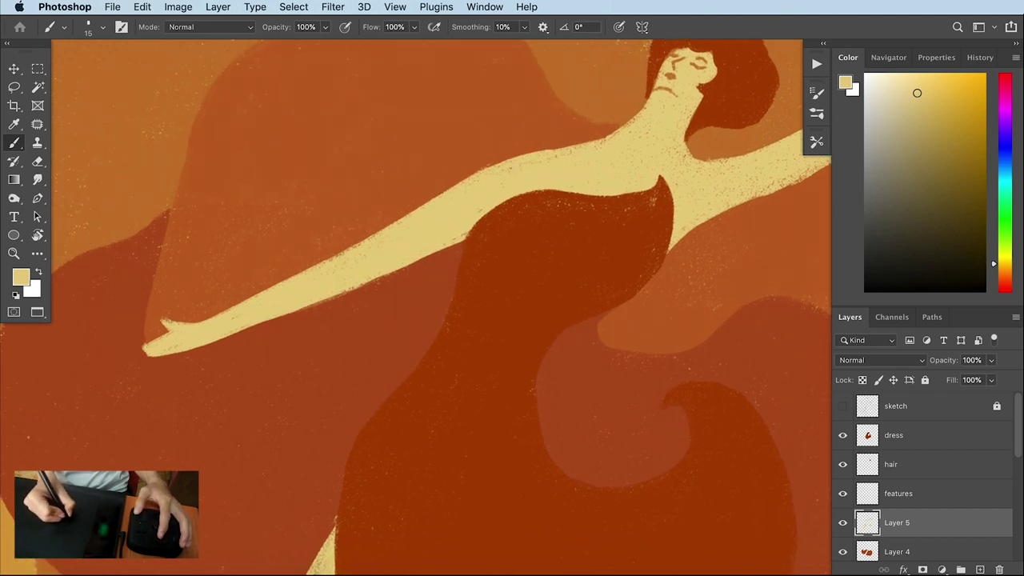
drag(156, 344, 142, 349)
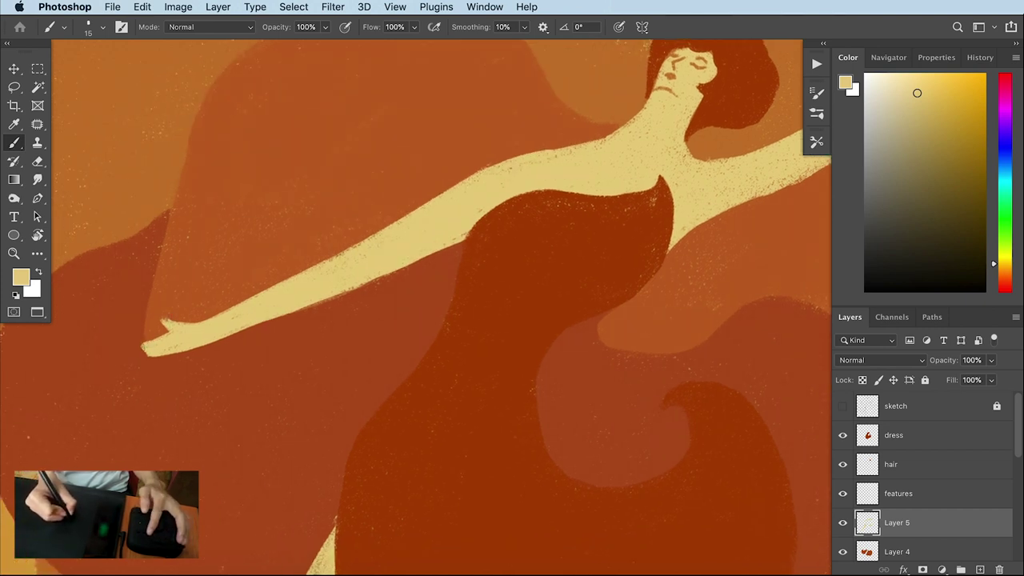
Tidy the dancer's shoulder edges with Brush and Eraser, using a larger brush
key(e)
scroll(415, 307, up, 1)
scroll(416, 307, right, 2)
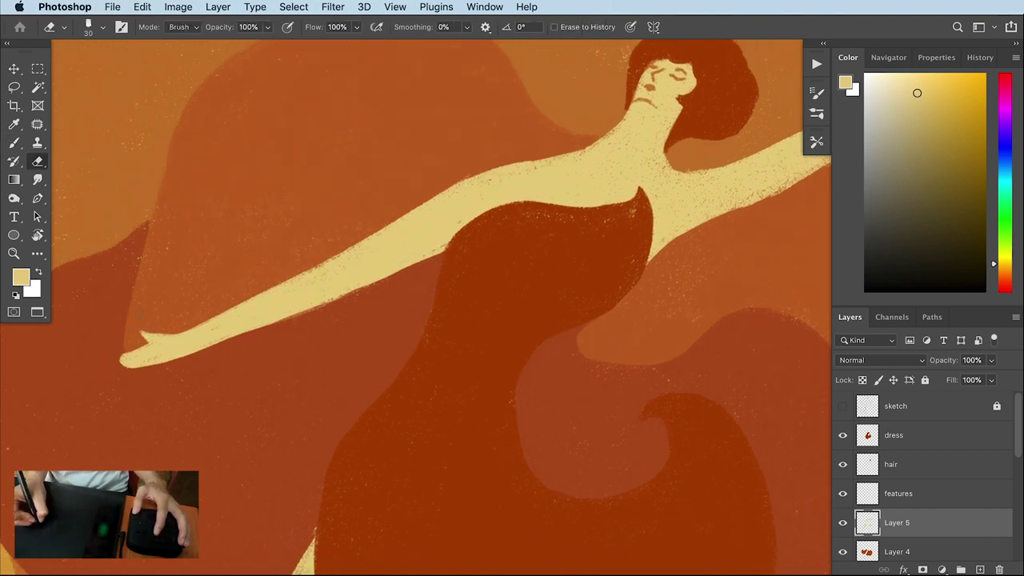
scroll(315, 279, up, 2)
scroll(315, 279, right, 4)
key(b)
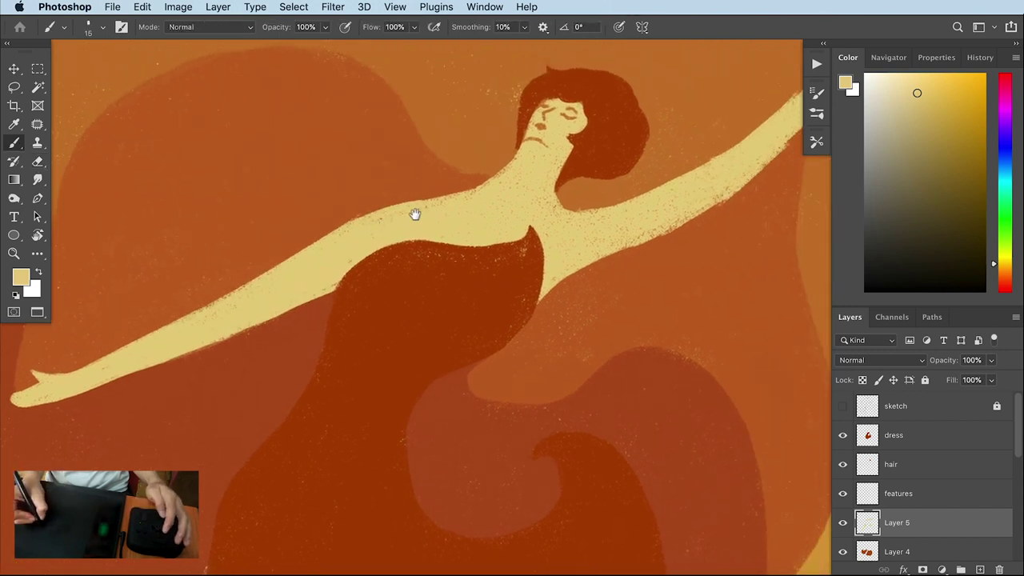
drag(415, 214, 391, 231)
key(bracketright)
key(bracketright)
key(bracketright)
Toggle the sketch outlines and refine the raised arm and upper body, undoing one stroke
click(842, 405)
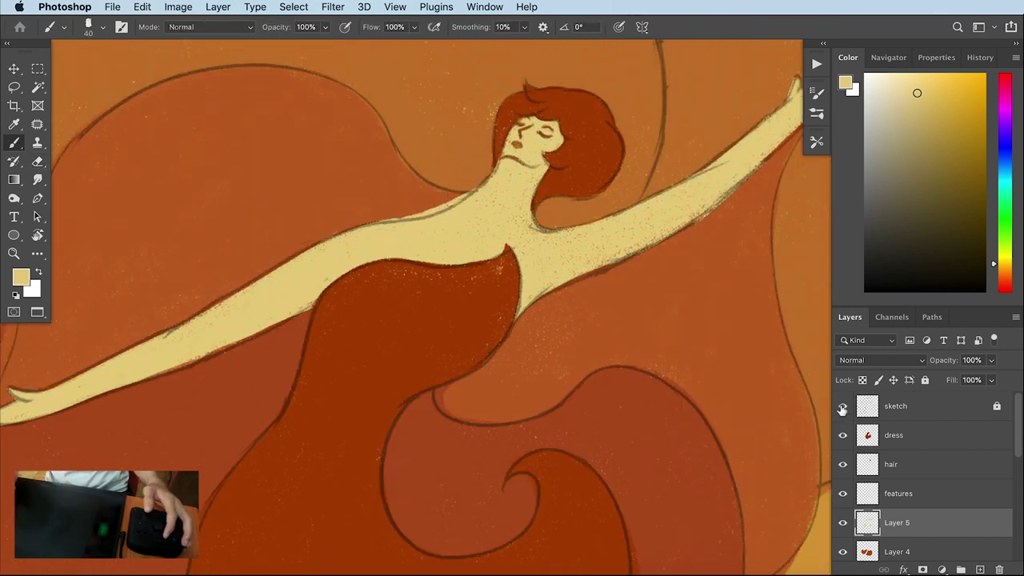
key(e)
drag(472, 192, 361, 204)
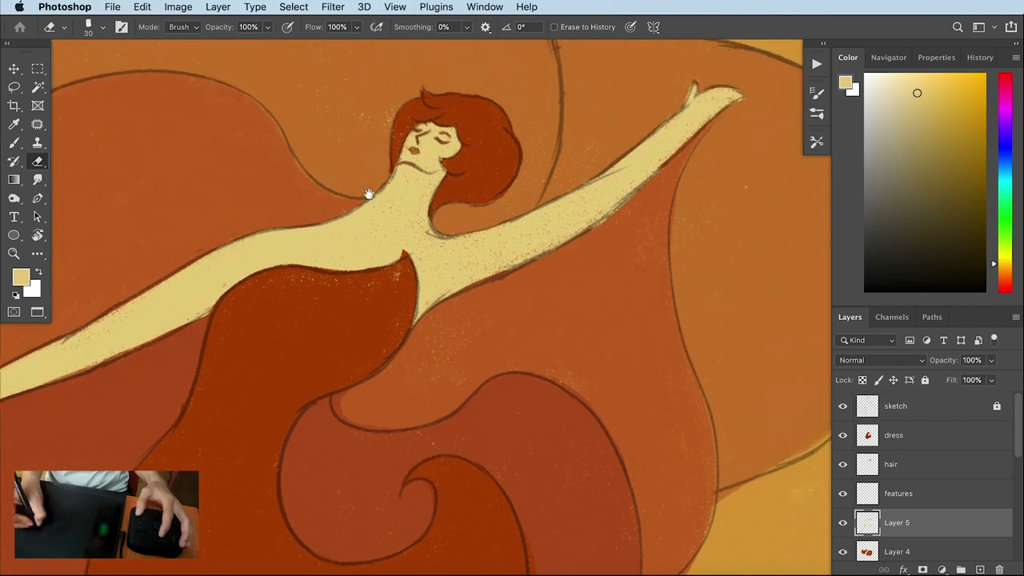
key(b)
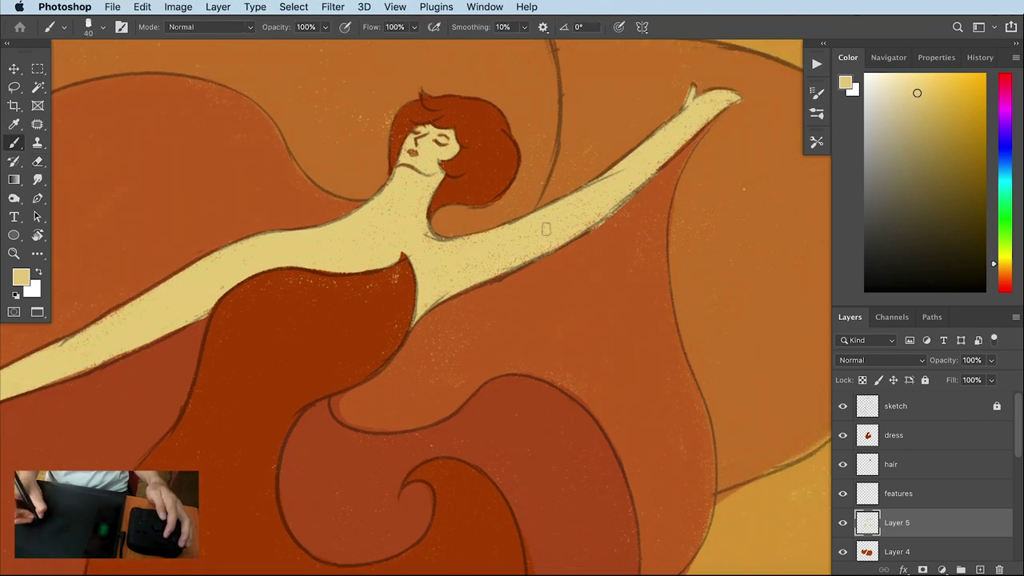
drag(657, 137, 602, 192)
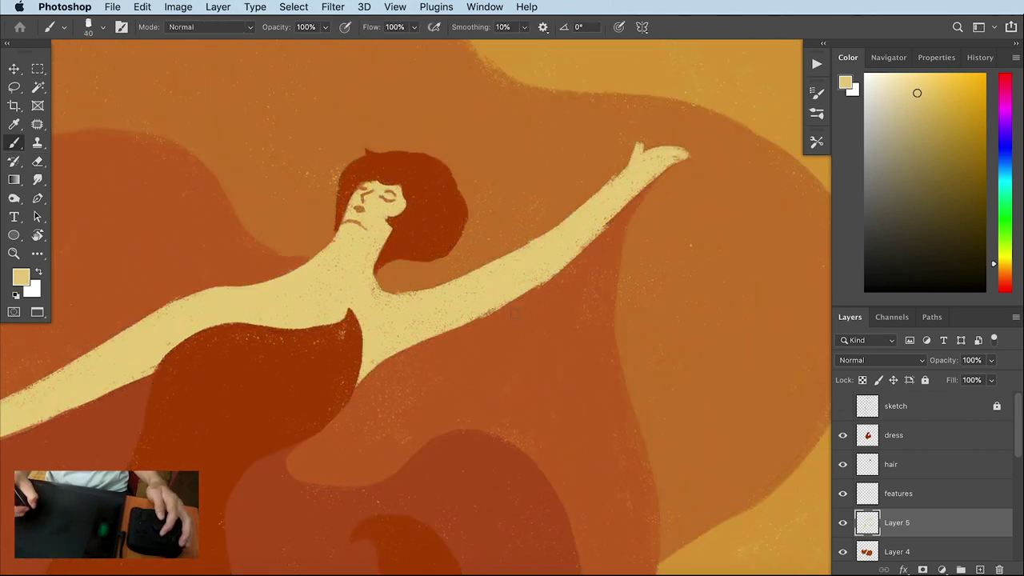
key(e)
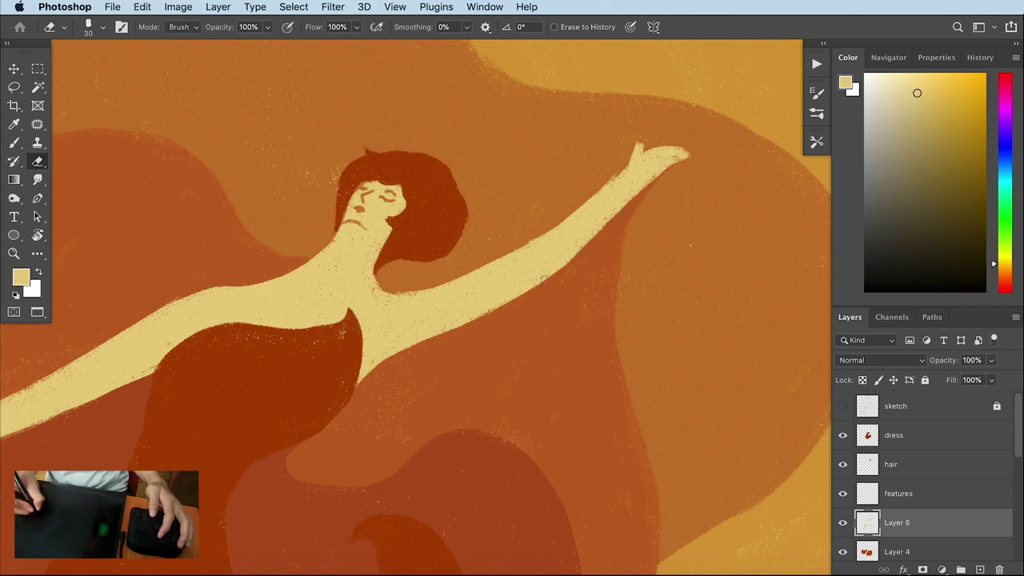
key(ctrl+z)
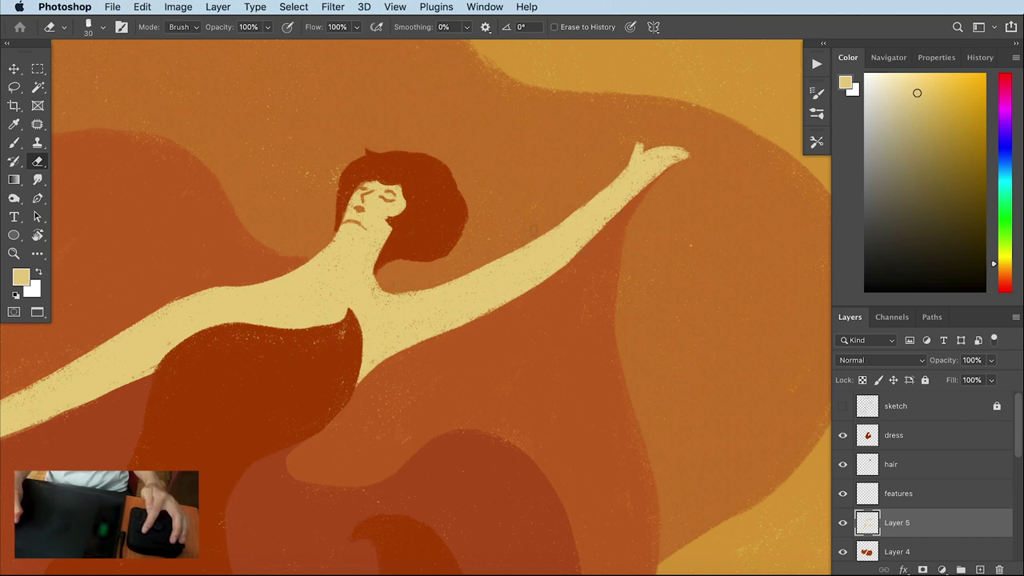
key(b)
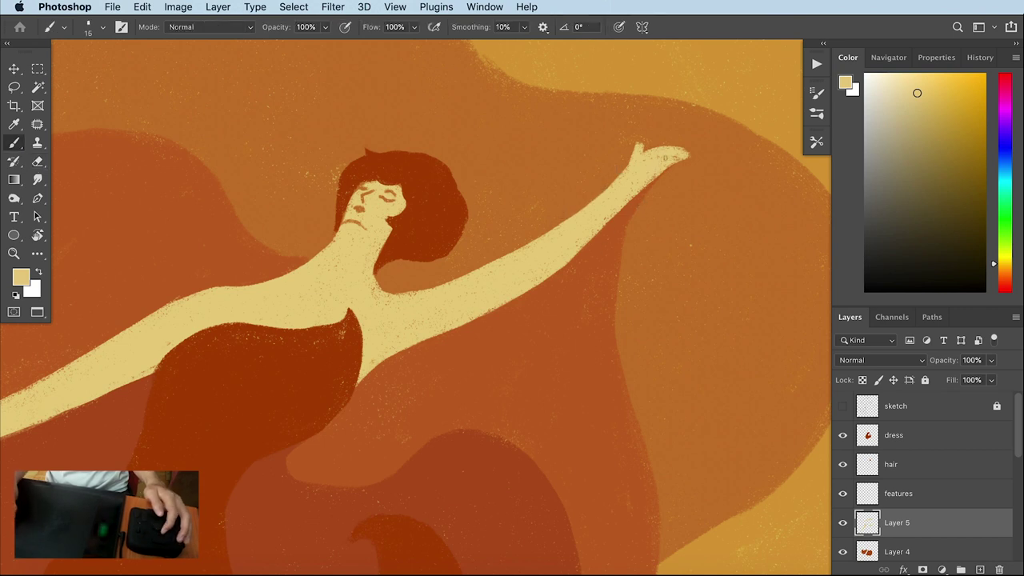
key(e)
key(b)
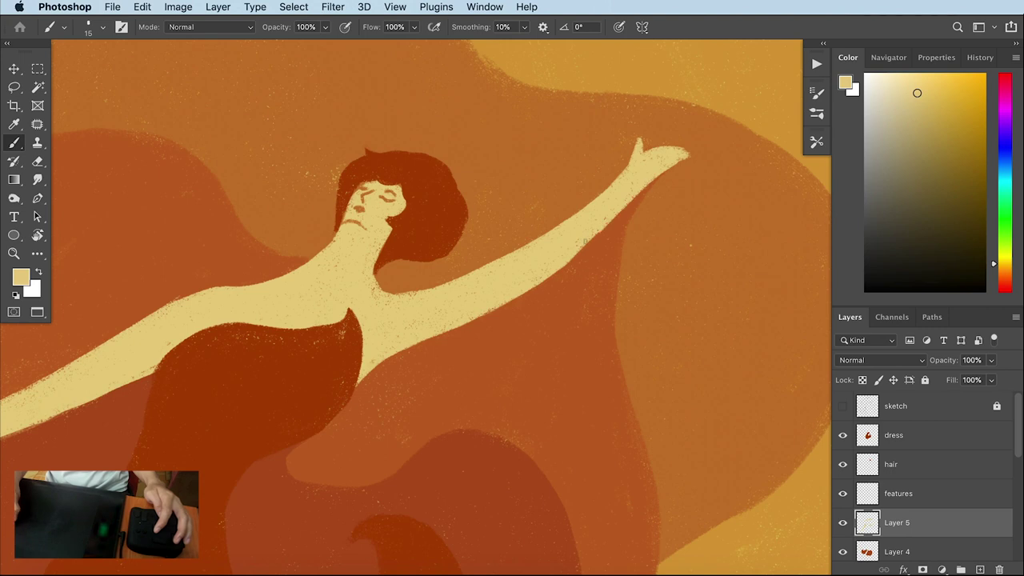
Zoom in with a larger brush and trim the long lower leg's foot edge
key(ctrl+plus)
key(ctrl+plus)
key(ctrl+plus)
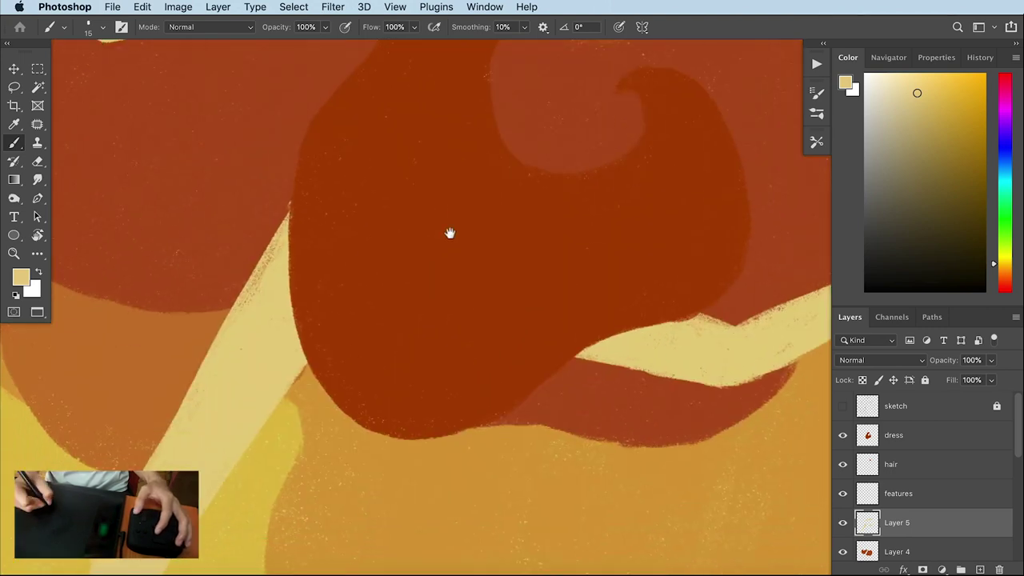
key(bracketright)
key(bracketright)
scroll(256, 305, down, 5)
scroll(256, 305, left, 3)
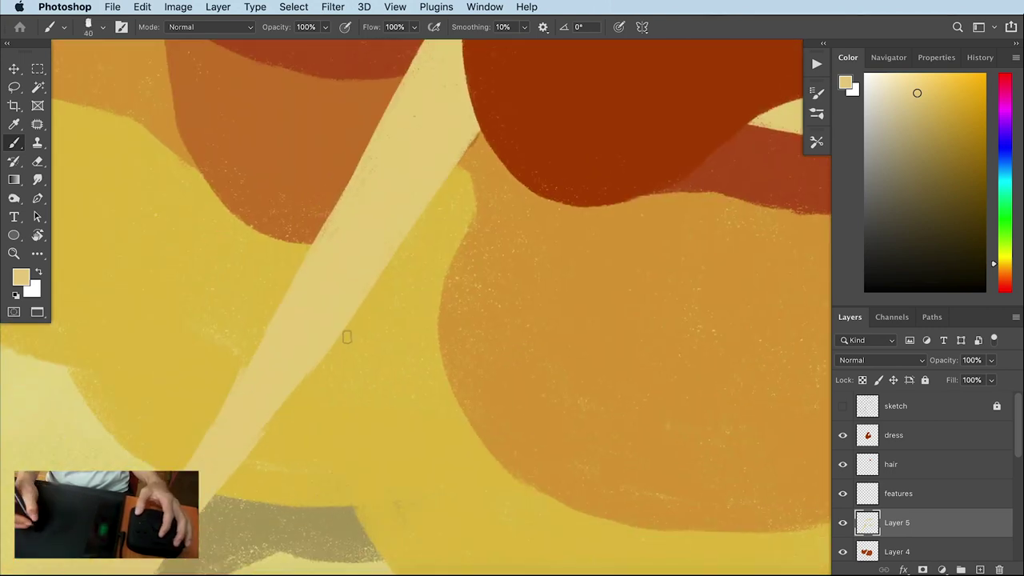
scroll(338, 325, down, 2)
scroll(355, 235, down, 2)
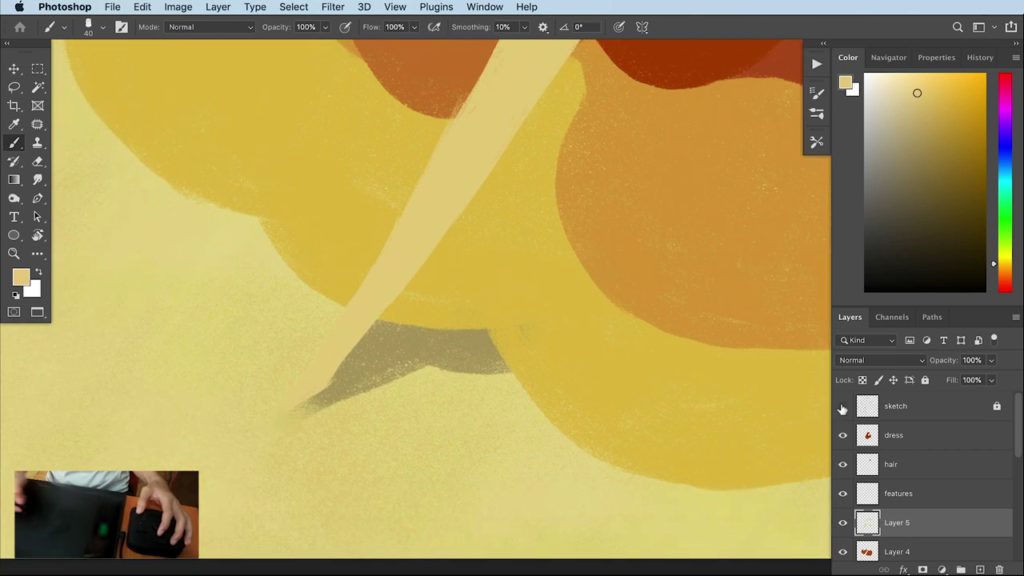
drag(224, 458, 312, 385)
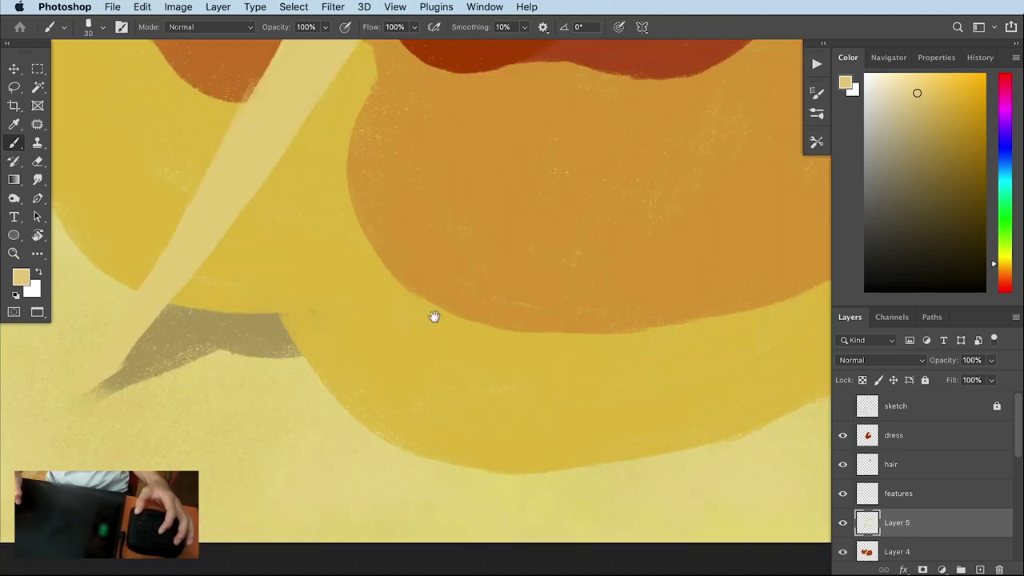
drag(434, 316, 432, 384)
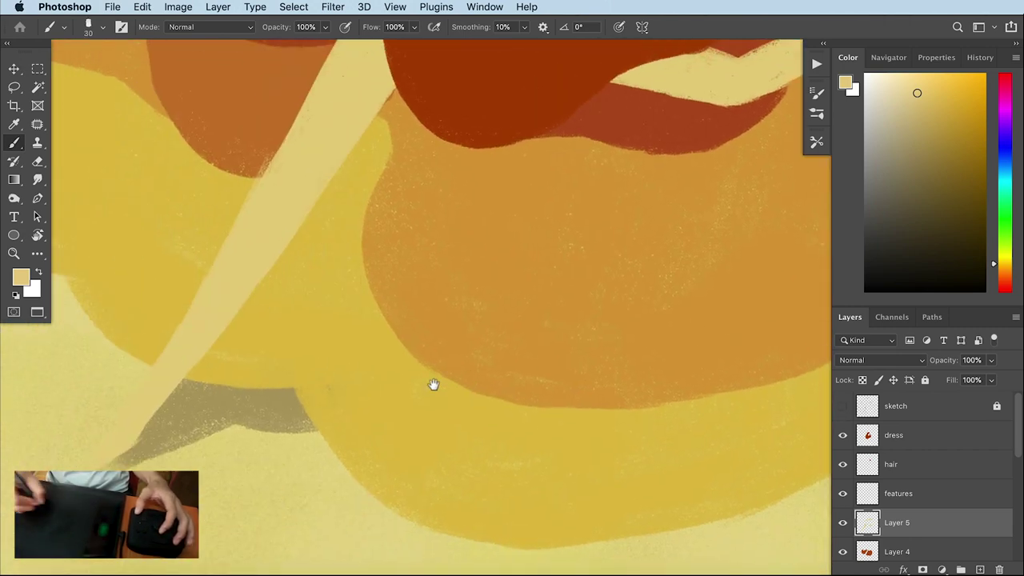
key(e)
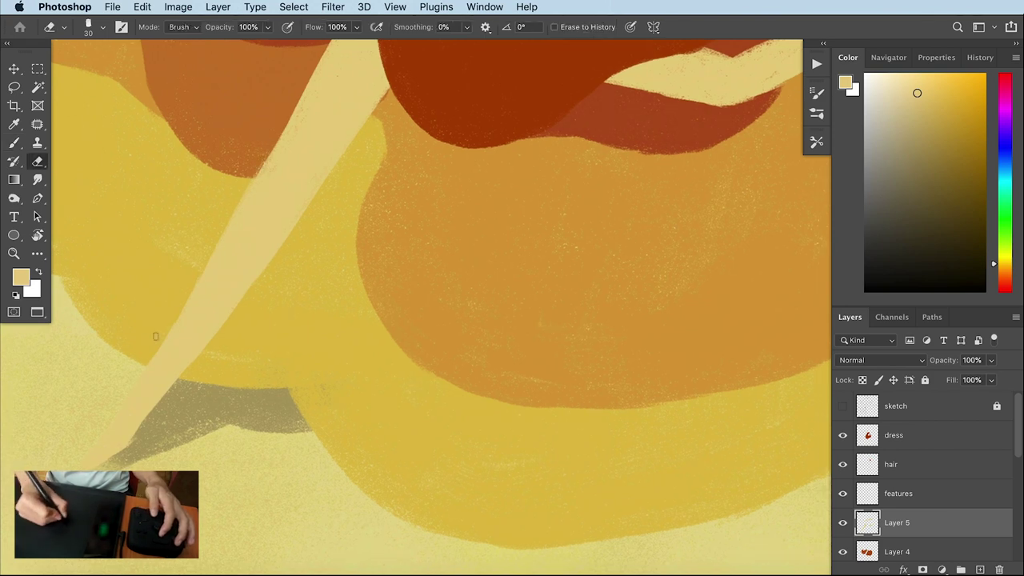
key(b)
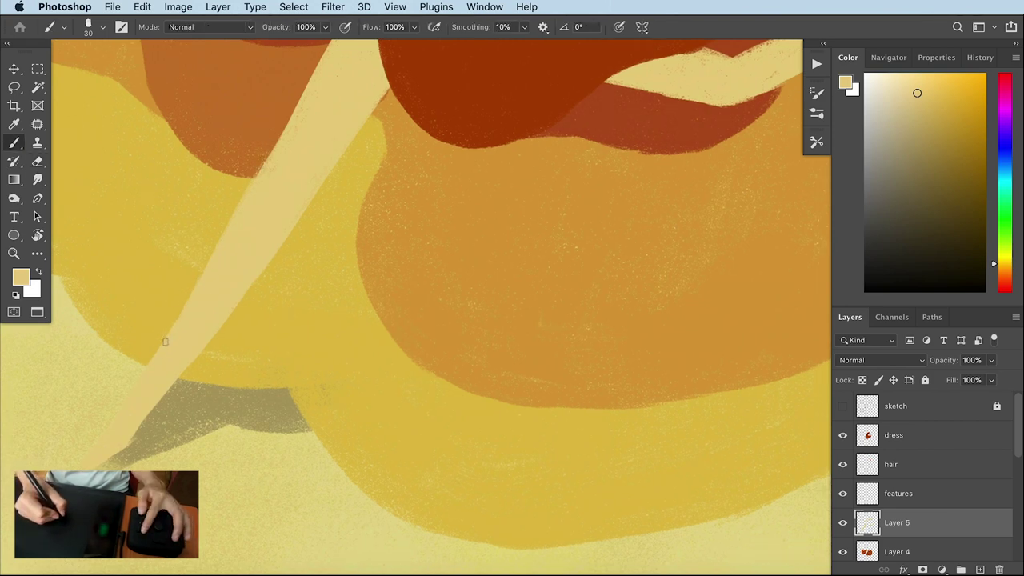
Clean up the bent leg across the dress, showing then hiding the sketch lines to check
mouse_move(193, 300)
mouse_down()
mouse_move(283, 205)
mouse_move(414, 273)
mouse_up()
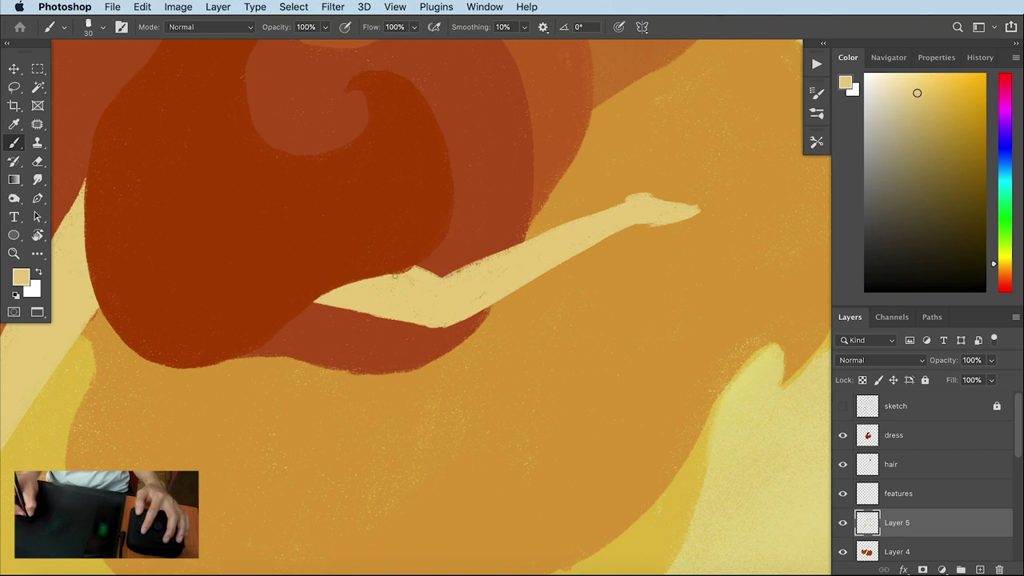
key(e)
drag(378, 326, 458, 298)
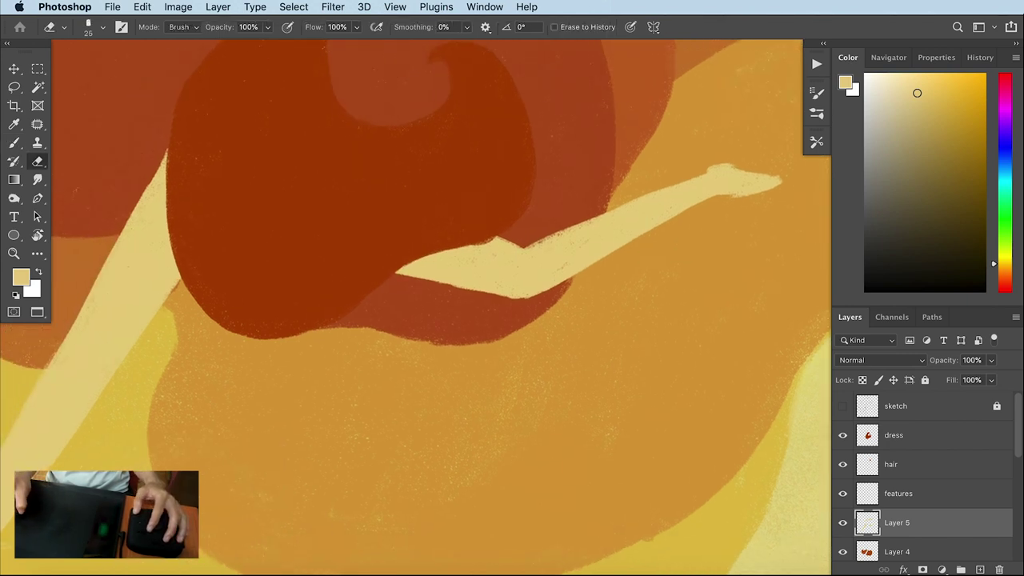
drag(616, 251, 529, 298)
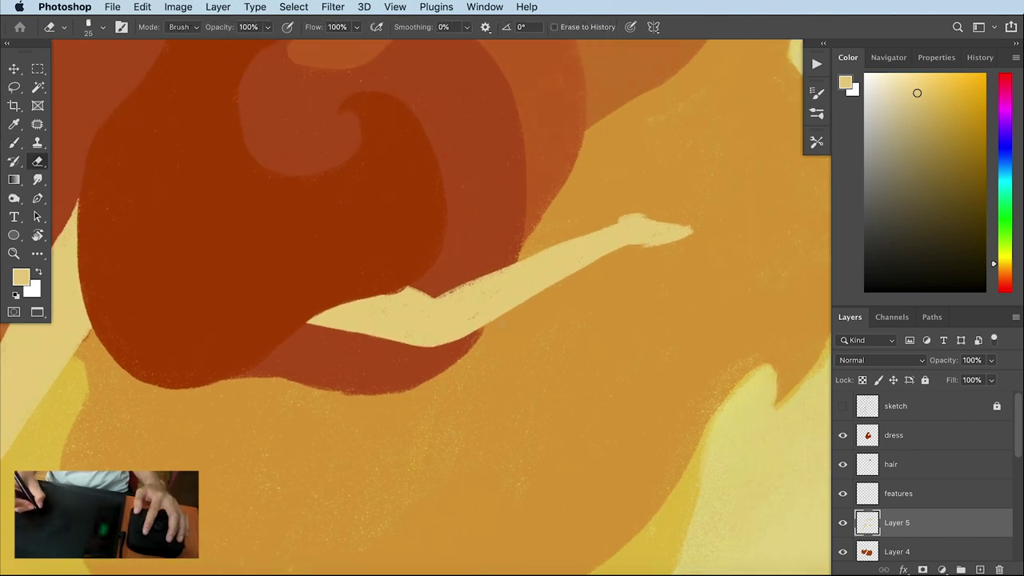
drag(580, 276, 541, 295)
key(b)
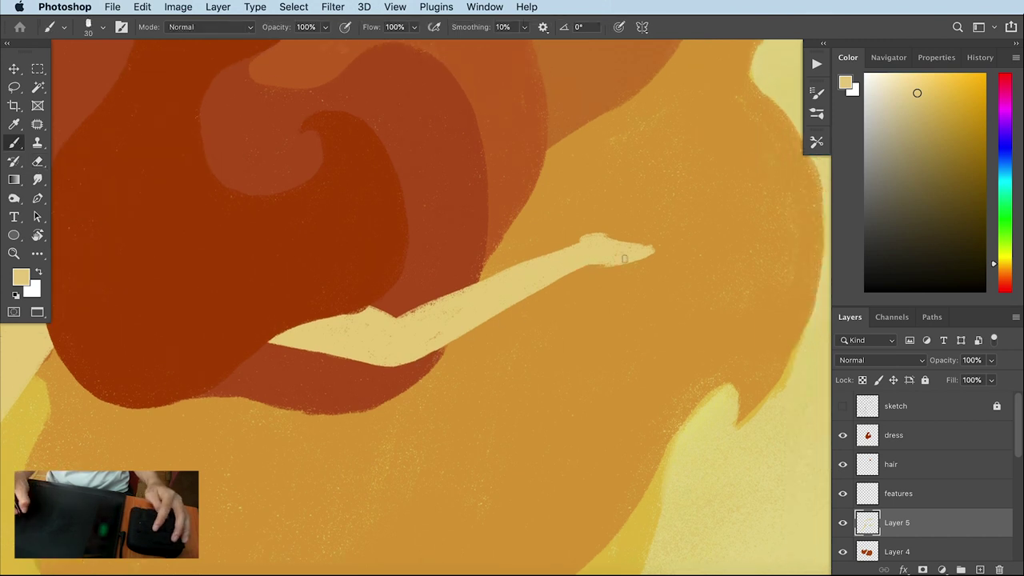
key(e)
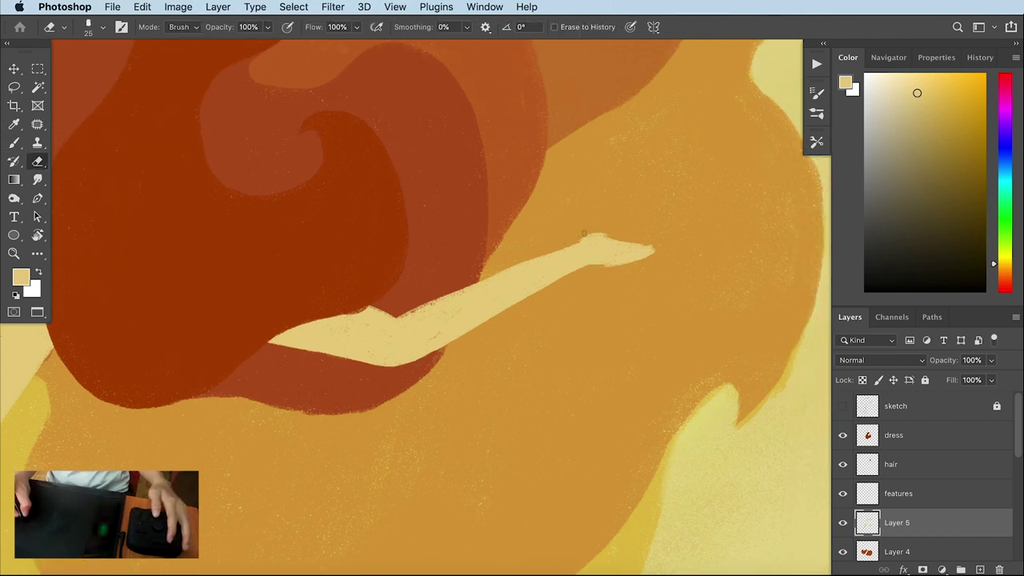
click(842, 405)
key(b)
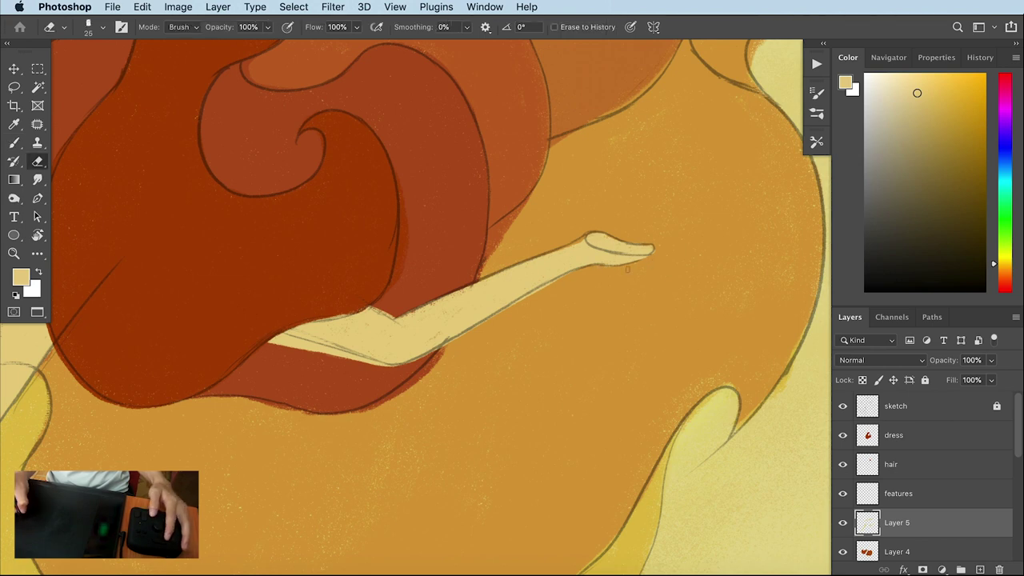
click(842, 405)
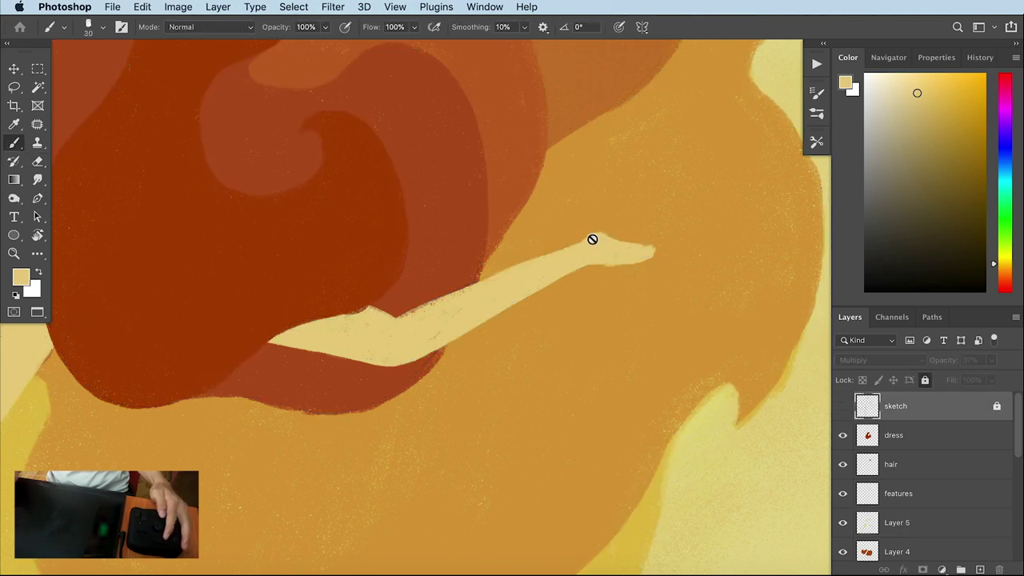
click(904, 521)
key(e)
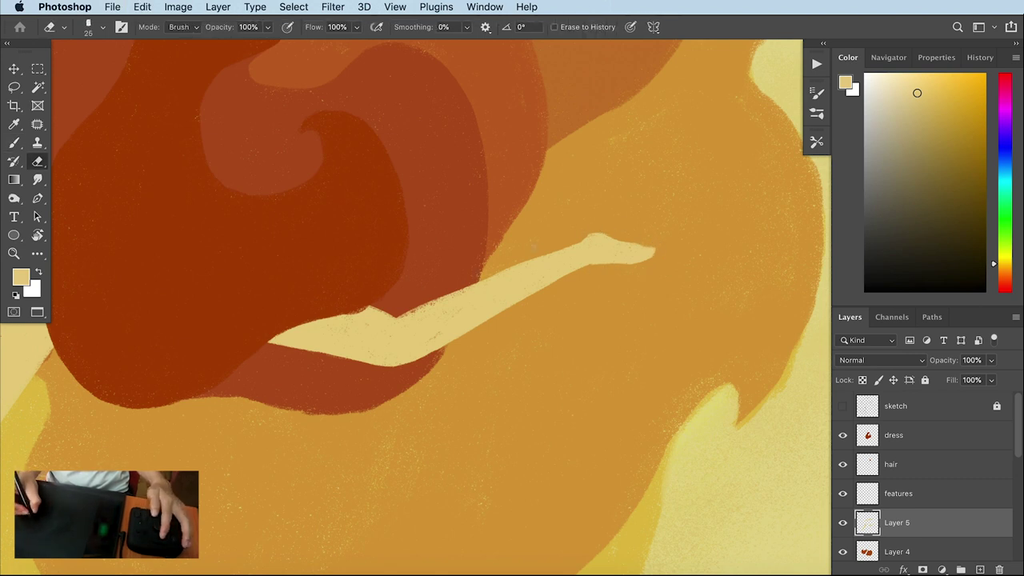
scroll(520, 247, down, 5)
On the dress layer, paint the lower-left edge outward in sampled dark red-brown, then fit to screen
scroll(411, 183, down, 3)
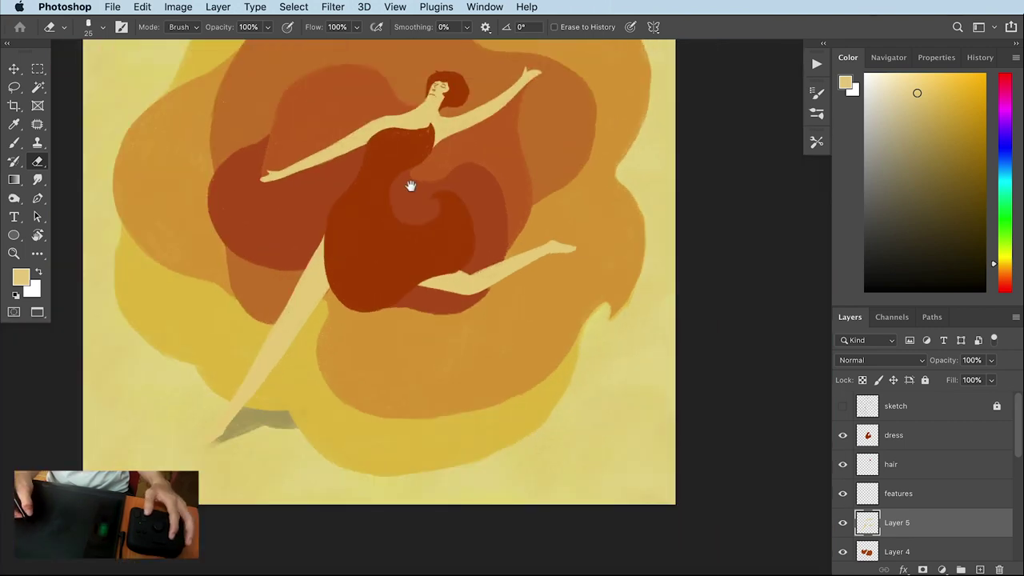
click(893, 436)
scroll(438, 166, up, 3)
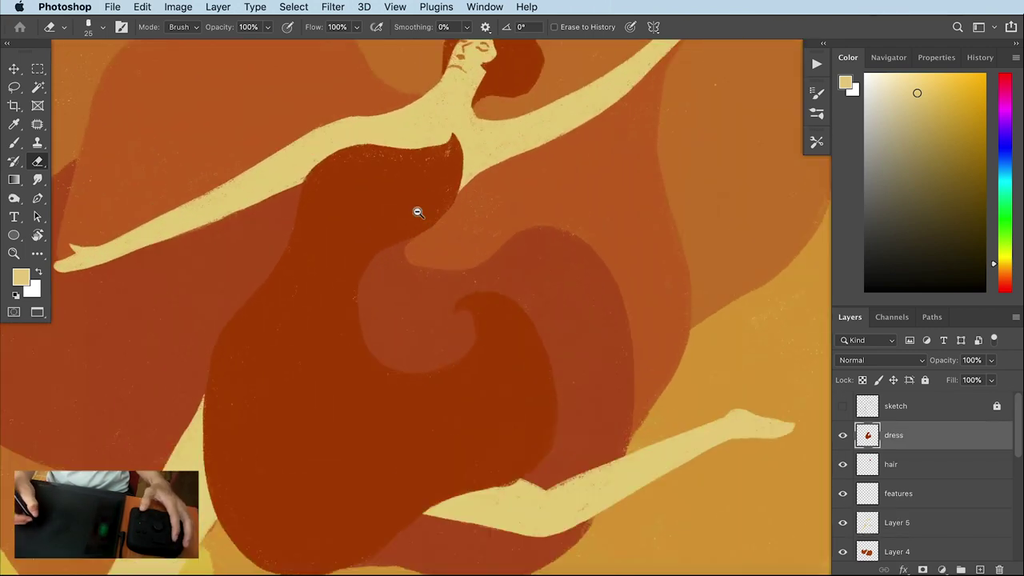
key(b)
click(444, 158)
key(ctrl+z)
alt+click(445, 160)
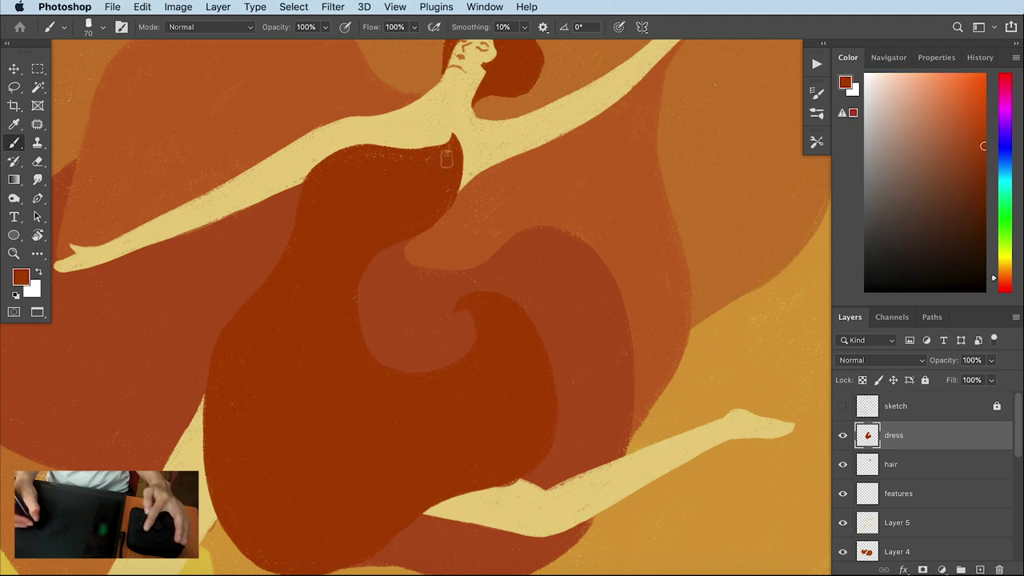
drag(204, 388, 201, 467)
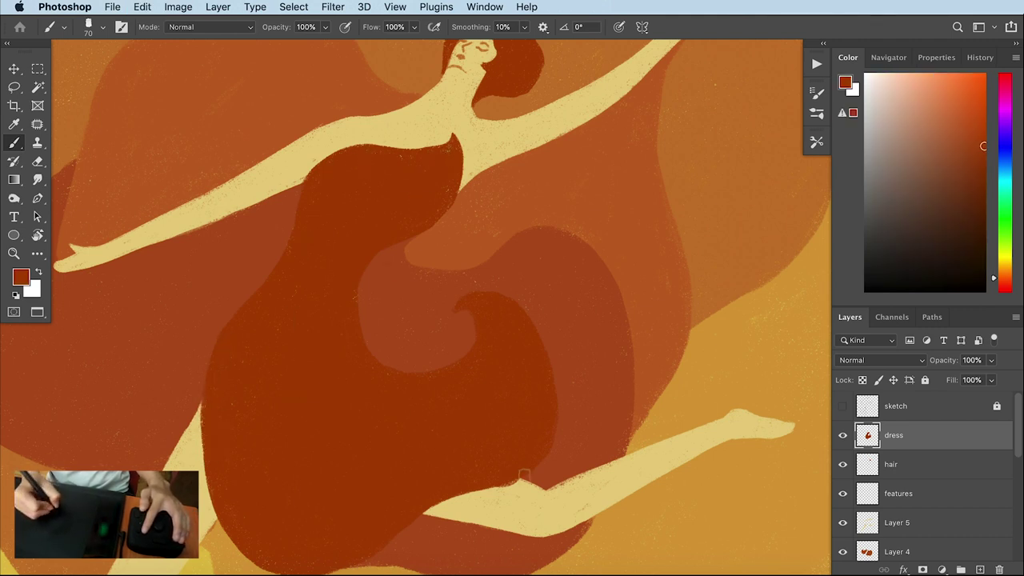
key(e)
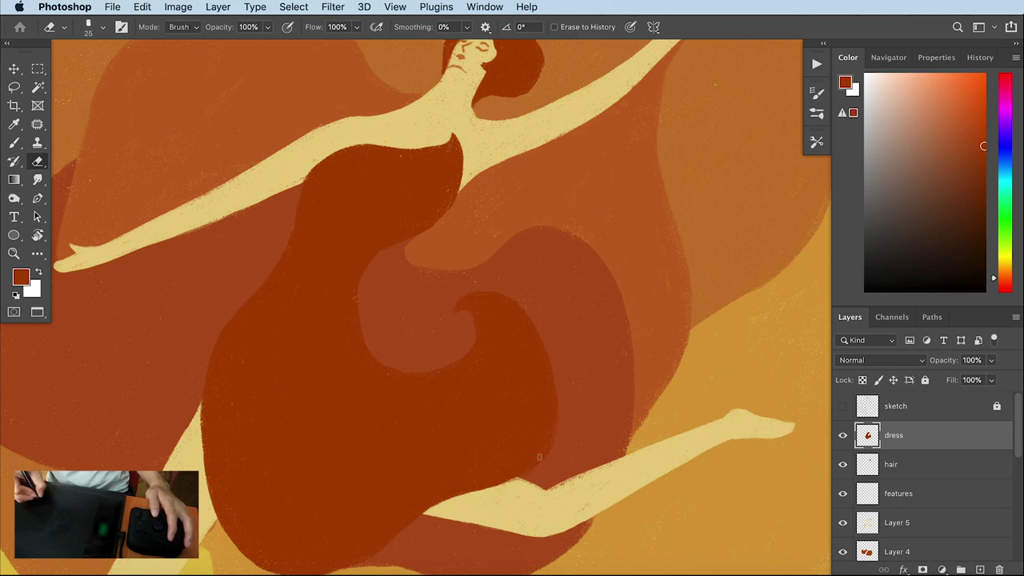
drag(550, 445, 549, 469)
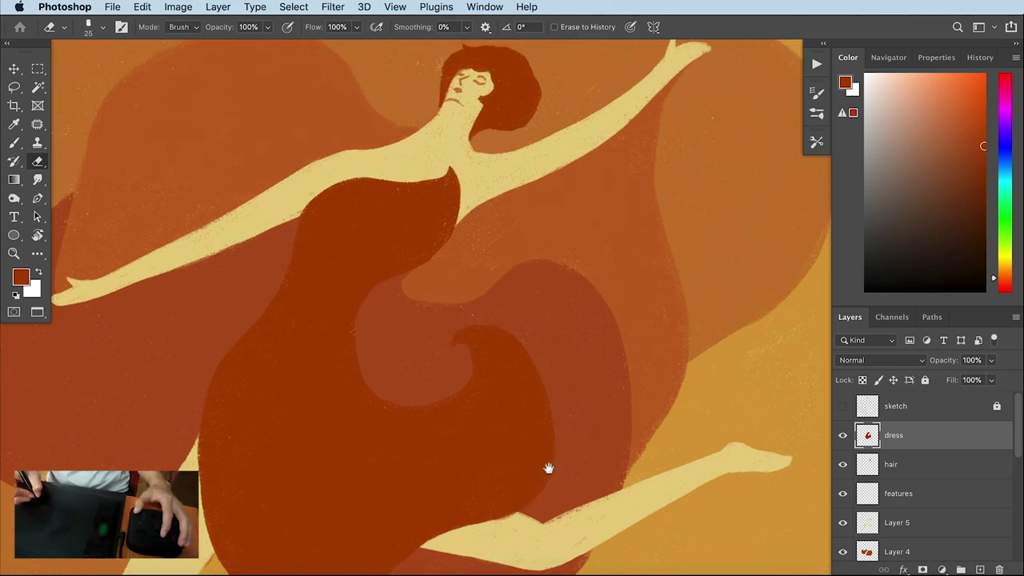
key(ctrl+0)
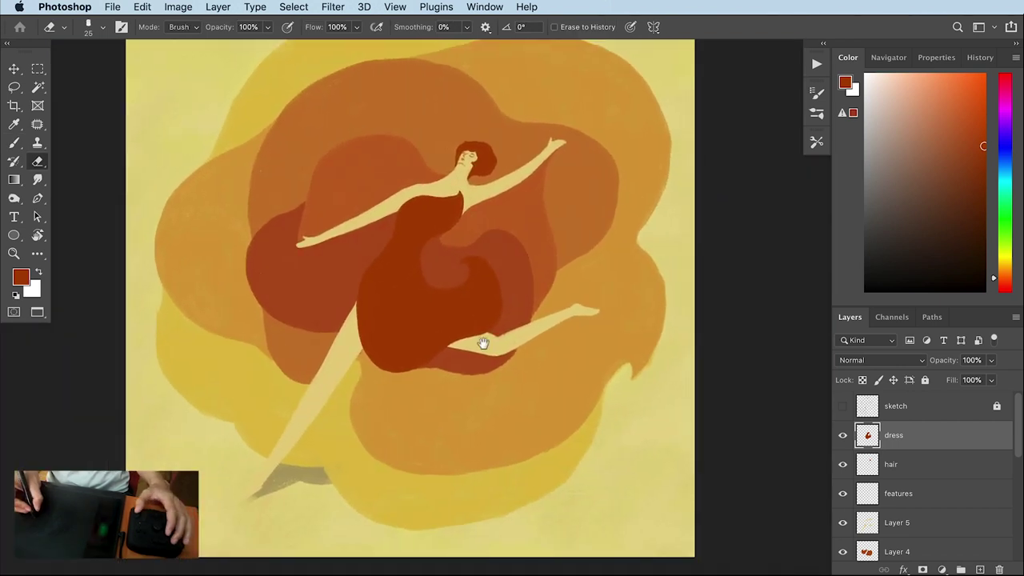
scroll(1009, 505, down, 5)
Rename Layer 8 to 'shadow'
scroll(1009, 505, down, 2)
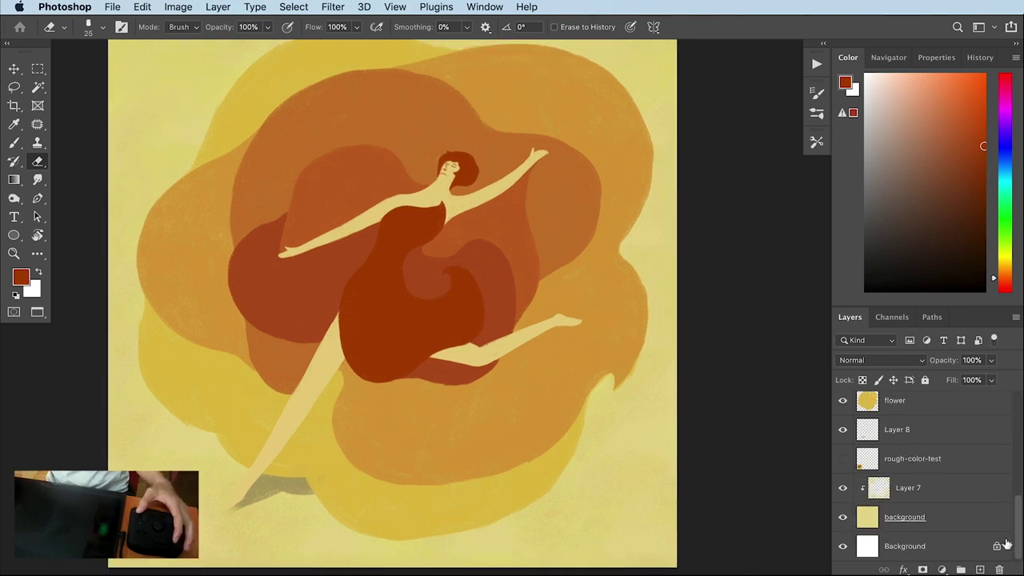
click(909, 436)
double_click(897, 429)
text(shadow)
key(Return)
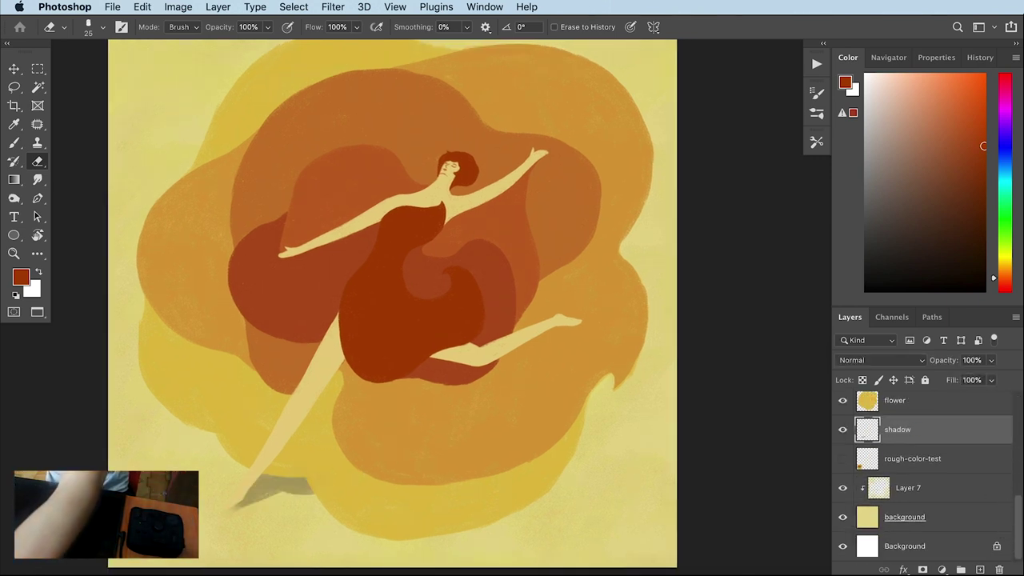
Sample a tan shade and start the shadow beside the dancer's foot
alt+click(301, 466)
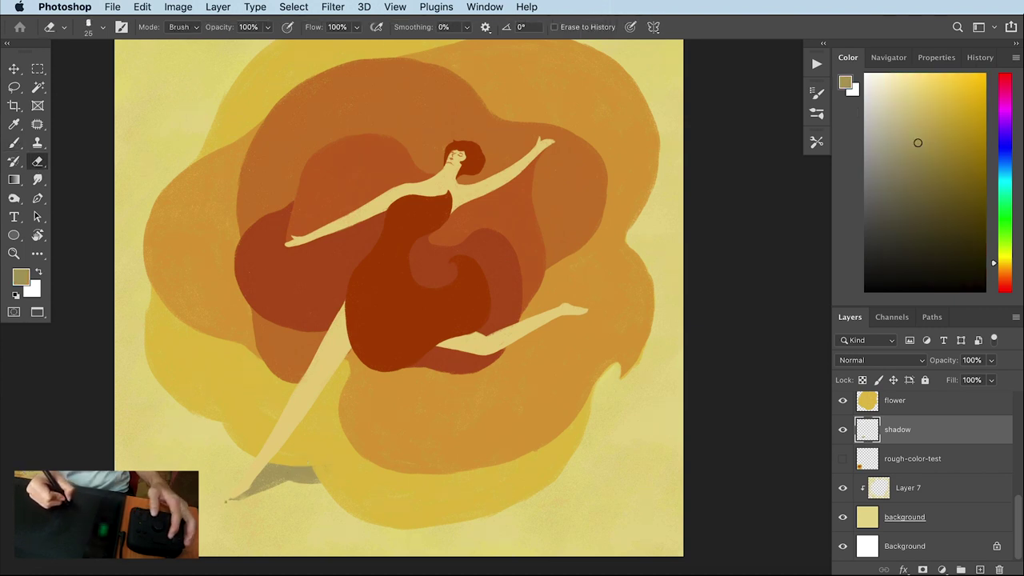
mouse_move(243, 493)
mouse_down()
mouse_move(232, 492)
mouse_move(292, 472)
mouse_up()
key(b)
key(e)
key(b)
key(e)
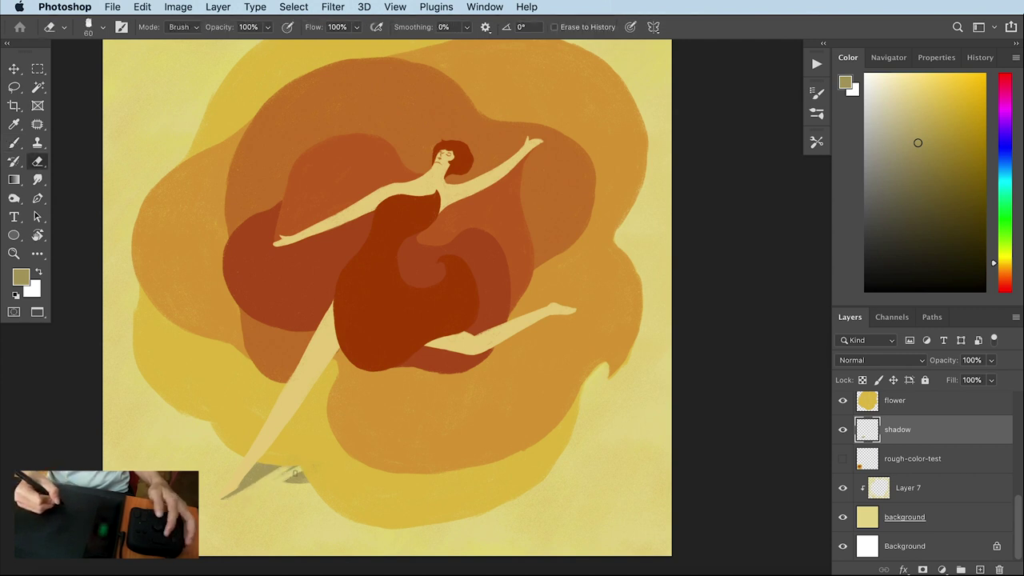
key(b)
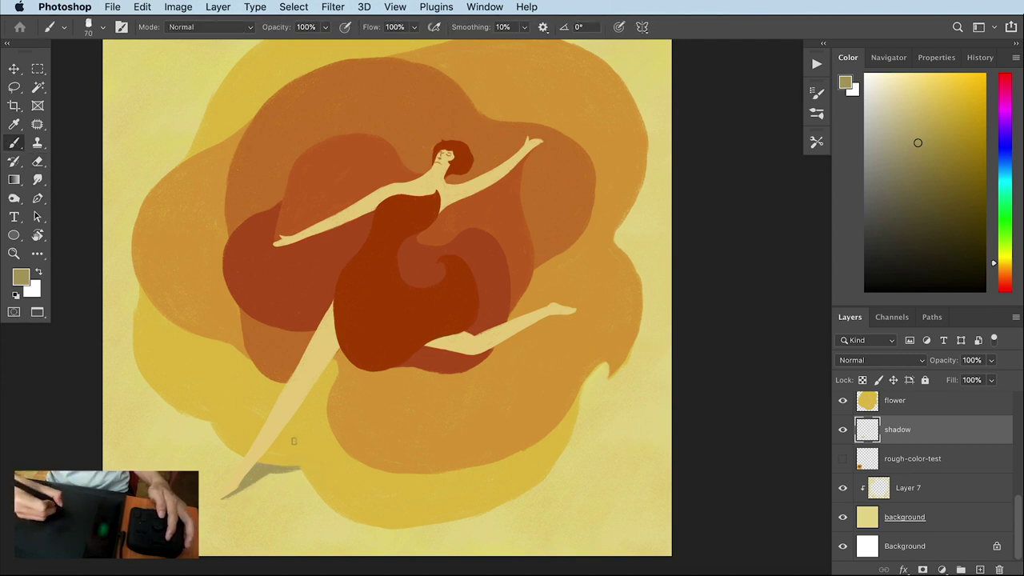
mouse_move(294, 468)
mouse_down()
mouse_move(319, 489)
mouse_move(271, 438)
mouse_up()
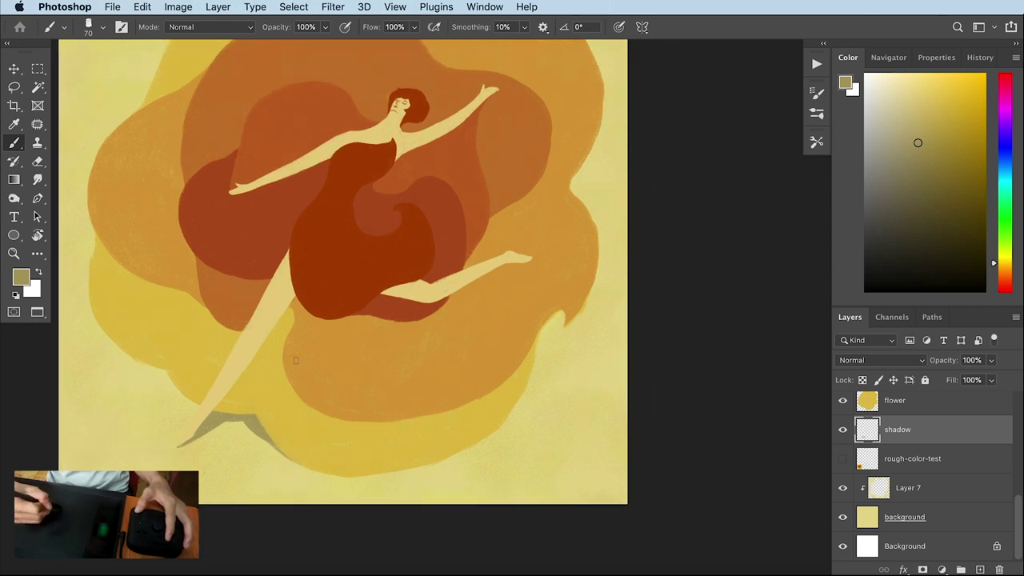
Paint the shadow band along the rose's bottom and right edges, joining them
drag(295, 361, 266, 373)
drag(531, 327, 484, 424)
mouse_move(264, 467)
mouse_down()
mouse_move(376, 485)
mouse_move(460, 436)
mouse_up()
drag(395, 479, 480, 397)
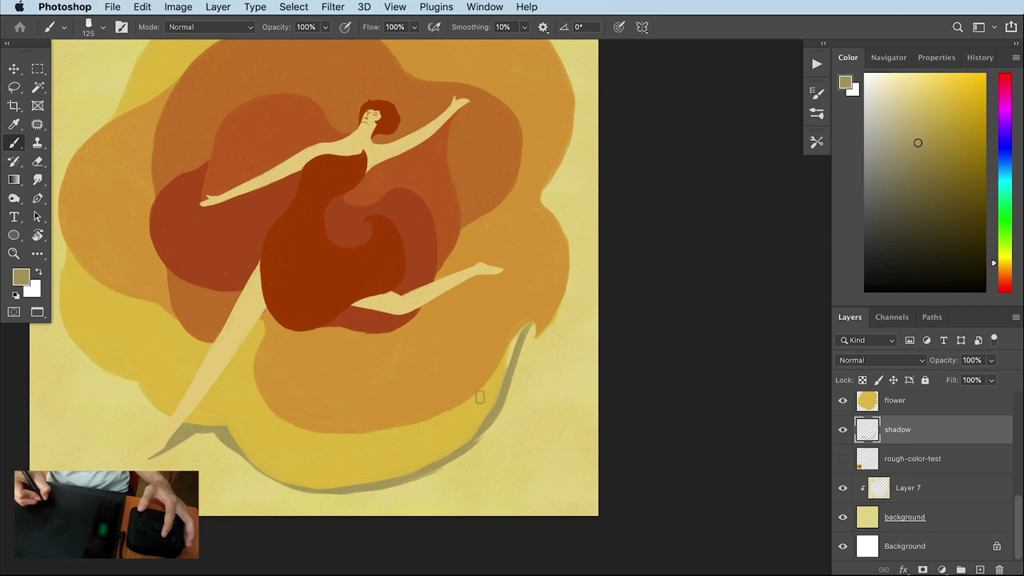
drag(456, 462, 512, 332)
drag(508, 369, 534, 323)
drag(510, 397, 571, 296)
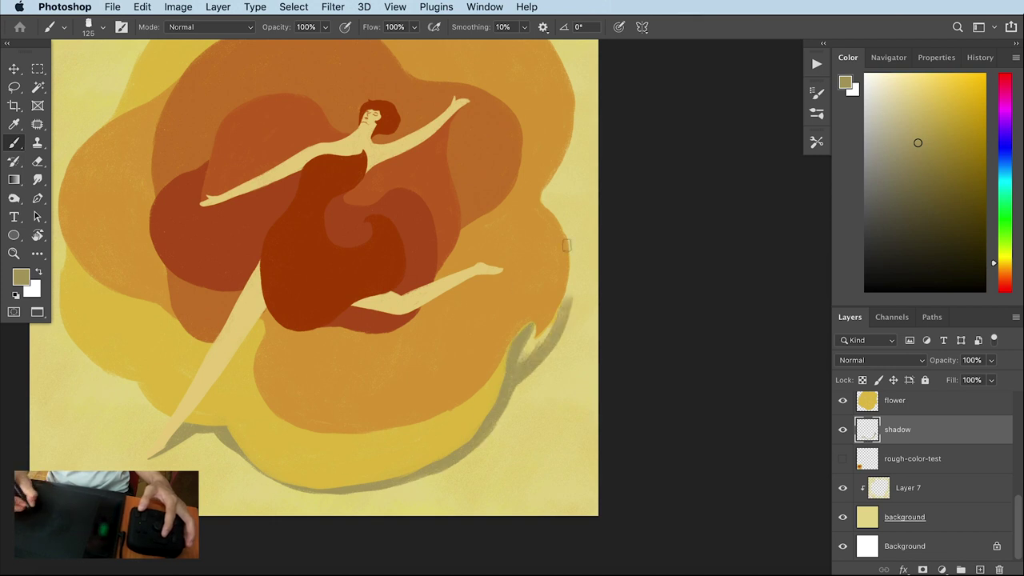
drag(565, 245, 539, 279)
mouse_move(488, 412)
mouse_down()
mouse_move(518, 362)
mouse_move(522, 403)
mouse_move(518, 316)
mouse_up()
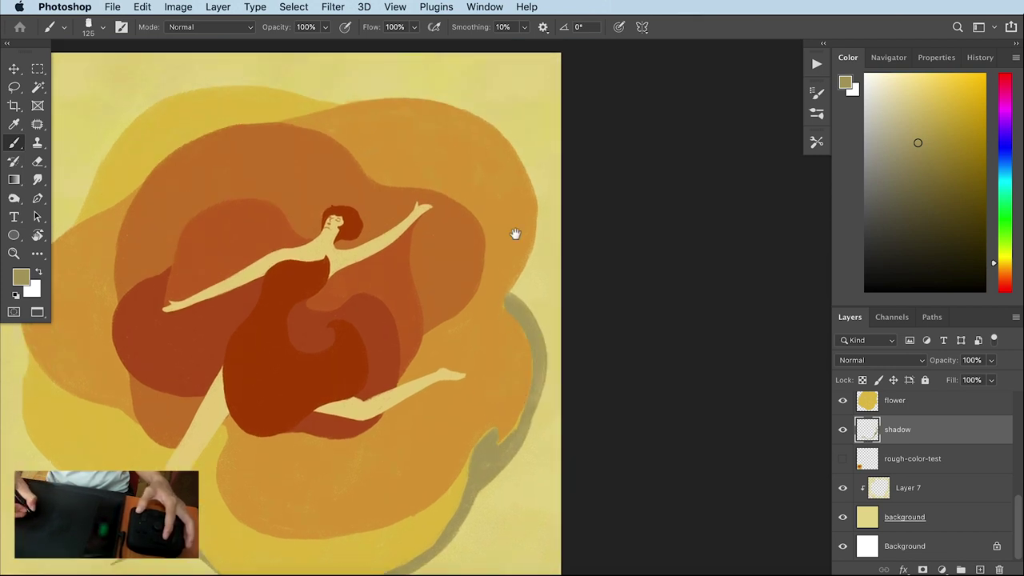
Try shadow strokes along the top and upper-left edges, undoing them, and add faint left-edge shadow
drag(515, 234, 495, 293)
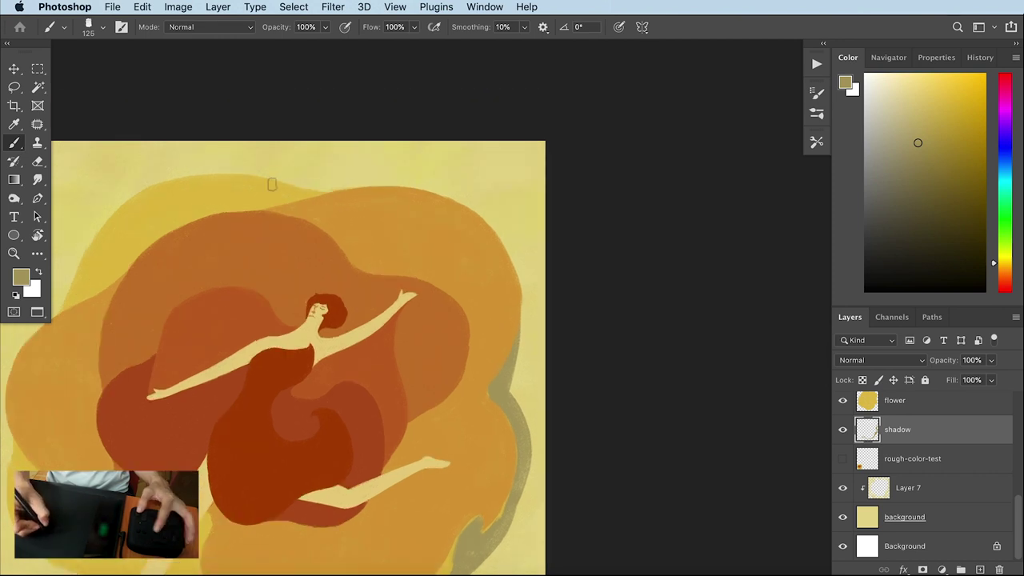
mouse_move(278, 182)
mouse_down()
mouse_move(412, 190)
mouse_move(518, 259)
mouse_move(526, 340)
mouse_up()
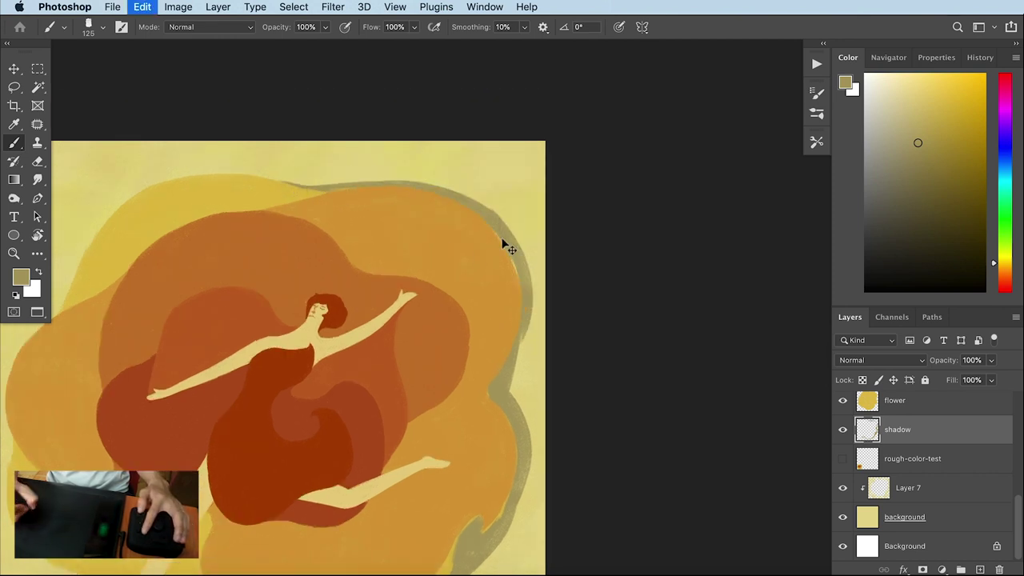
key(ctrl+z)
drag(507, 256, 622, 225)
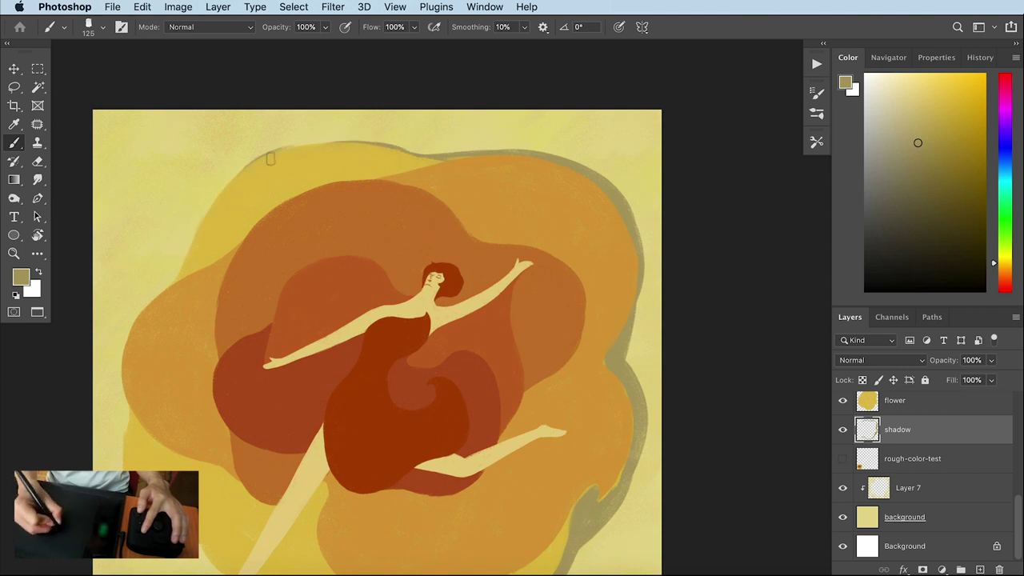
drag(212, 200, 132, 314)
key(ctrl+z)
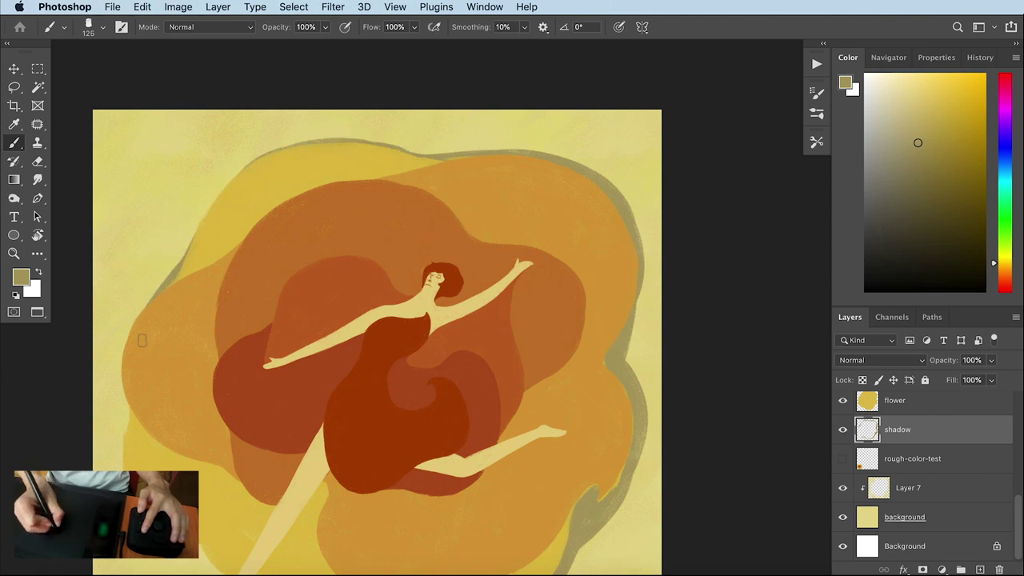
drag(124, 432, 128, 396)
Paint shadow along the rose's left outer edge and upper-right edge
scroll(129, 397, down, 3)
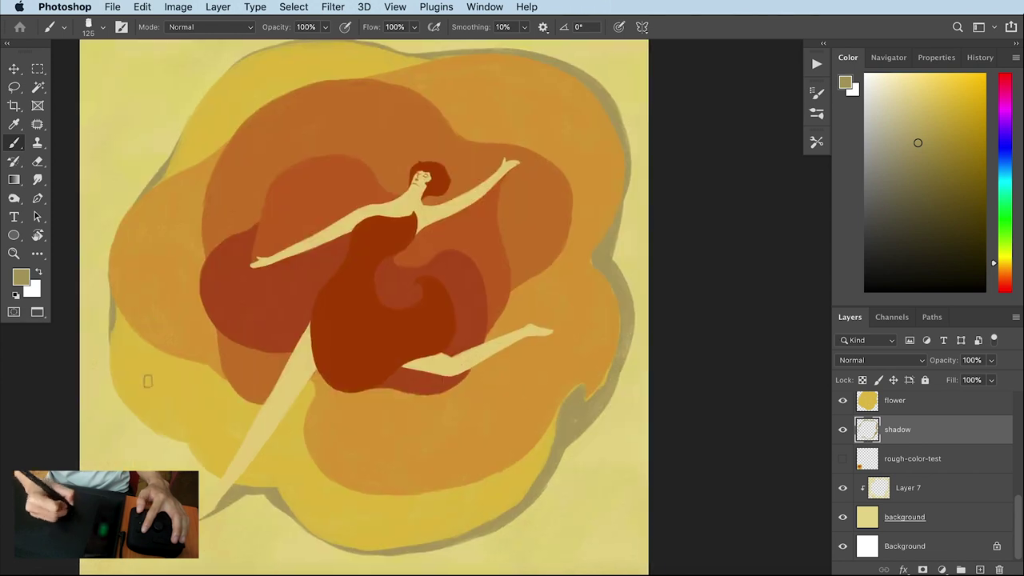
drag(111, 387, 108, 328)
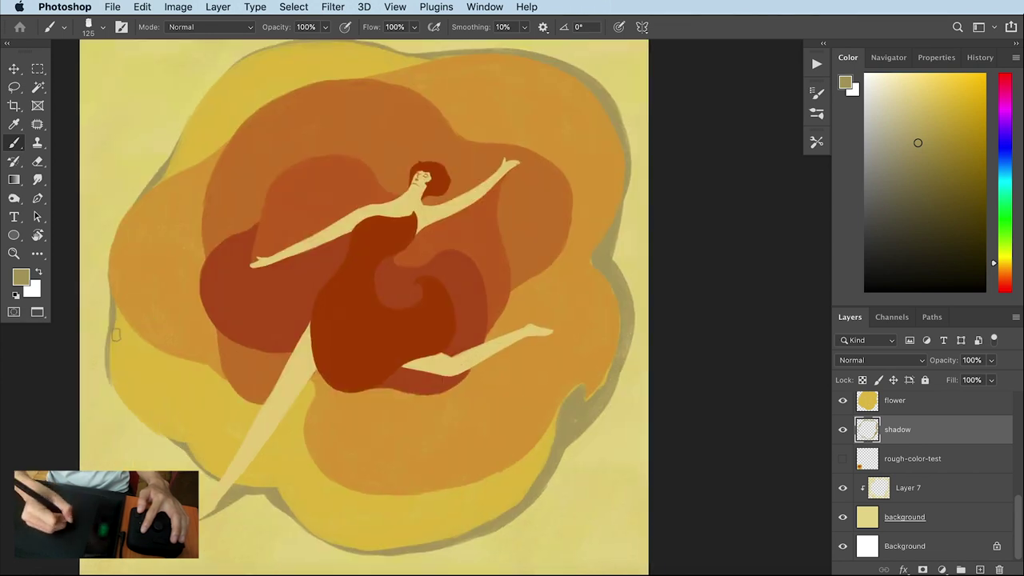
drag(141, 195, 110, 239)
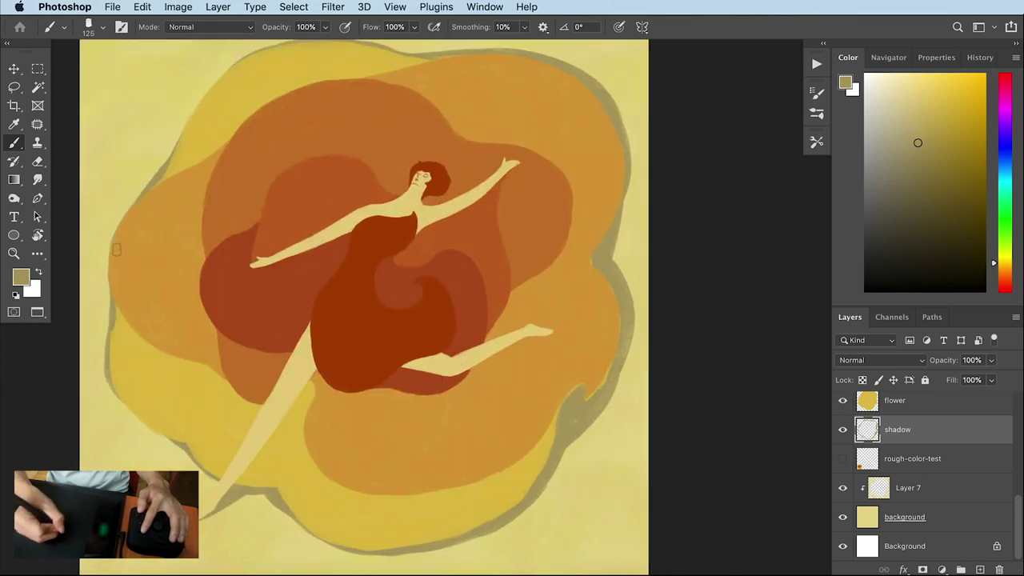
mouse_move(224, 232)
mouse_down()
mouse_move(276, 274)
mouse_move(221, 232)
mouse_up()
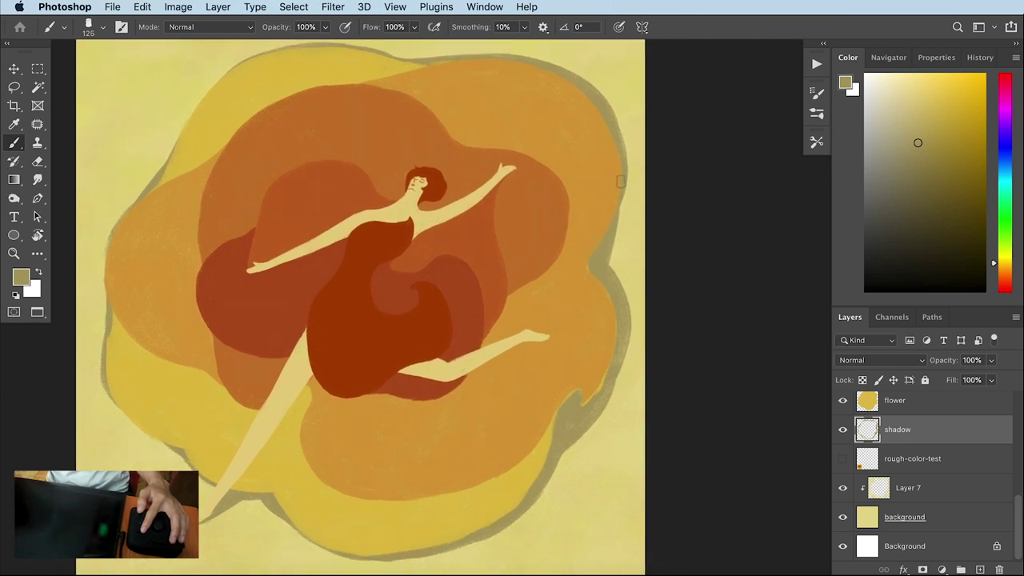
mouse_move(621, 177)
mouse_down()
mouse_move(603, 248)
mouse_move(616, 297)
mouse_up()
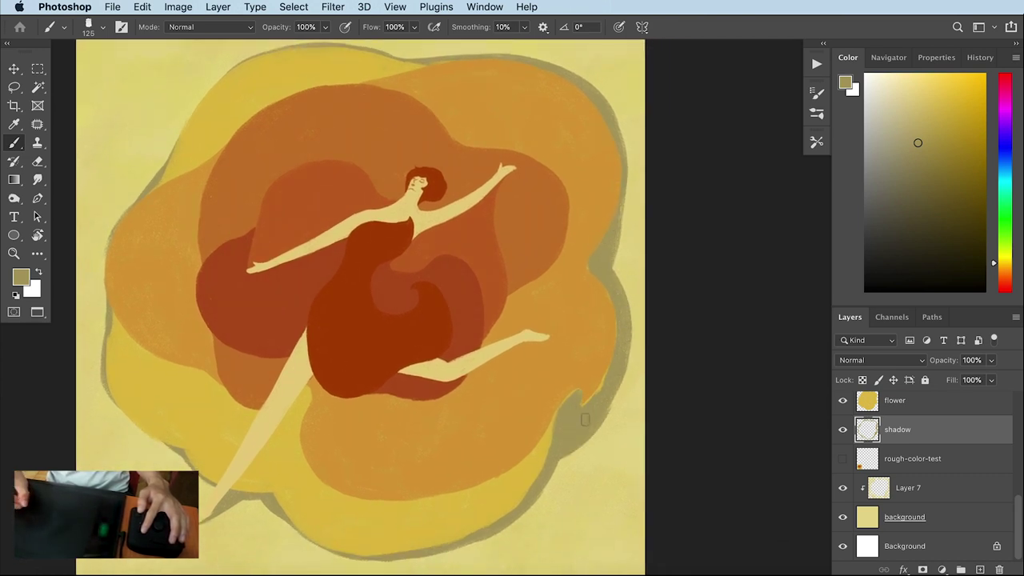
drag(560, 432, 576, 397)
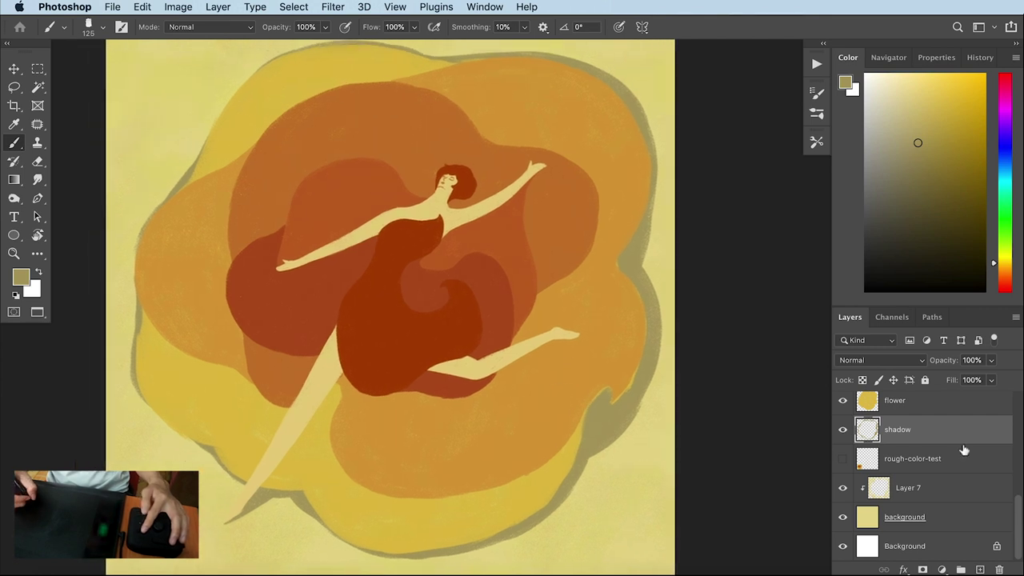
scroll(960, 447, up, 2)
On Layer 1, sample the petal orange and extend the lower-right petal over the shadow with a smaller brush
click(933, 436)
alt+click(516, 406)
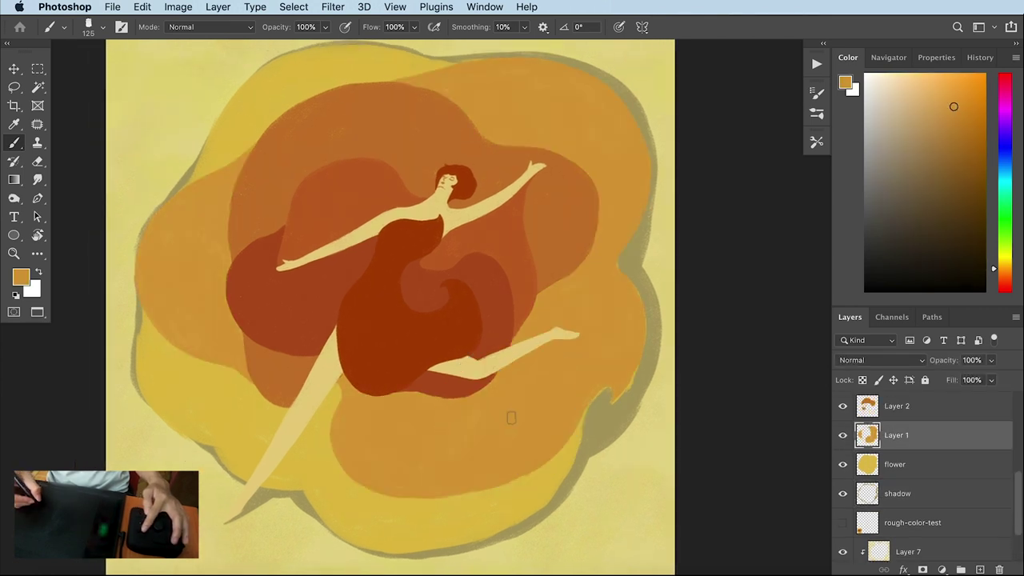
key(bracketleft)
key(bracketleft)
key(bracketleft)
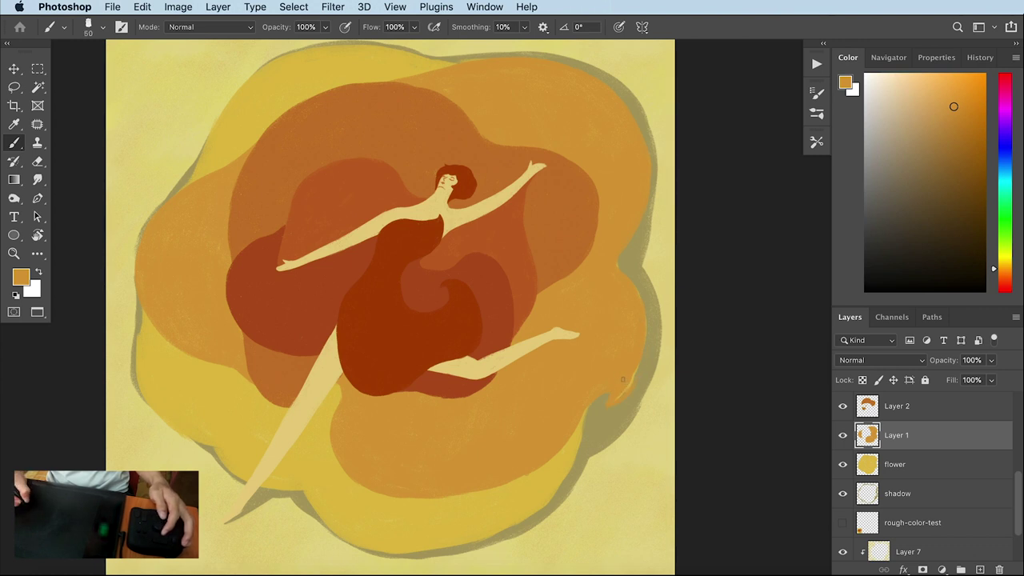
drag(623, 390, 632, 402)
alt+click(302, 339)
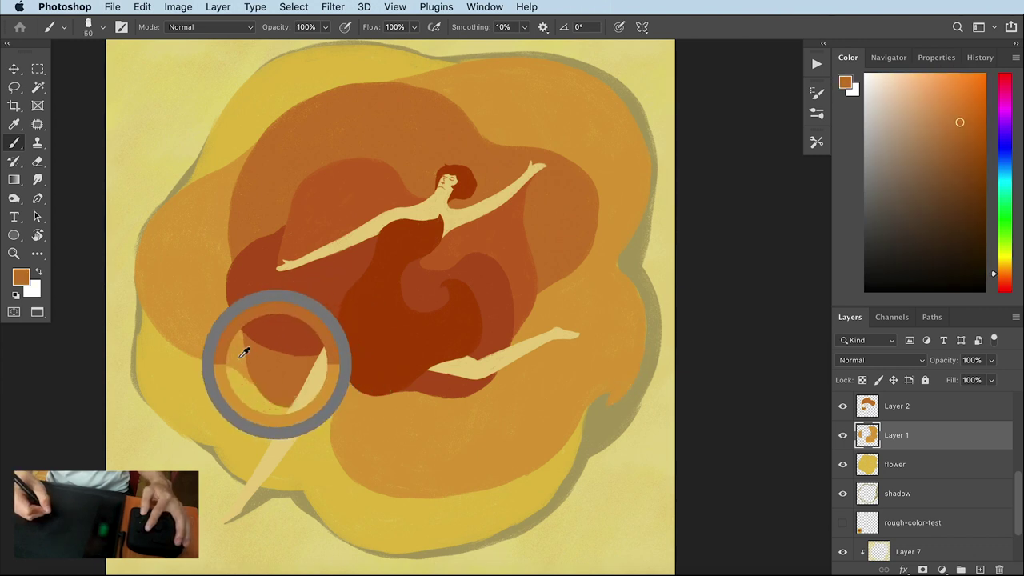
drag(235, 240, 243, 272)
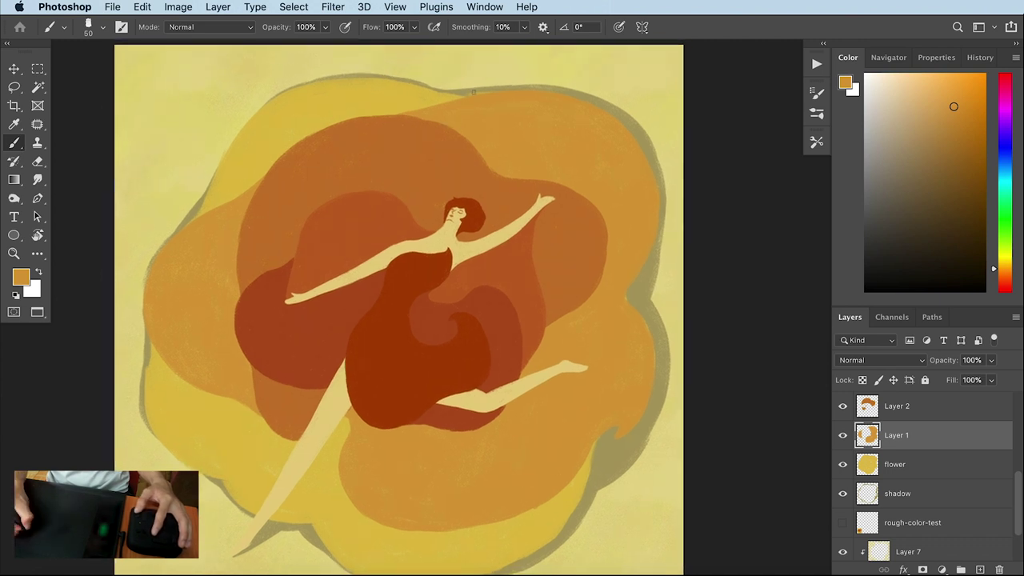
drag(581, 240, 590, 210)
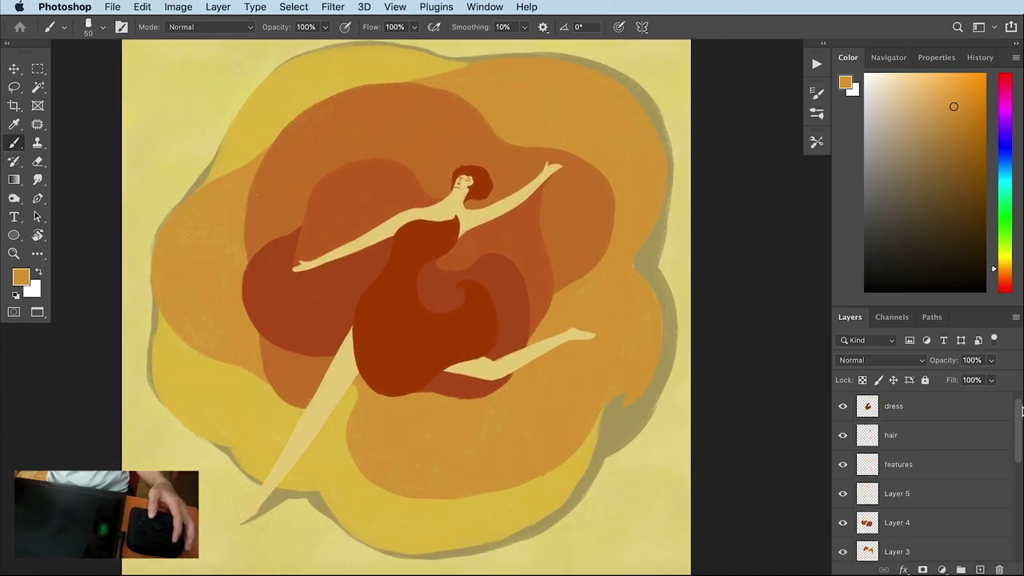
scroll(928, 480, up, 5)
Add a new layer clipped to Layer 5, sample the leg's light beige and enlarge the brush to 175
click(896, 464)
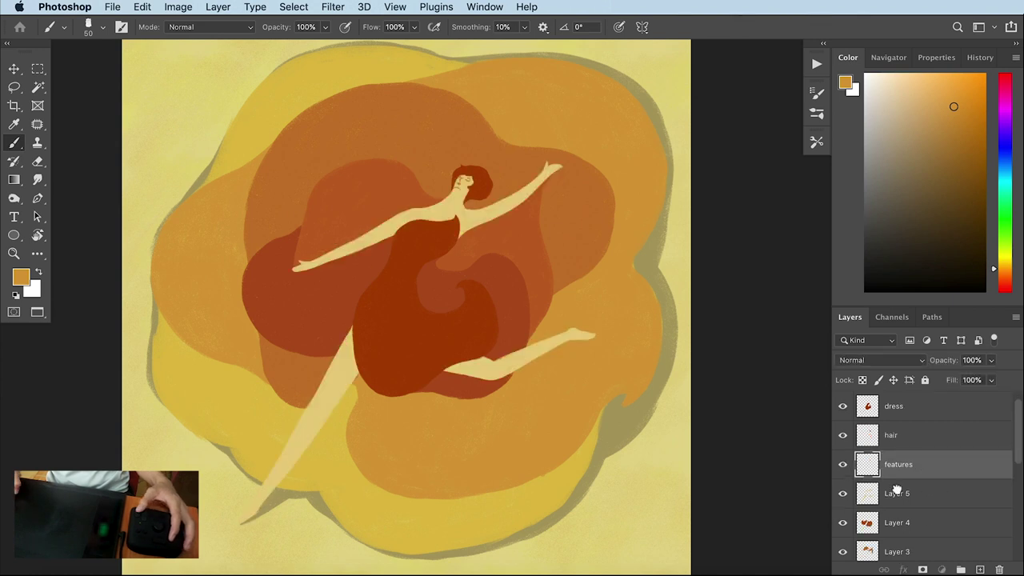
click(896, 491)
drag(344, 477, 360, 465)
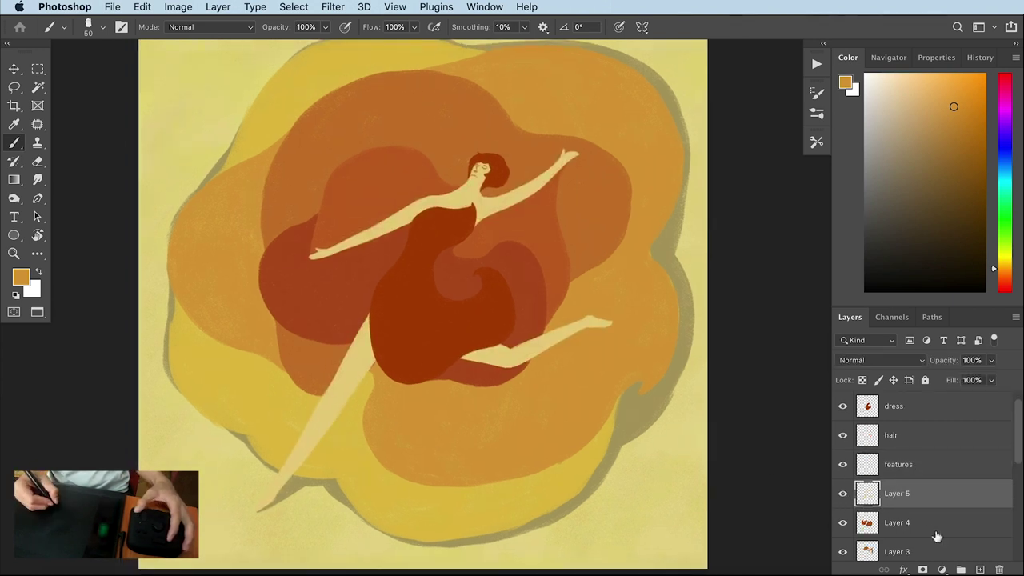
click(980, 569)
alt+click(908, 507)
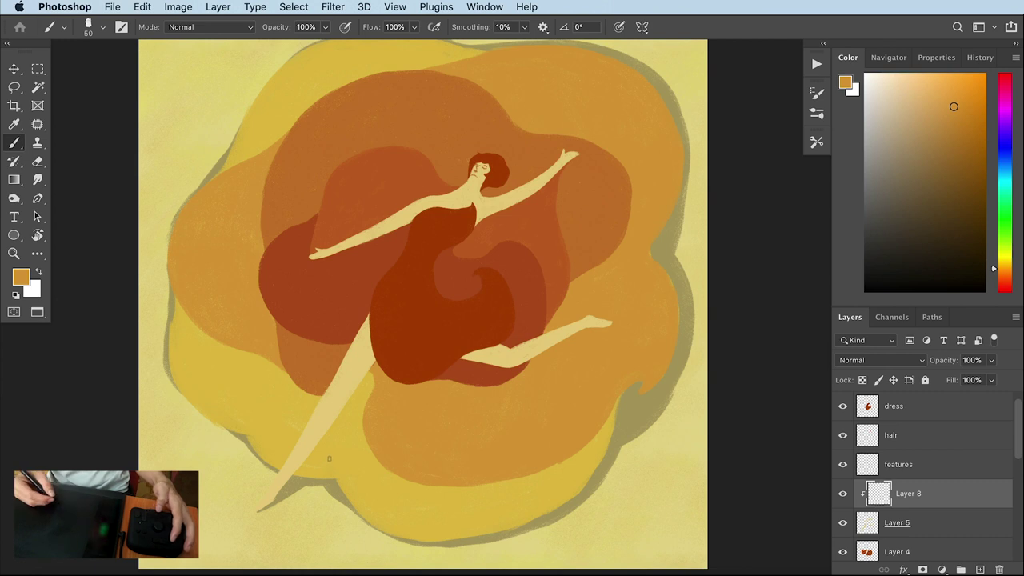
alt+click(297, 450)
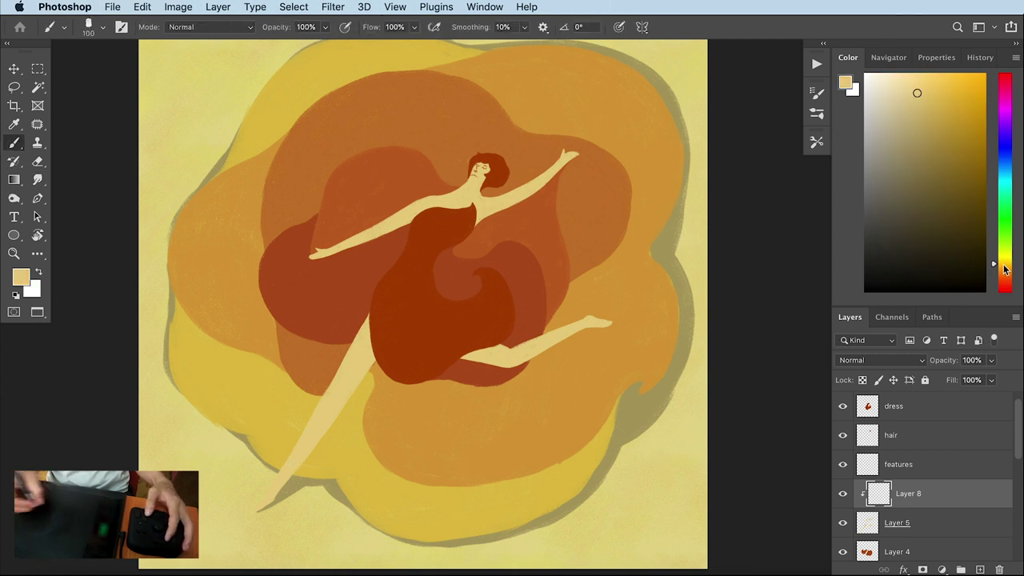
key(bracketright)
key(bracketright)
key(bracketright)
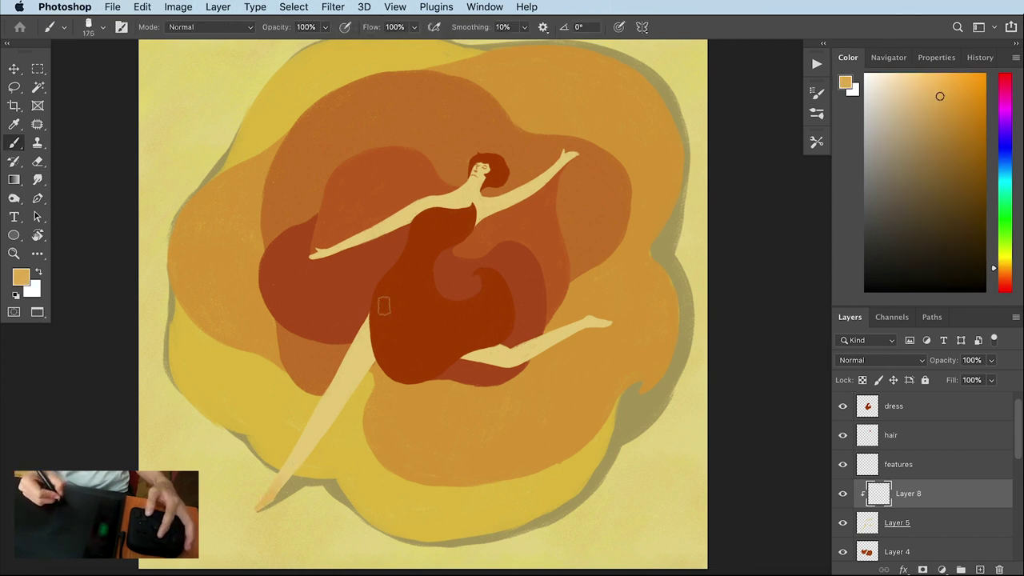
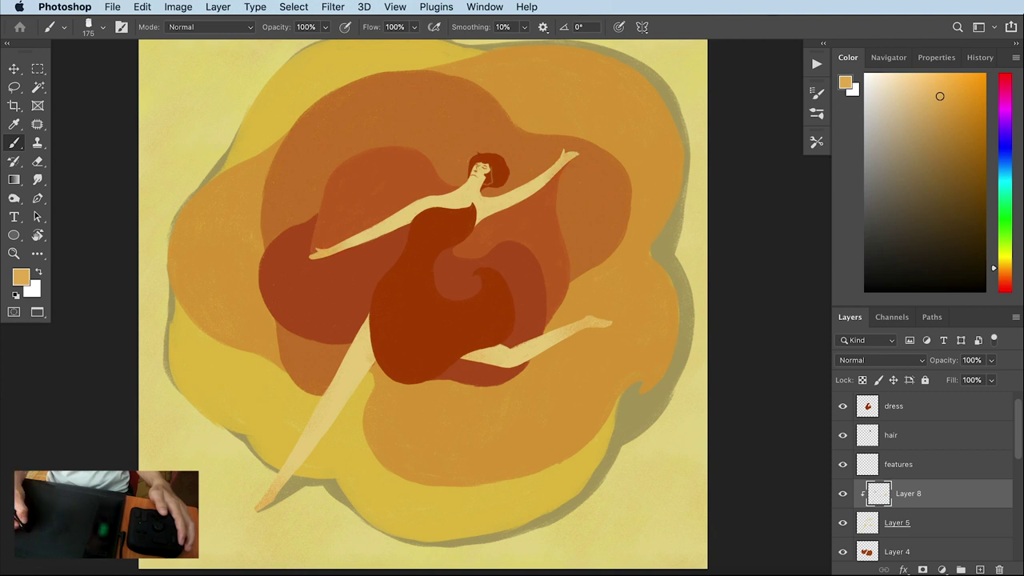
Shift the orange painting colour slightly darker, toward red-orange, in the Color panel
scroll(486, 169, up, 5)
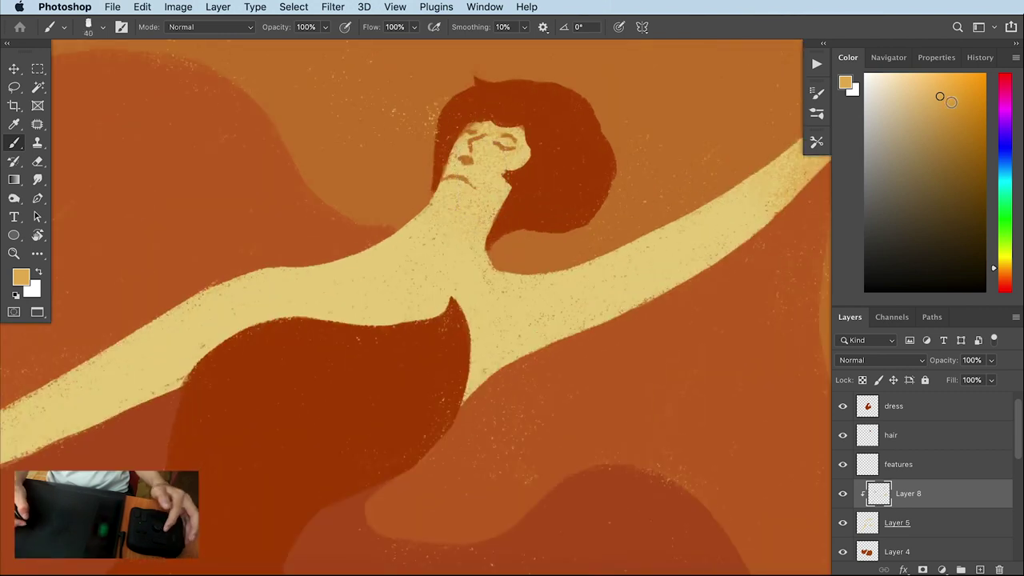
click(1002, 275)
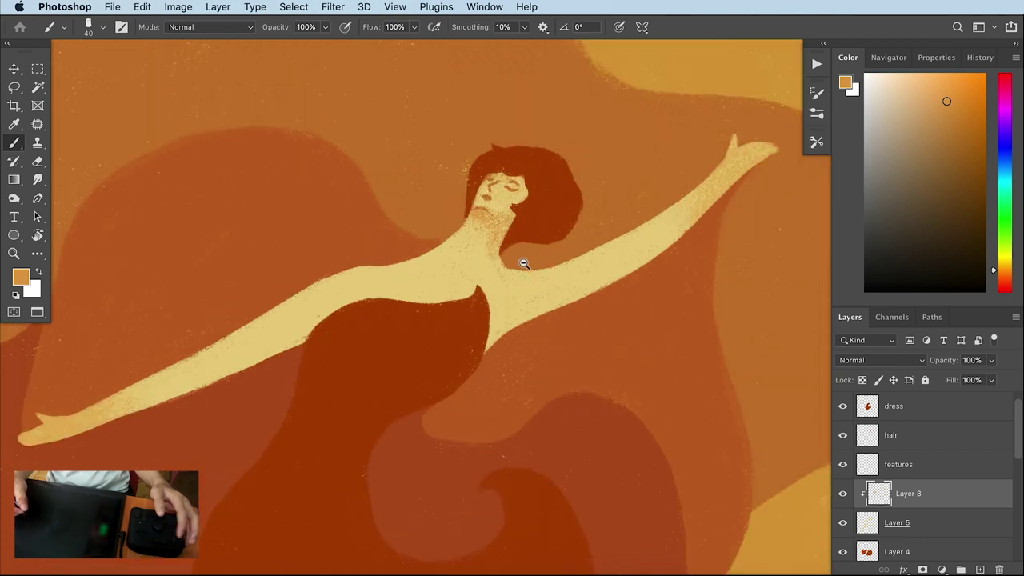
scroll(520, 263, down, 3)
scroll(521, 263, down, 2)
drag(1007, 269, 994, 280)
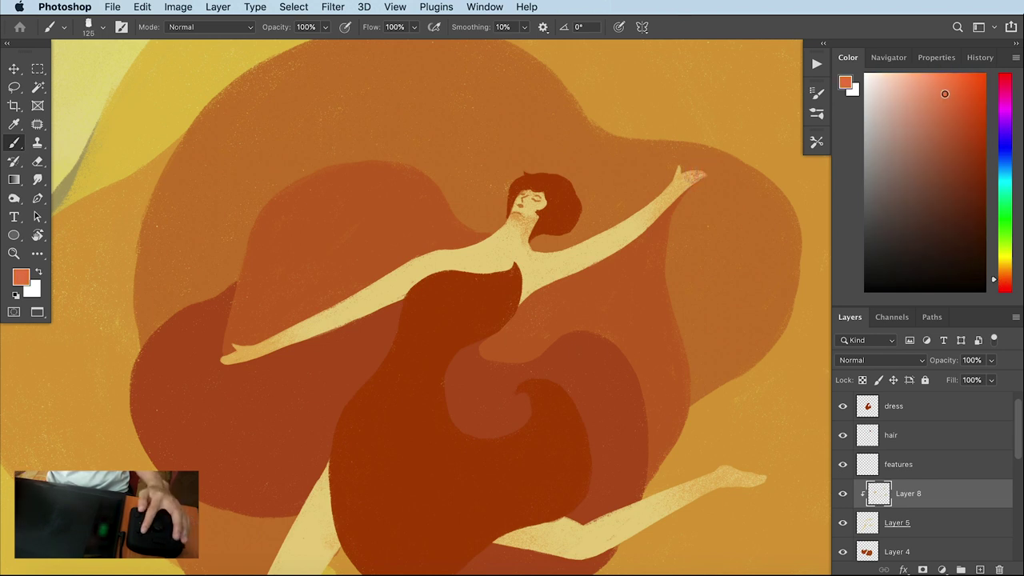
Enlarge the brush and recentre the view on the dancer's lower leg
key(bracketright)
key(bracketright)
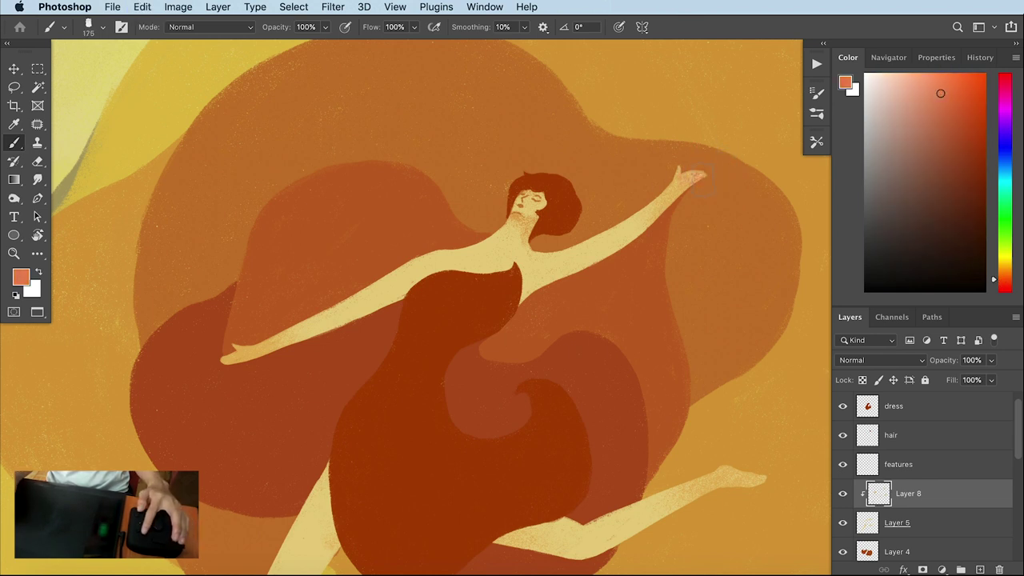
mouse_move(752, 478)
mouse_down()
mouse_move(732, 272)
mouse_move(751, 240)
mouse_up()
drag(486, 118, 386, 342)
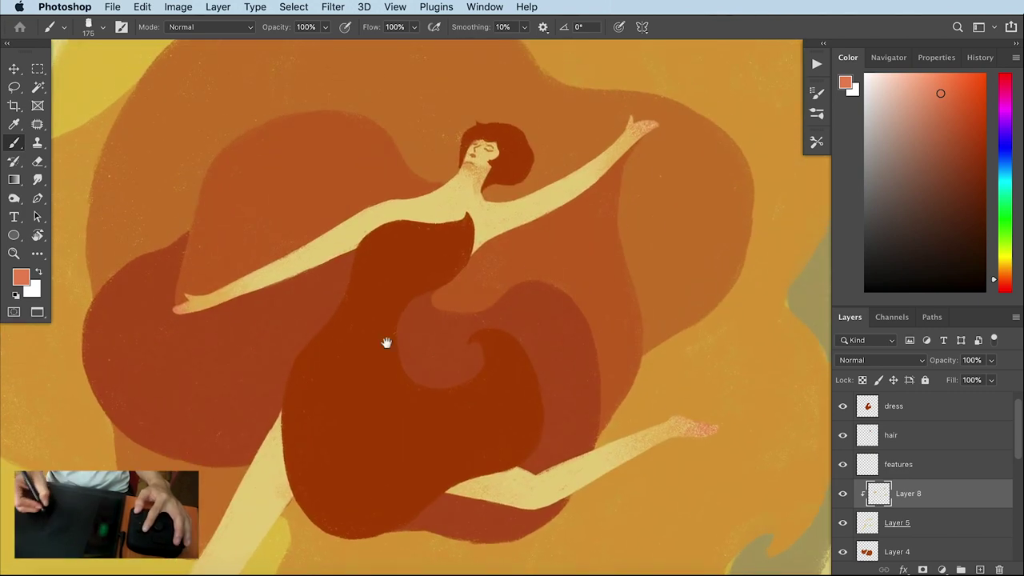
scroll(495, 141, up, 1)
scroll(495, 140, up, 1)
Paint a pink cheek blush, sample the rust hair colour with a smaller brush, and add Layer 9
click(940, 95)
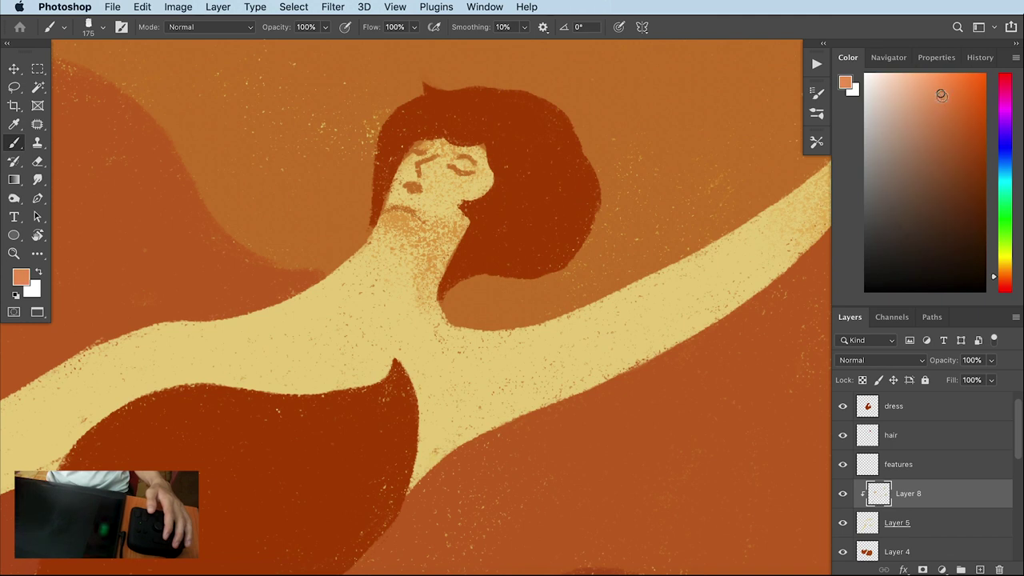
mouse_move(403, 160)
mouse_down()
mouse_move(411, 178)
mouse_move(457, 186)
mouse_up()
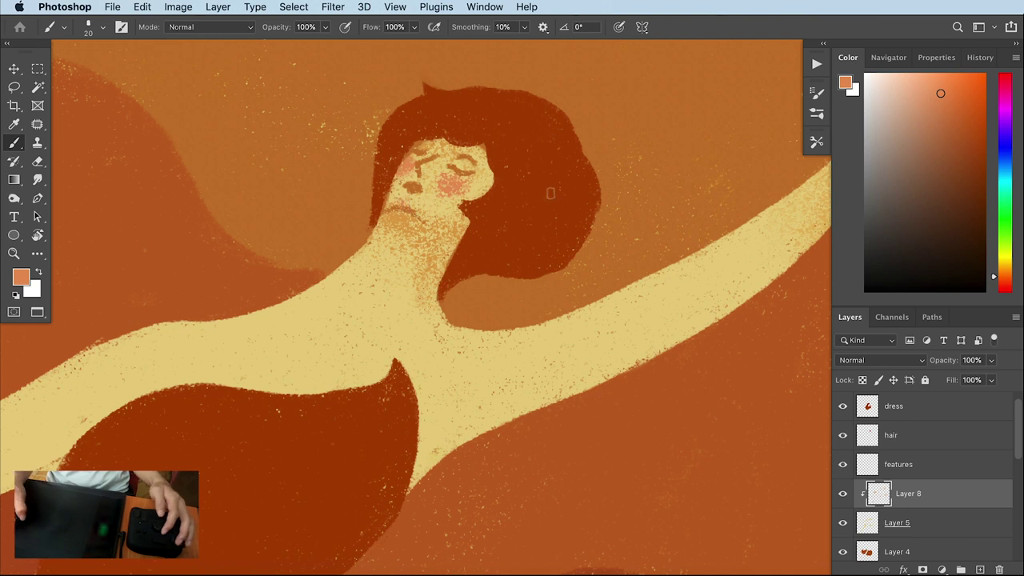
alt+click(556, 170)
key(bracketleft)
key(bracketleft)
key(bracketleft)
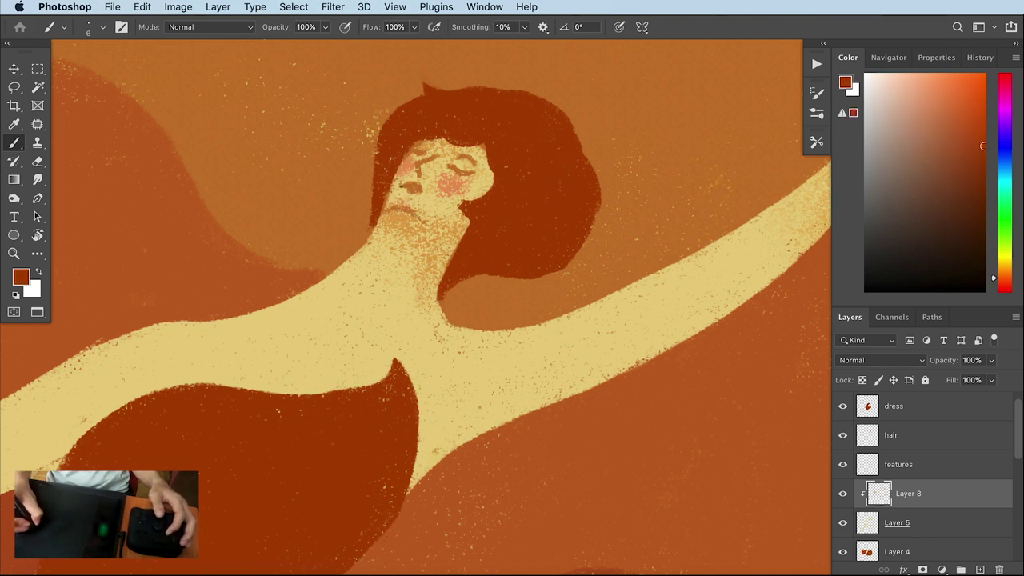
key(ctrl+shift+alt+n)
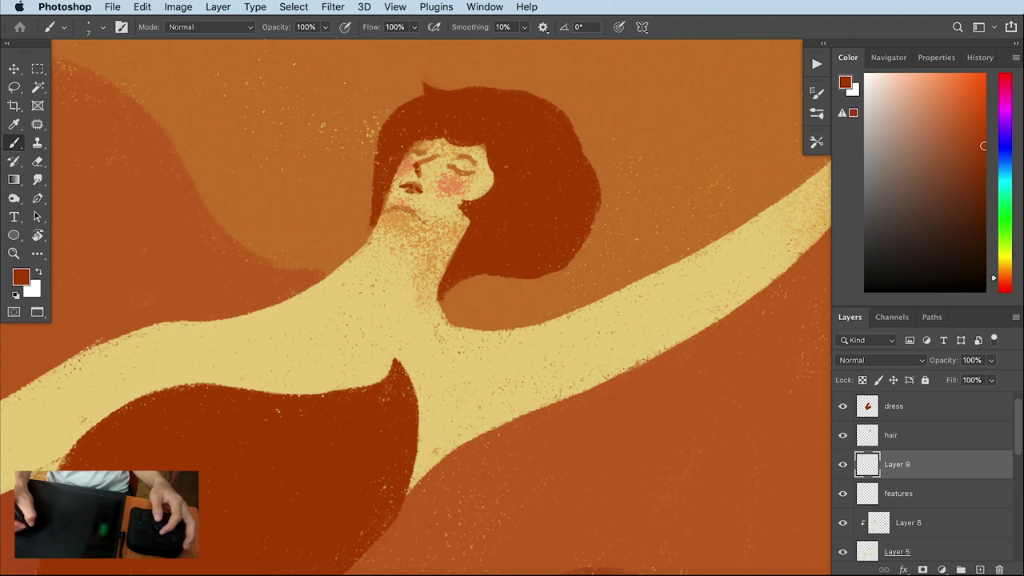
Zoom onto the face, select the hair layer, and add a new Layer 10 above it
scroll(432, 240, up, 1)
scroll(445, 228, down, 5)
scroll(473, 222, up, 1)
scroll(457, 130, up, 1)
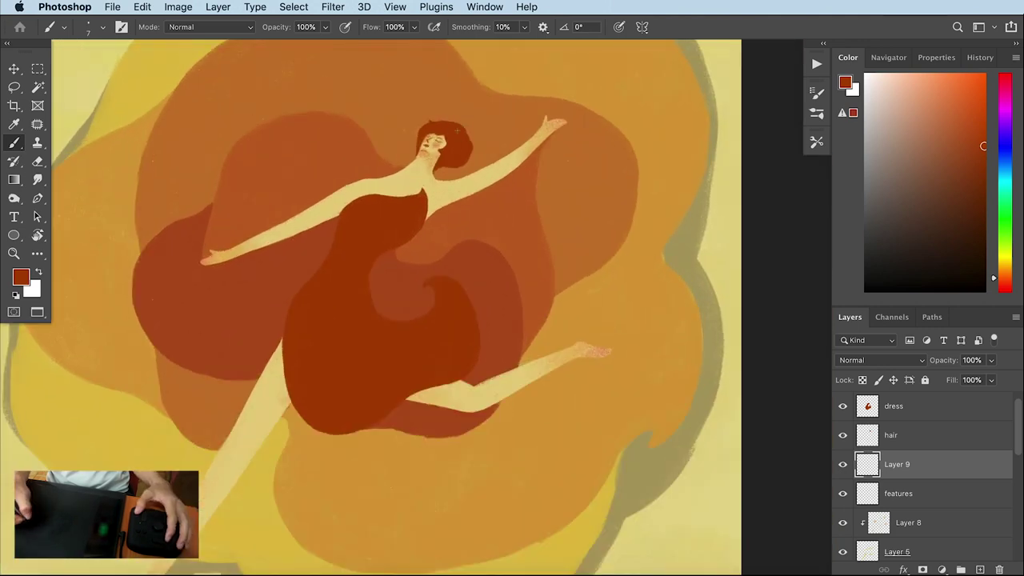
scroll(458, 130, up, 2)
drag(468, 139, 465, 161)
click(914, 436)
key(ctrl+shift+alt+n)
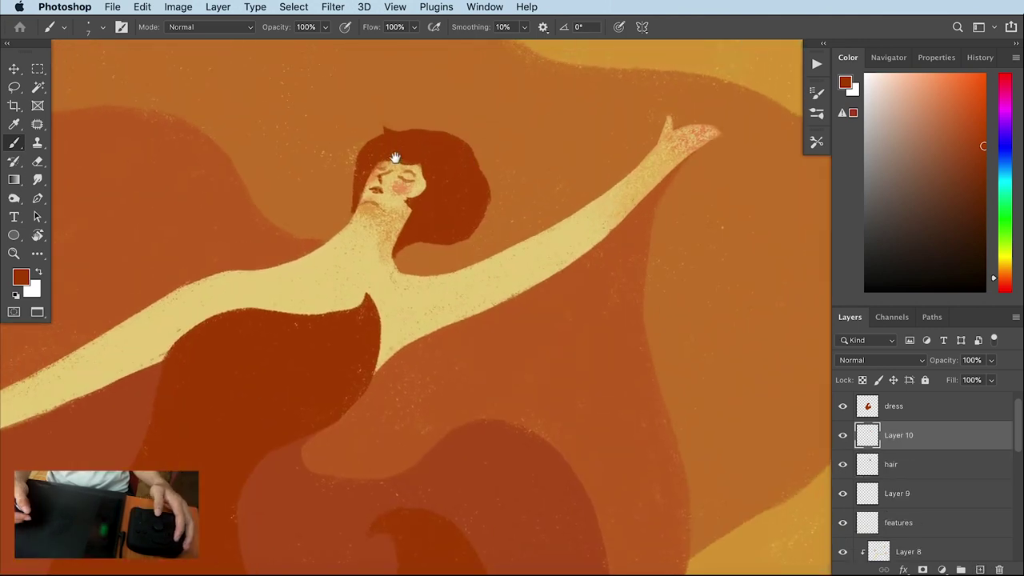
Paint a dark red edge along the hair, then enlarge the brush to 30
drag(395, 158, 389, 175)
drag(1006, 277, 1007, 285)
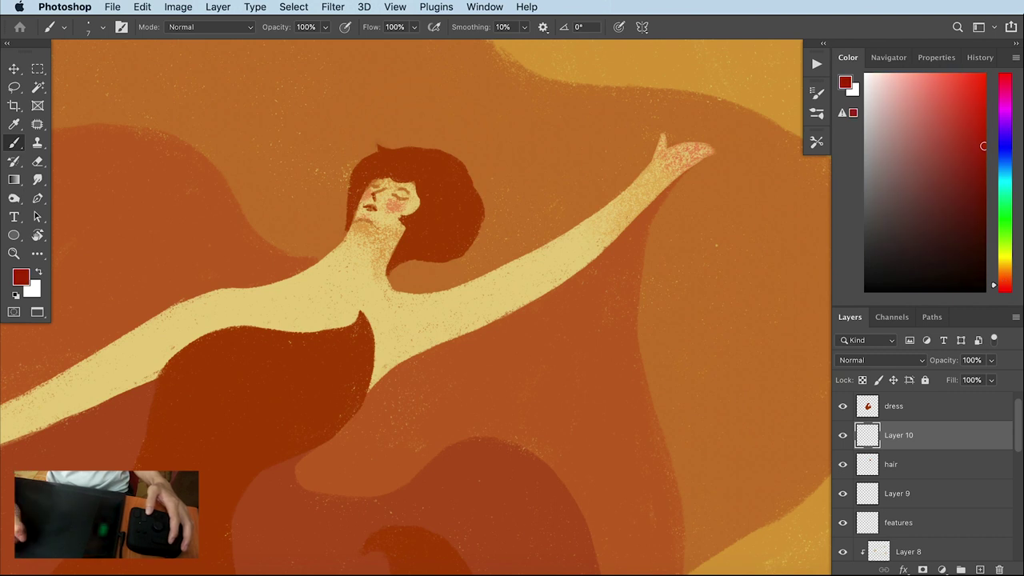
drag(350, 178, 345, 220)
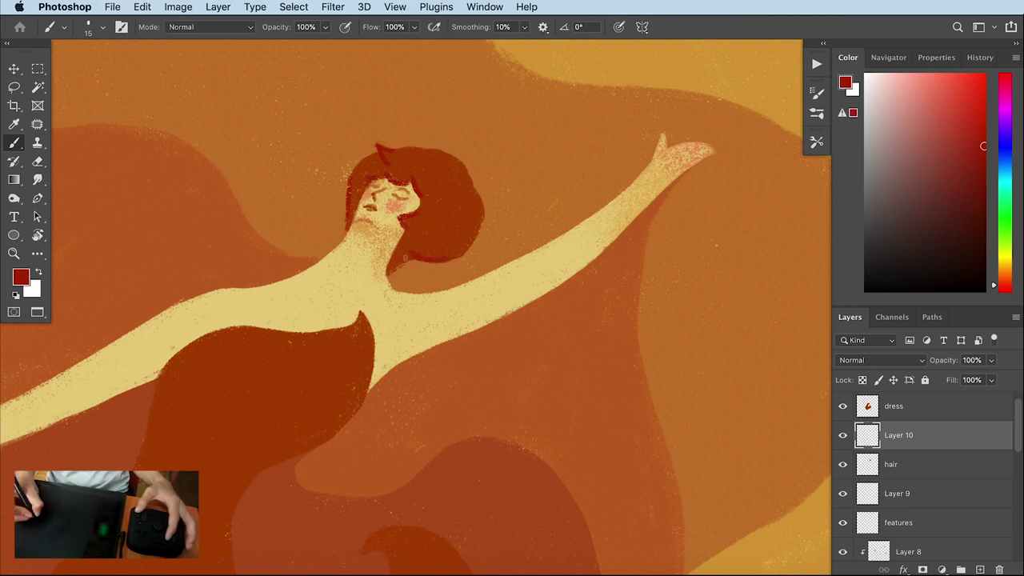
scroll(468, 232, down, 5)
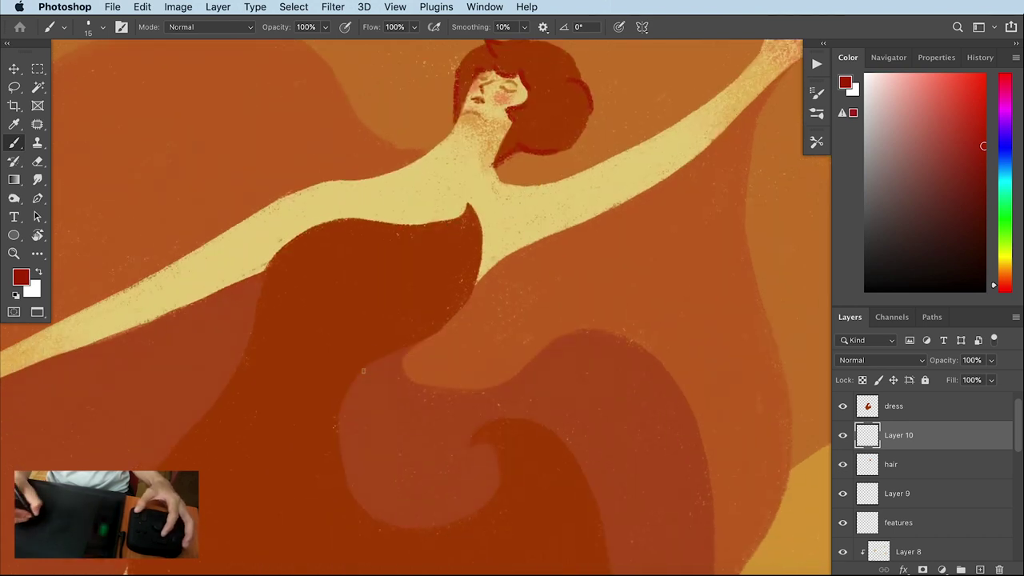
scroll(361, 448, up, 3)
key(bracketright)
key(bracketright)
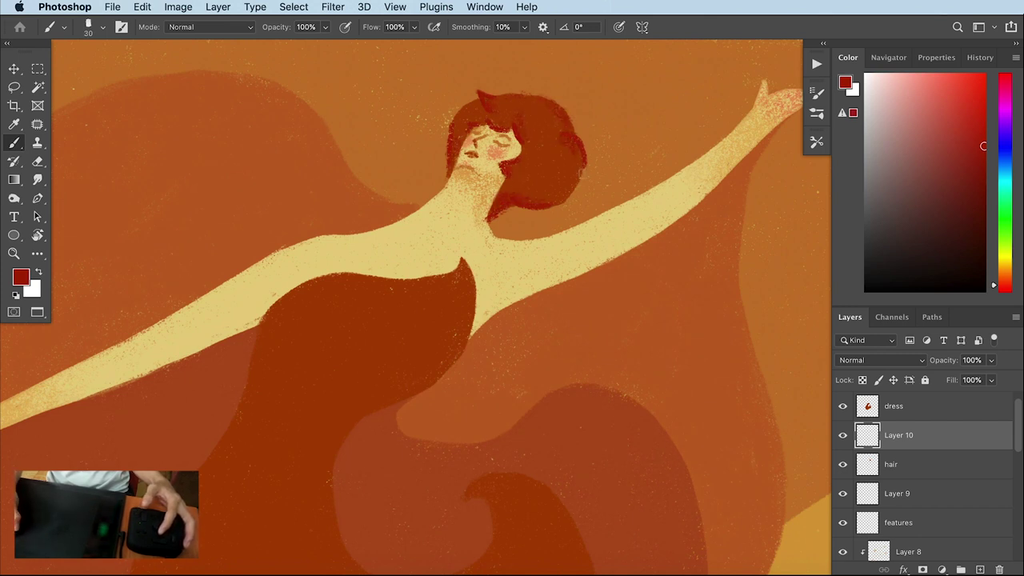
Zoom out to the whole artwork and select the dress layer
scroll(514, 258, down, 5)
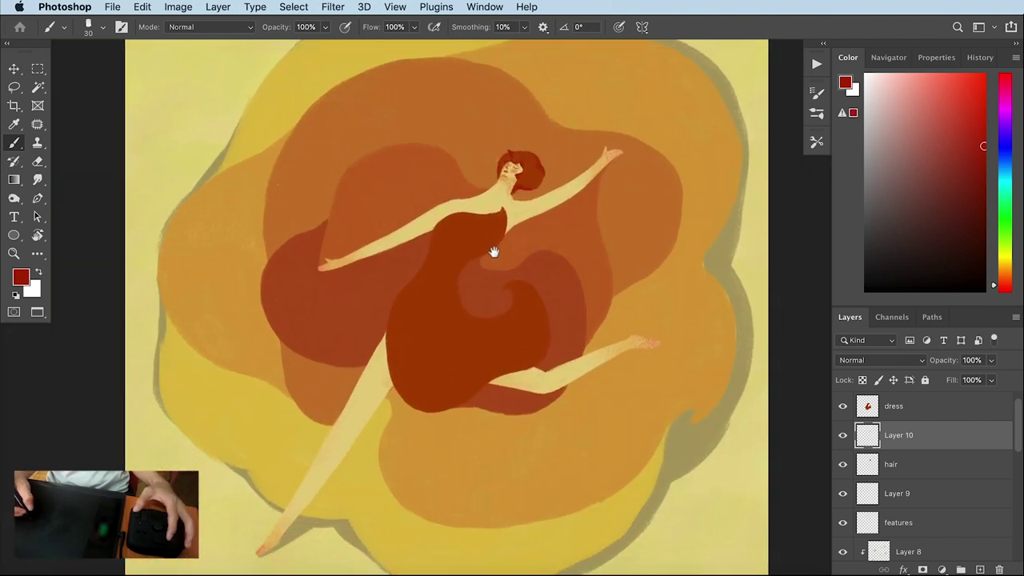
scroll(493, 251, down, 2)
drag(611, 244, 558, 246)
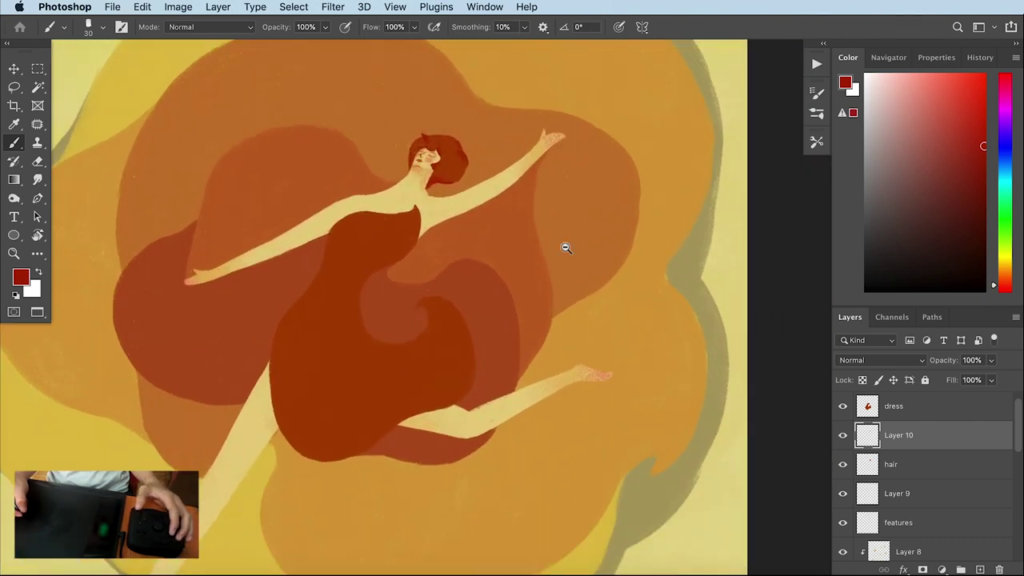
scroll(564, 245, down, 3)
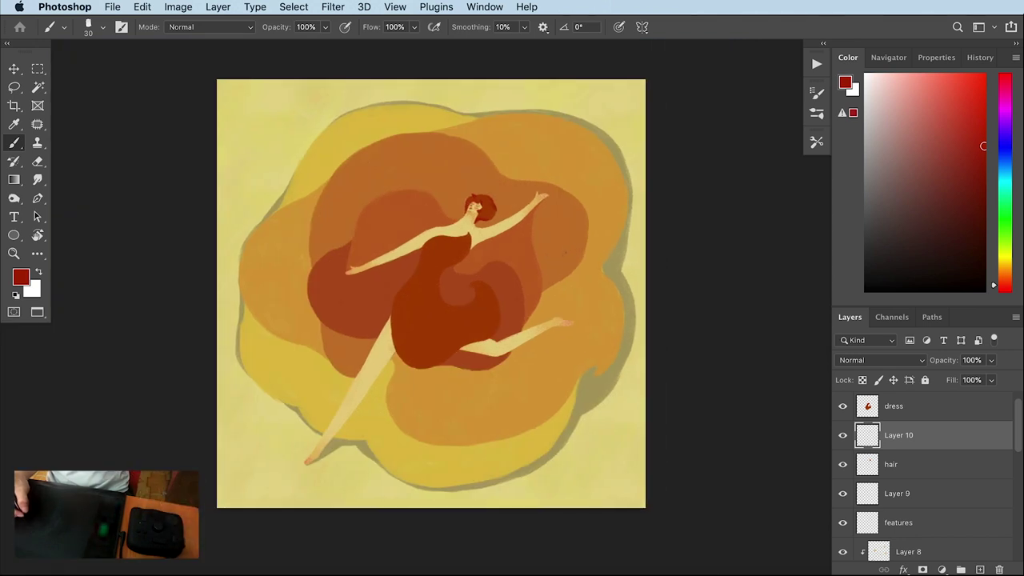
drag(563, 254, 554, 263)
scroll(553, 268, up, 2)
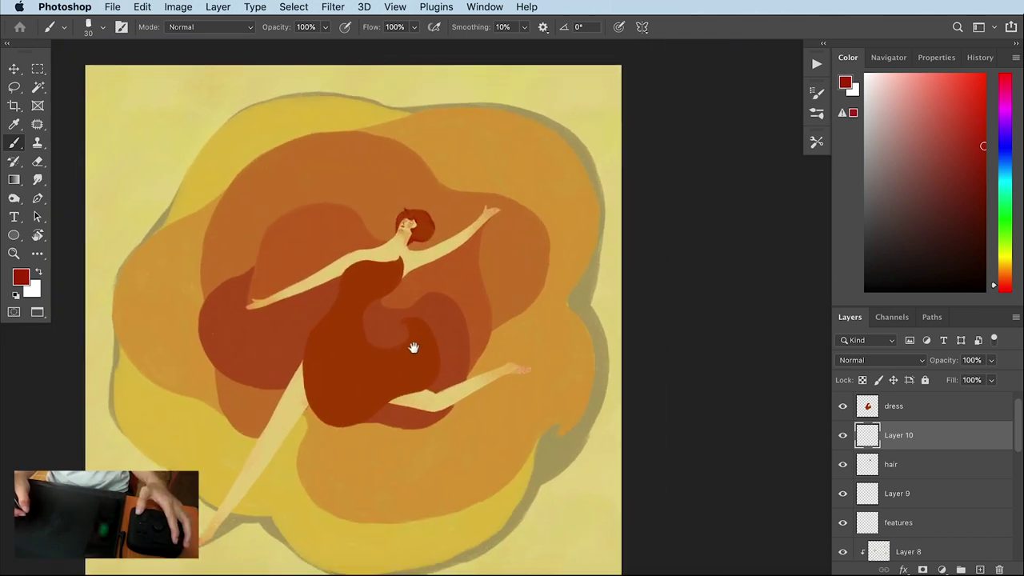
alt+click(369, 356)
Paint a dark red line along the dress fold and sample the dress's orange-red and dark red
scroll(1003, 422, up, 1)
click(983, 431)
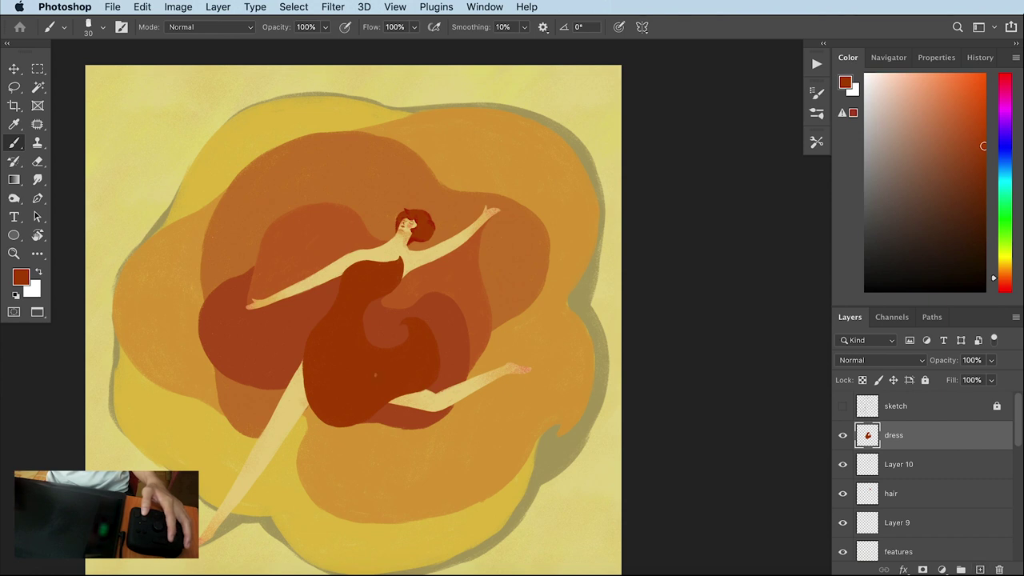
click(1005, 285)
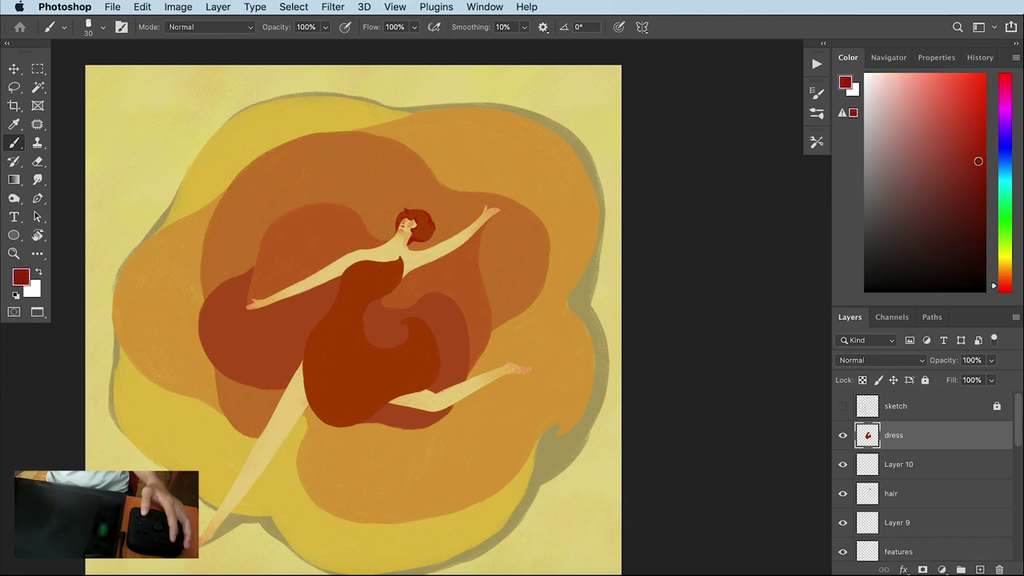
scroll(368, 317, up, 2)
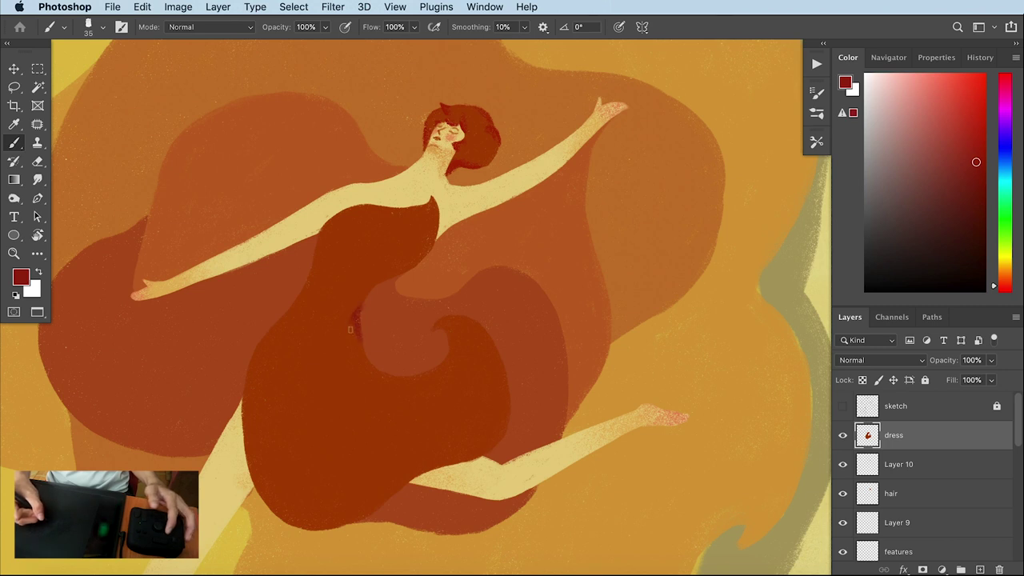
drag(382, 379, 408, 378)
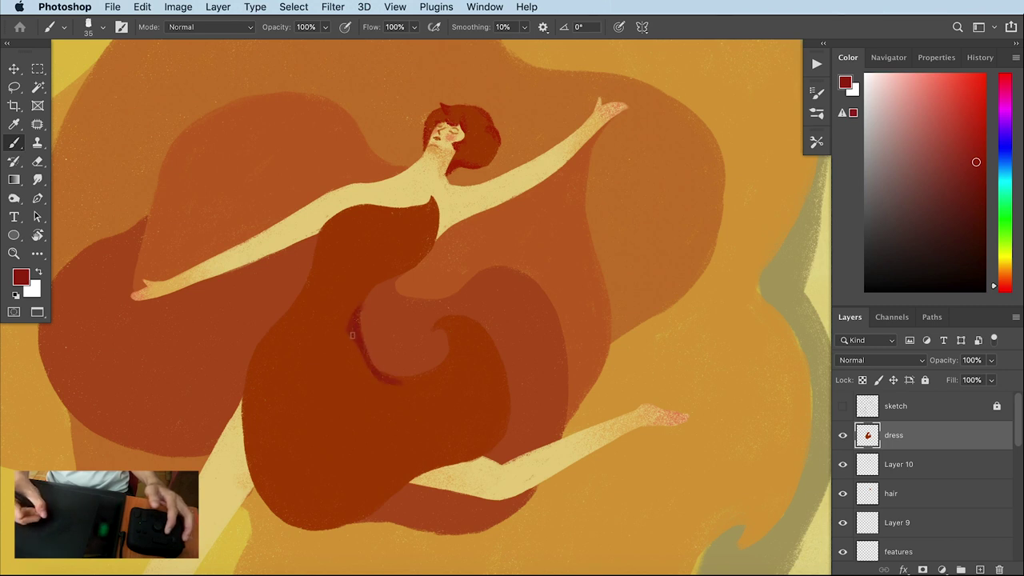
alt+click(395, 403)
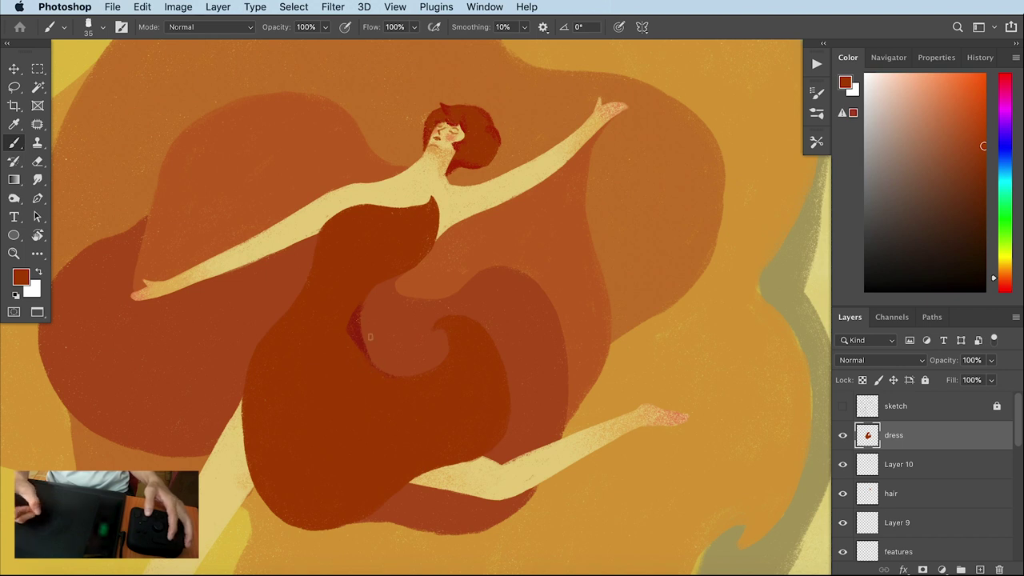
alt+click(358, 322)
Darken the dress's lower and lower-left edges with brush sizes 30 to 50
scroll(297, 423, down, 1)
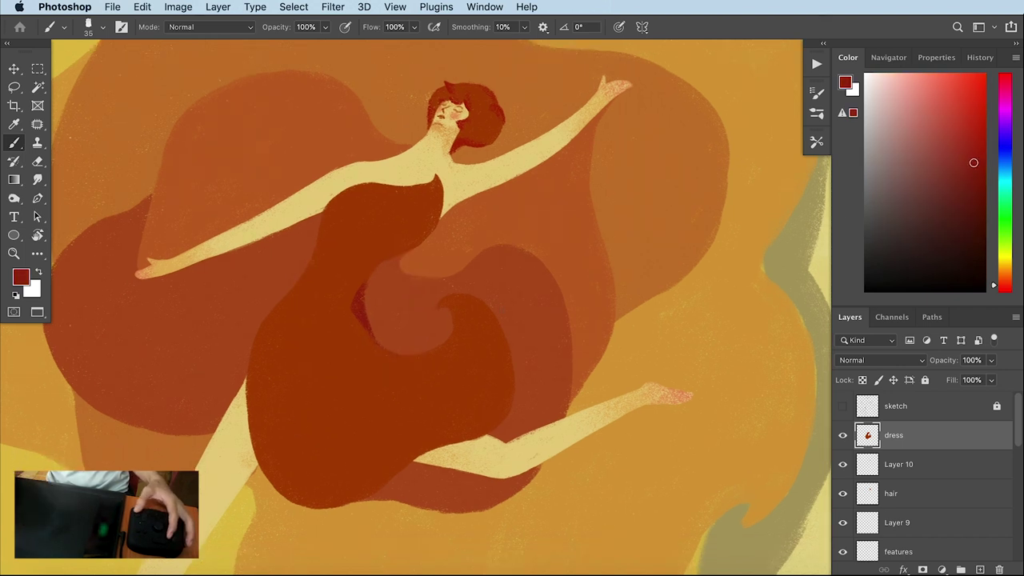
key(bracketleft)
mouse_move(256, 437)
mouse_down()
mouse_move(280, 488)
mouse_move(320, 504)
mouse_move(352, 497)
mouse_up()
mouse_move(256, 391)
mouse_down()
mouse_move(297, 480)
mouse_move(338, 489)
mouse_move(408, 463)
mouse_up()
key(bracketleft)
key(bracketleft)
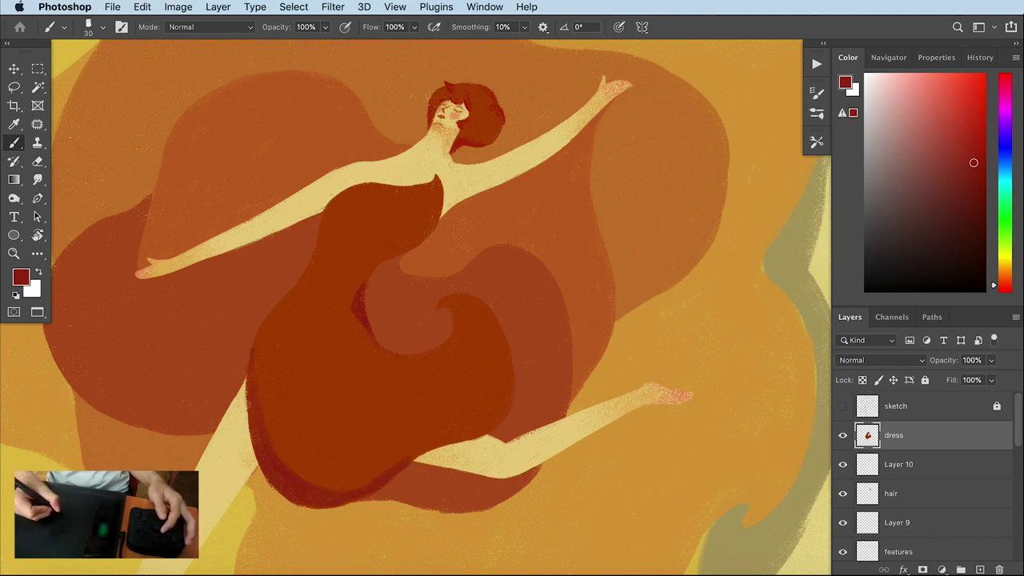
key(bracketright)
key(bracketright)
mouse_move(263, 458)
mouse_down()
mouse_move(336, 488)
mouse_move(397, 462)
mouse_up()
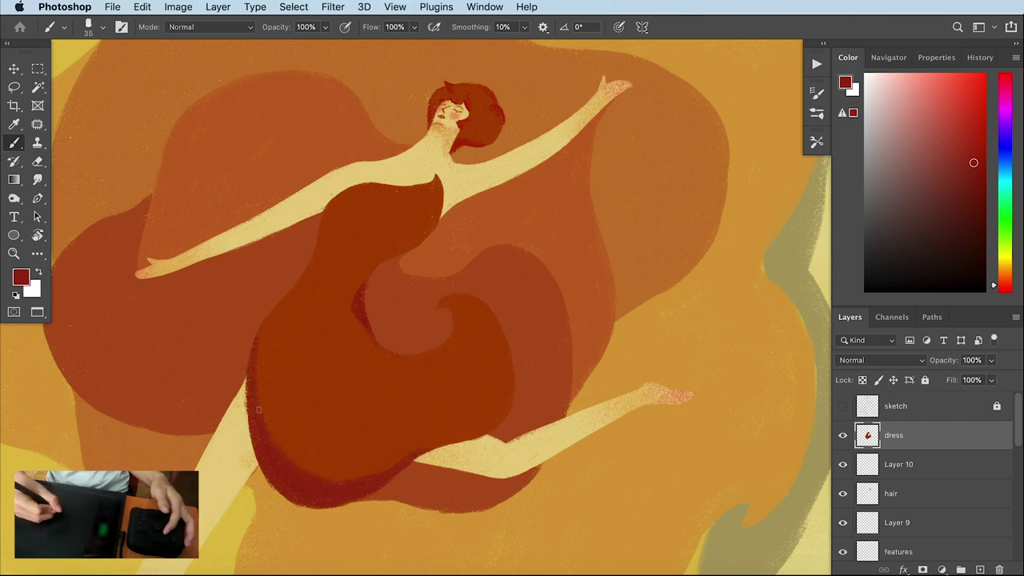
Bring the dancer's upper body and head into view with a smaller brush
drag(490, 323, 485, 352)
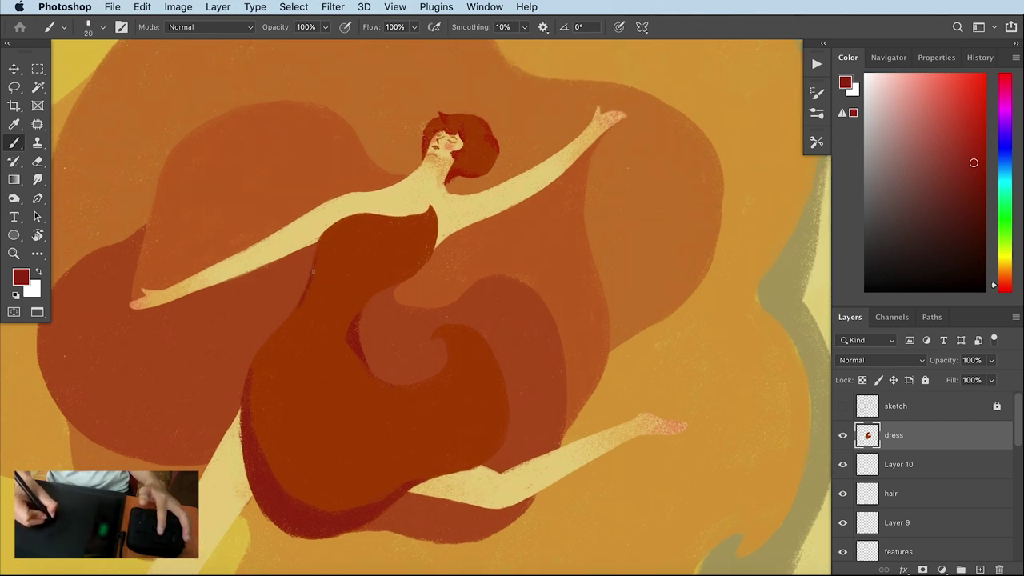
scroll(480, 240, up, 3)
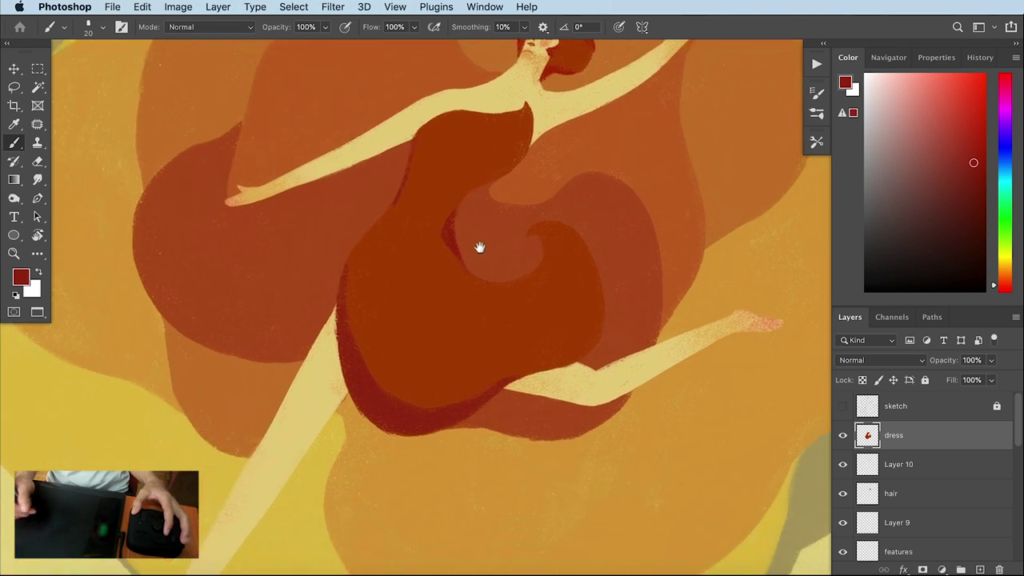
scroll(480, 245, up, 2)
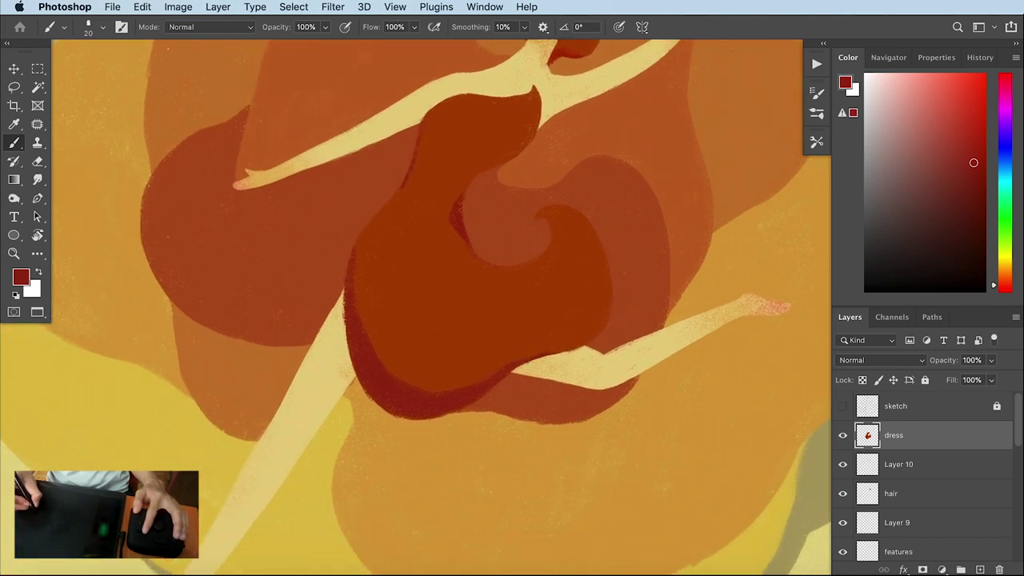
drag(596, 312, 563, 301)
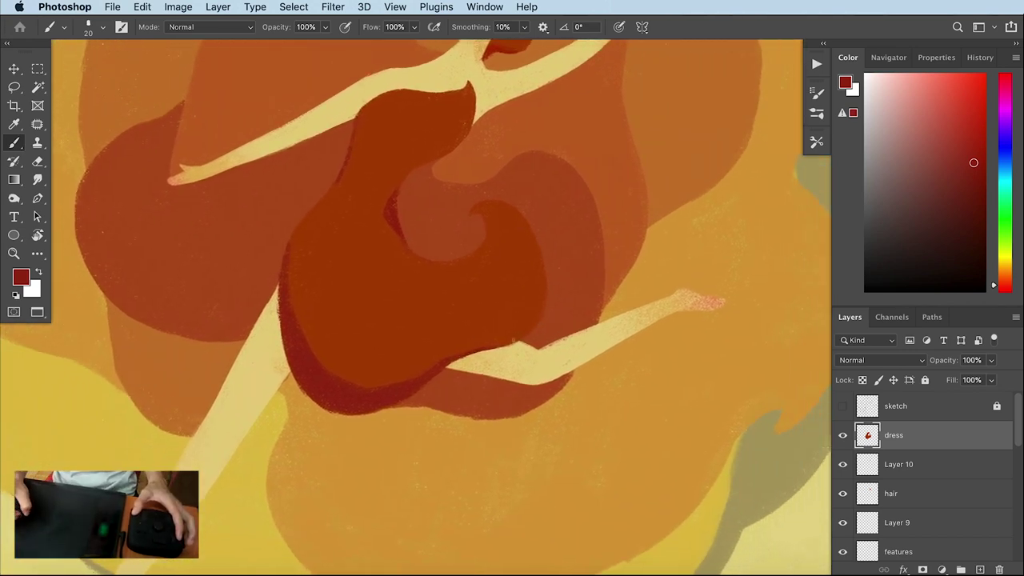
scroll(563, 300, down, 5)
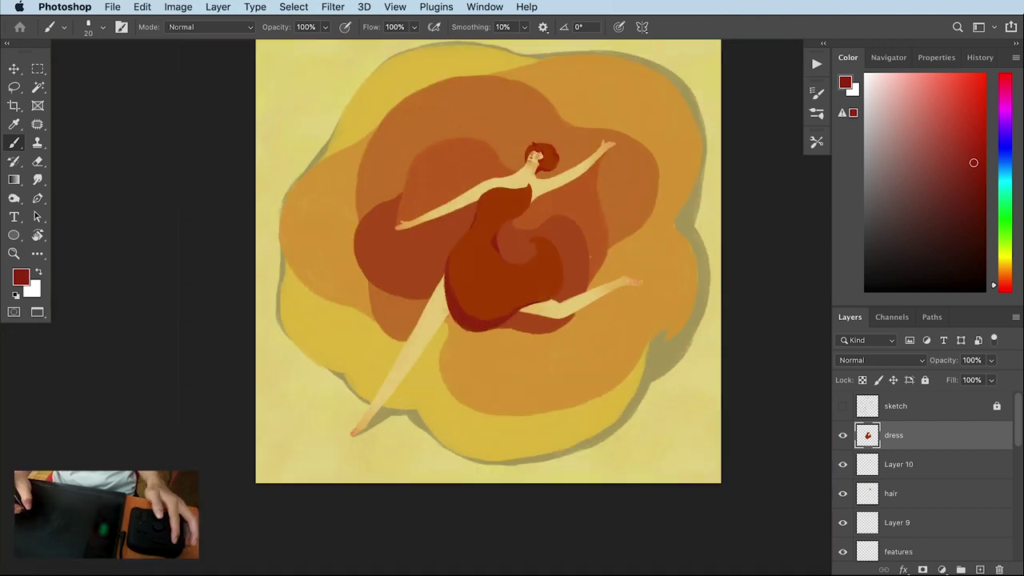
scroll(523, 311, up, 1)
scroll(428, 266, up, 5)
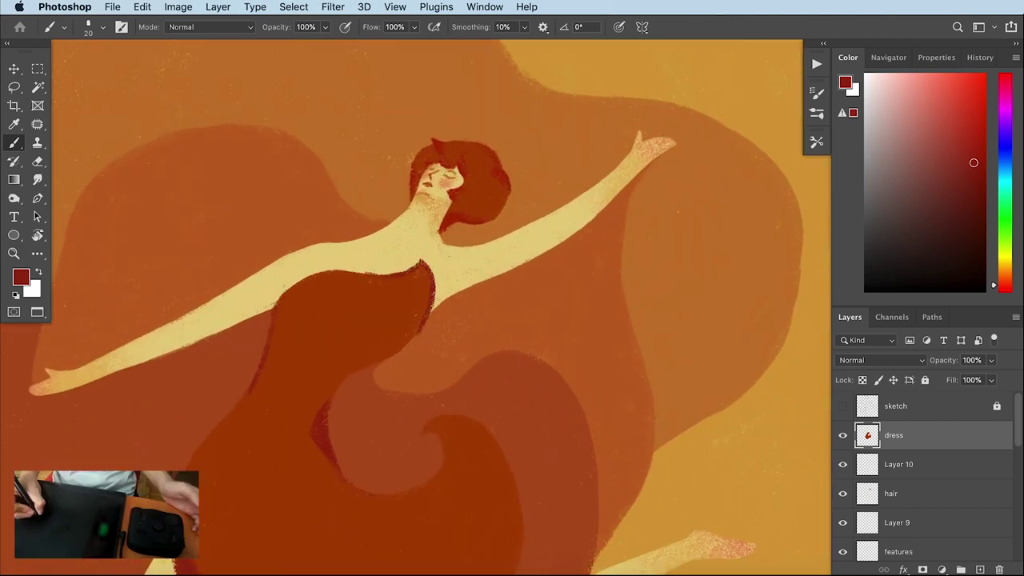
key(bracketleft)
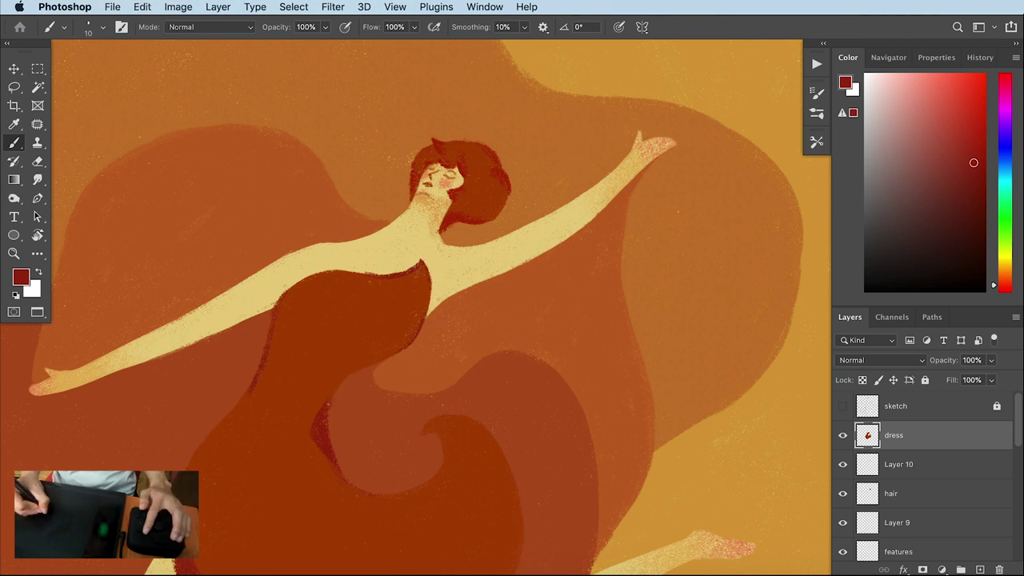
drag(480, 240, 430, 312)
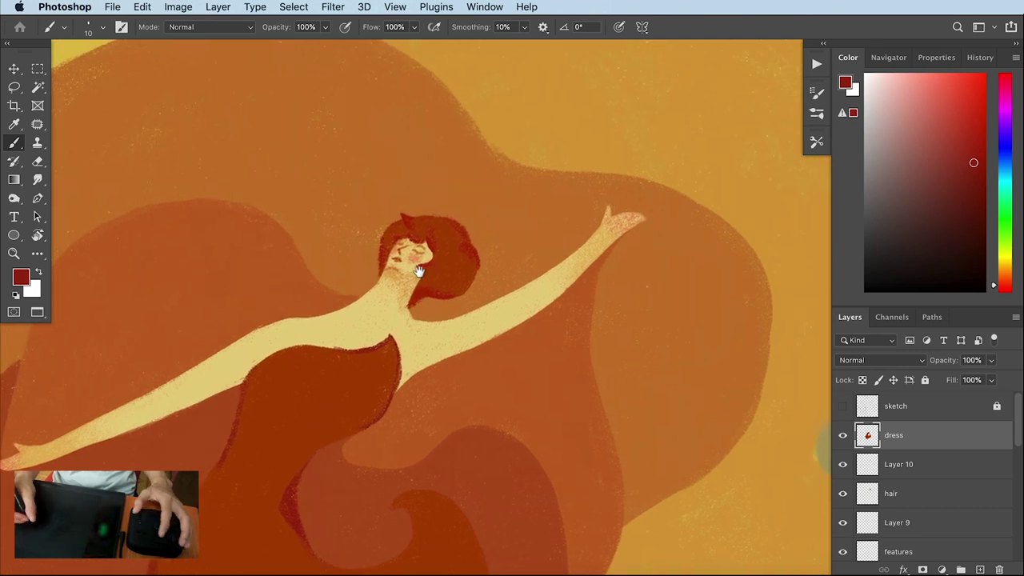
Select Layer 10 above the hair, pick a brighter orange-red, and zoom in on the head
click(890, 493)
click(898, 464)
drag(427, 259, 395, 281)
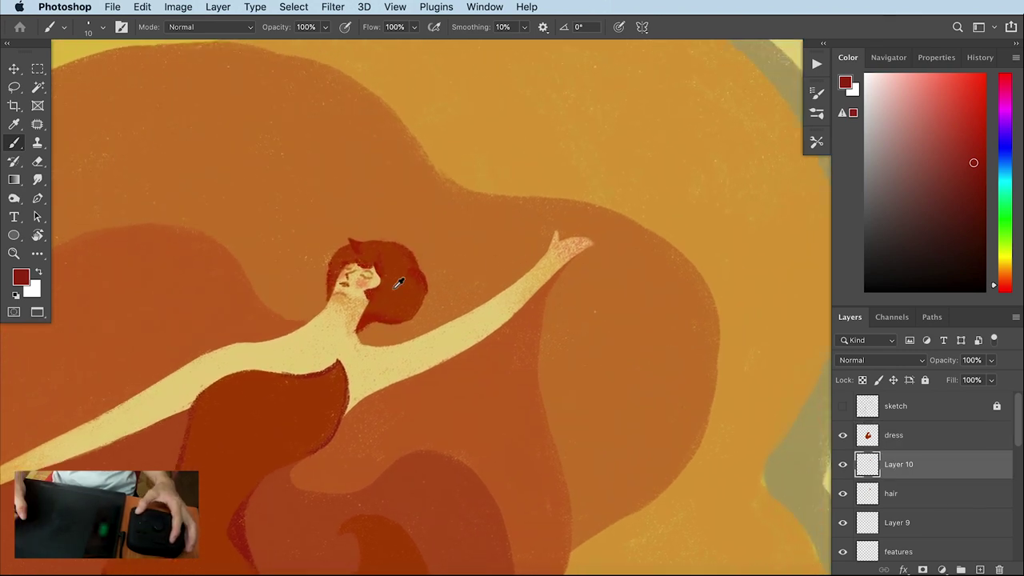
alt+click(395, 281)
drag(1000, 281, 1001, 276)
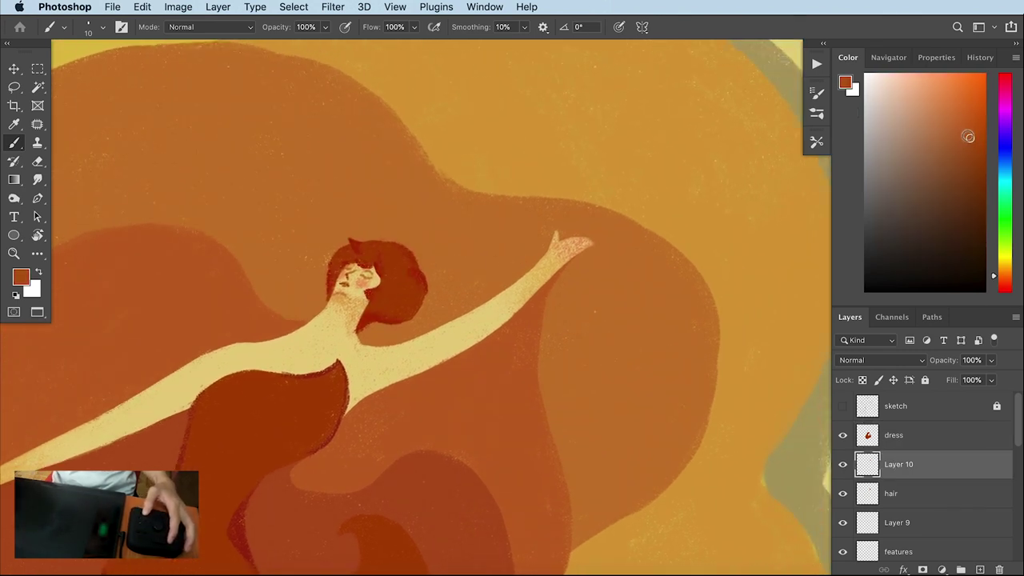
key(ctrl+plus)
key(ctrl+plus)
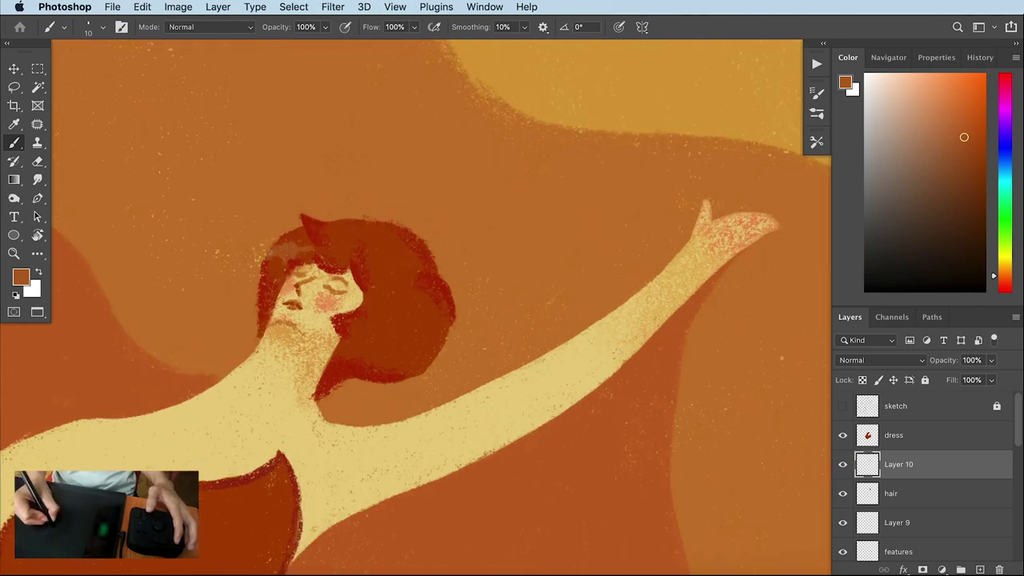
Paint light orange-brown strands and broad strokes across the hair, including its top edge
mouse_move(358, 222)
mouse_down()
mouse_move(405, 297)
mouse_move(424, 356)
mouse_up()
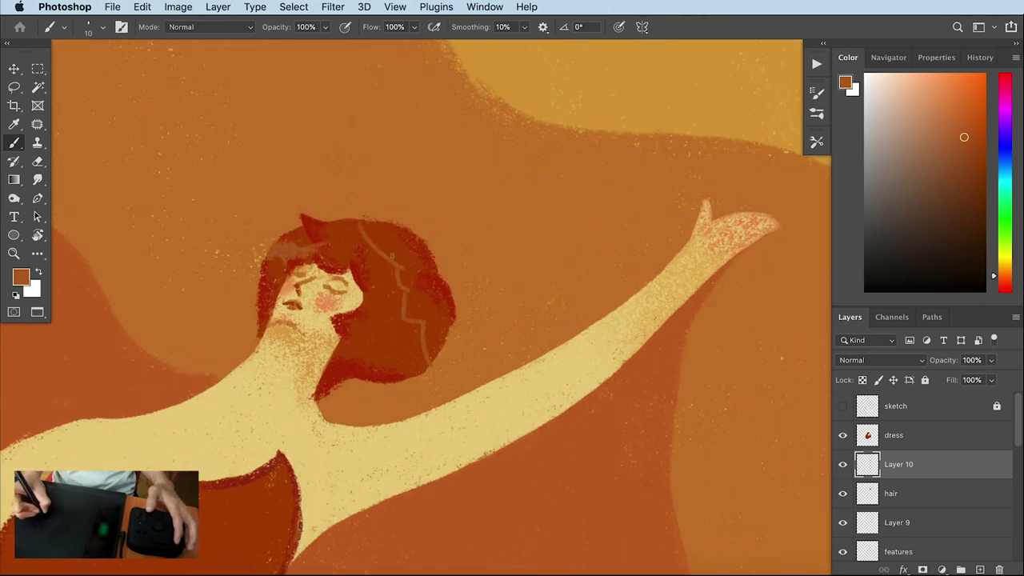
drag(330, 222, 404, 342)
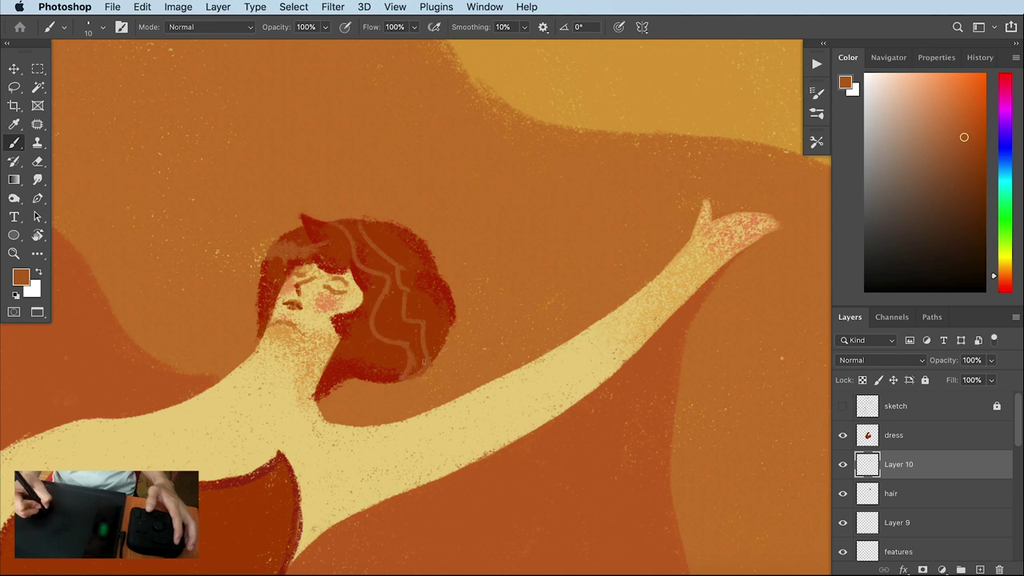
key(bracketright)
mouse_move(390, 286)
mouse_down()
mouse_move(396, 335)
mouse_move(418, 372)
mouse_up()
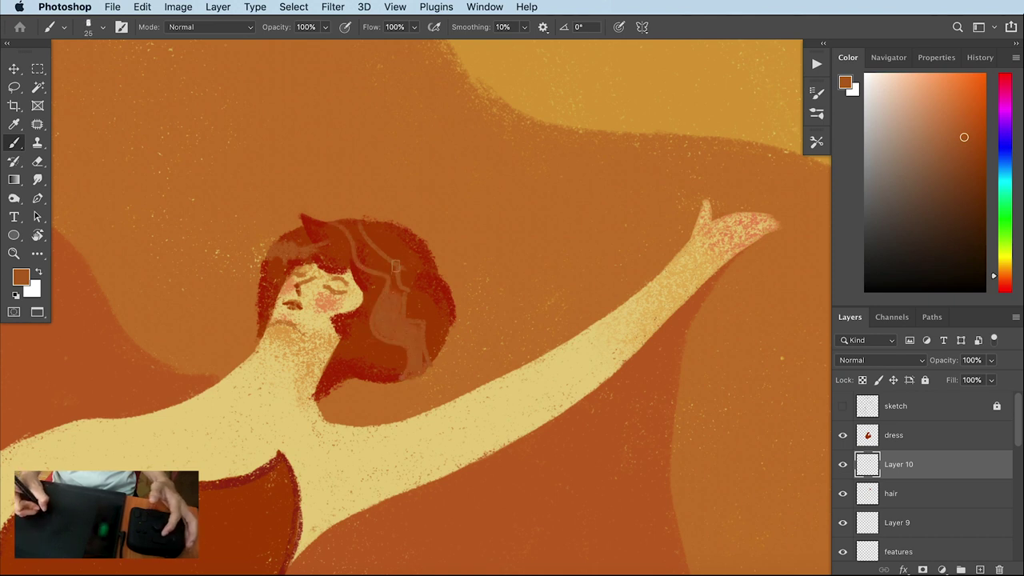
drag(394, 265, 350, 223)
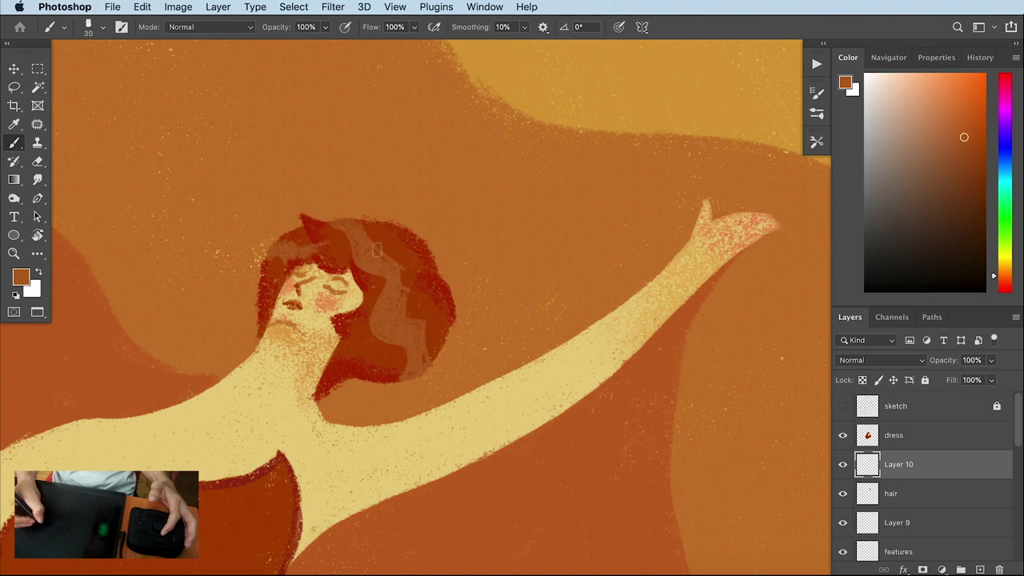
key(bracketleft)
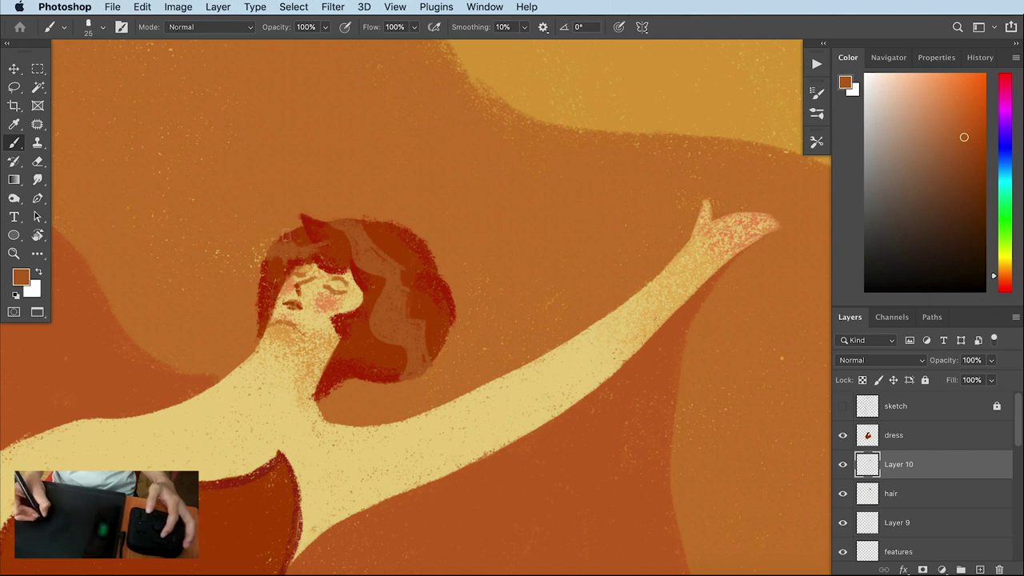
drag(286, 235, 337, 223)
Sample several hair shades, ending on the dark red hair colour, then zoom out
alt+click(352, 228)
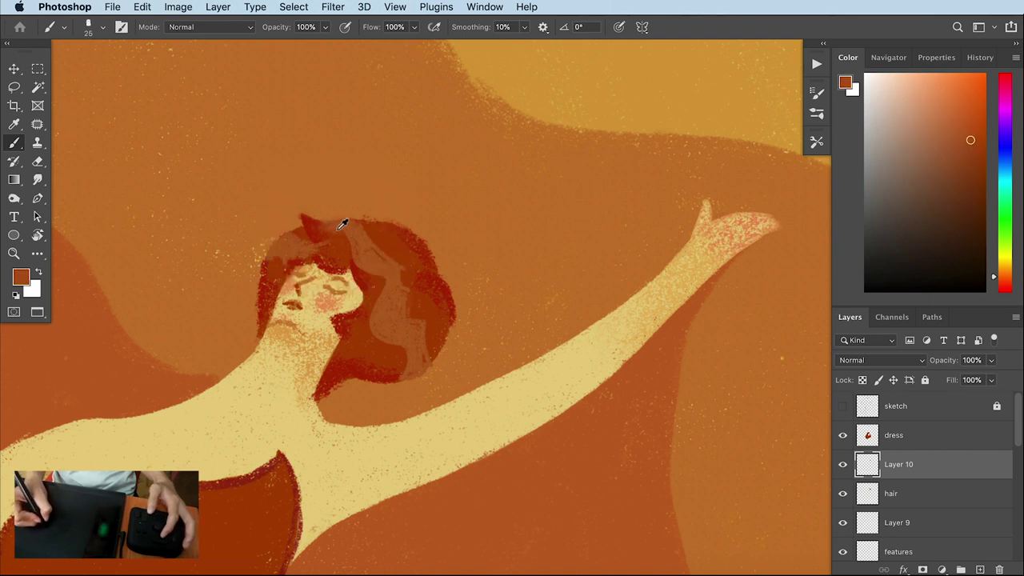
alt+click(391, 255)
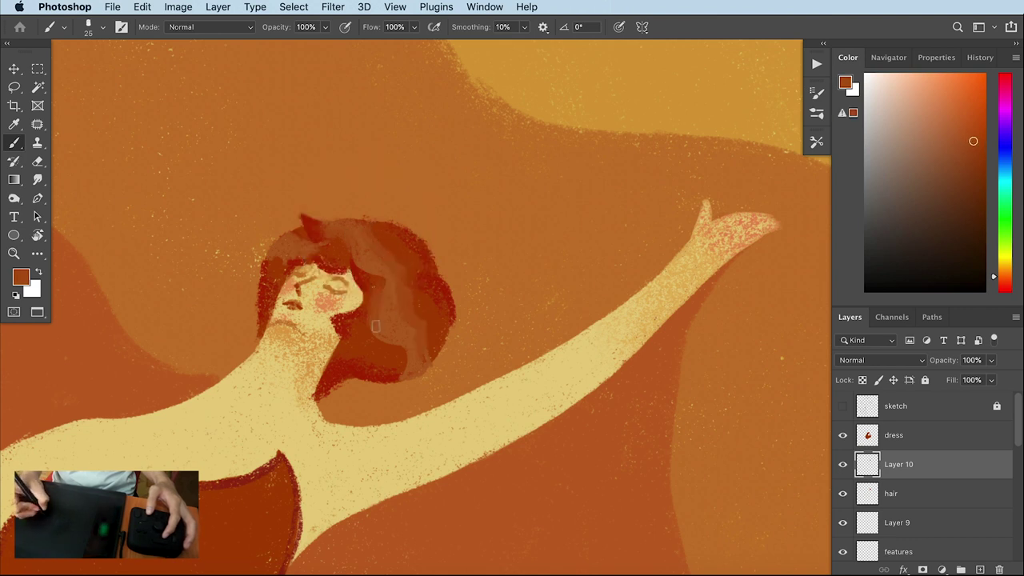
alt+click(395, 334)
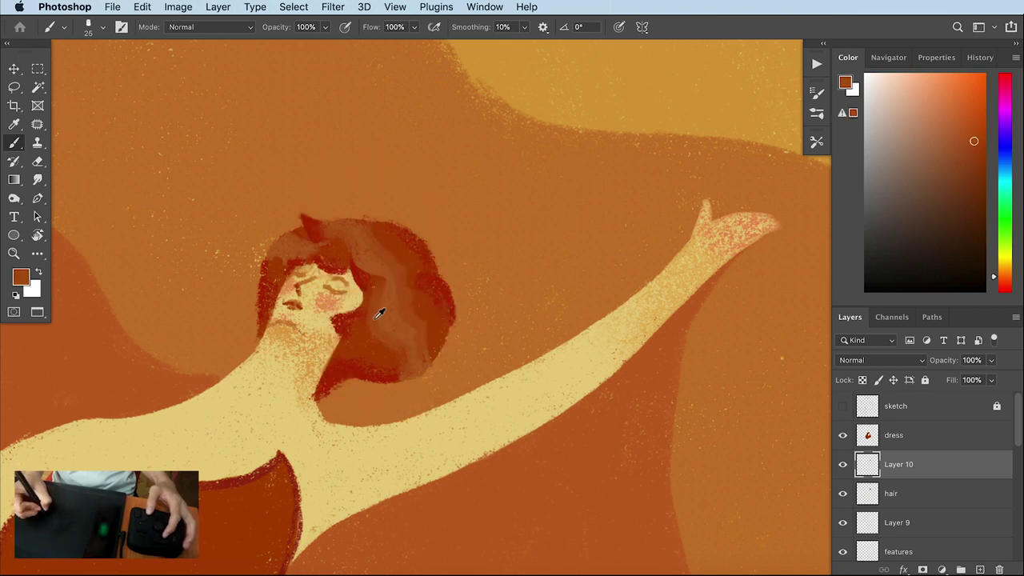
alt+click(376, 317)
alt+click(309, 210)
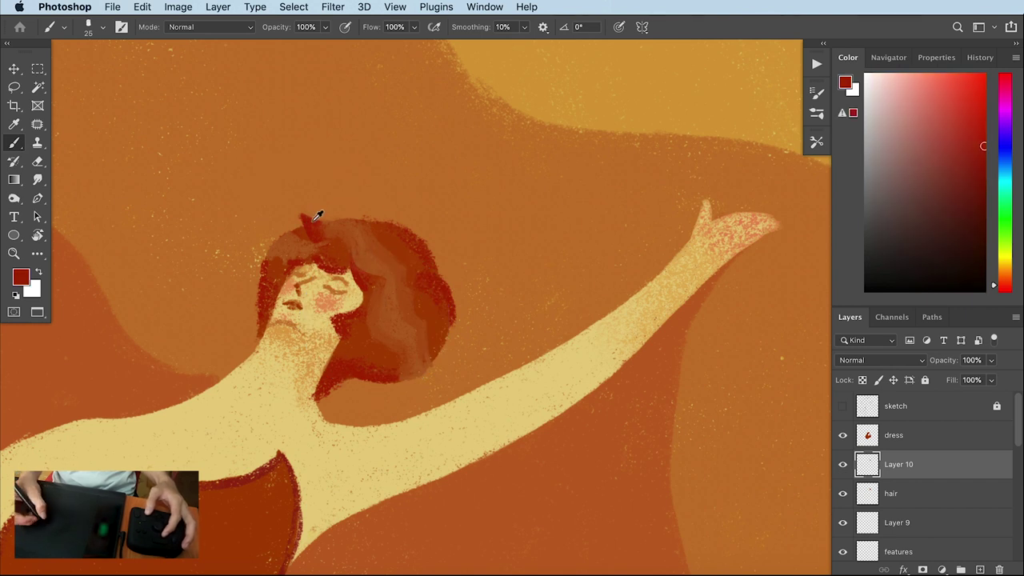
alt+click(325, 250)
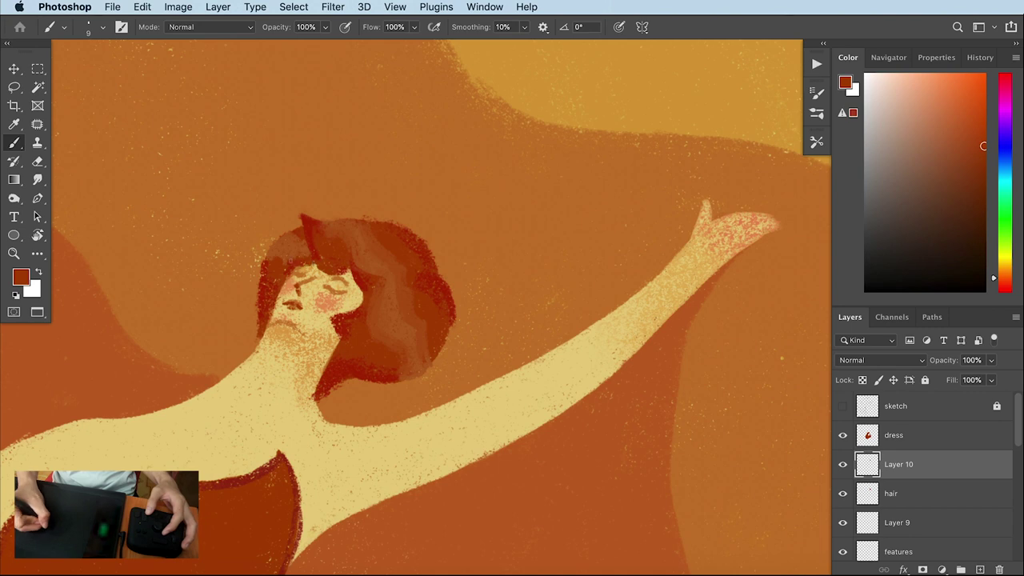
alt+click(313, 222)
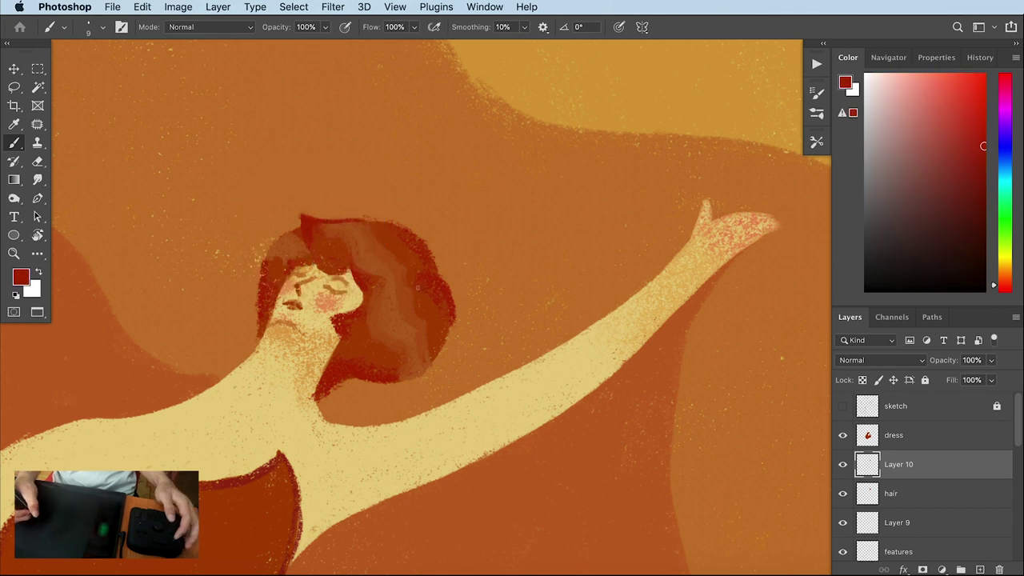
scroll(422, 278, down, 3)
scroll(421, 278, down, 3)
scroll(421, 277, down, 2)
Bring the dress and leg into view and make Layer 5 the active layer
drag(421, 277, 435, 264)
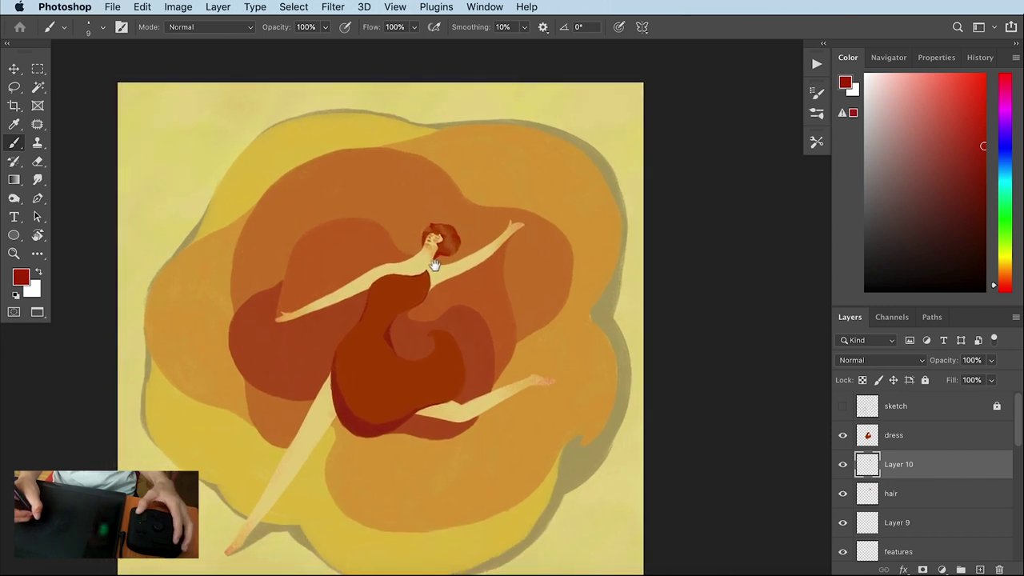
scroll(451, 379, up, 3)
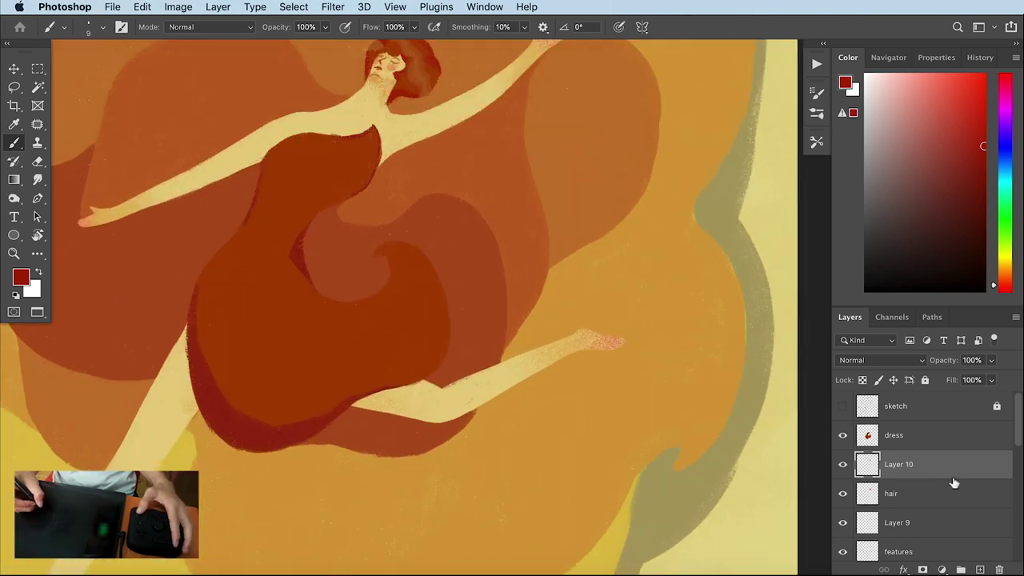
click(849, 522)
scroll(1019, 434, down, 2)
click(896, 544)
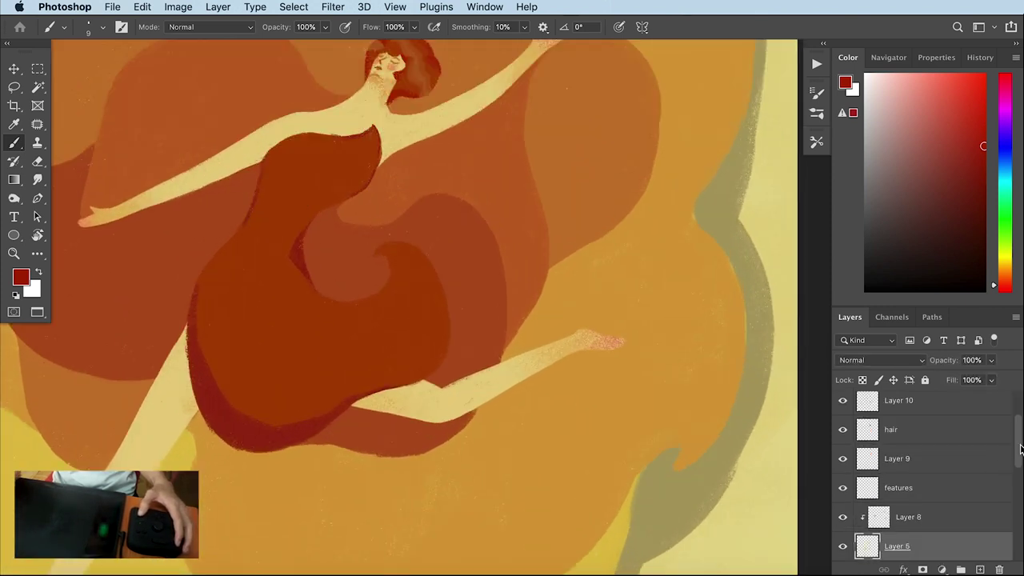
scroll(928, 496, down, 2)
Set the brush size to 70 from the brush preset picker
right_click(506, 158)
text(]]])
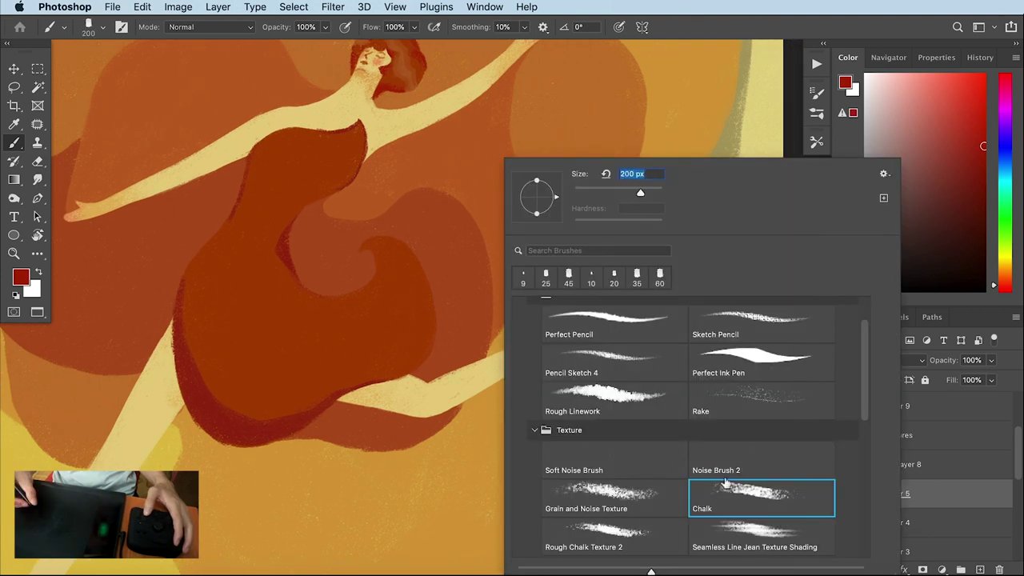
key(Return)
key(Return)
key(Return)
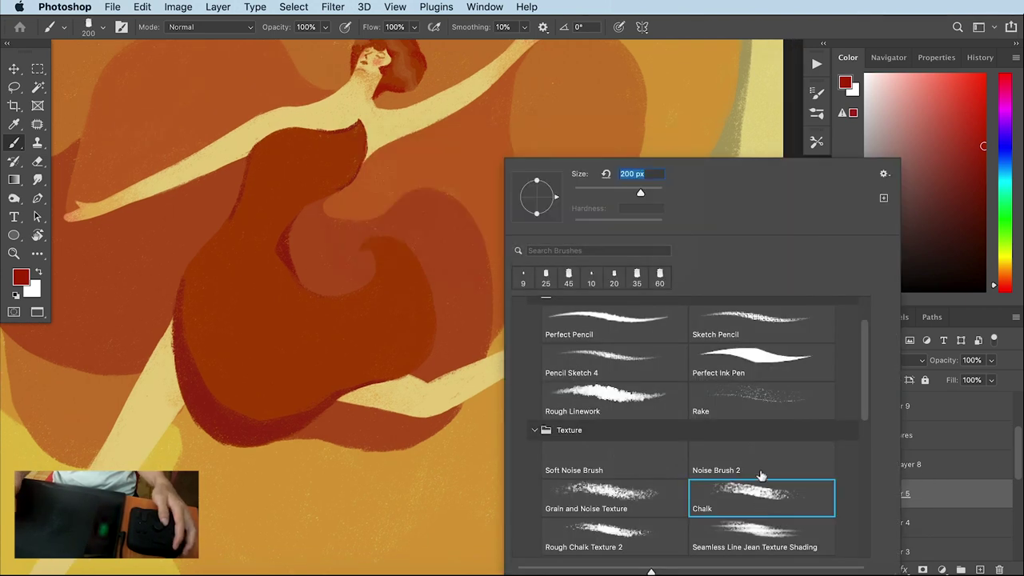
text(70)
key(Return)
Sample skin and arm tones with a smaller brush, then pick a salmon orange colour
alt+click(580, 337)
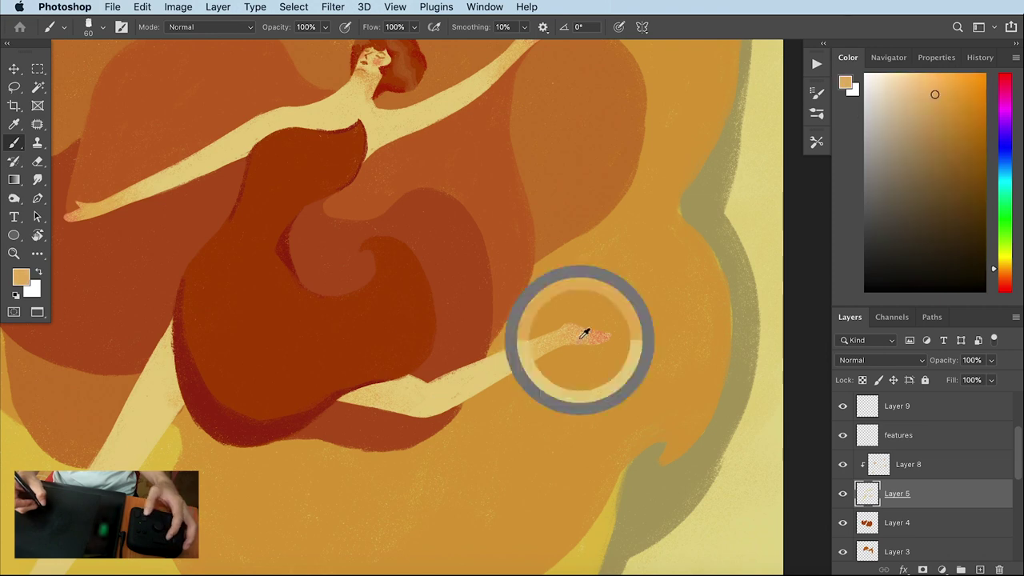
key(bracketleft)
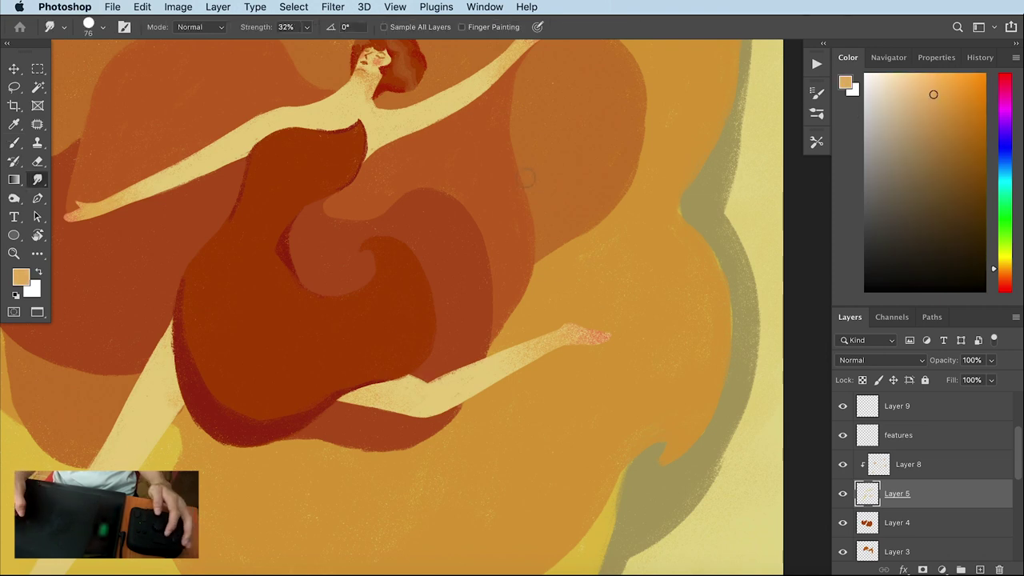
alt+click(400, 392)
key(bracketleft)
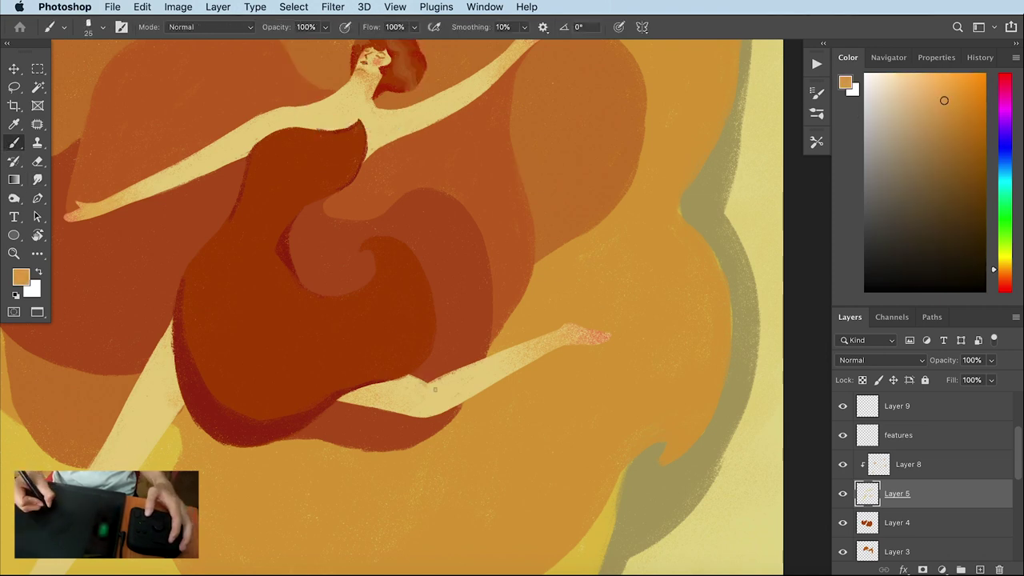
alt+click(432, 386)
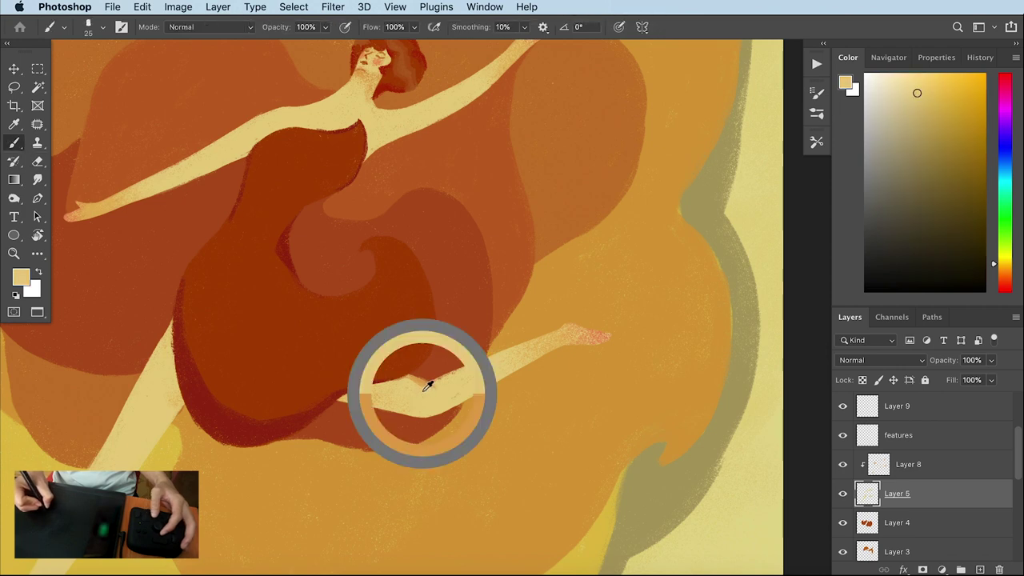
drag(442, 385, 539, 297)
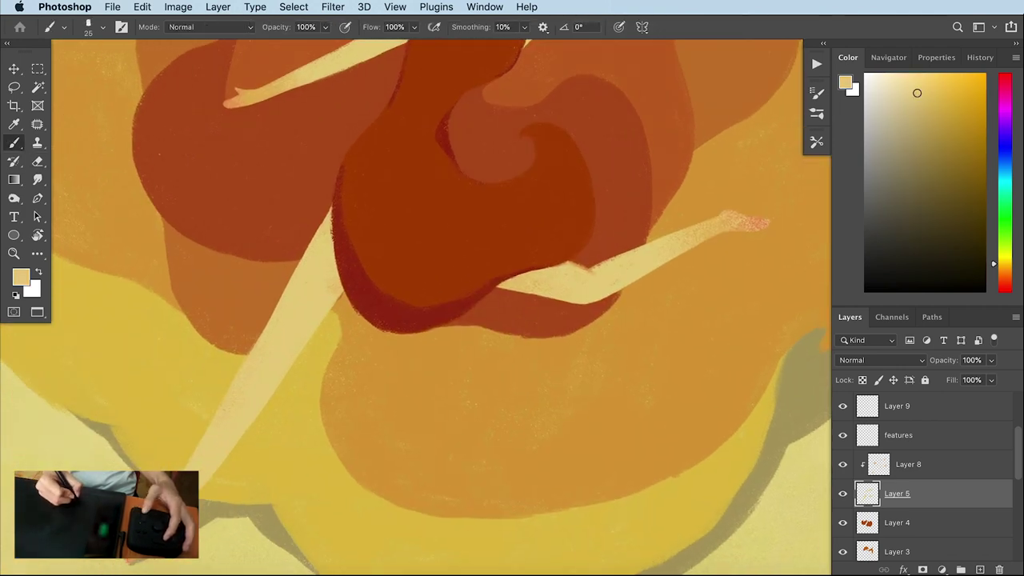
alt+click(756, 223)
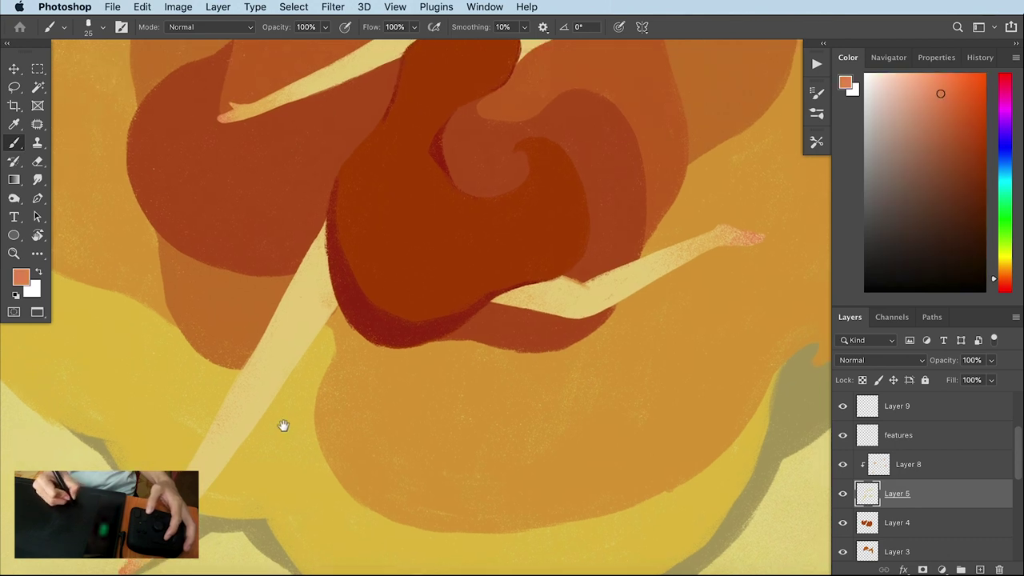
Recentre on the whole artwork and sample the pale skin tone of the leg
drag(286, 404, 280, 437)
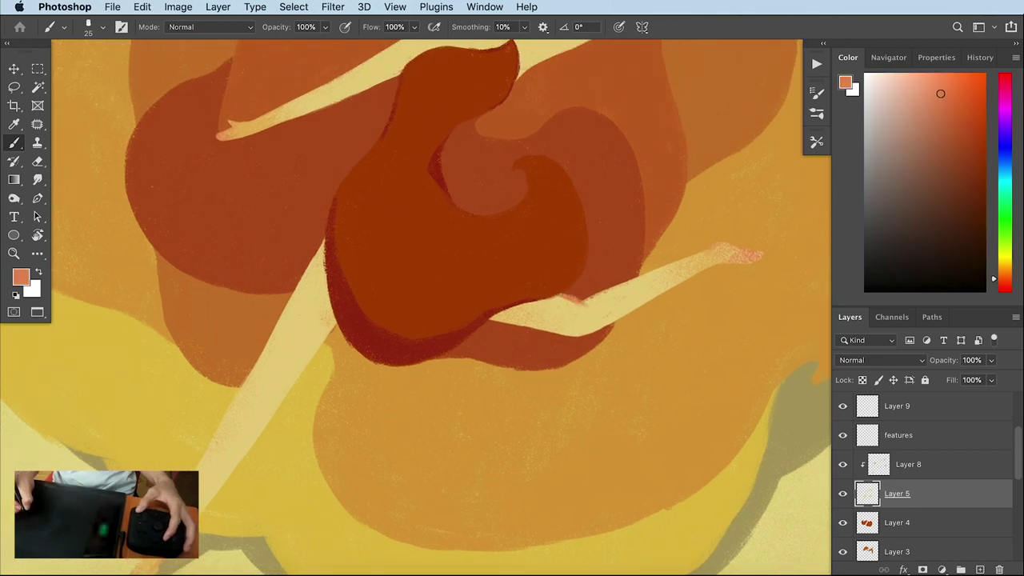
drag(610, 280, 363, 321)
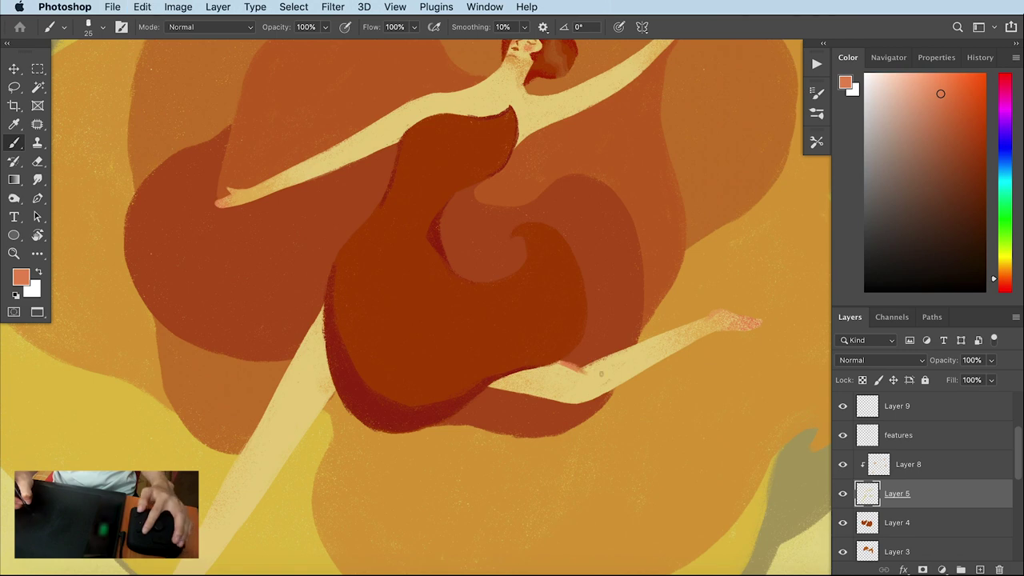
drag(427, 352, 248, 302)
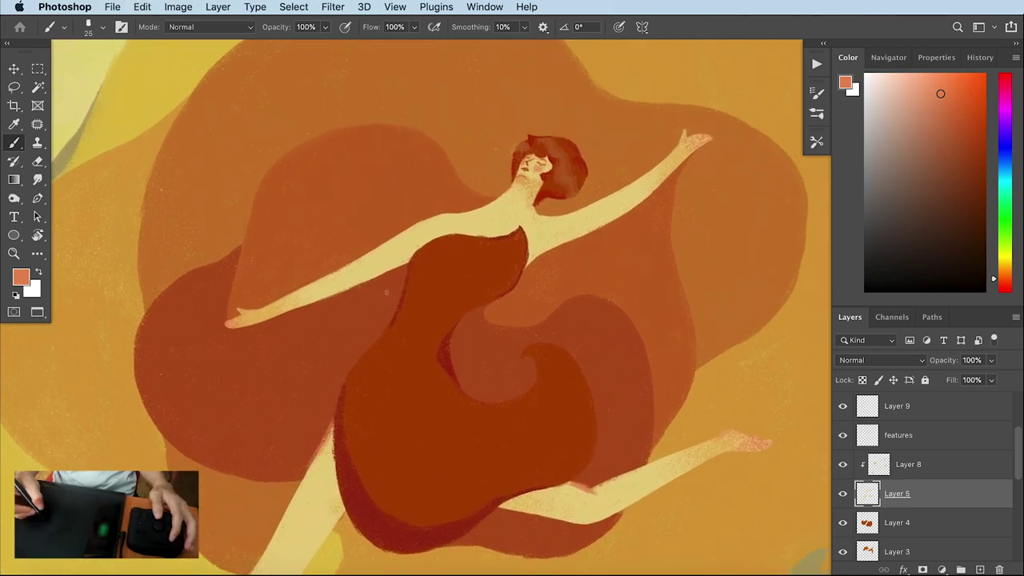
drag(382, 290, 442, 252)
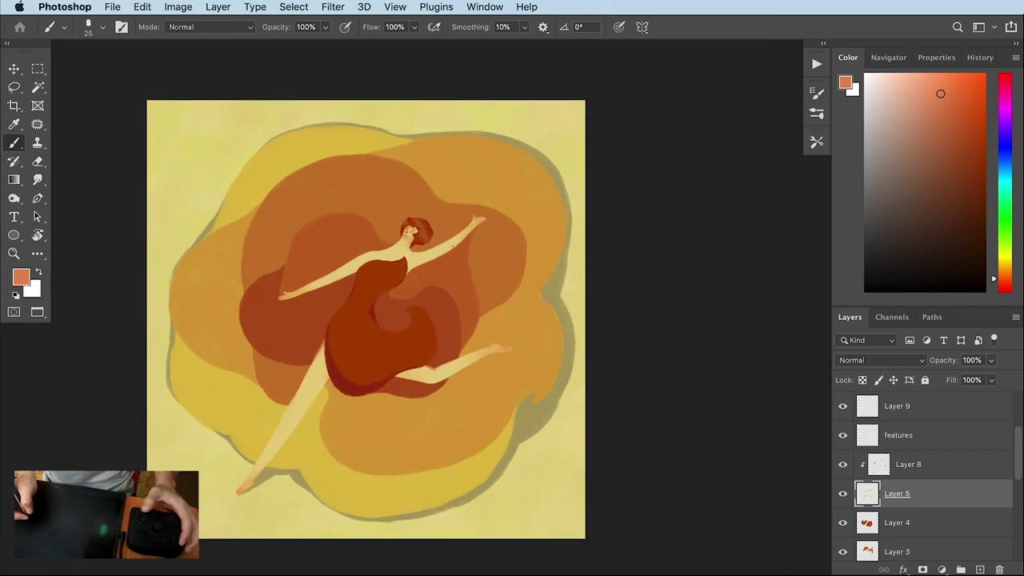
drag(517, 243, 498, 246)
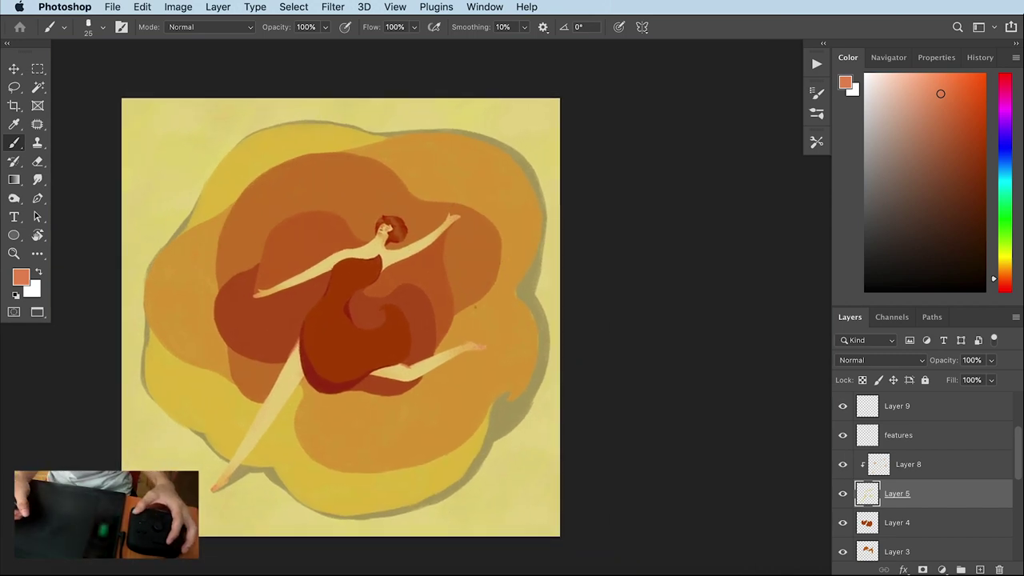
scroll(440, 376, up, 5)
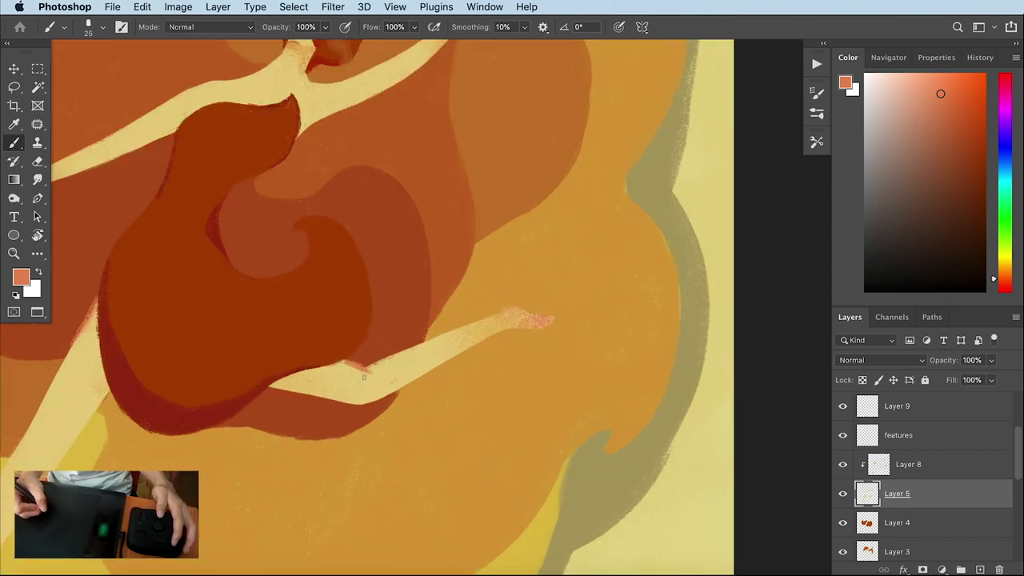
alt+click(364, 376)
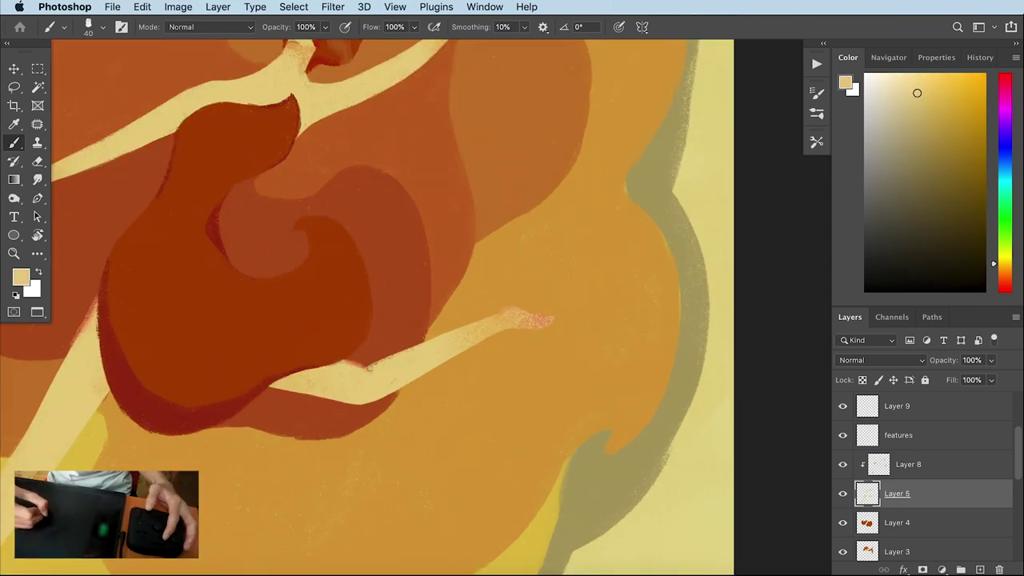
Switch to the Eraser and recentre the whole canvas in view
key(e)
scroll(393, 366, down, 2)
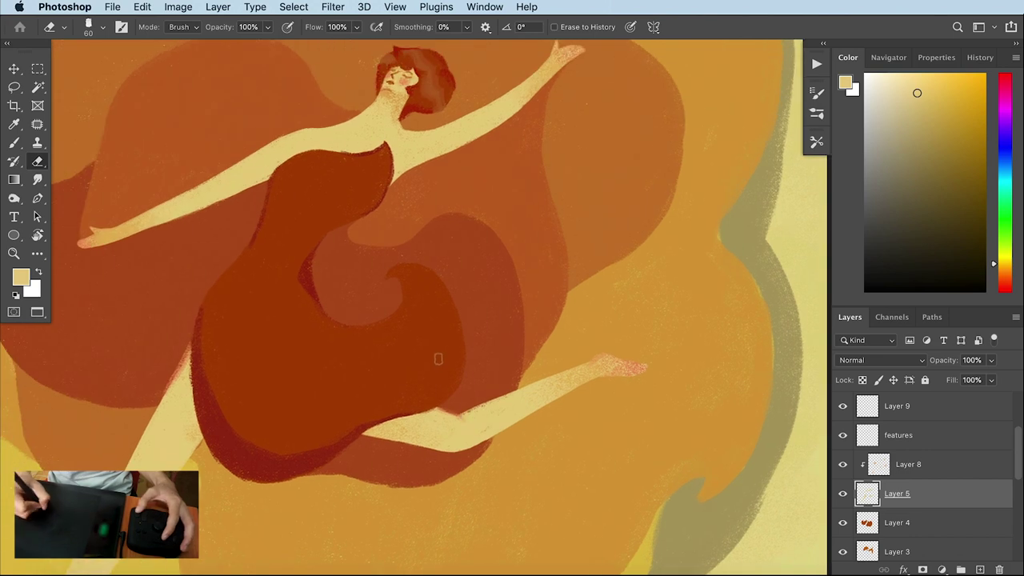
scroll(437, 359, down, 3)
scroll(430, 348, down, 1)
scroll(425, 302, down, 1)
scroll(409, 302, down, 1)
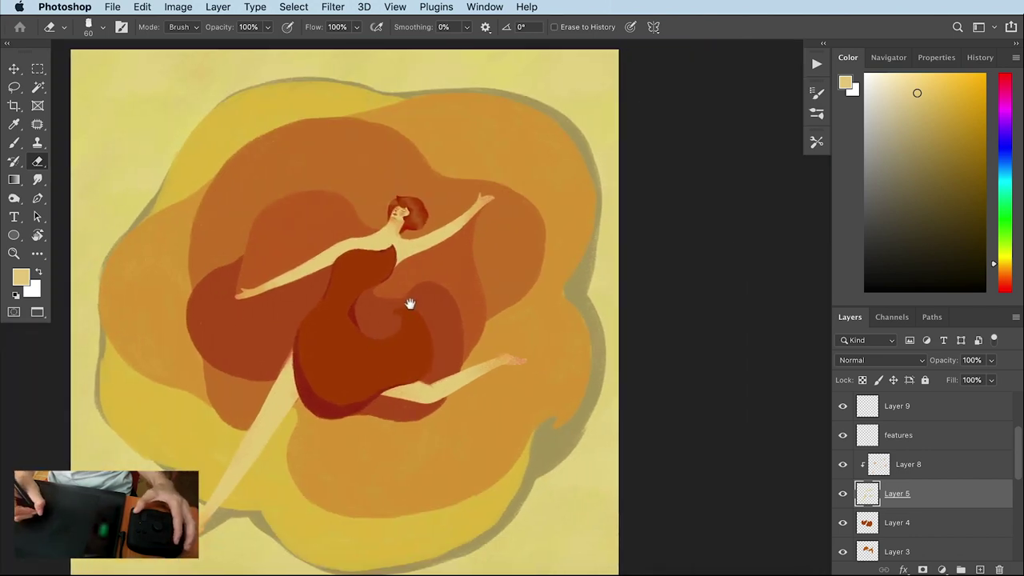
scroll(372, 295, down, 1)
drag(373, 295, 395, 295)
scroll(395, 295, down, 1)
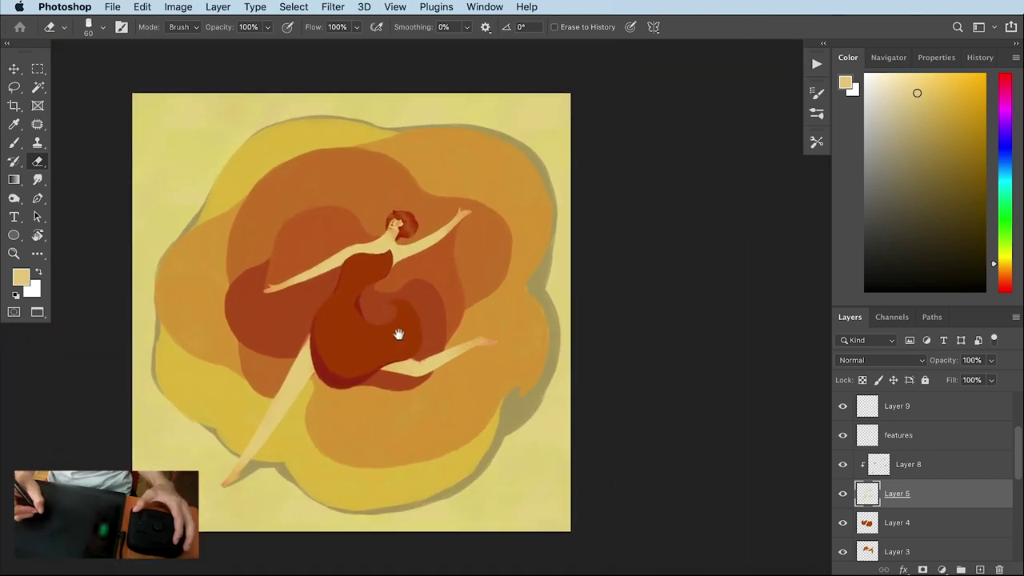
scroll(397, 334, down, 1)
scroll(1011, 519, down, 5)
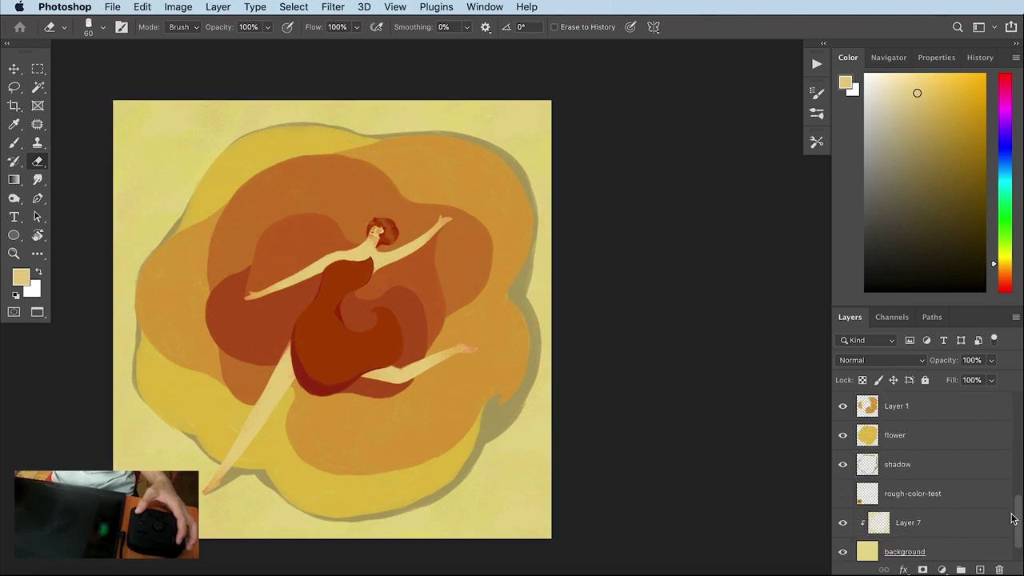
Briefly show and hide the sketch outlines, then make the flower layer active
click(937, 437)
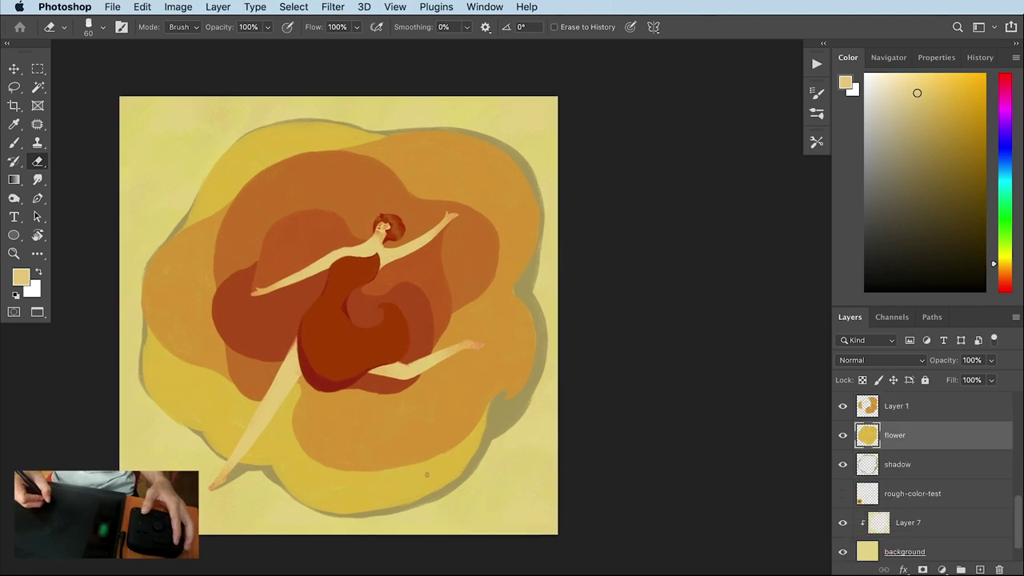
scroll(336, 448, up, 2)
scroll(928, 480, up, 5)
click(843, 407)
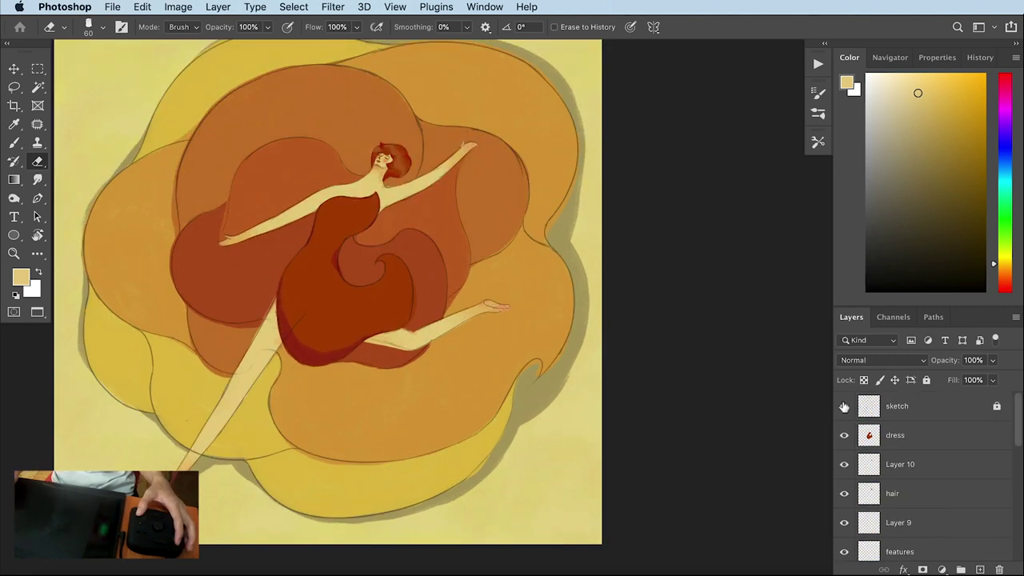
click(842, 406)
drag(441, 451, 466, 445)
scroll(927, 464, up, 3)
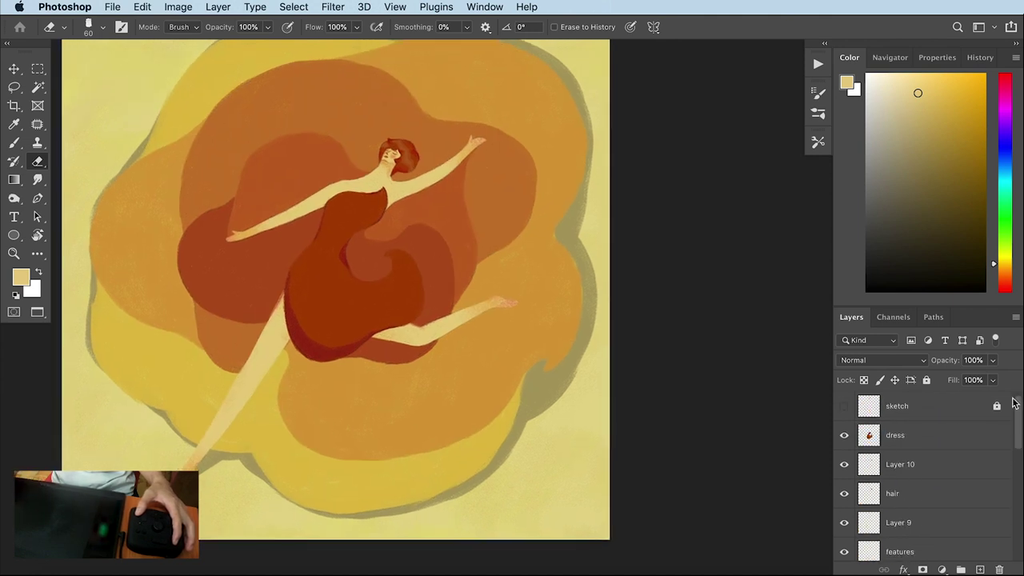
click(871, 405)
ctrl+click(328, 497)
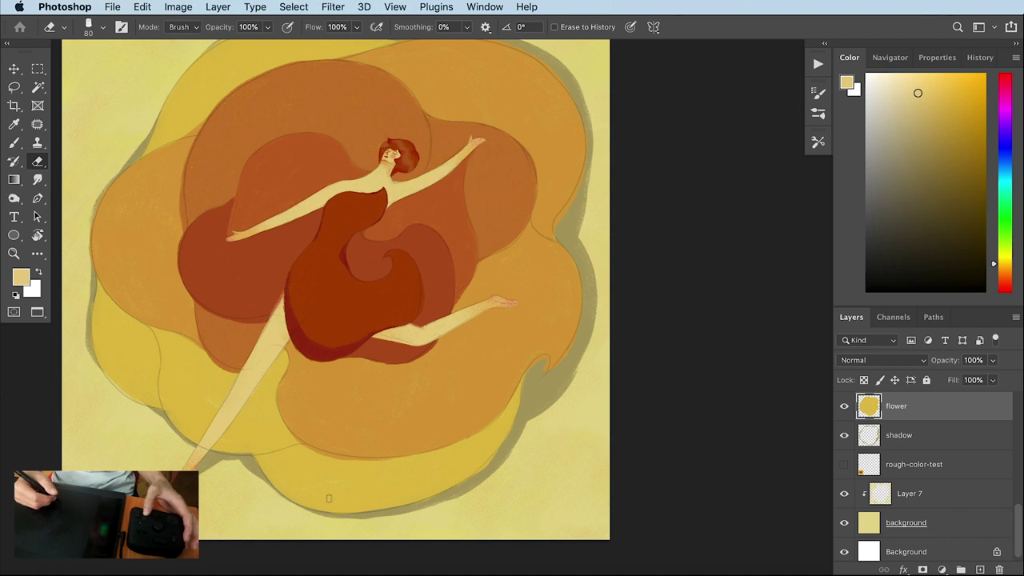
Sample a golden yellow from the petals, refine it, and size the Brush between 70 and 200
key(b)
alt+click(506, 397)
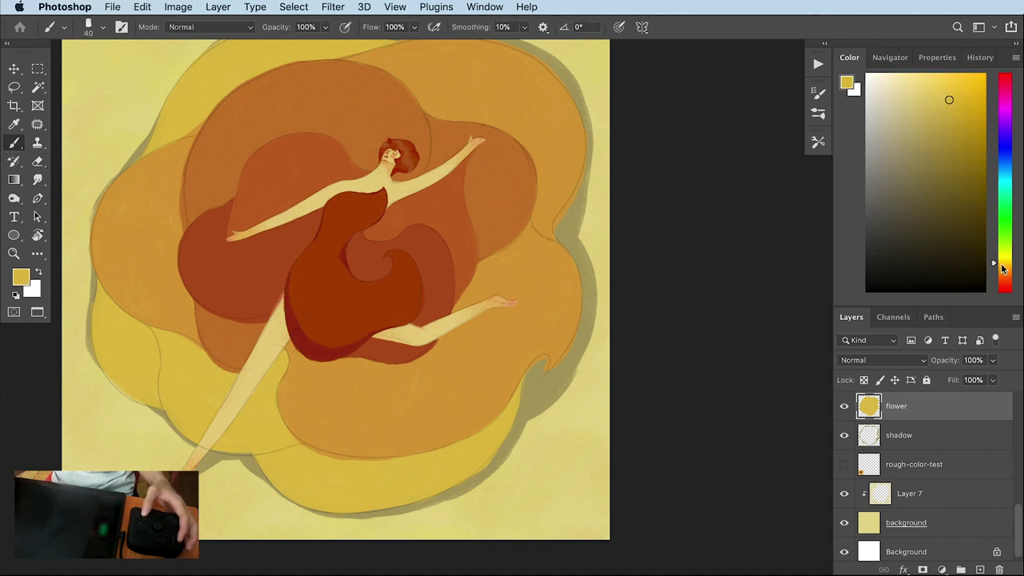
click(949, 108)
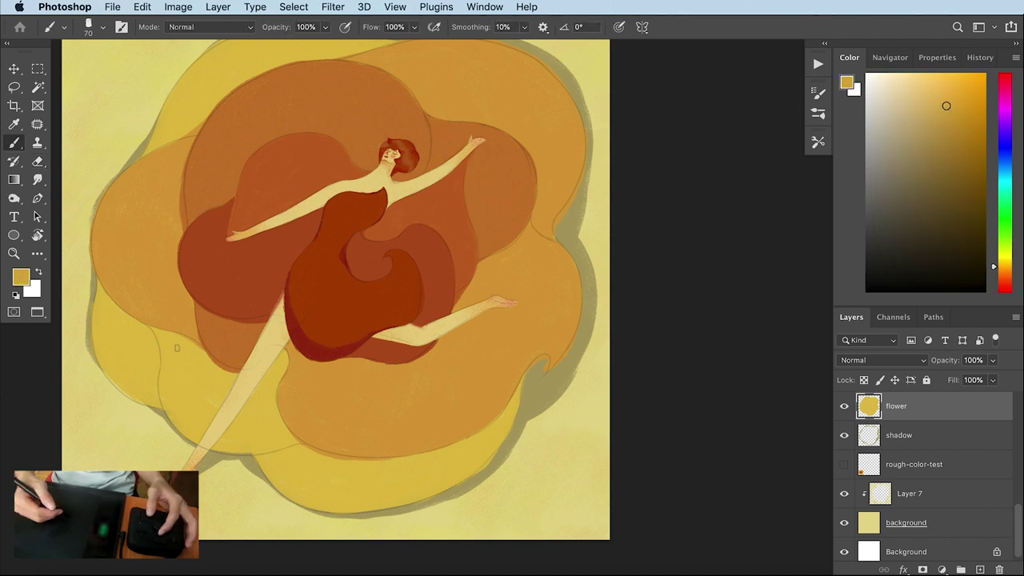
key(bracketright)
key(bracketright)
key(bracketright)
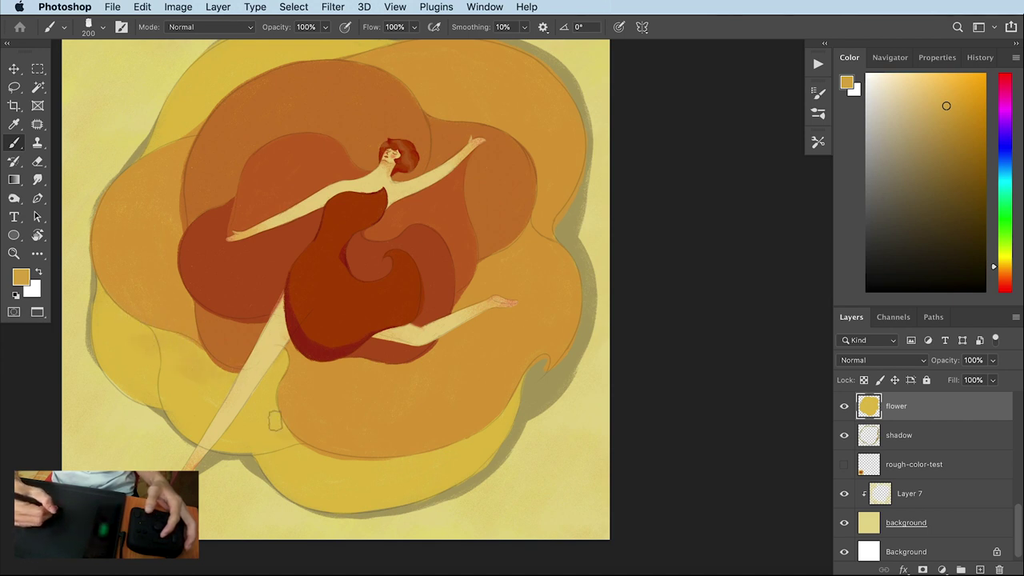
scroll(274, 418, down, 1)
scroll(394, 436, left, 2)
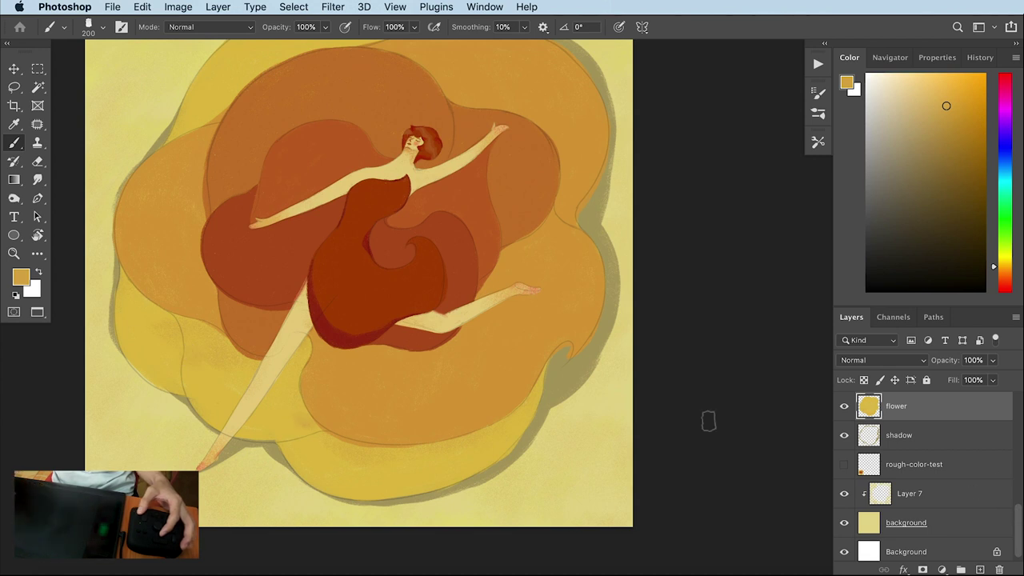
alt+click(171, 365)
key(bracketleft)
key(bracketleft)
key(bracketleft)
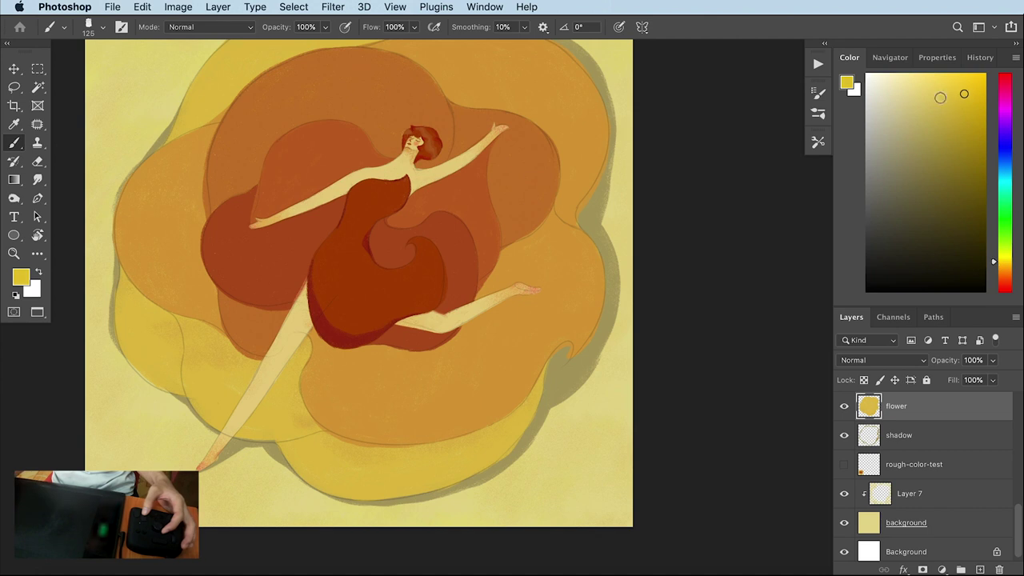
key(bracketleft)
key(bracketleft)
key(bracketleft)
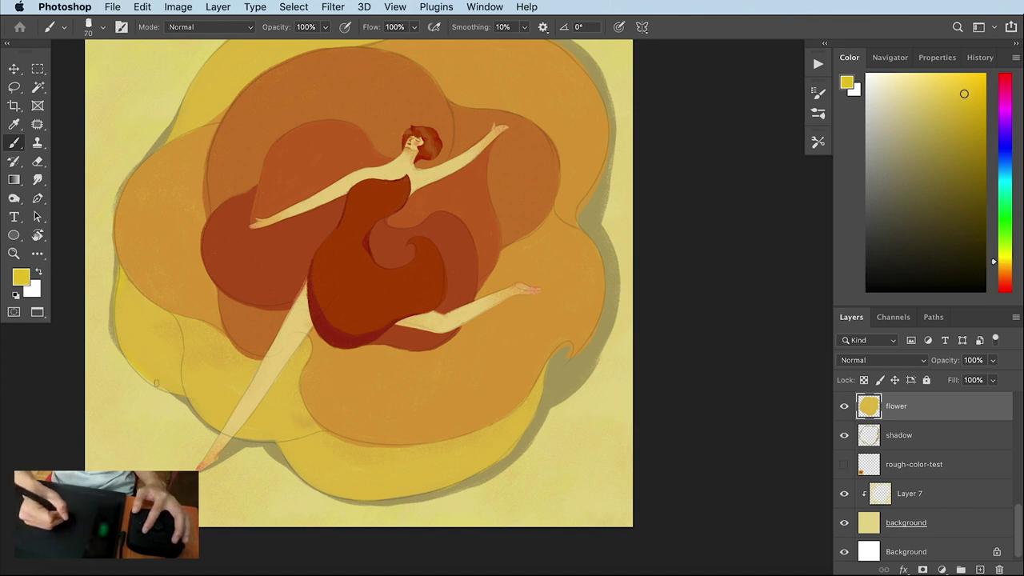
key(bracketright)
key(bracketright)
key(bracketright)
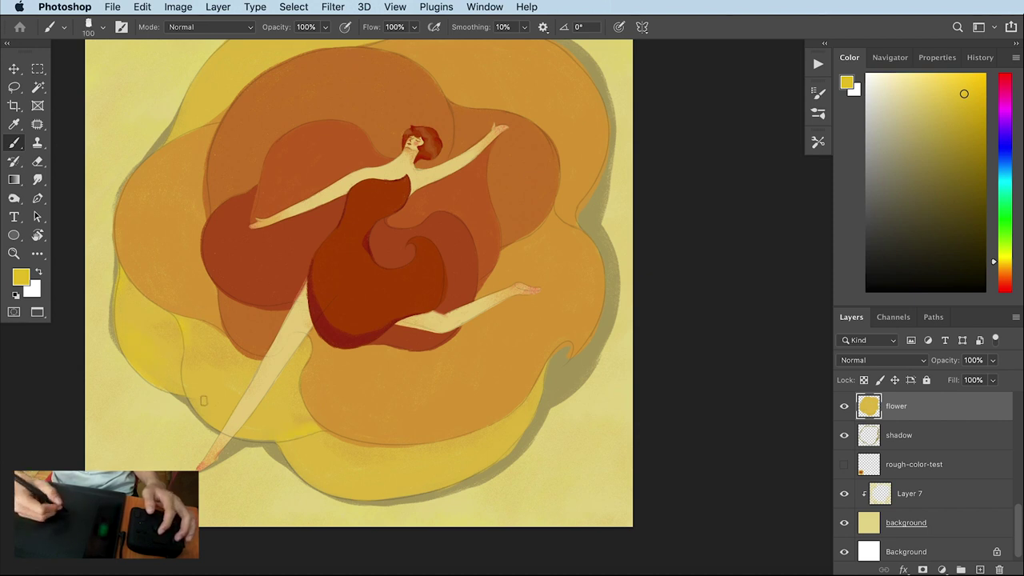
Brush yellow along the edges of the lower outer petals
drag(258, 365, 192, 313)
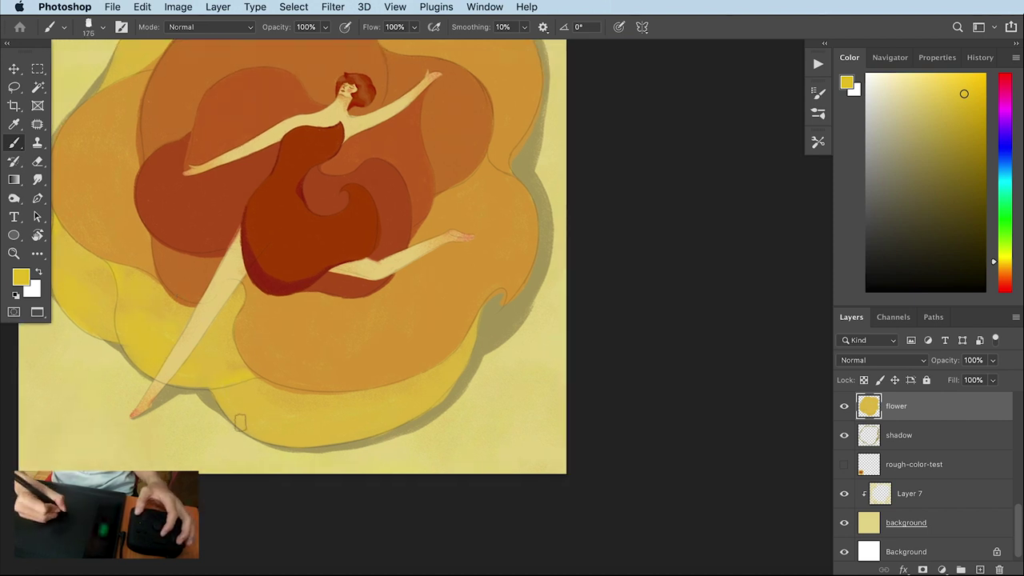
drag(473, 344, 479, 317)
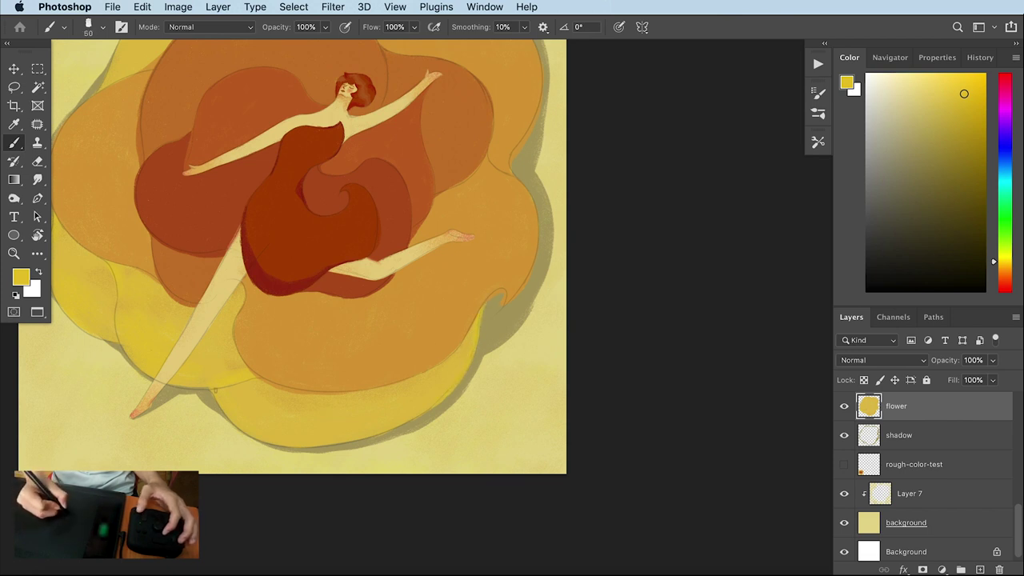
drag(1015, 512, 1016, 416)
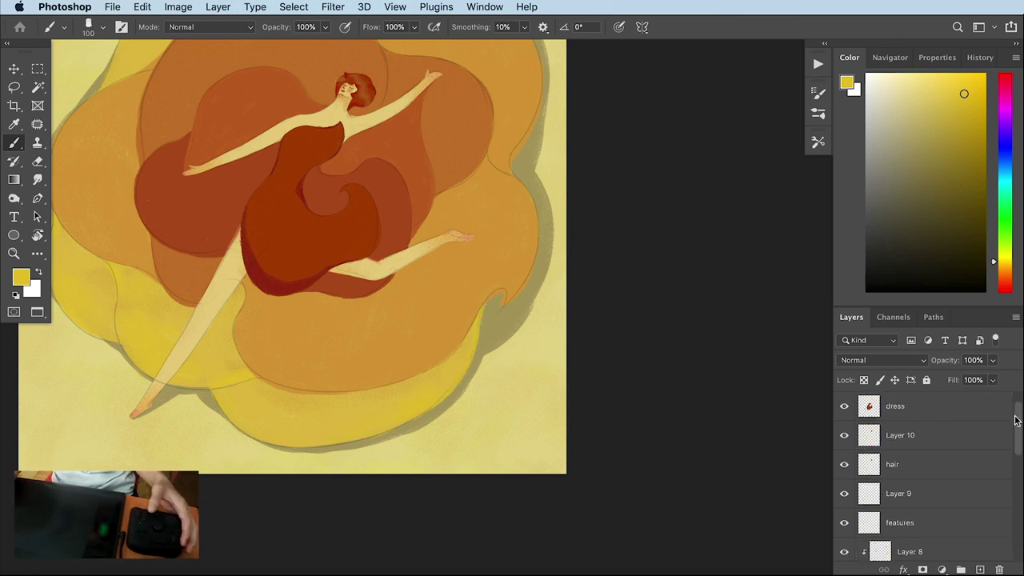
mouse_move(279, 330)
mouse_down()
mouse_move(423, 345)
mouse_move(331, 434)
mouse_up()
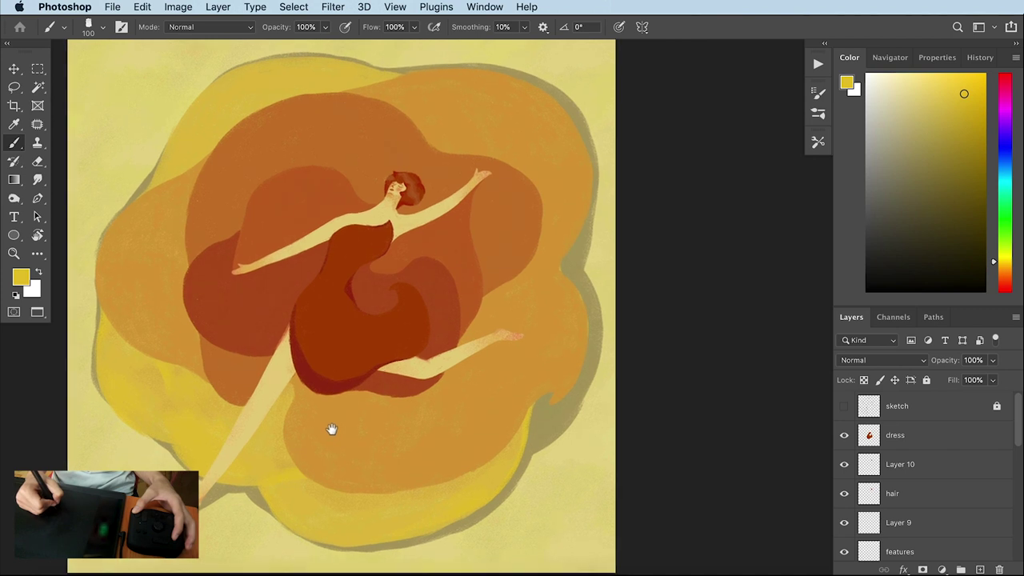
scroll(840, 468, down, 10)
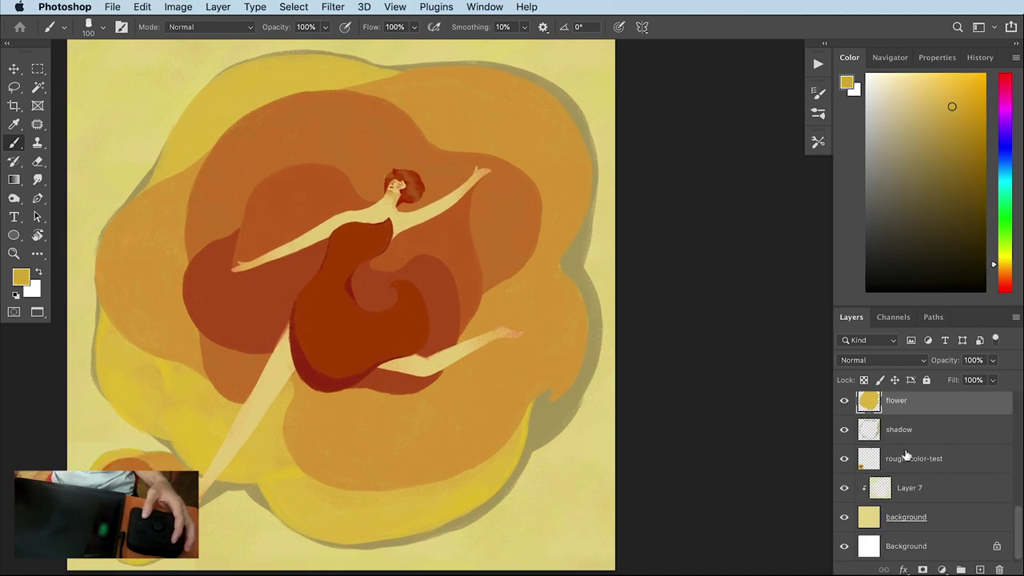
Hide rough-color-test, add a new layer above flower, and paint yellow on the lower-left petals
click(844, 458)
click(979, 569)
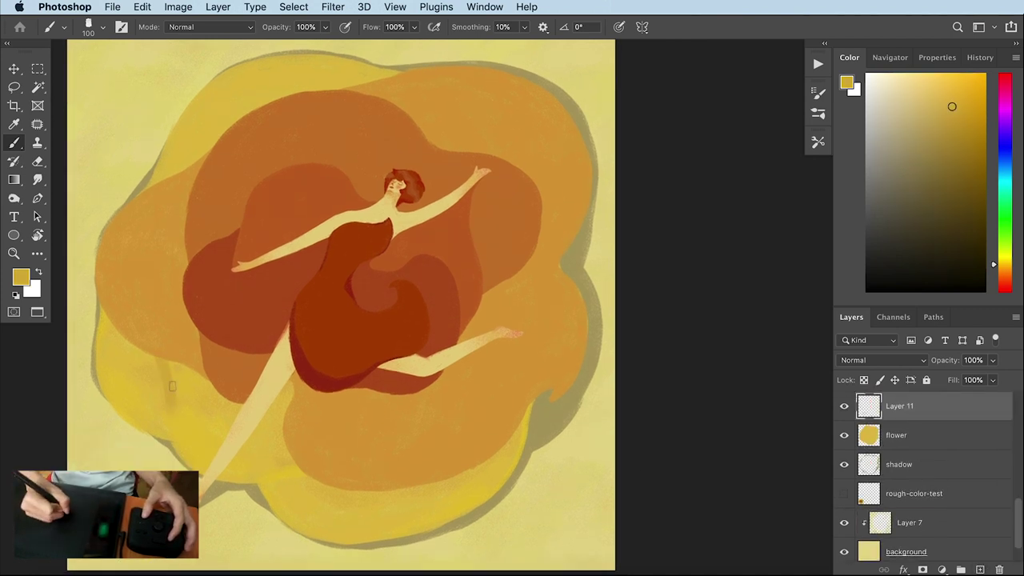
mouse_move(202, 464)
mouse_down()
mouse_move(279, 476)
mouse_move(301, 469)
mouse_up()
key(])
key(])
key(])
mouse_move(172, 364)
mouse_down()
mouse_move(236, 424)
mouse_move(216, 426)
mouse_move(230, 460)
mouse_up()
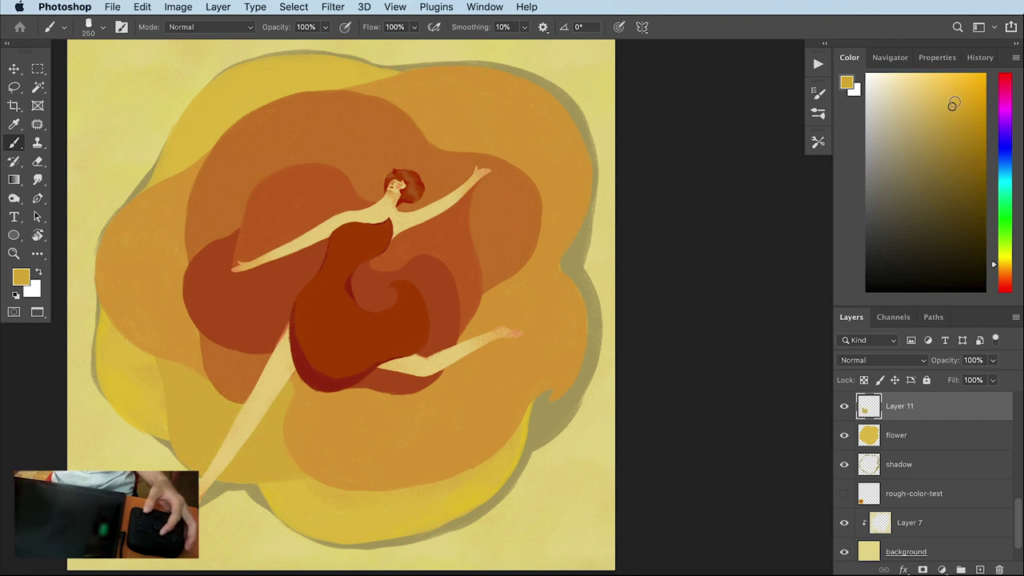
Switch to a brighter yellow and undo two stray brush strokes
click(959, 109)
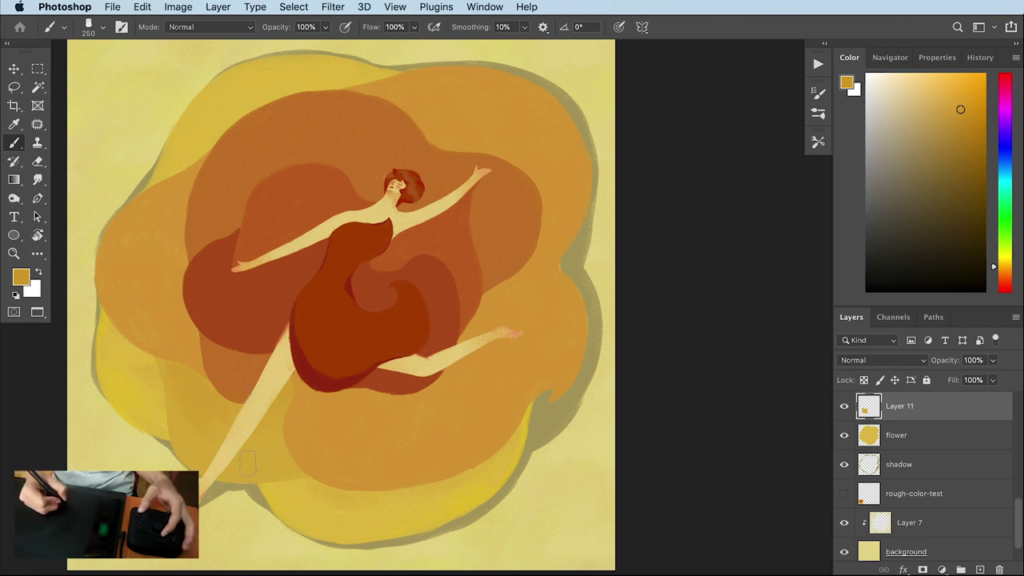
click(956, 99)
click(960, 99)
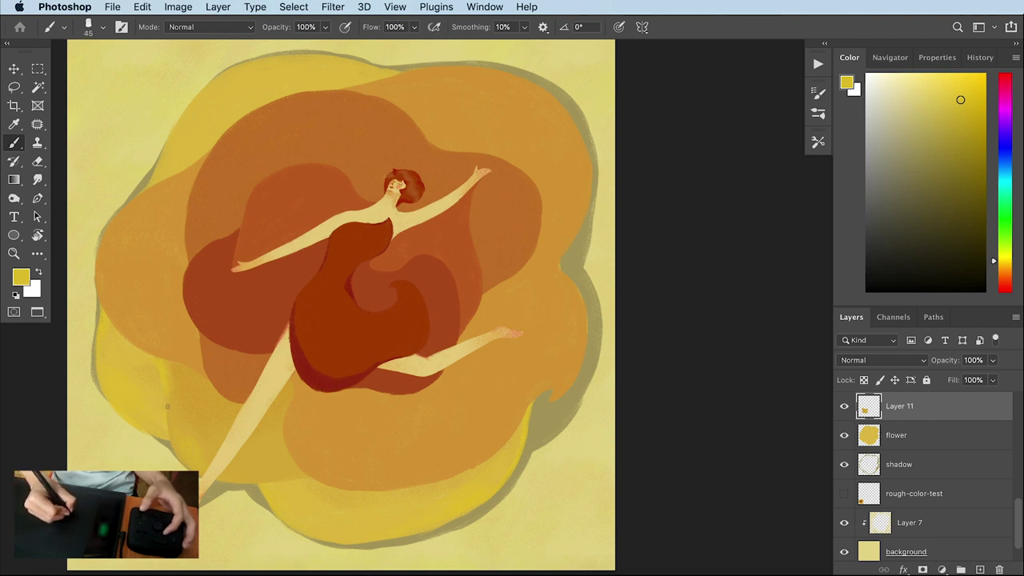
key(ctrl+z)
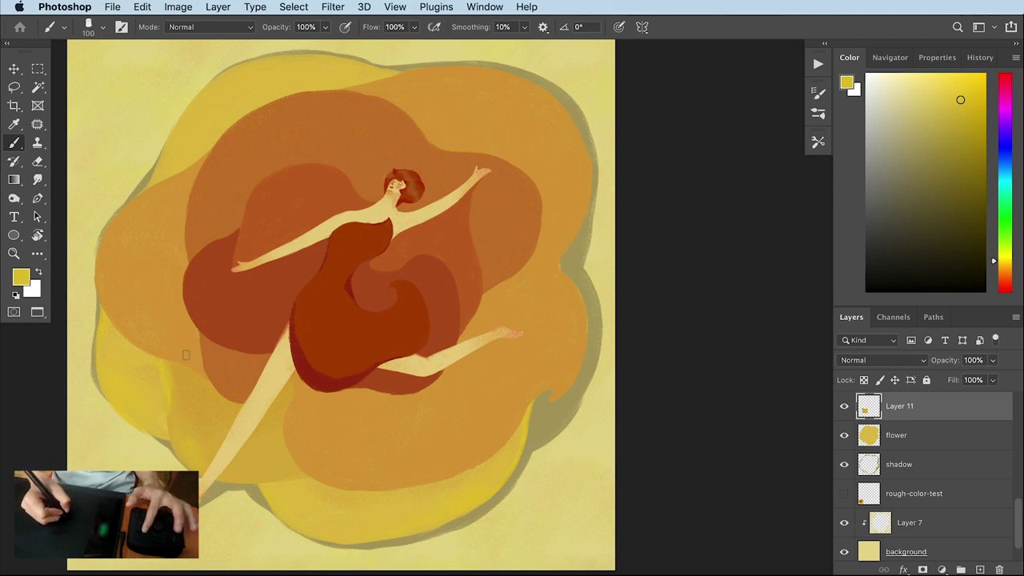
key(ctrl+z)
key(ctrl+z)
key(ctrl+z)
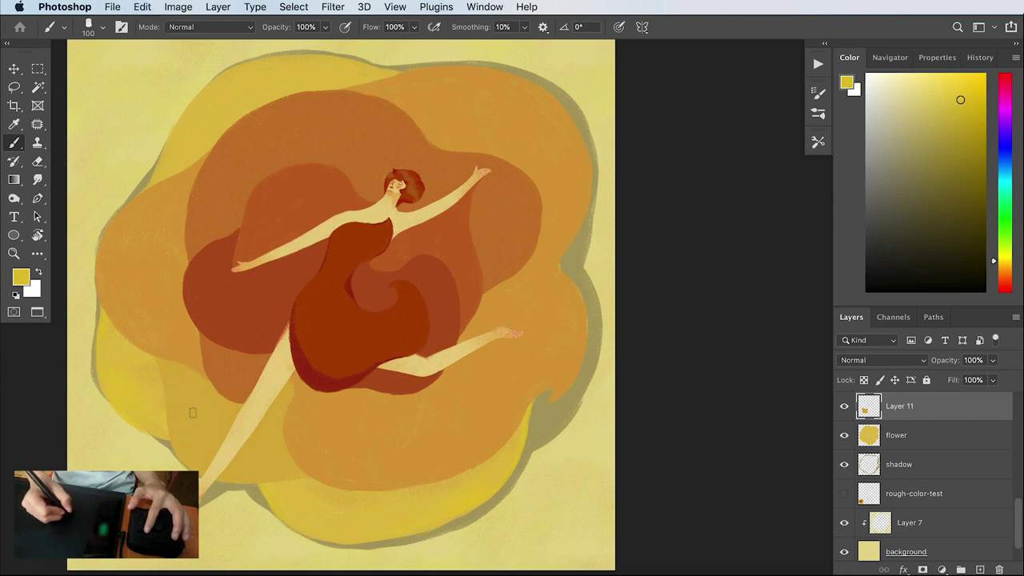
mouse_move(323, 301)
mouse_down()
mouse_move(304, 330)
mouse_move(323, 354)
mouse_up()
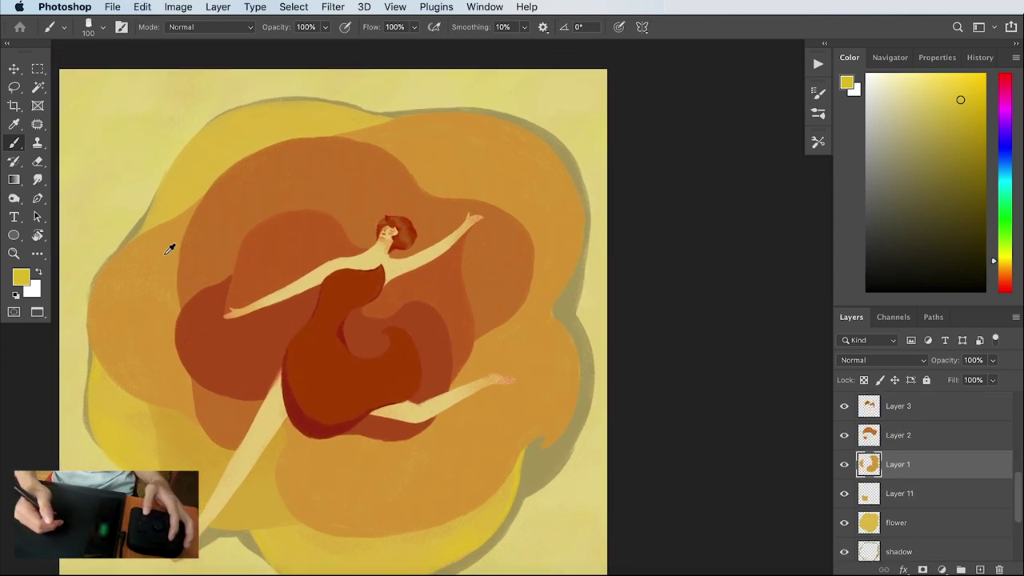
Sample orange from the petals and show the sketch lines with a smaller brush
alt+click(171, 249)
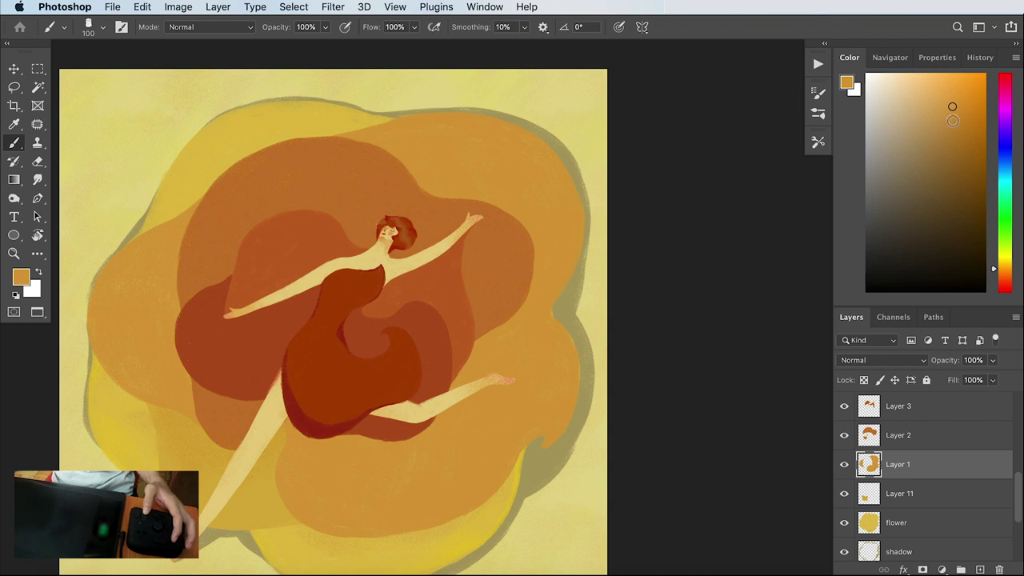
alt+click(200, 252)
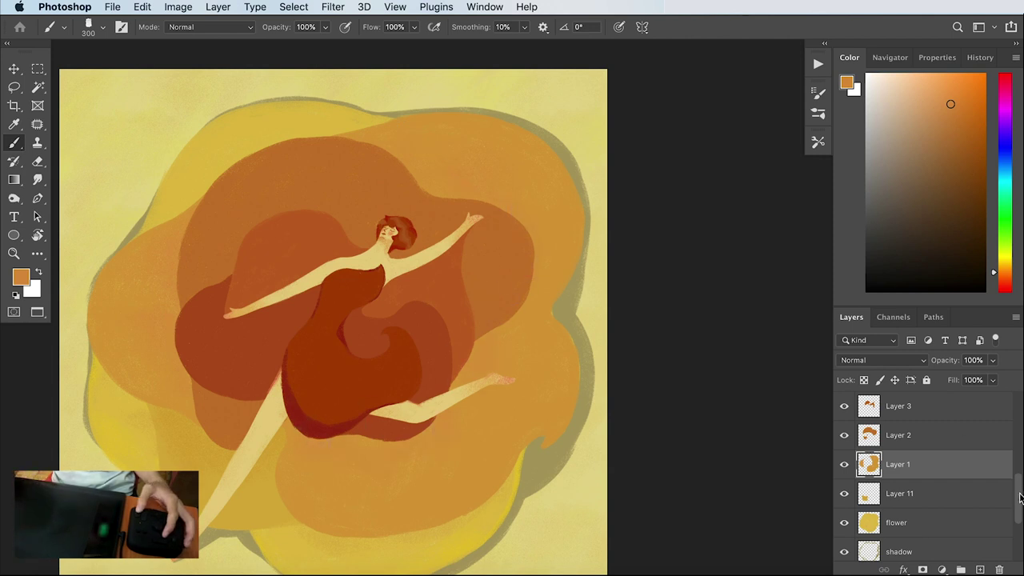
scroll(920, 480, down, 3)
scroll(928, 479, up, 5)
click(843, 406)
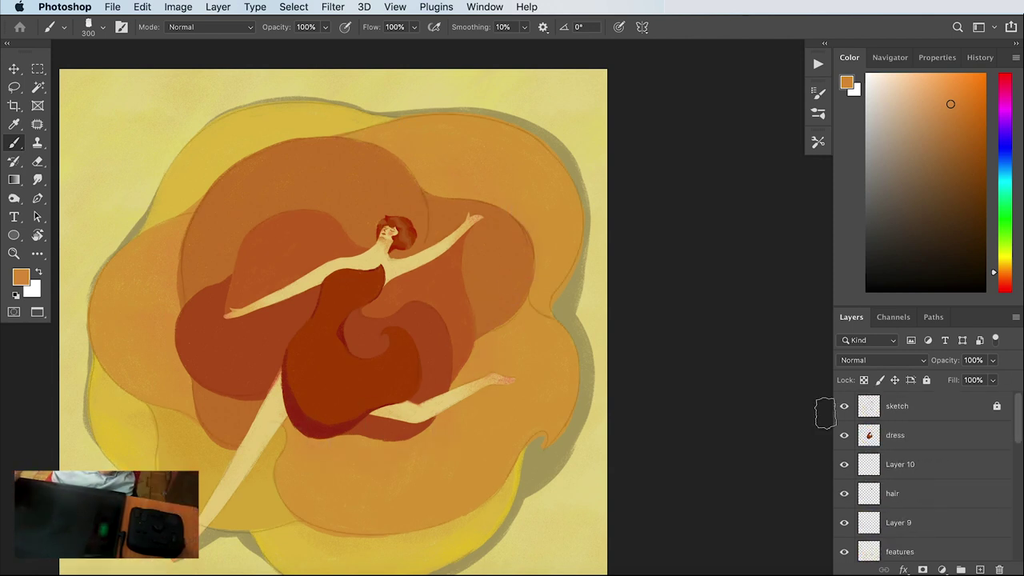
key(bracketleft)
key(bracketleft)
key(bracketleft)
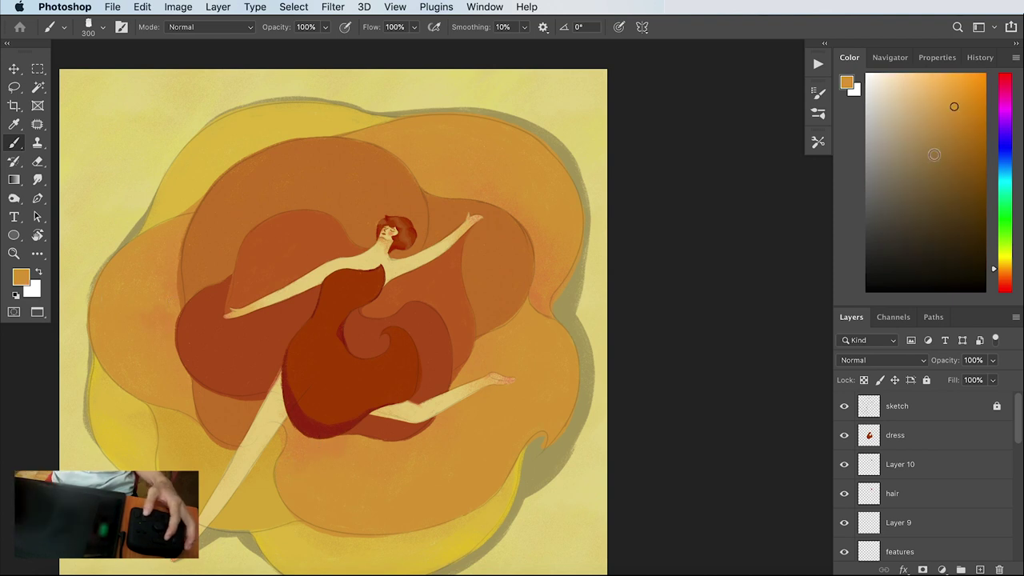
Shift the colour toward yellow-orange, hide the sketch lines, and paint the upper and right petals
drag(933, 155, 954, 107)
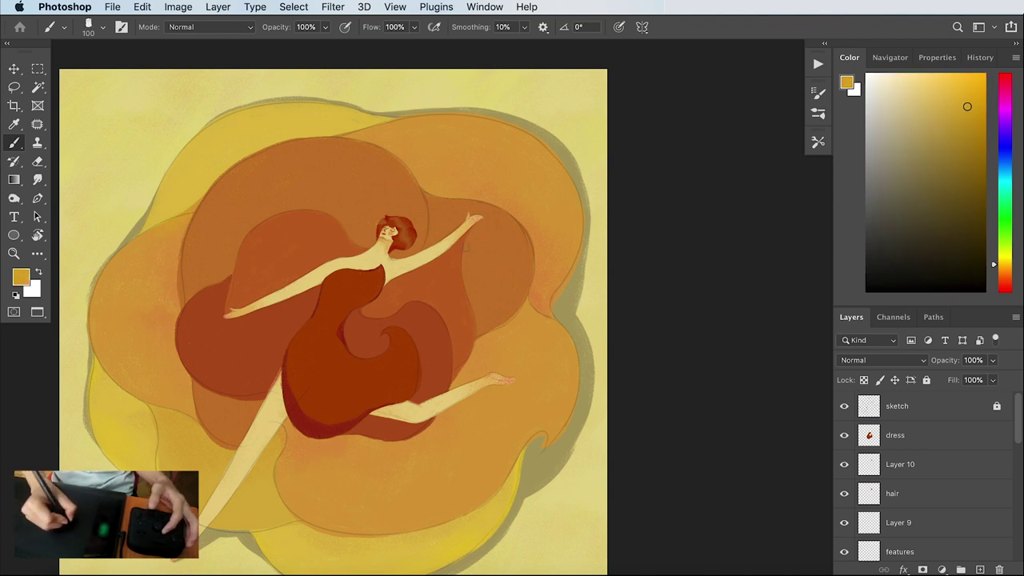
key(ctrl+comma)
key(bracketleft)
key(bracketleft)
key(bracketleft)
key(bracketright)
key(bracketright)
key(bracketright)
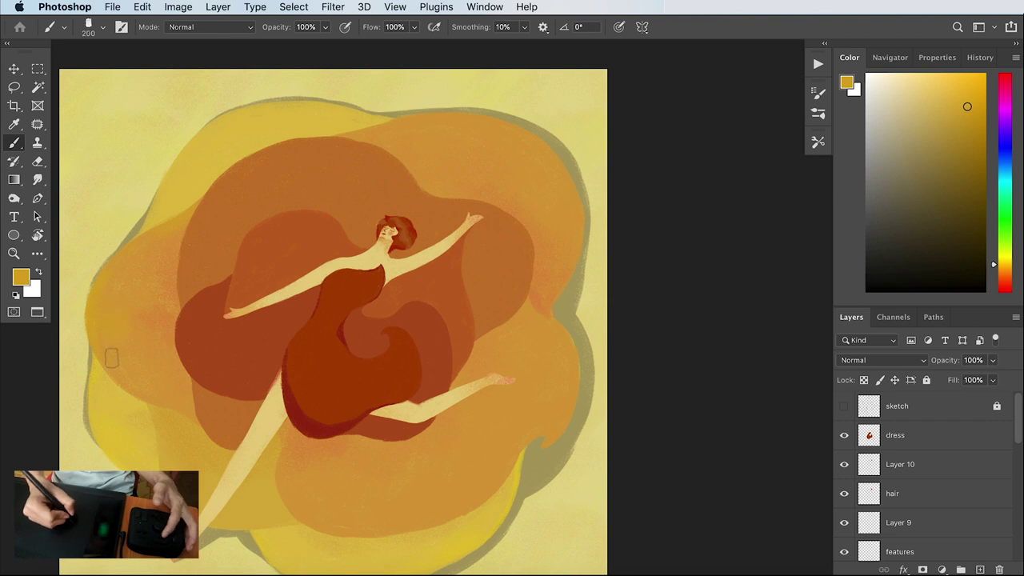
drag(435, 199, 396, 215)
key(bracketright)
key(bracketright)
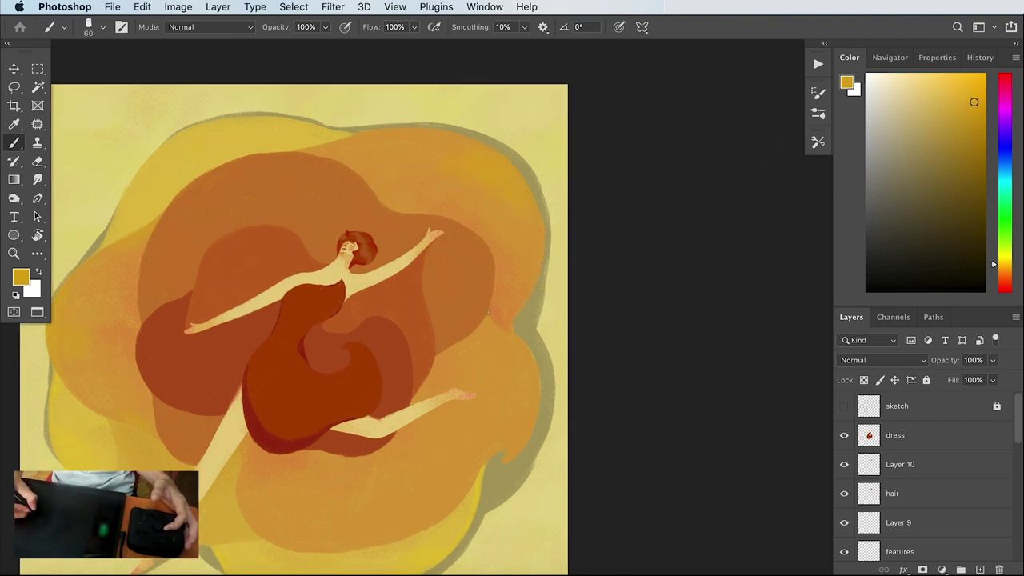
key(bracketleft)
key(bracketleft)
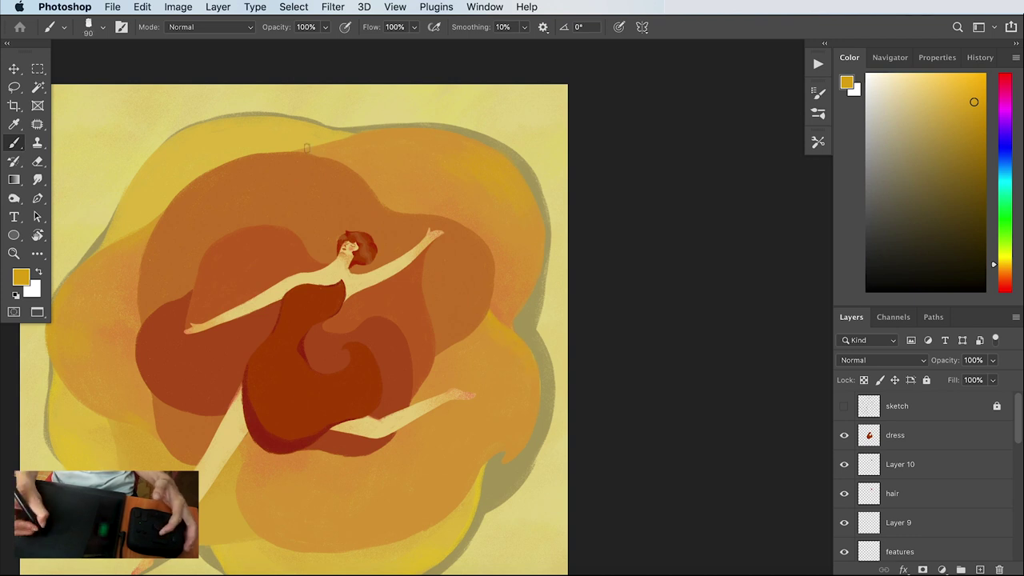
key(bracketright)
key(bracketright)
key(bracketright)
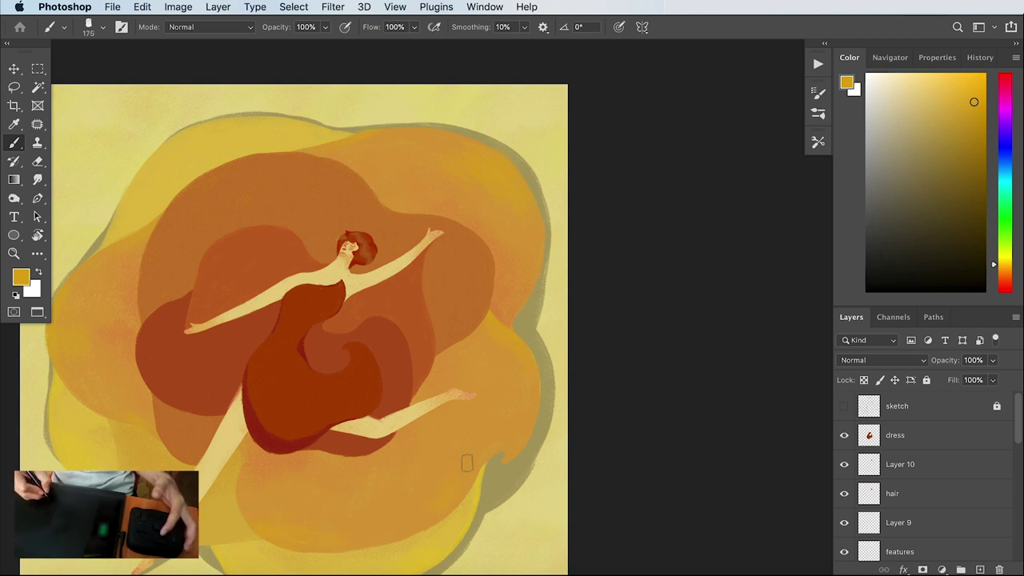
scroll(464, 459, left, 2)
scroll(920, 480, down, 5)
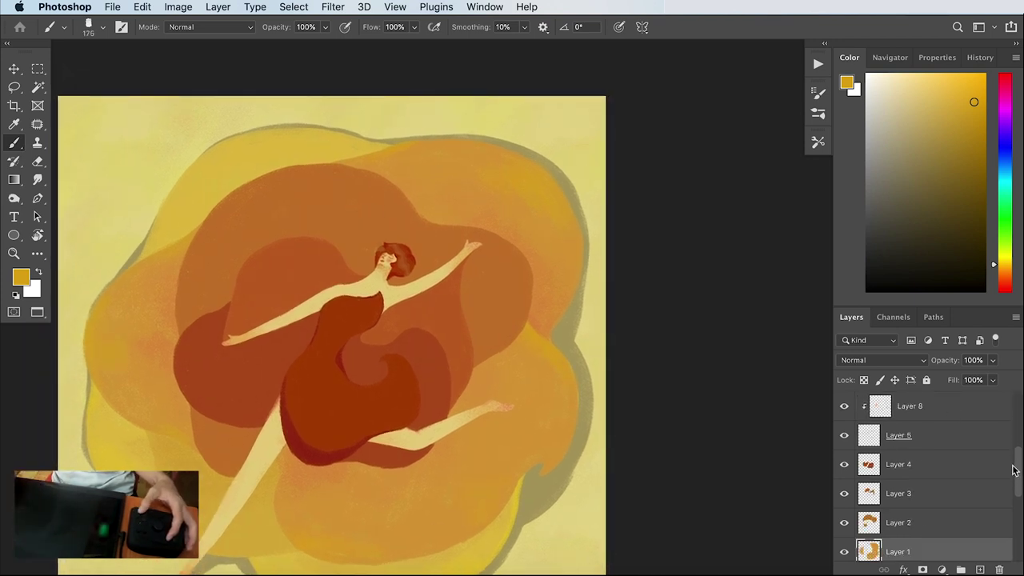
click(896, 493)
On Layer 2, paint the inner petals with sampled red-orange and golden-orange tones
alt+click(359, 208)
alt+click(398, 295)
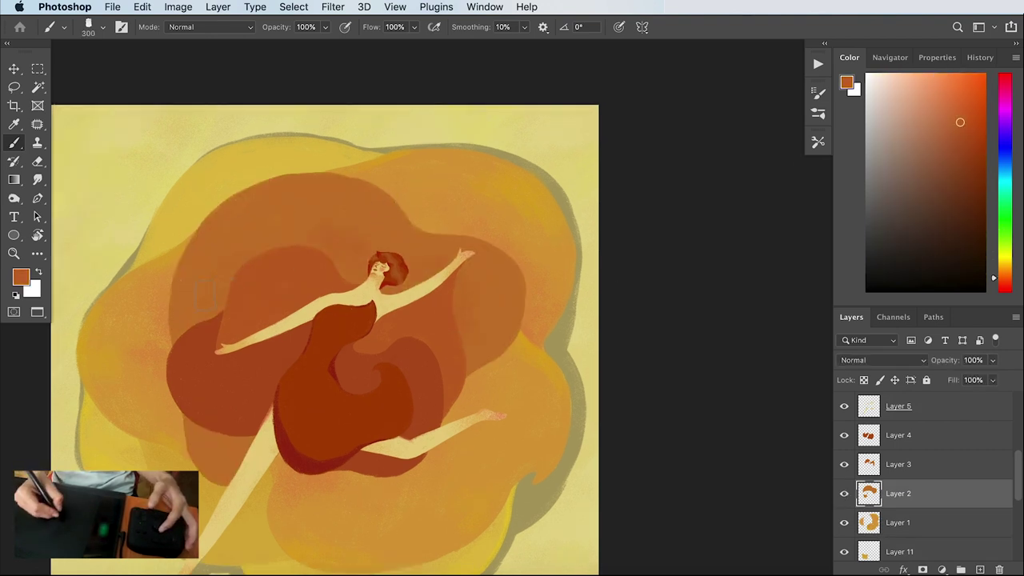
click(1006, 283)
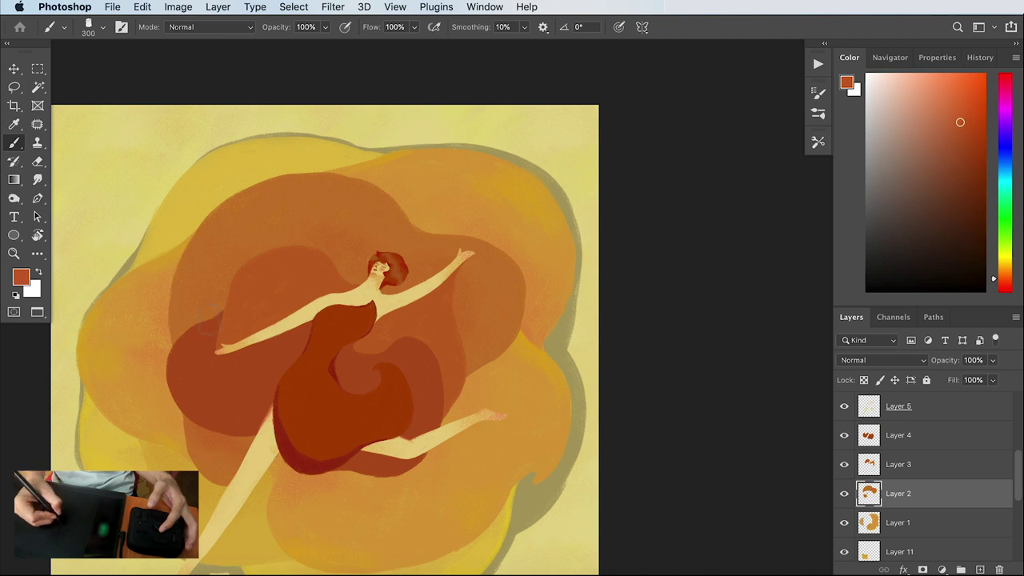
alt+click(296, 178)
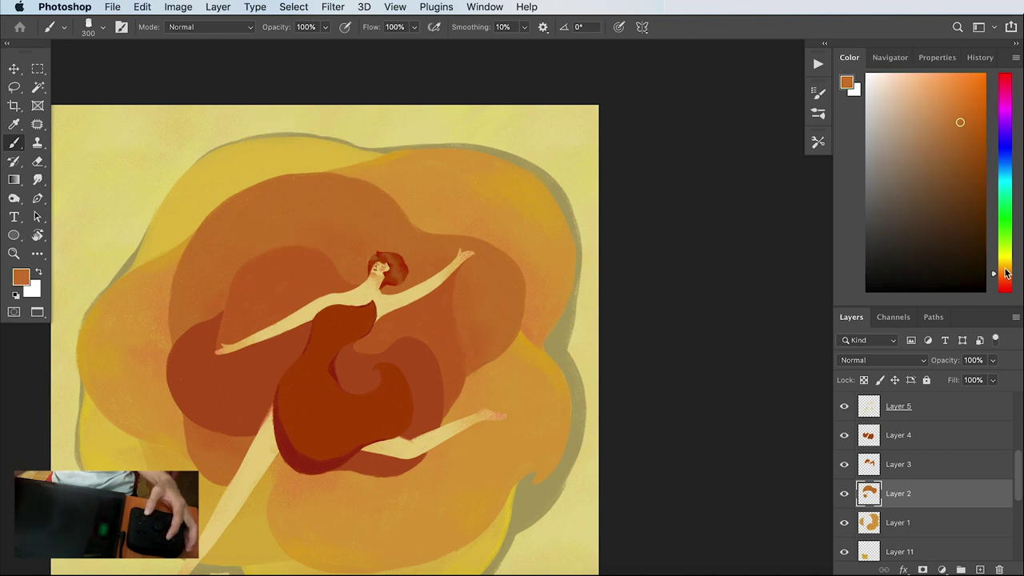
key(bracketleft)
key(bracketleft)
key(bracketleft)
key(bracketleft)
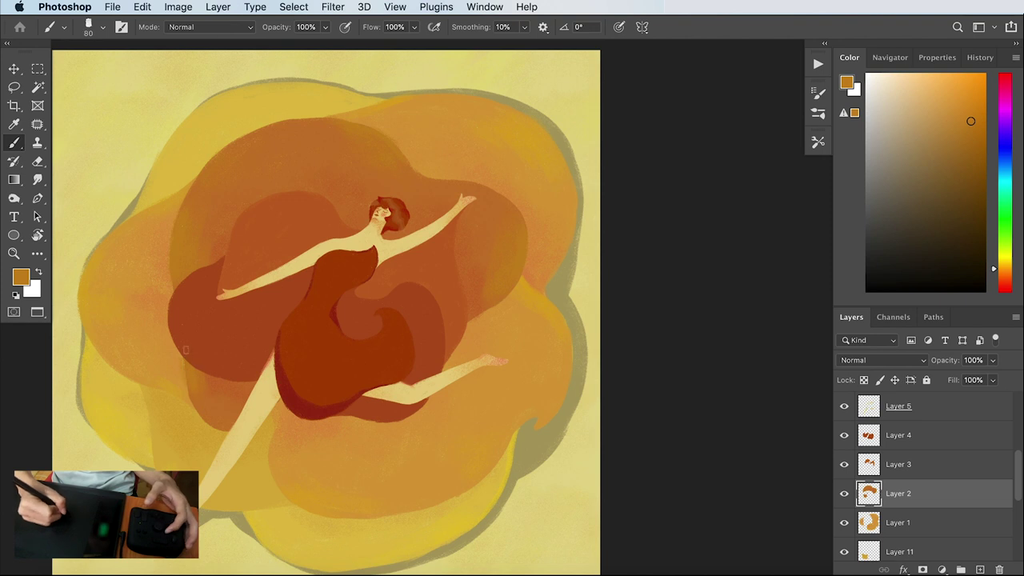
drag(338, 269, 308, 285)
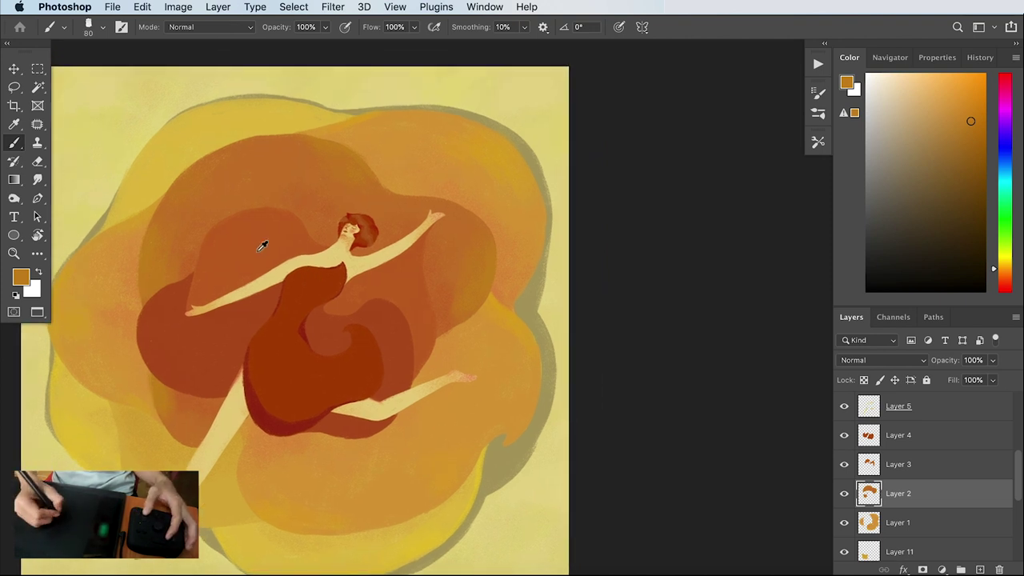
On Layer 3, brush orange over the inner petals, undoing one stroke
click(888, 464)
key(bracketright)
alt+click(312, 262)
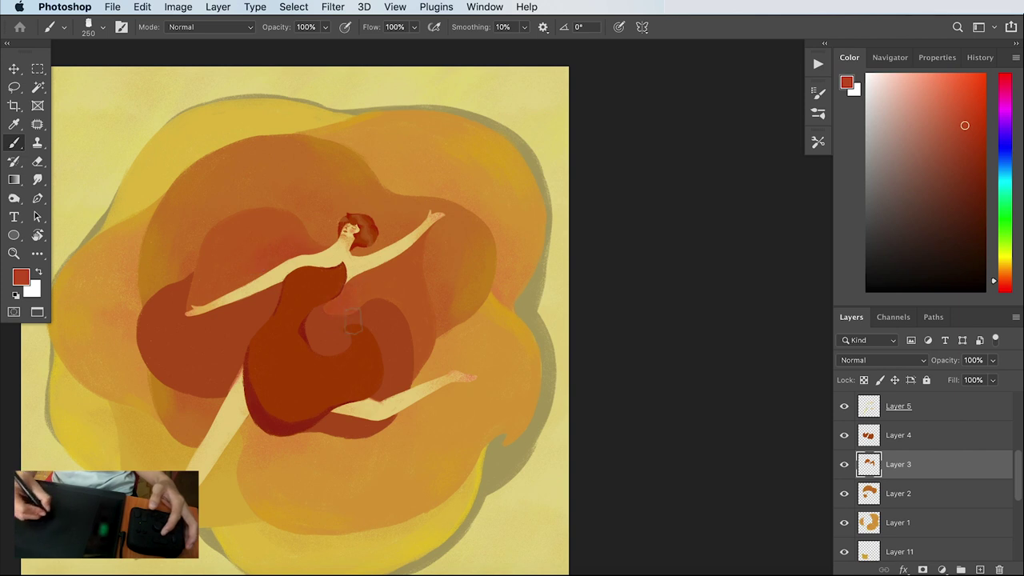
alt+click(244, 226)
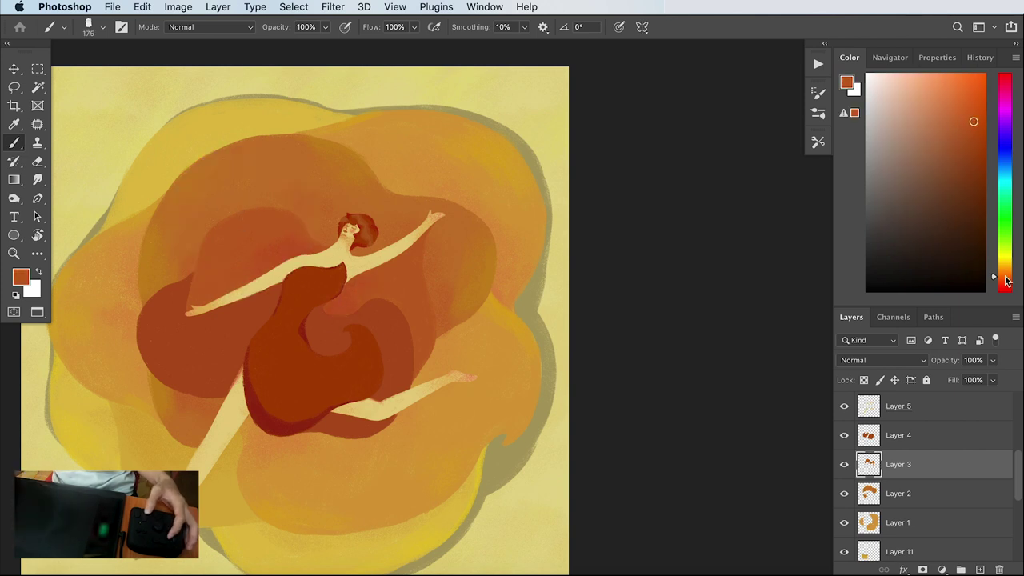
key(bracketleft)
key(bracketleft)
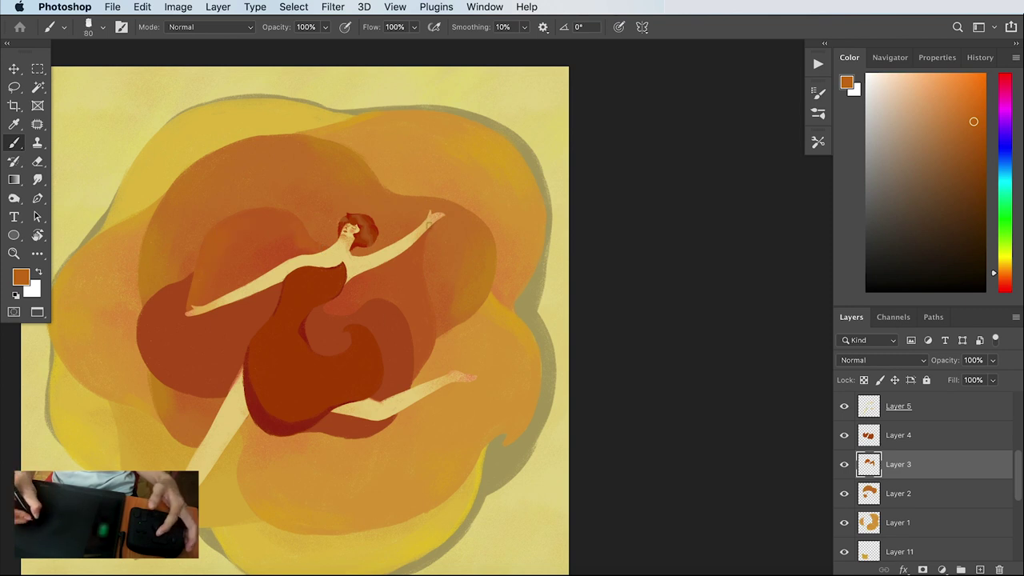
key(ctrl+z)
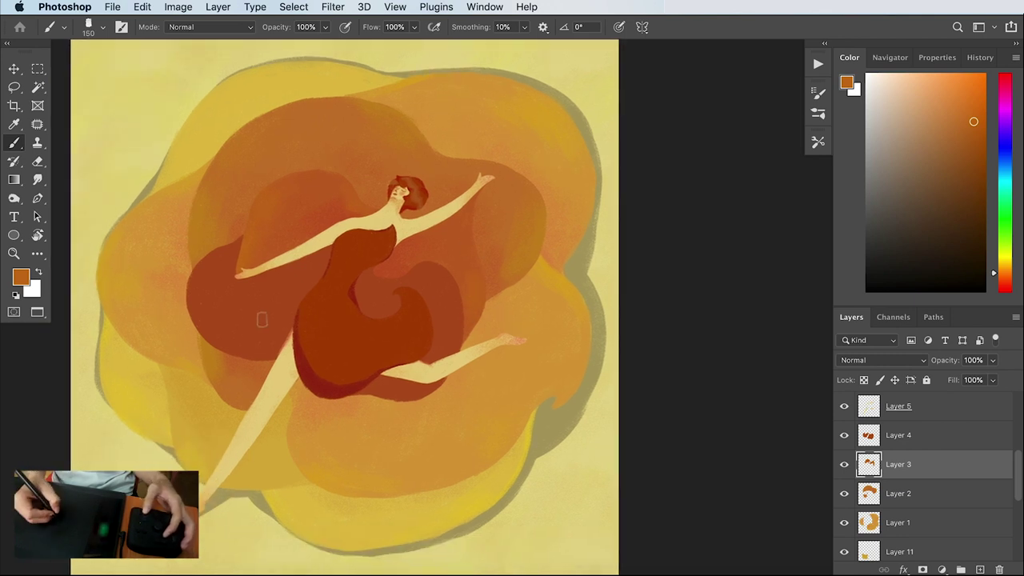
On Layer 4, paint deep orange-red detail on the inner petals with a smaller brush
click(871, 436)
drag(1005, 272, 1005, 283)
click(968, 146)
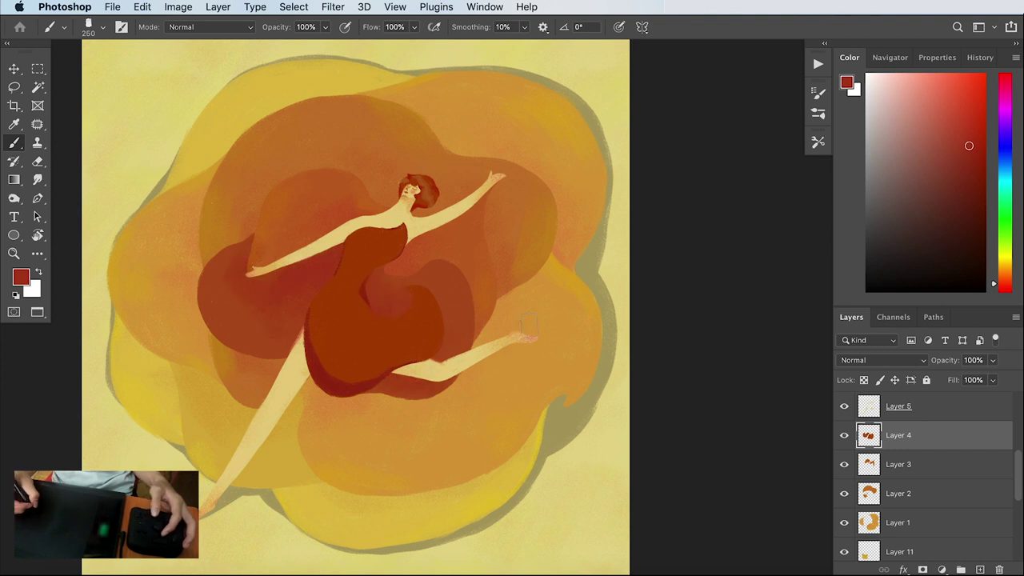
click(1006, 280)
key(bracketleft)
key(bracketleft)
key(bracketleft)
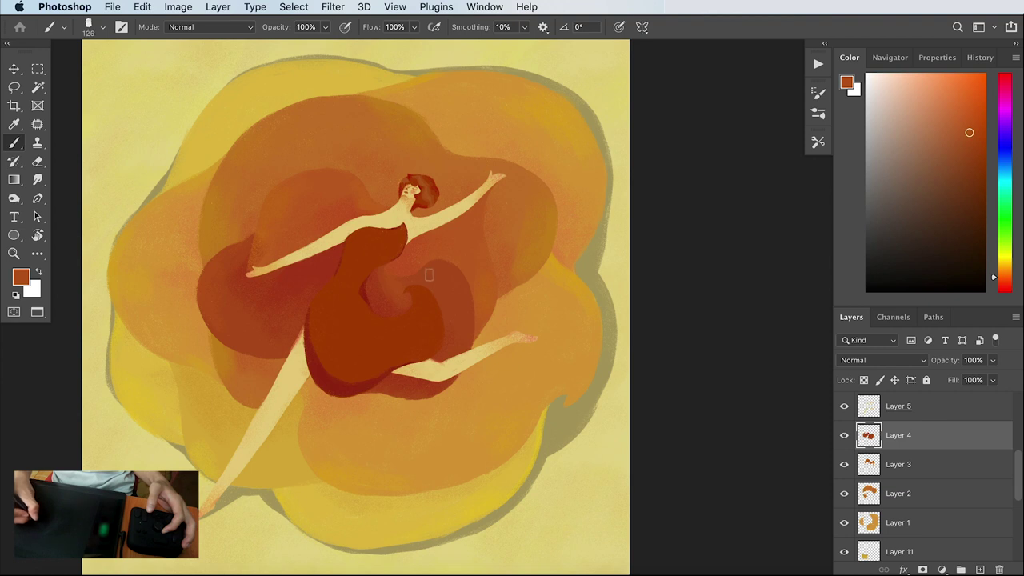
mouse_move(428, 288)
mouse_down()
mouse_move(461, 284)
mouse_move(448, 297)
mouse_up()
Back on Layer 3, add redder strokes around the dress with a larger brush
key(alt+bracketleft)
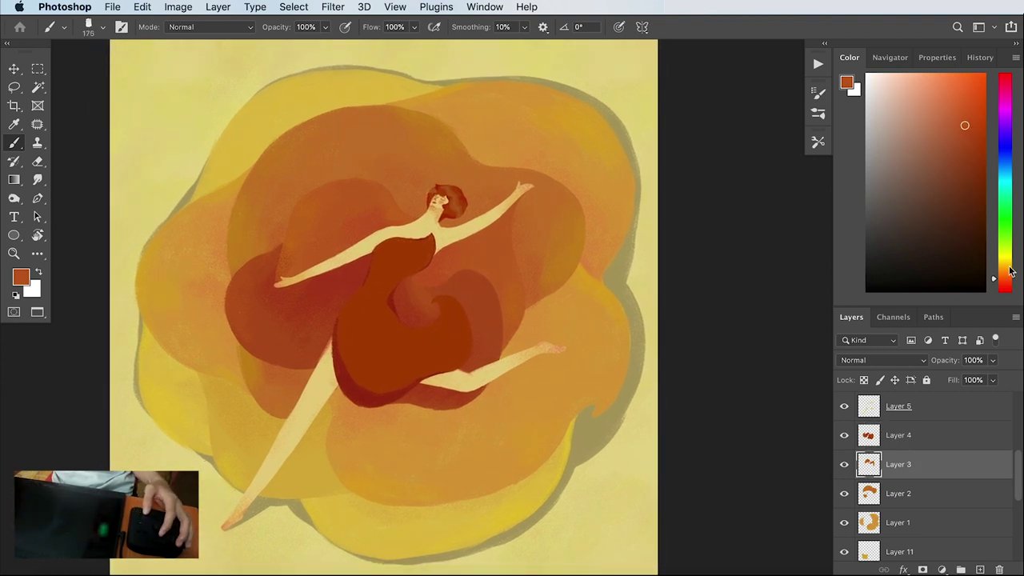
click(1009, 270)
key(bracketright)
key(bracketright)
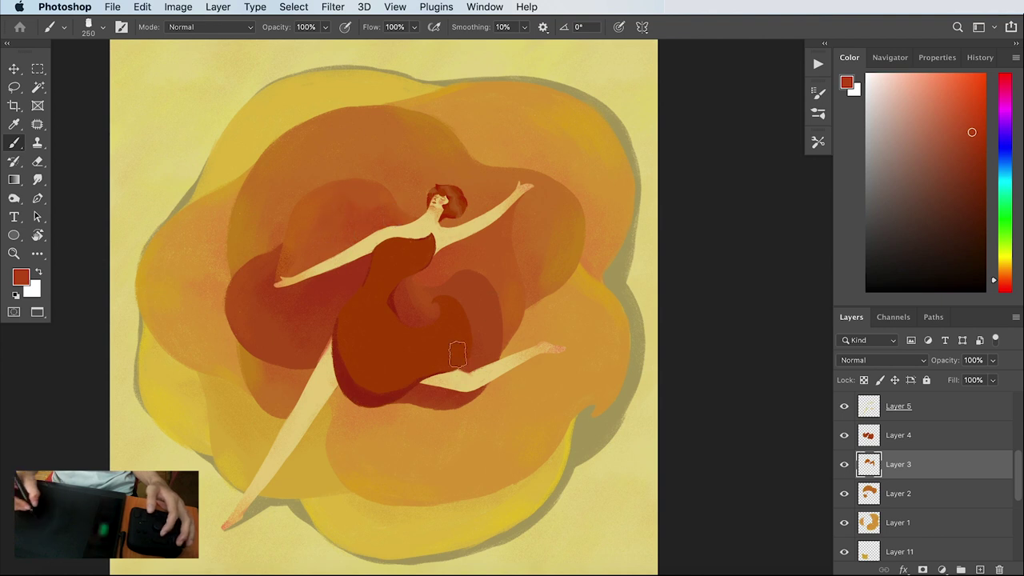
mouse_move(476, 239)
mouse_down()
mouse_move(482, 290)
mouse_move(452, 255)
mouse_up()
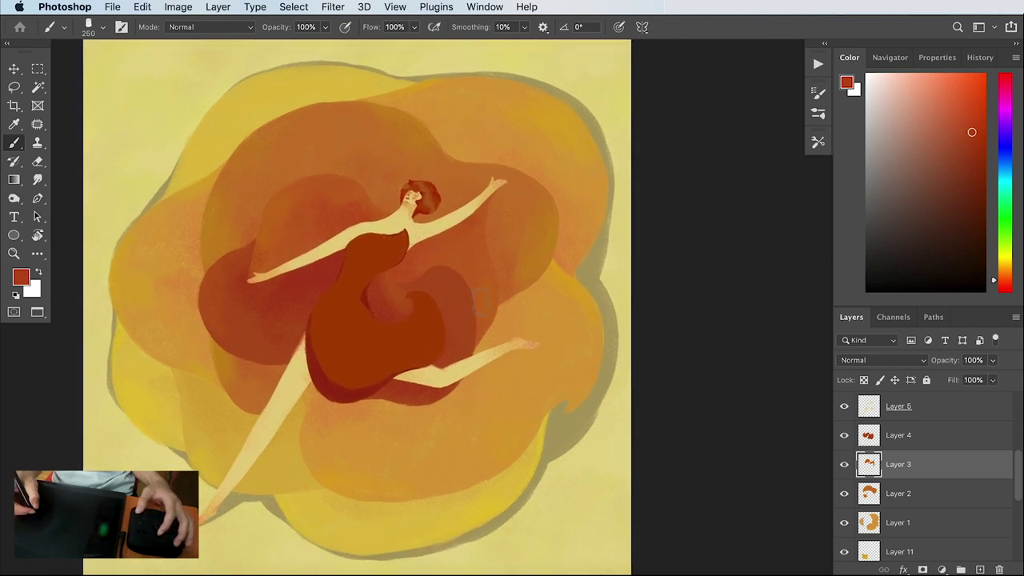
key(bracketright)
mouse_move(391, 348)
mouse_down()
mouse_move(399, 354)
mouse_move(392, 342)
mouse_up()
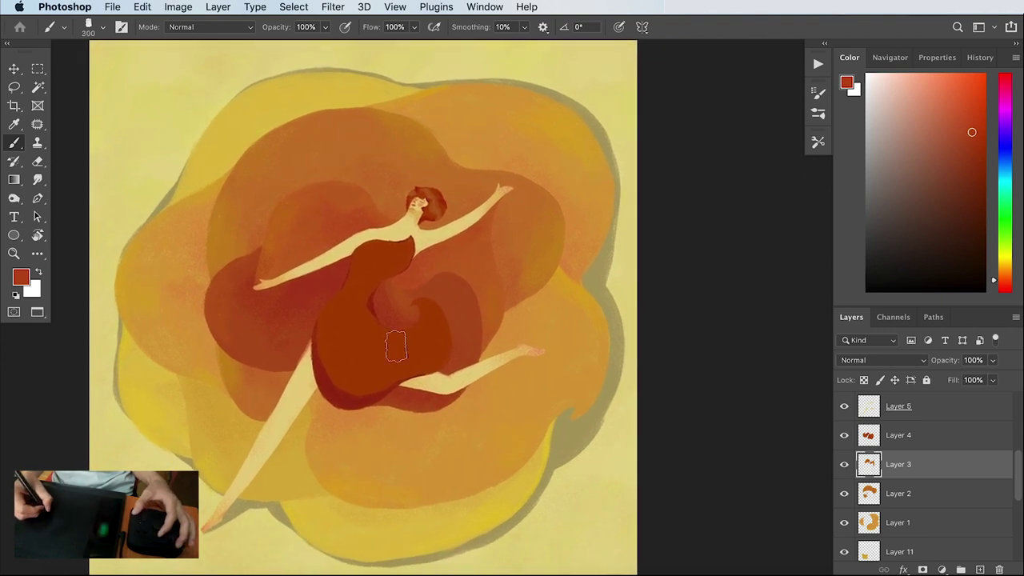
scroll(1011, 428, up, 5)
Make the dress layer active and sample an orange-brown painting colour
scroll(1012, 428, up, 1)
click(896, 435)
key(bracketleft)
key(bracketleft)
key(bracketleft)
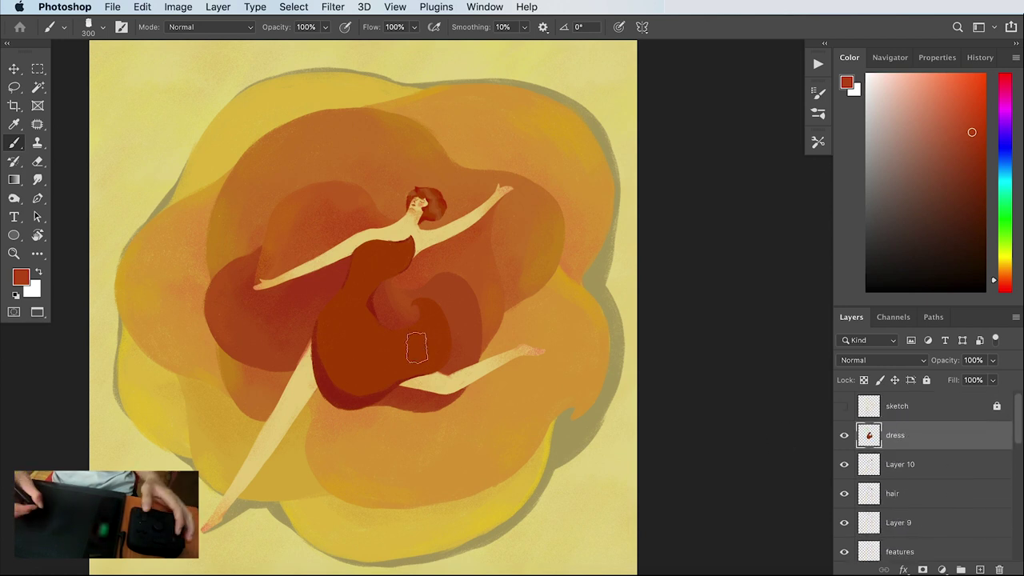
drag(342, 318, 342, 330)
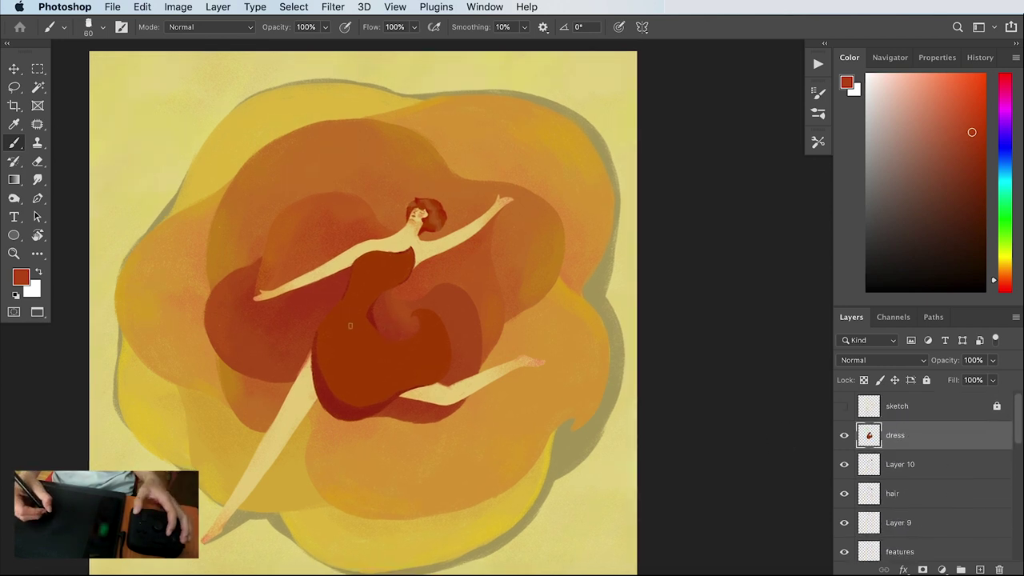
scroll(349, 324, up, 2)
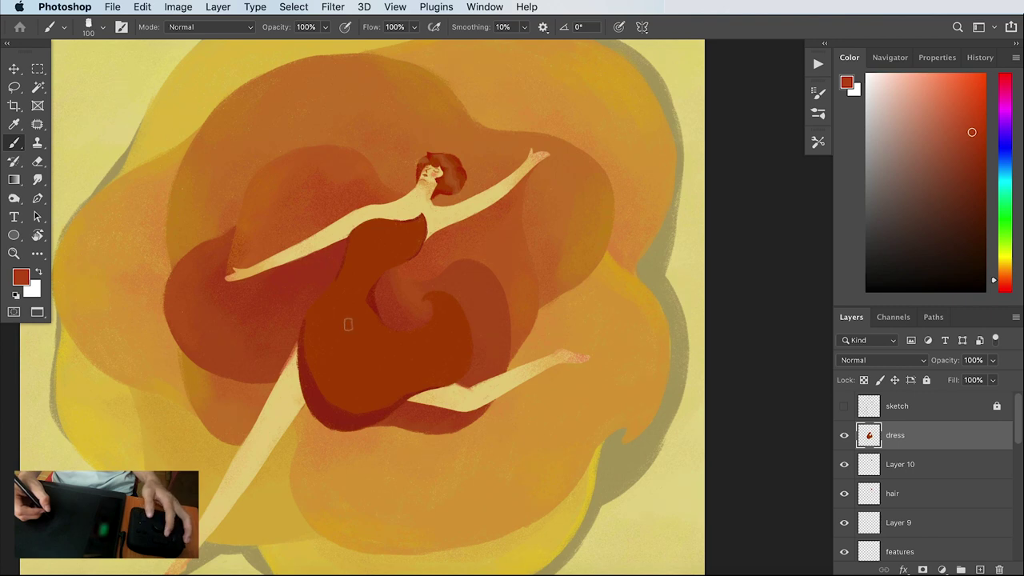
alt+click(348, 323)
alt+click(350, 323)
key(bracketright)
key(bracketright)
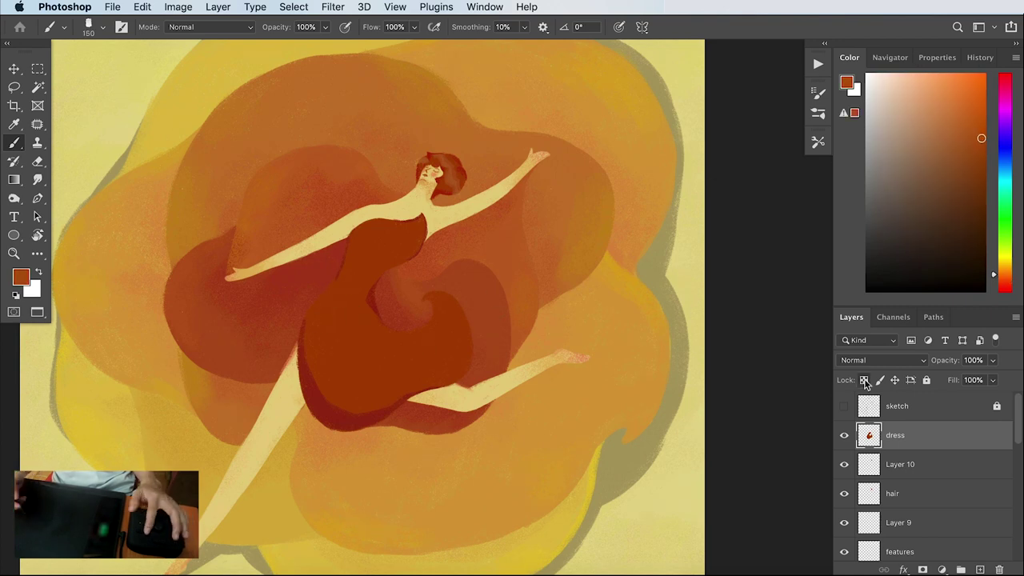
Lock the dress layer's transparent pixels and sample a deeper red from the petals on Layer 4
click(863, 381)
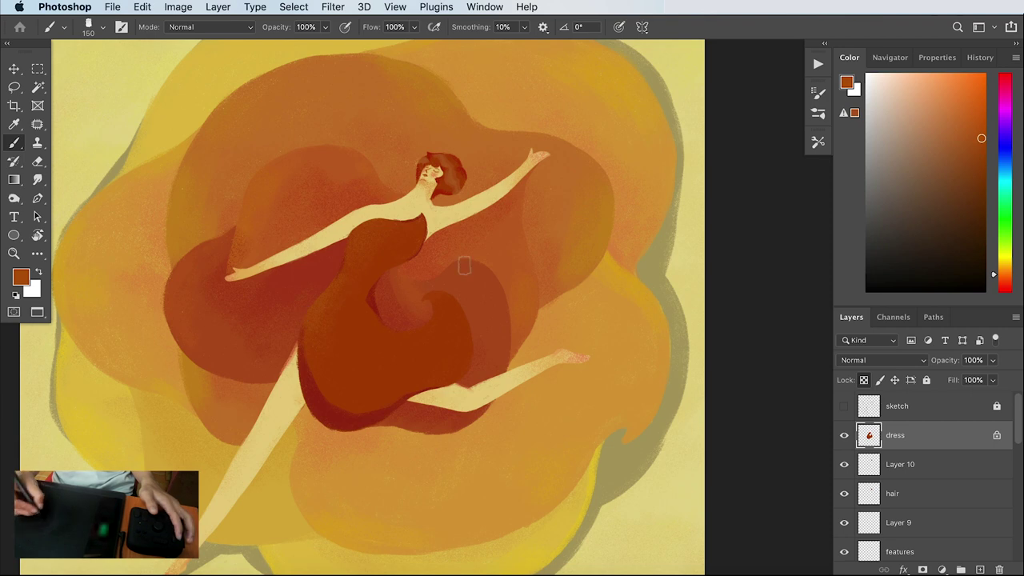
drag(542, 294, 560, 306)
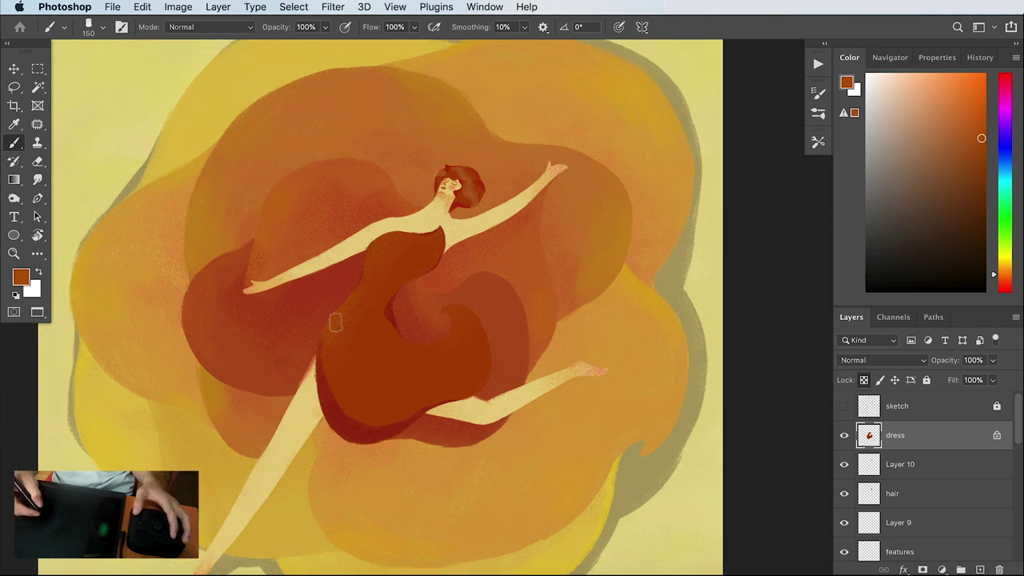
alt+click(305, 235)
ctrl+click(345, 305)
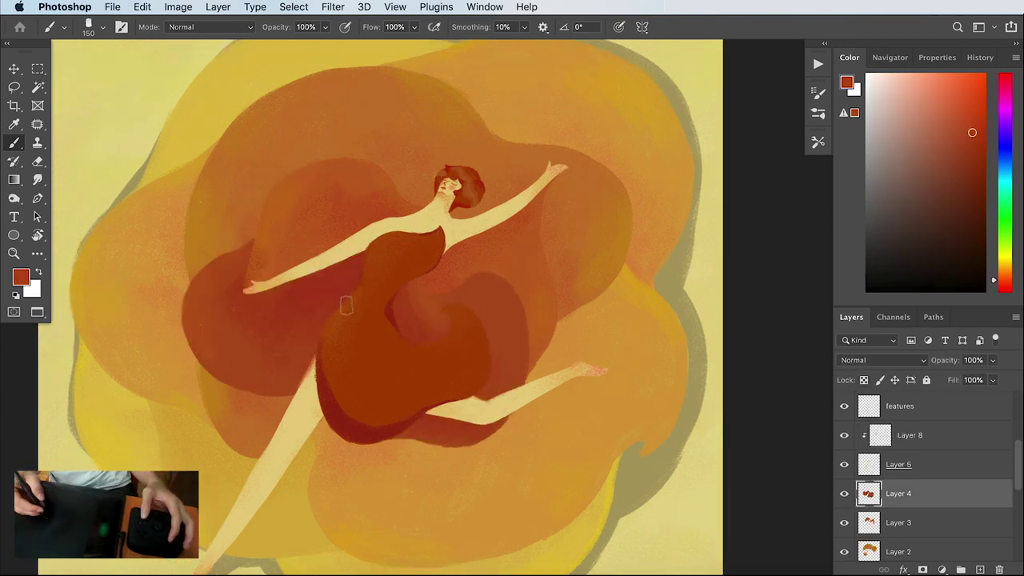
alt+click(349, 284)
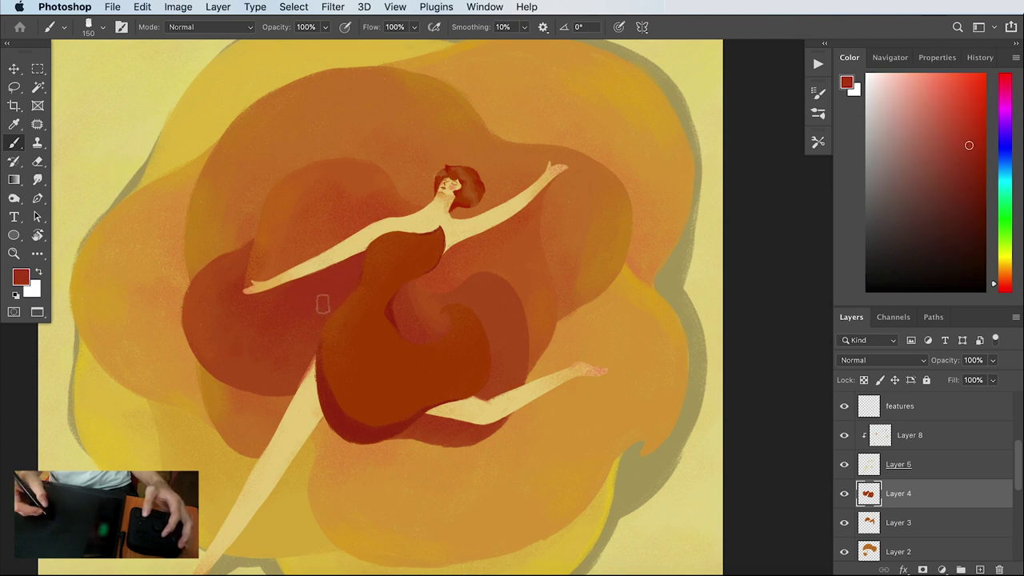
click(177, 7)
mouse_move(200, 46)
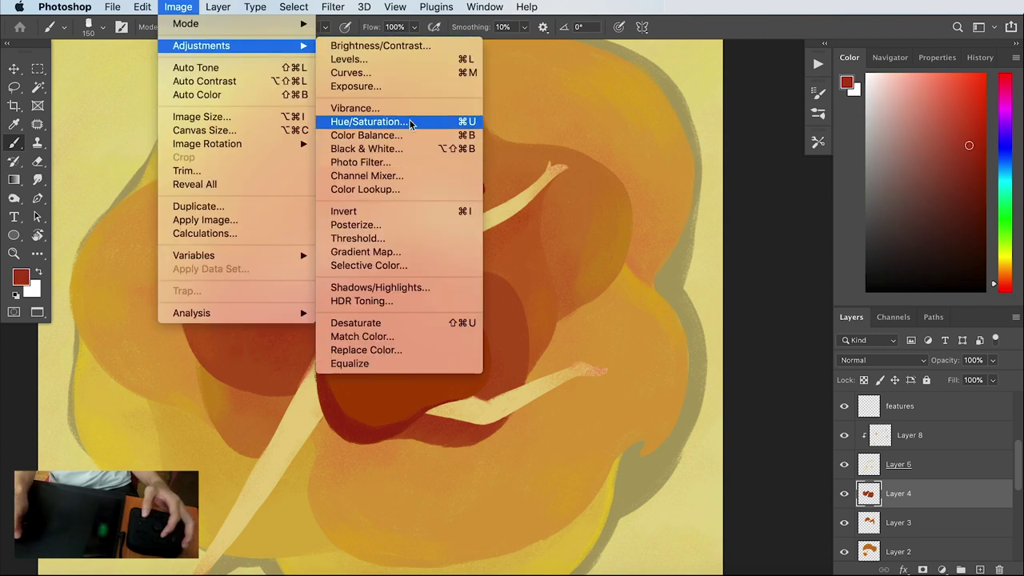
Apply Hue/Saturation to Layer 4's red petals: Hue -3, Saturation +2, Lightness -6
click(368, 121)
drag(795, 205, 787, 238)
drag(795, 171, 791, 176)
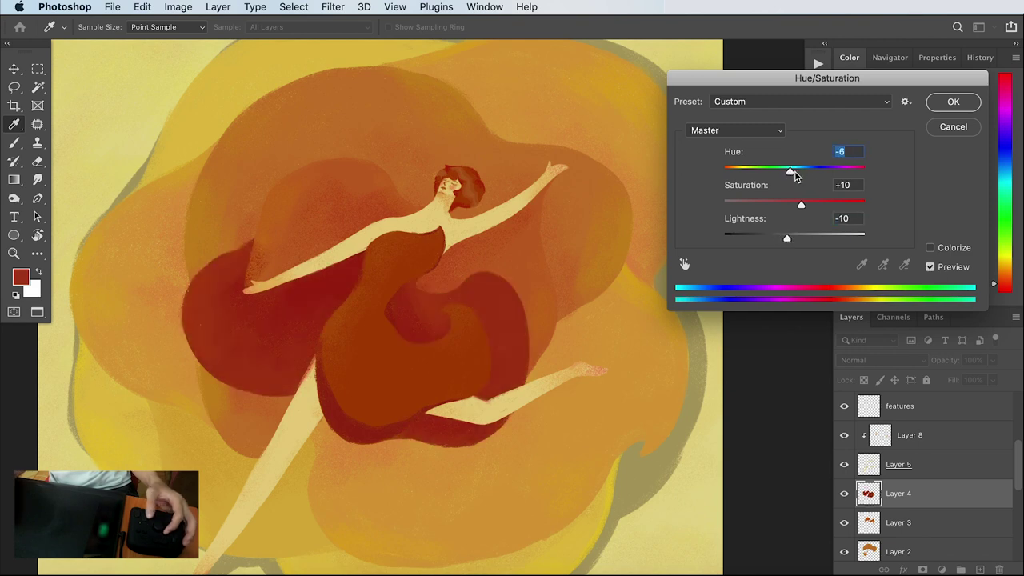
key(Down)
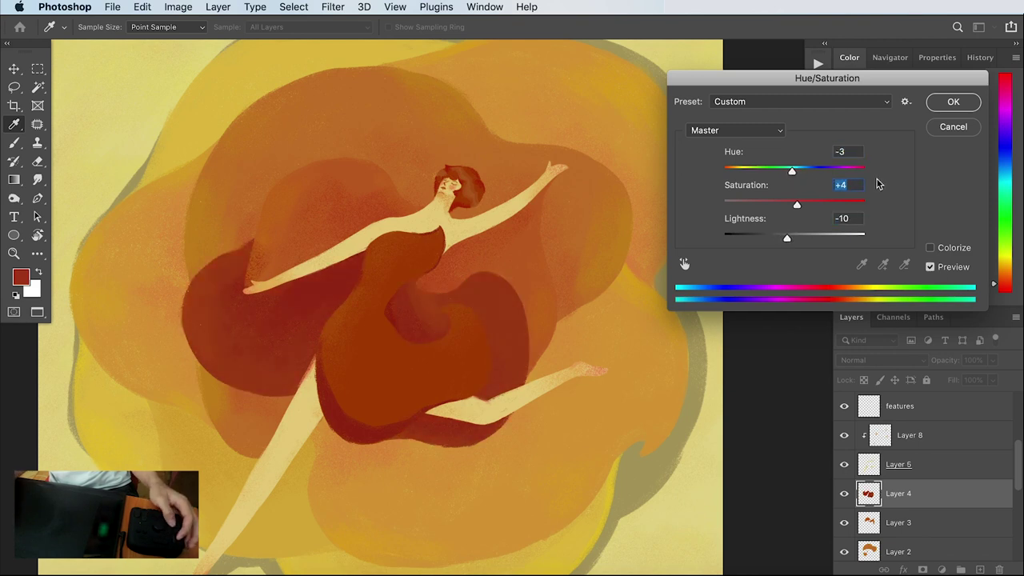
key(Tab)
click(946, 270)
click(946, 270)
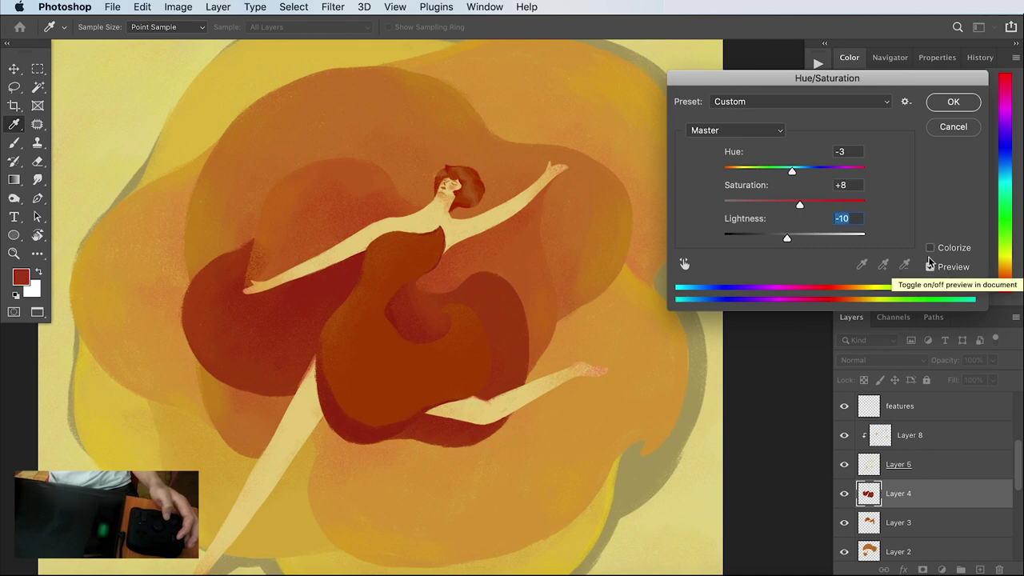
scroll(862, 218, up, 4)
key(shift+Tab)
key(Down)
click(944, 269)
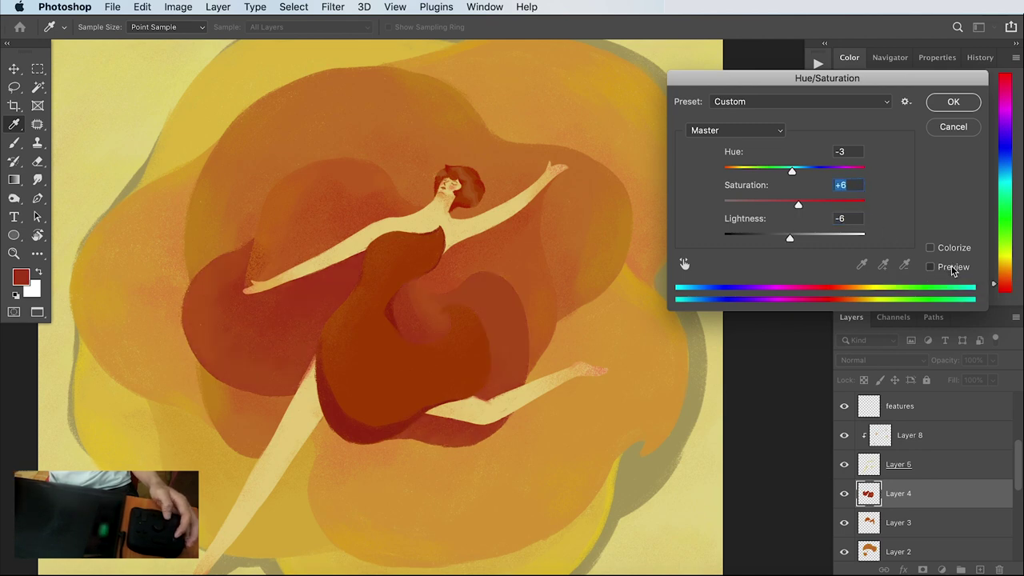
click(944, 268)
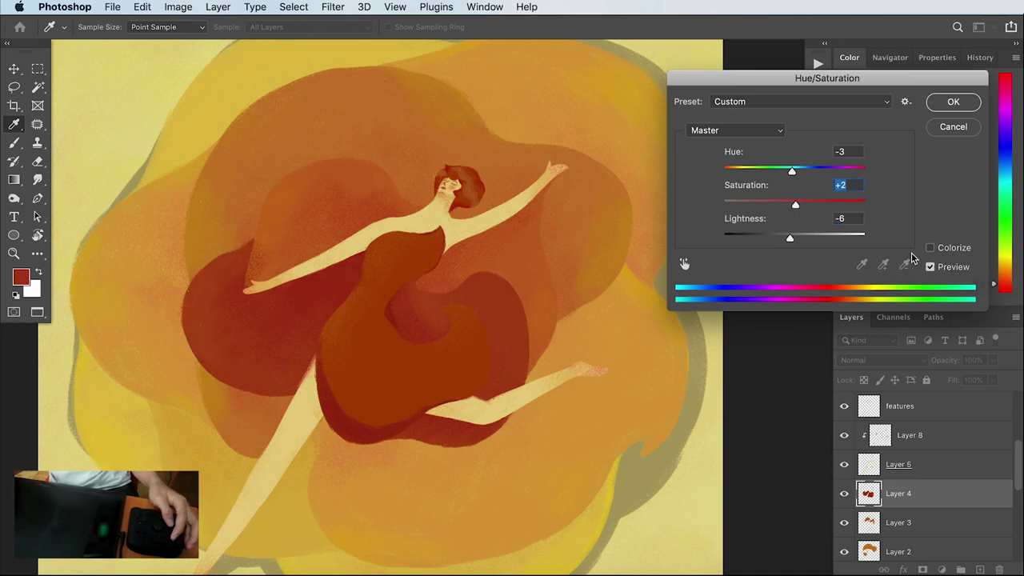
click(942, 106)
key(b)
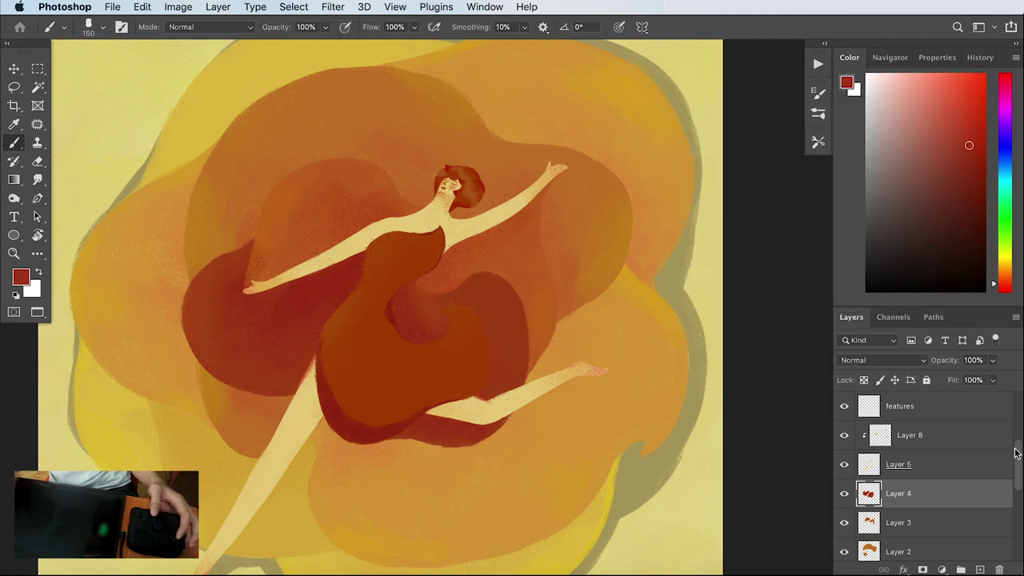
Apply Hue/Saturation to the dress layer with Hue +1, Saturation +2, Lightness +5, comparing via Preview
click(178, 7)
click(451, 119)
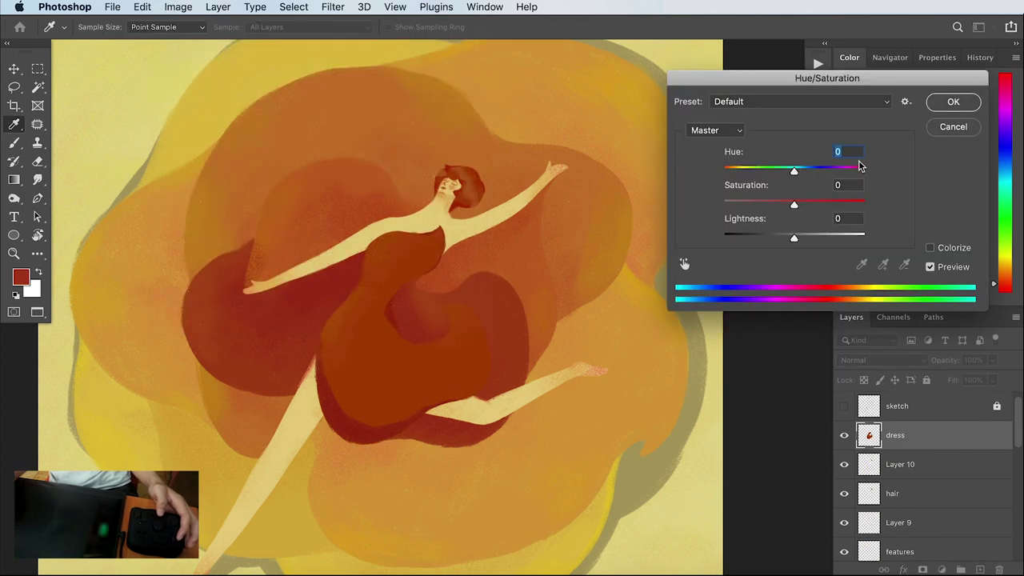
key(Up)
key(Tab)
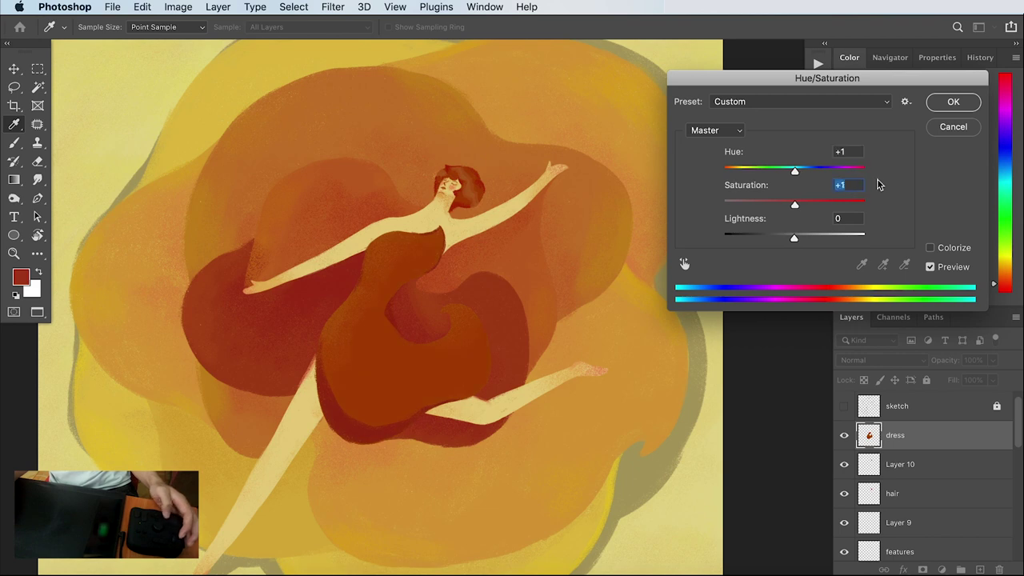
key(shift+Up)
key(Up)
key(Up)
key(shift+Down)
key(Down)
key(Up)
key(Up)
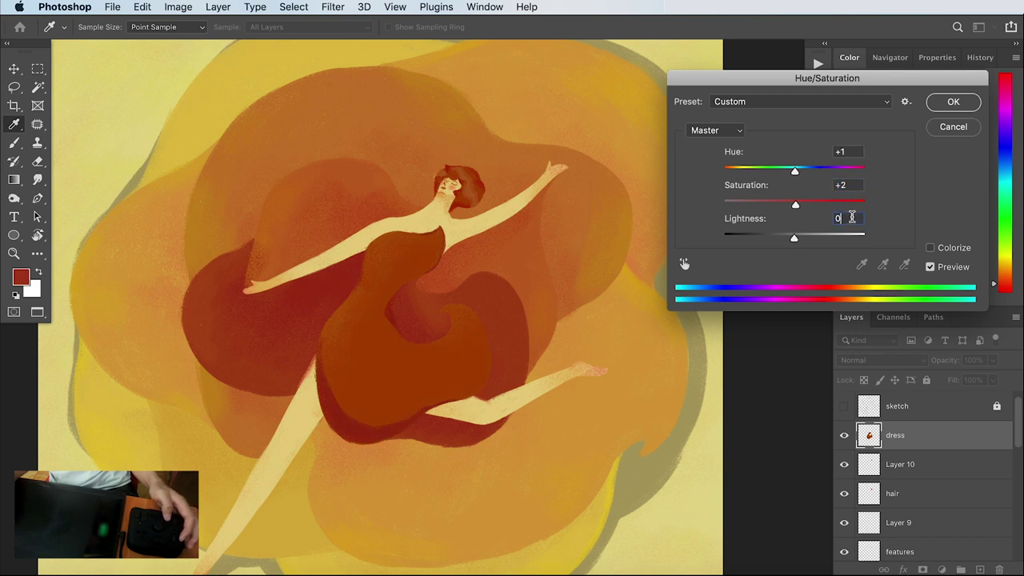
key(Tab)
key(Up)
key(Up)
key(Up)
click(929, 266)
click(929, 266)
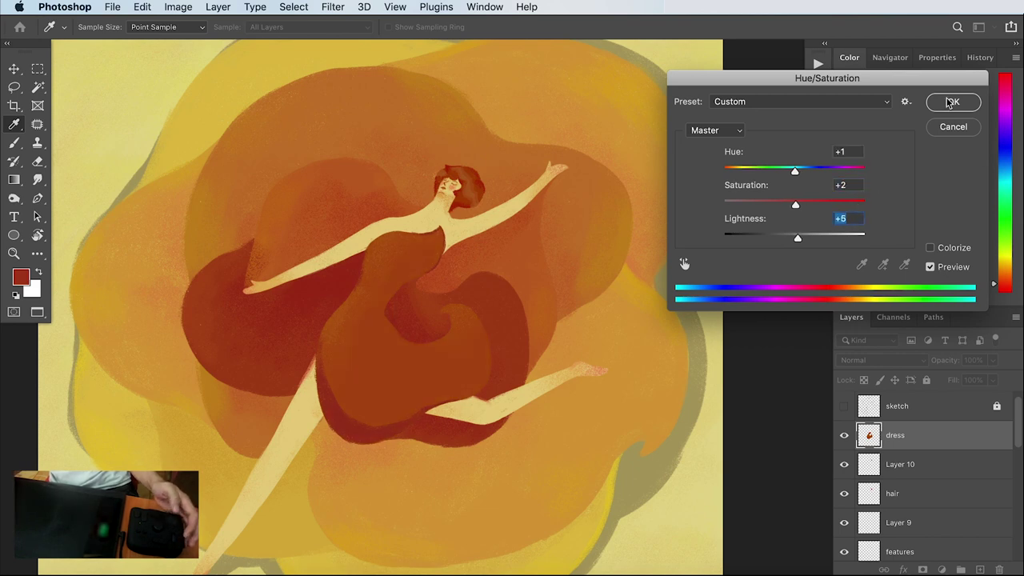
click(952, 101)
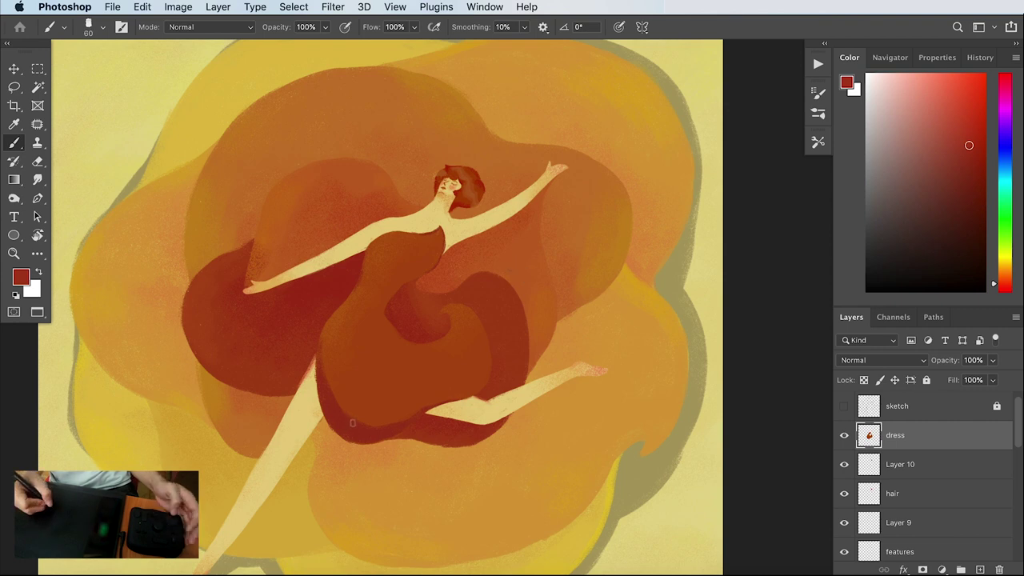
Set brush opacity to 52%, sample dark dress reds, and softly shade around the swirl
click(960, 166)
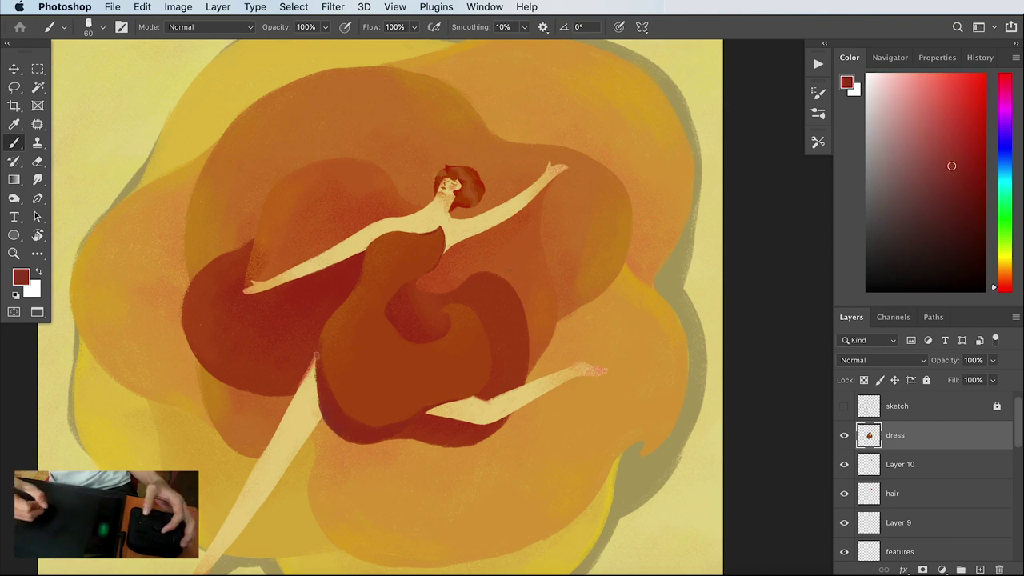
scroll(405, 293, up, 5)
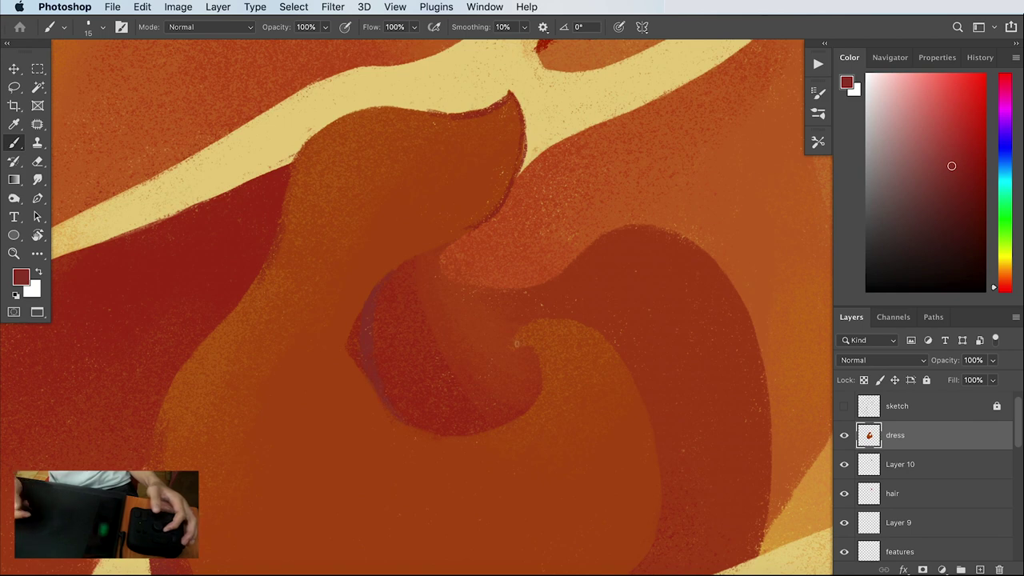
key(5)
key(2)
alt+click(481, 111)
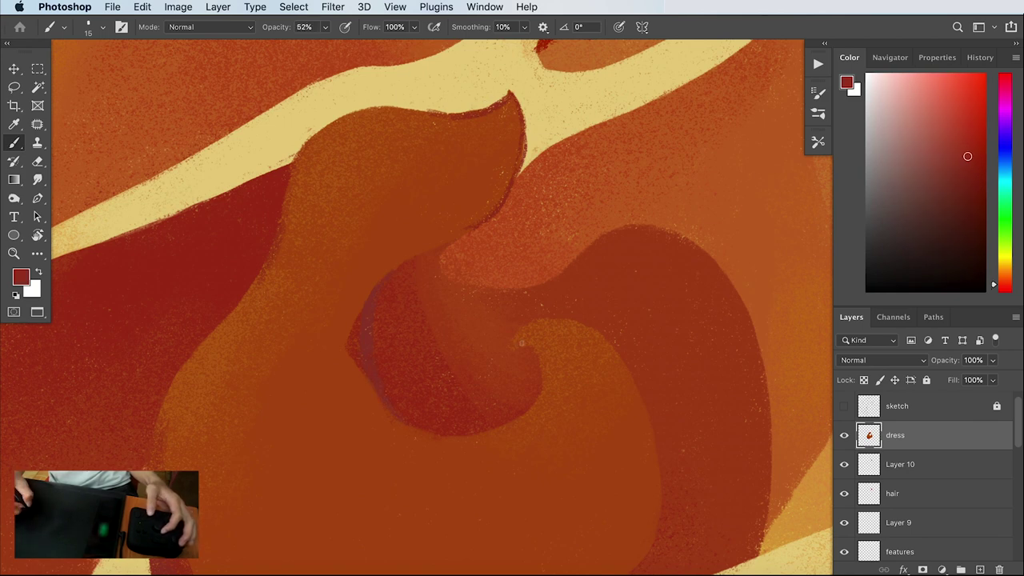
click(976, 165)
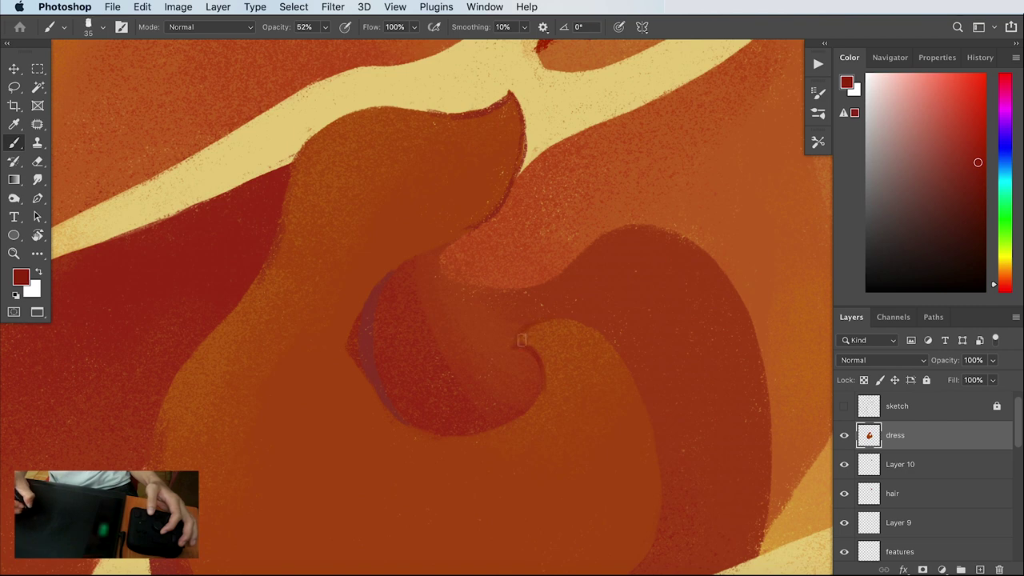
key(bracketright)
key(bracketright)
drag(558, 302, 552, 304)
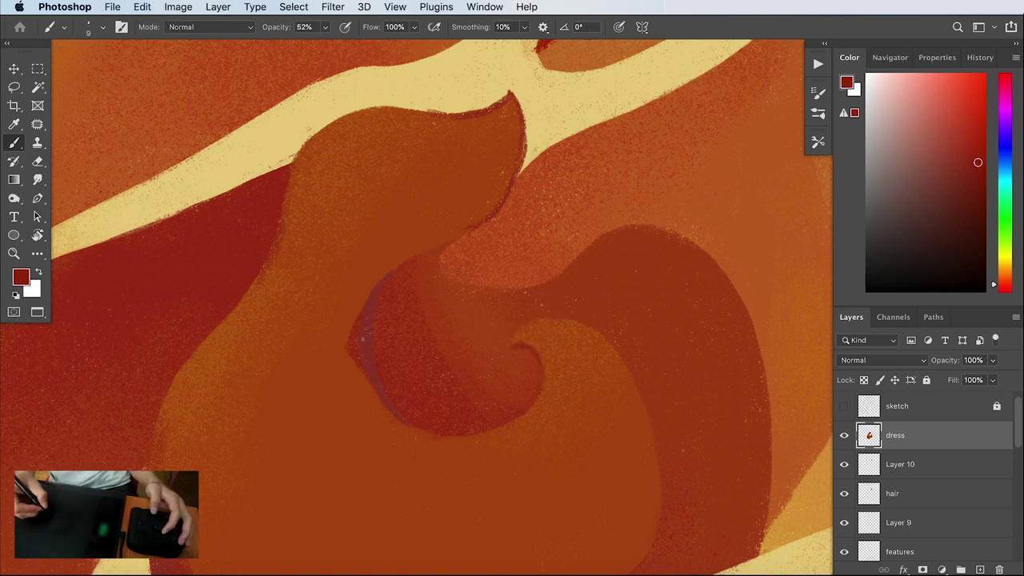
Choose a brighter orange-red painting colour and zoom out to view the whole artwork
alt+click(361, 317)
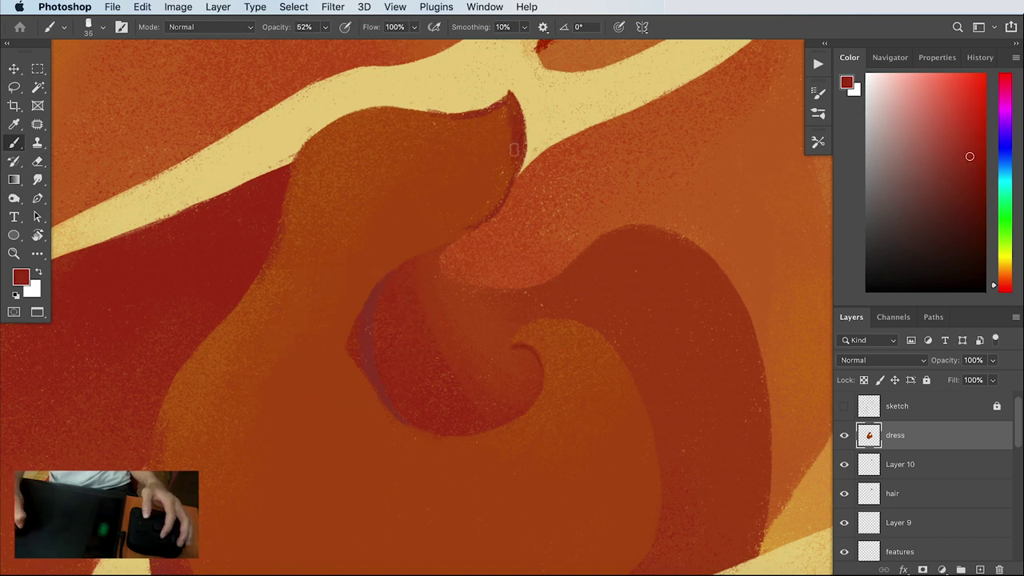
alt+click(448, 125)
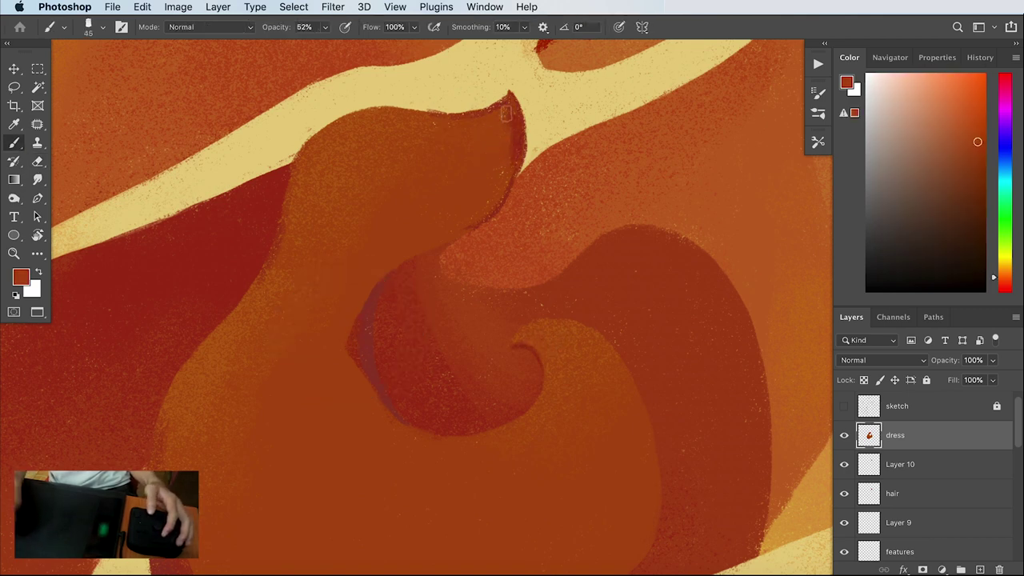
alt+click(584, 246)
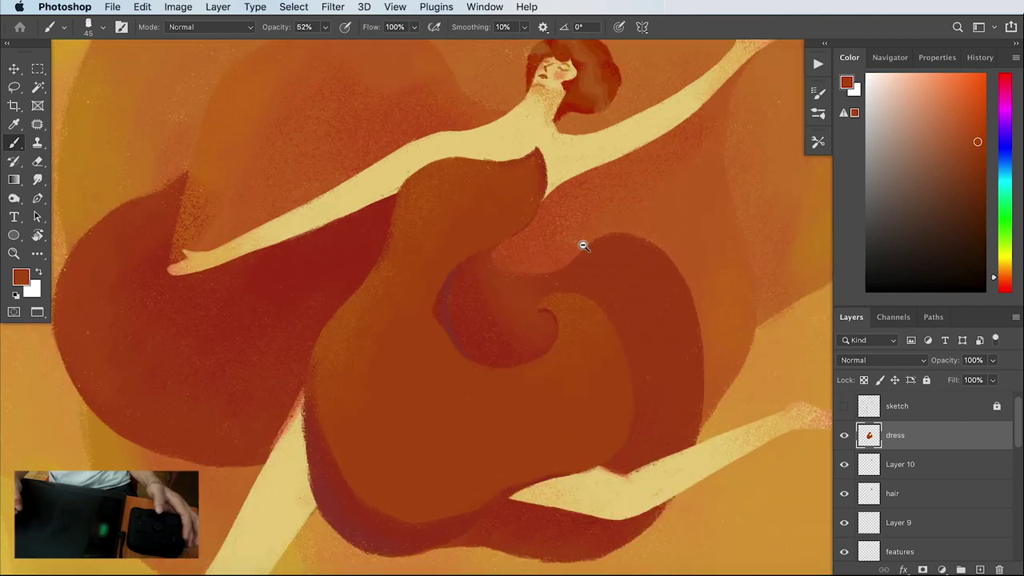
alt+click(584, 245)
alt+click(585, 248)
drag(567, 204, 541, 207)
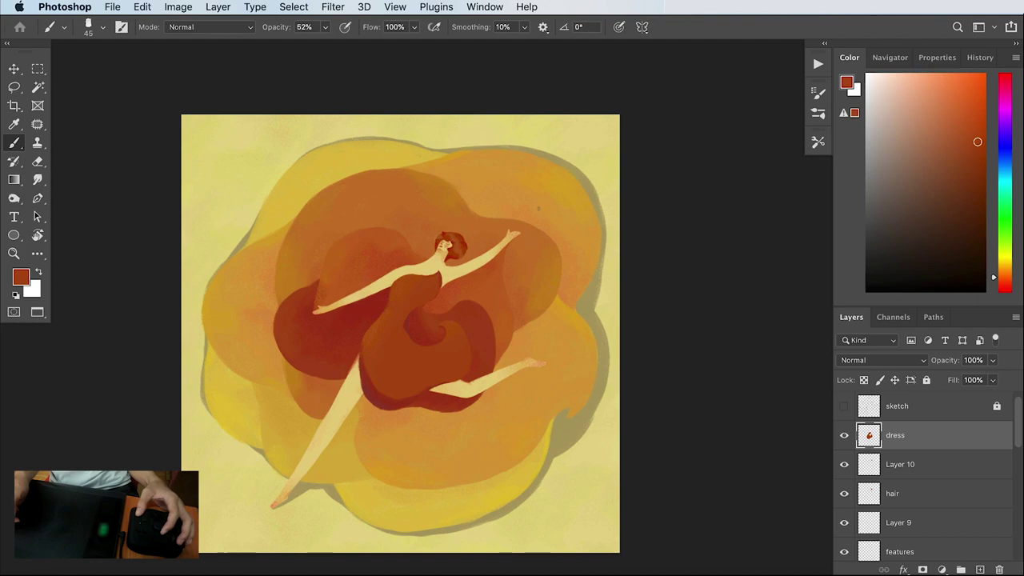